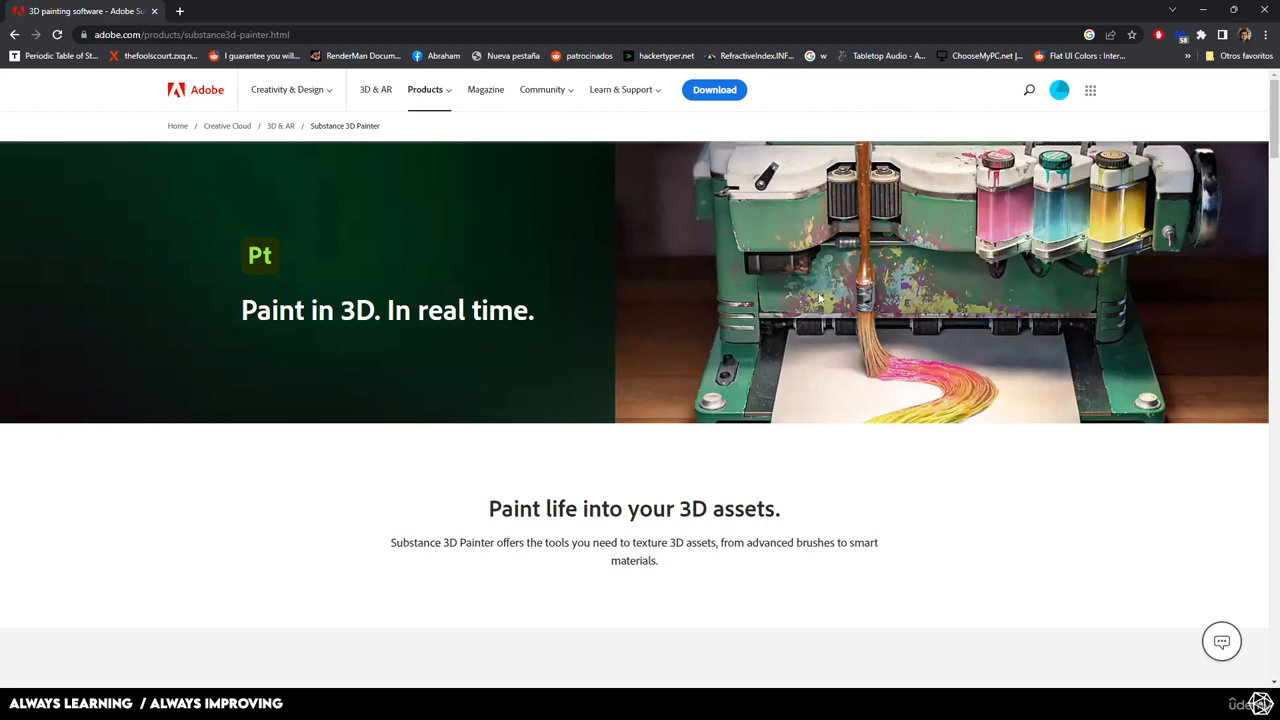
# Scroll through the Substance 3D Painter product page.
pyautogui.scroll(-3, 737, 311)
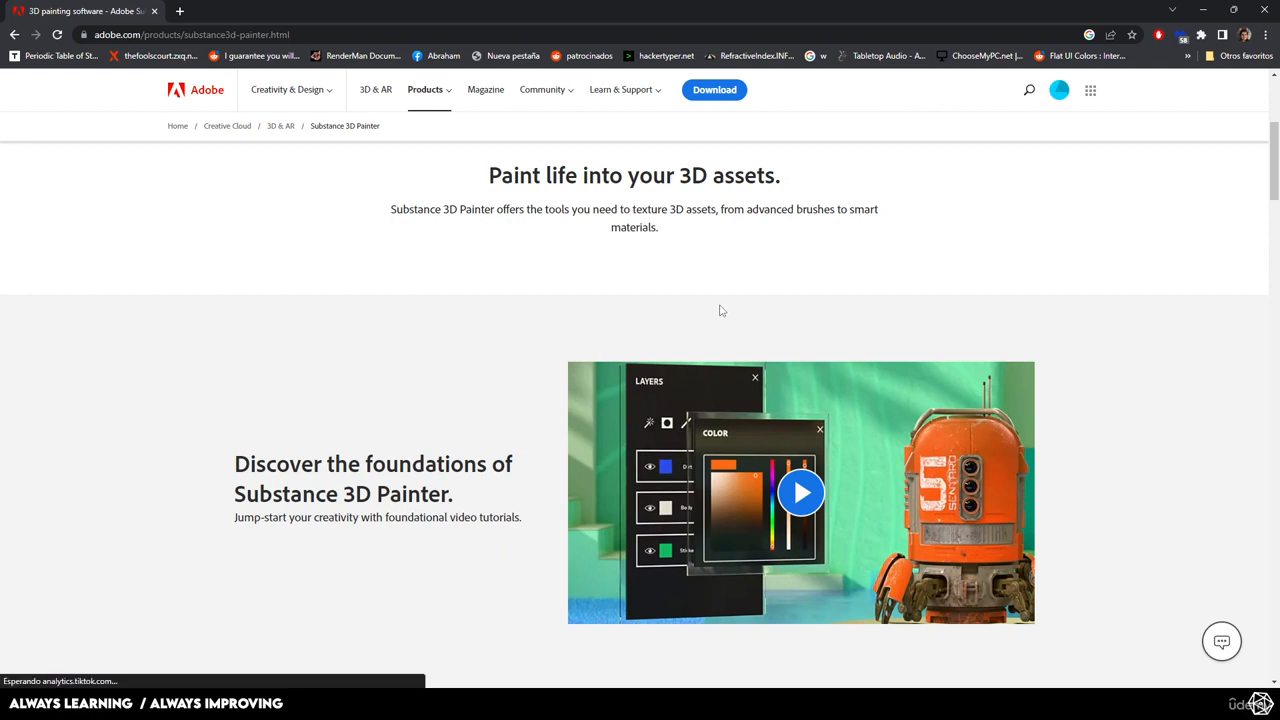
pyautogui.scroll(-3, 720, 311)
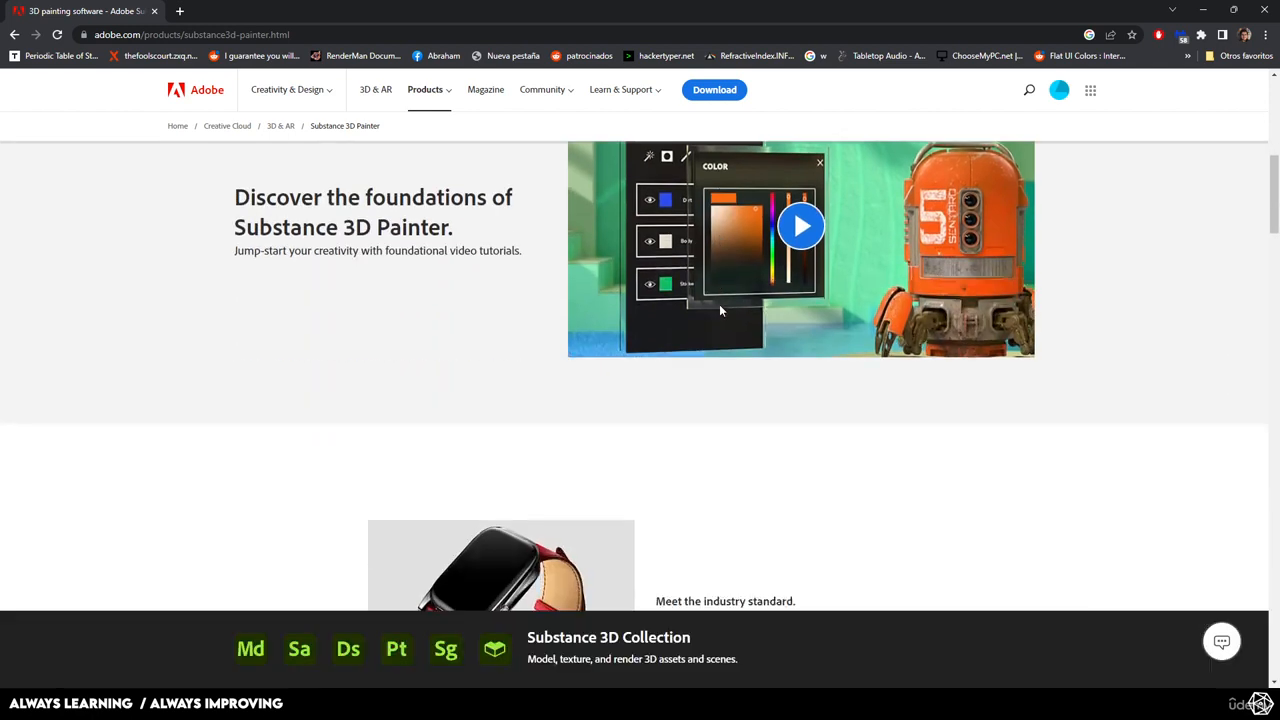
pyautogui.scroll(-4, 720, 311)
pyautogui.scroll(-4, 720, 311)
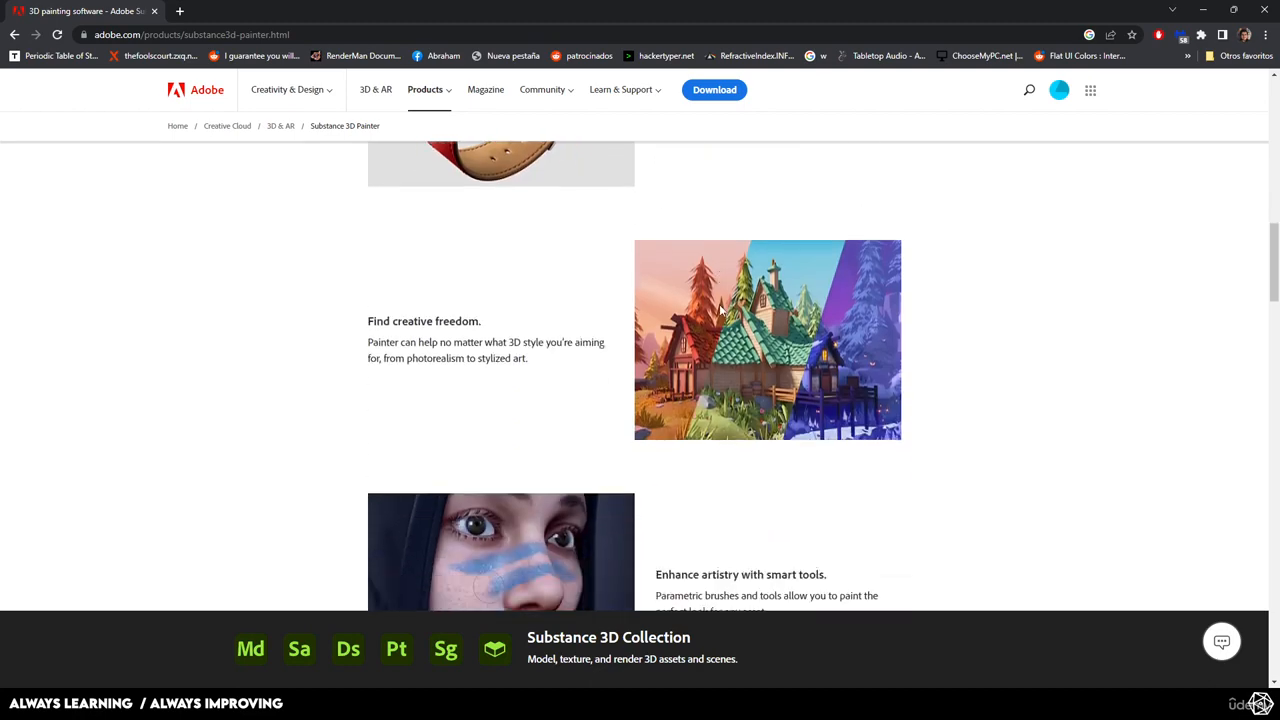
pyautogui.scroll(-1, 720, 311)
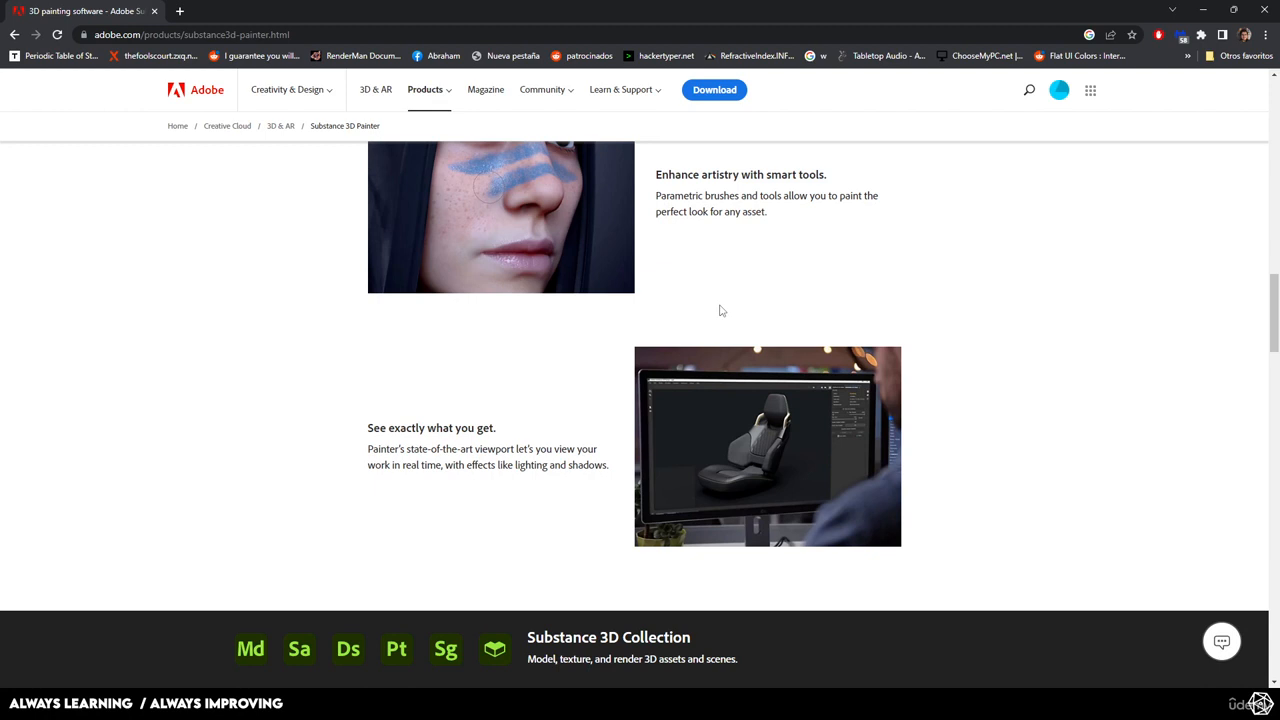
pyautogui.scroll(-5, 720, 310)
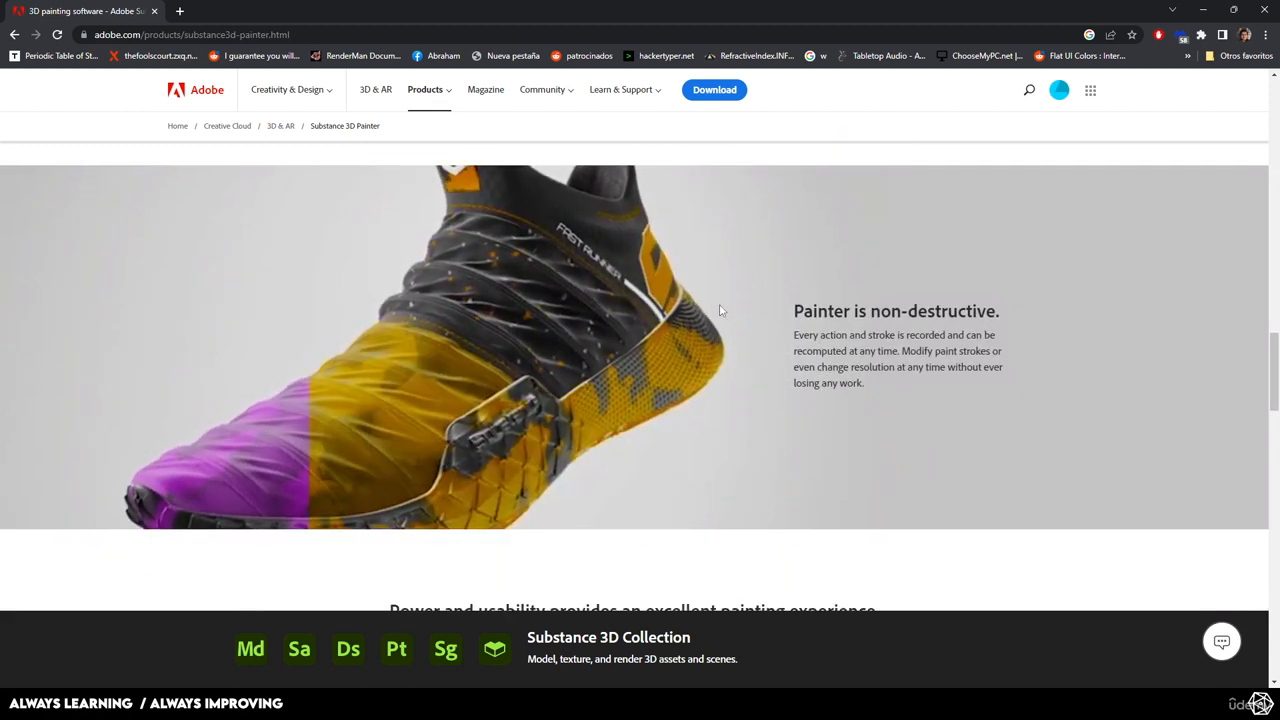
pyautogui.scroll(-3, 720, 310)
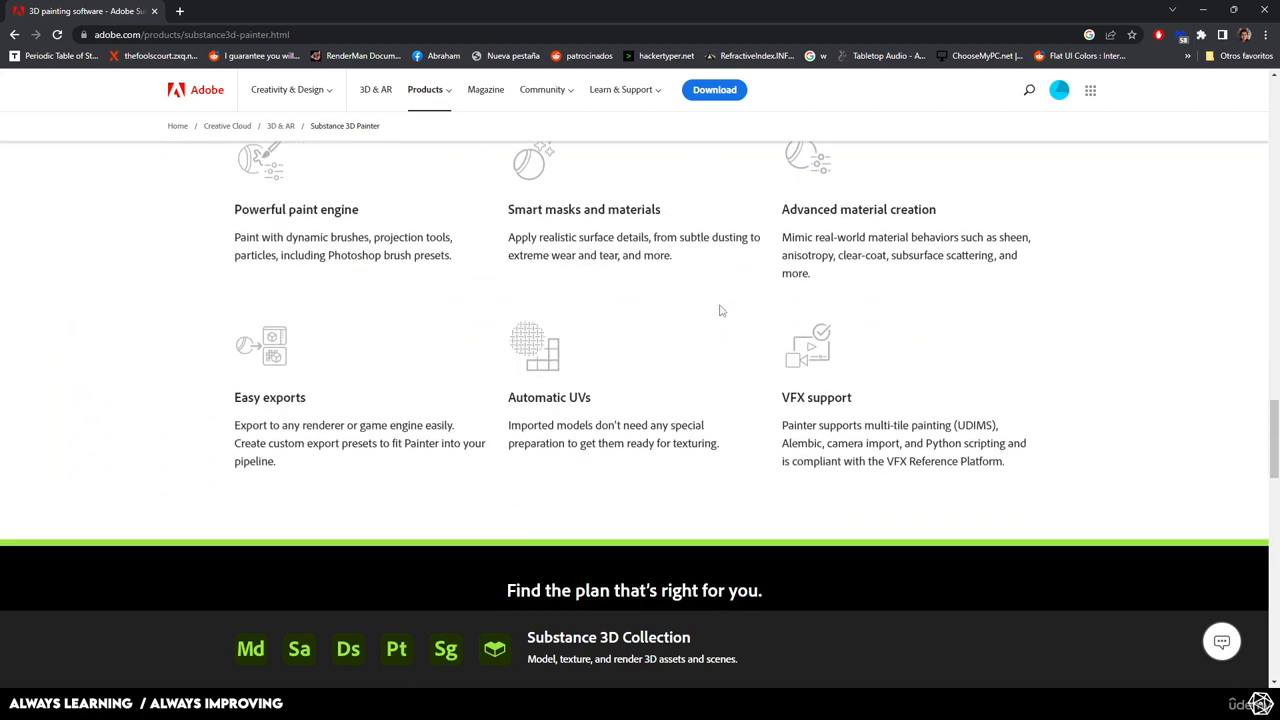
pyautogui.scroll(-3, 720, 310)
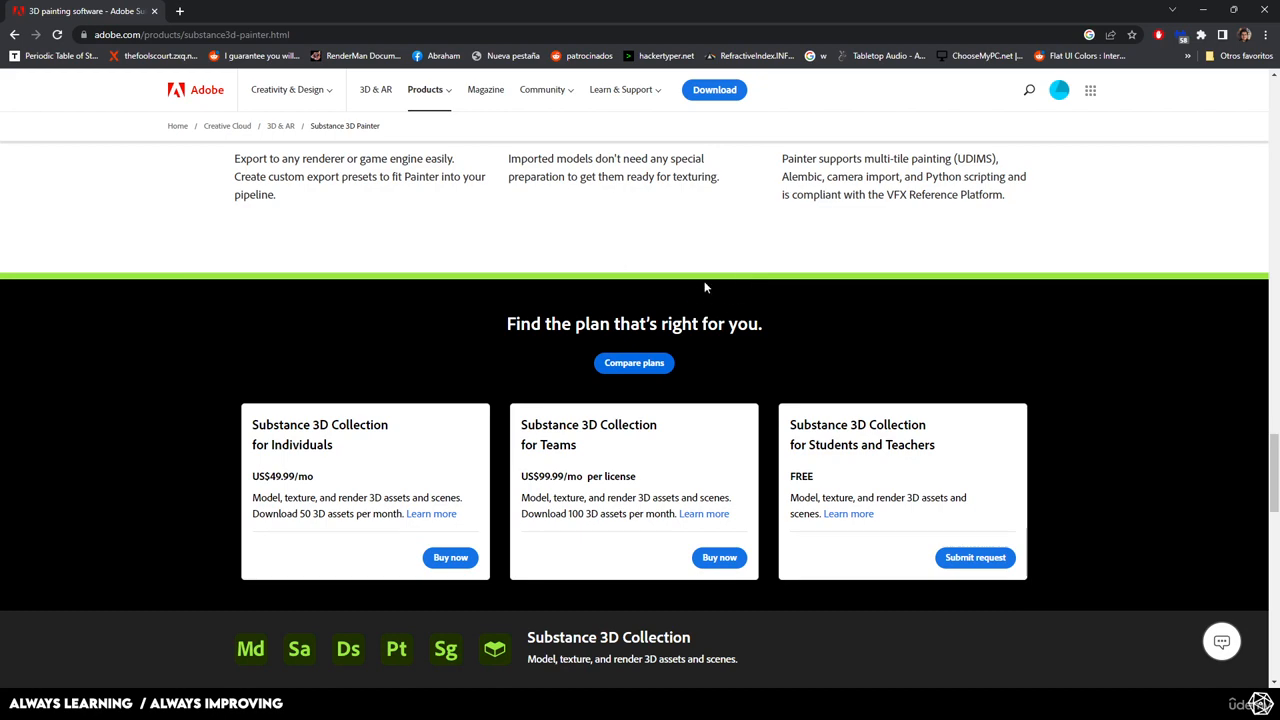
pyautogui.scroll(-3, 763, 249)
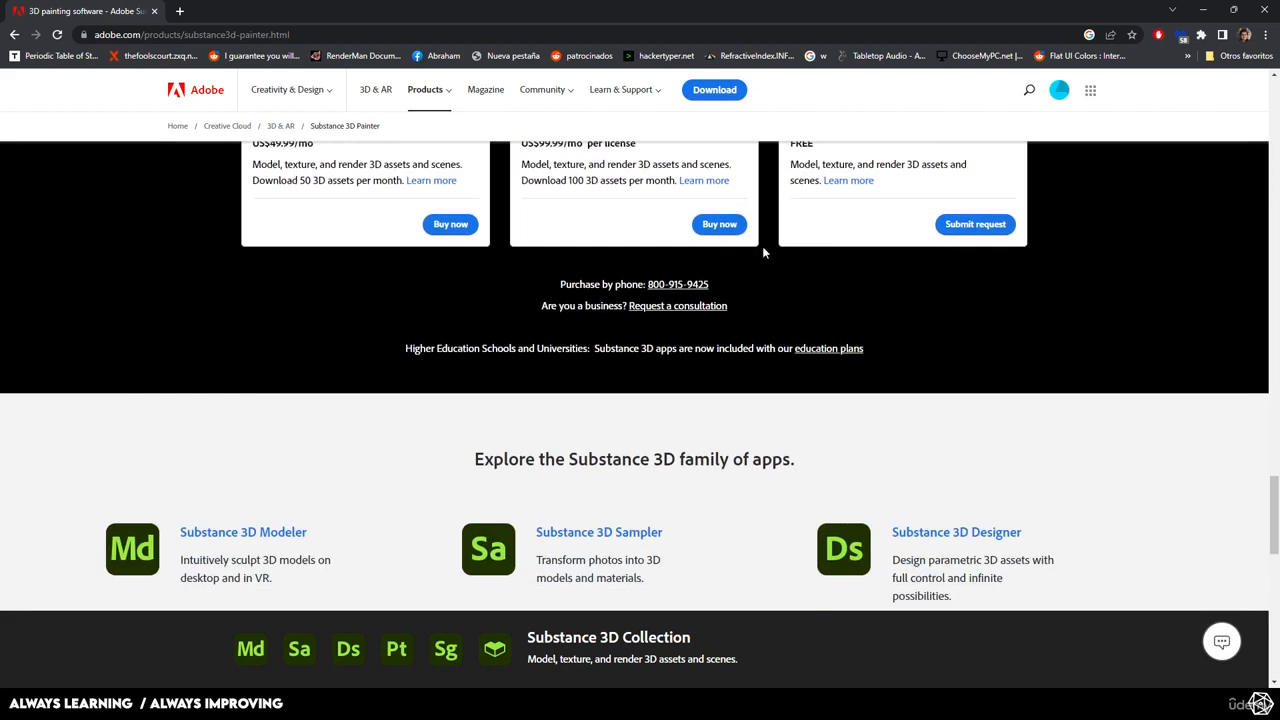
pyautogui.scroll(-3, 762, 252)
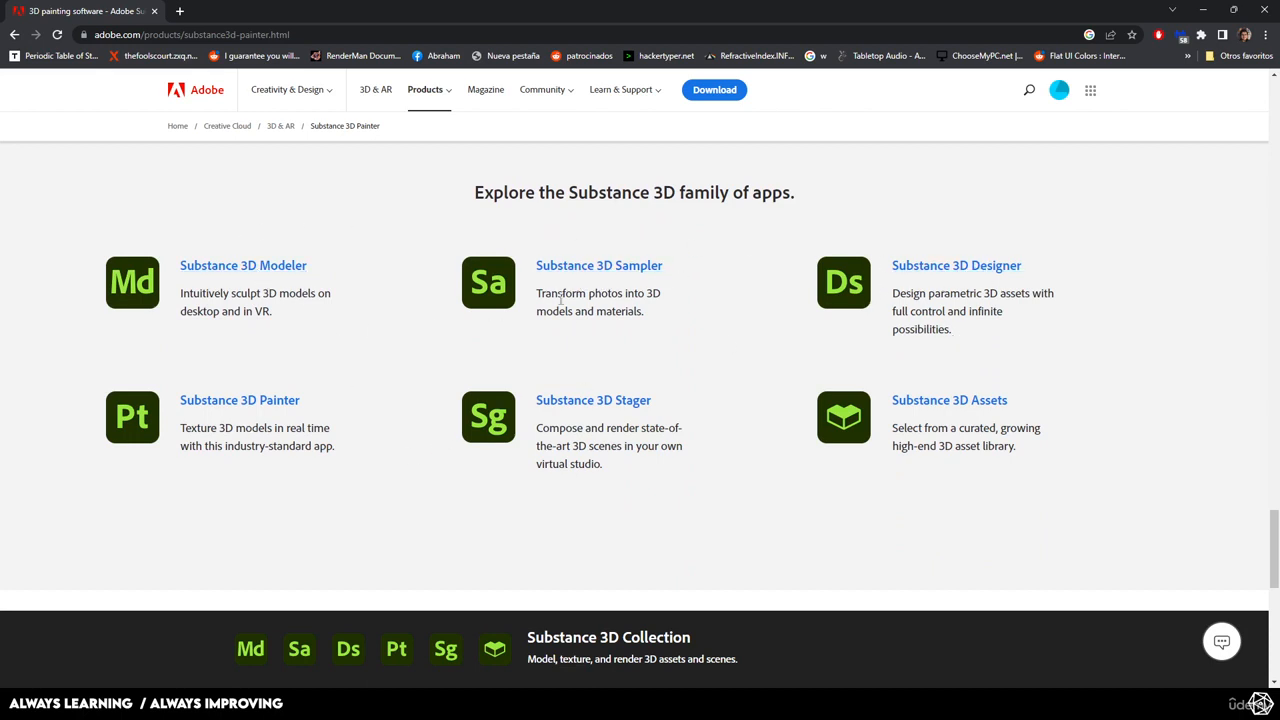
pyautogui.scroll(-4, 457, 366)
pyautogui.scroll(3, 890, 410)
pyautogui.scroll(7, 890, 410)
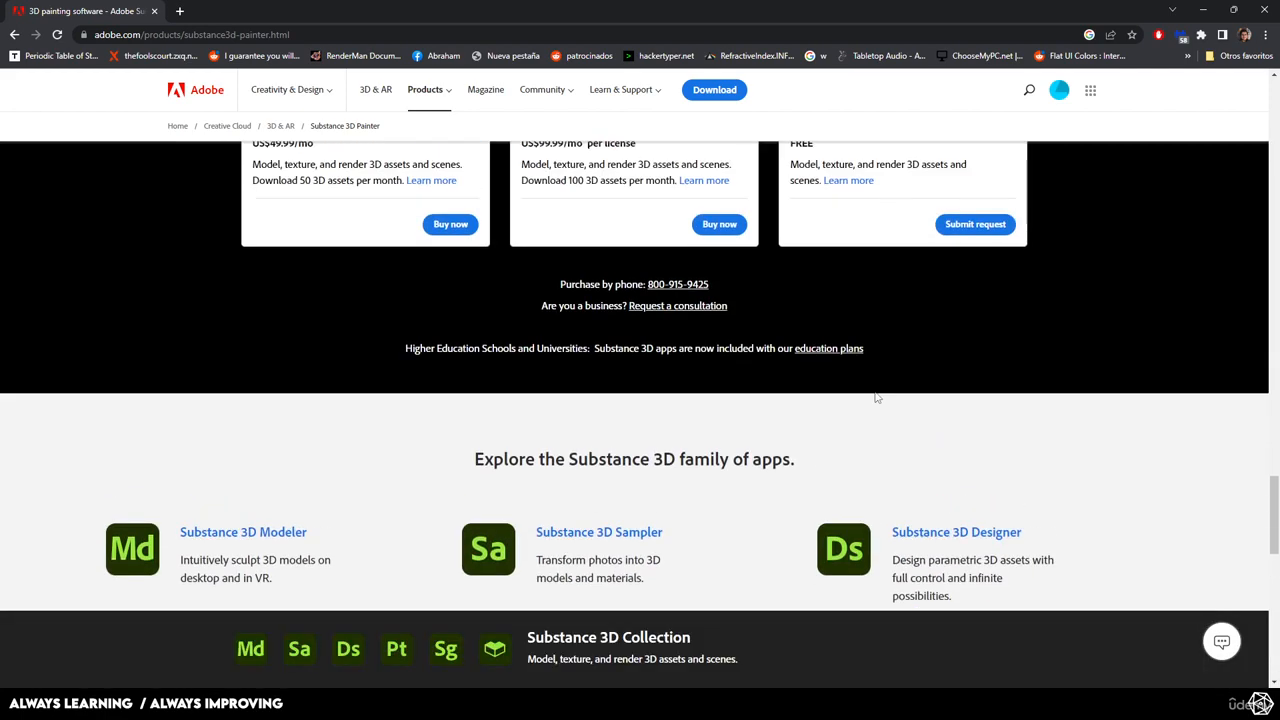
# Open the Substance 3D Assets library (substance3d.adobe.com/assets) in a new tab.
pyautogui.click(179, 10)
pyautogui.write('subs')
pyautogui.press('Return')
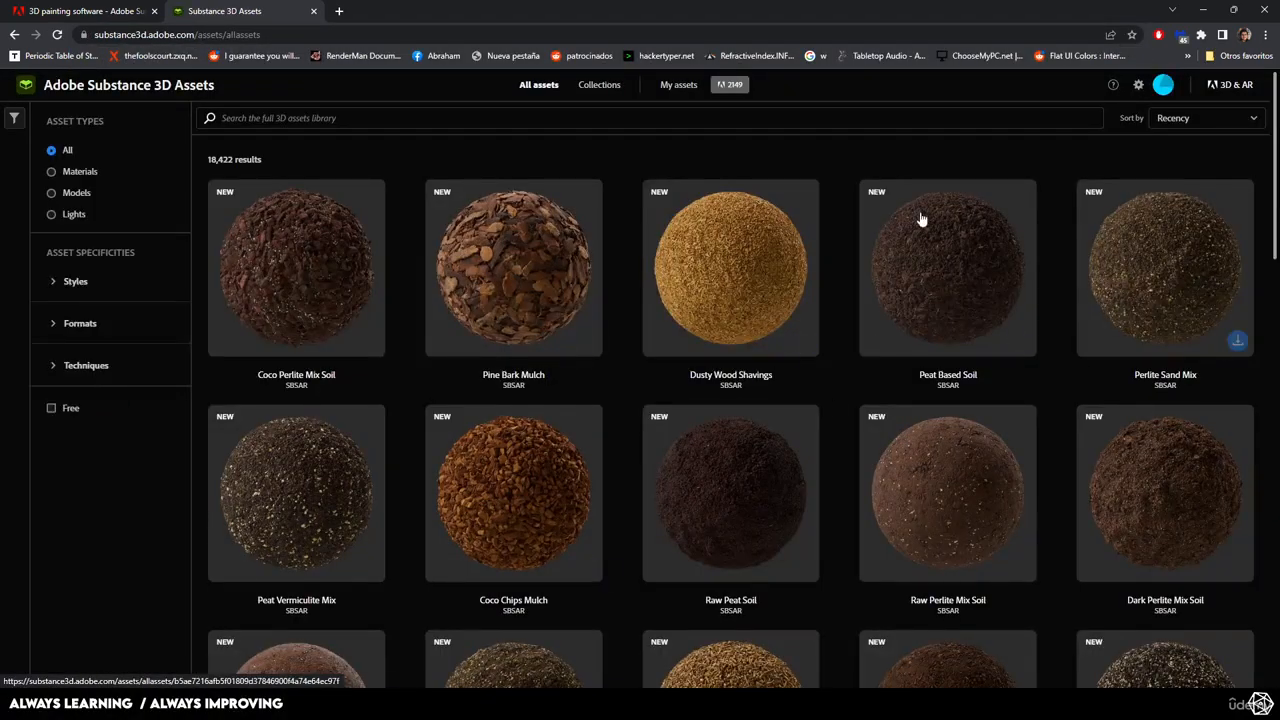
pyautogui.scroll(-3, 880, 354)
pyautogui.scroll(-3, 879, 350)
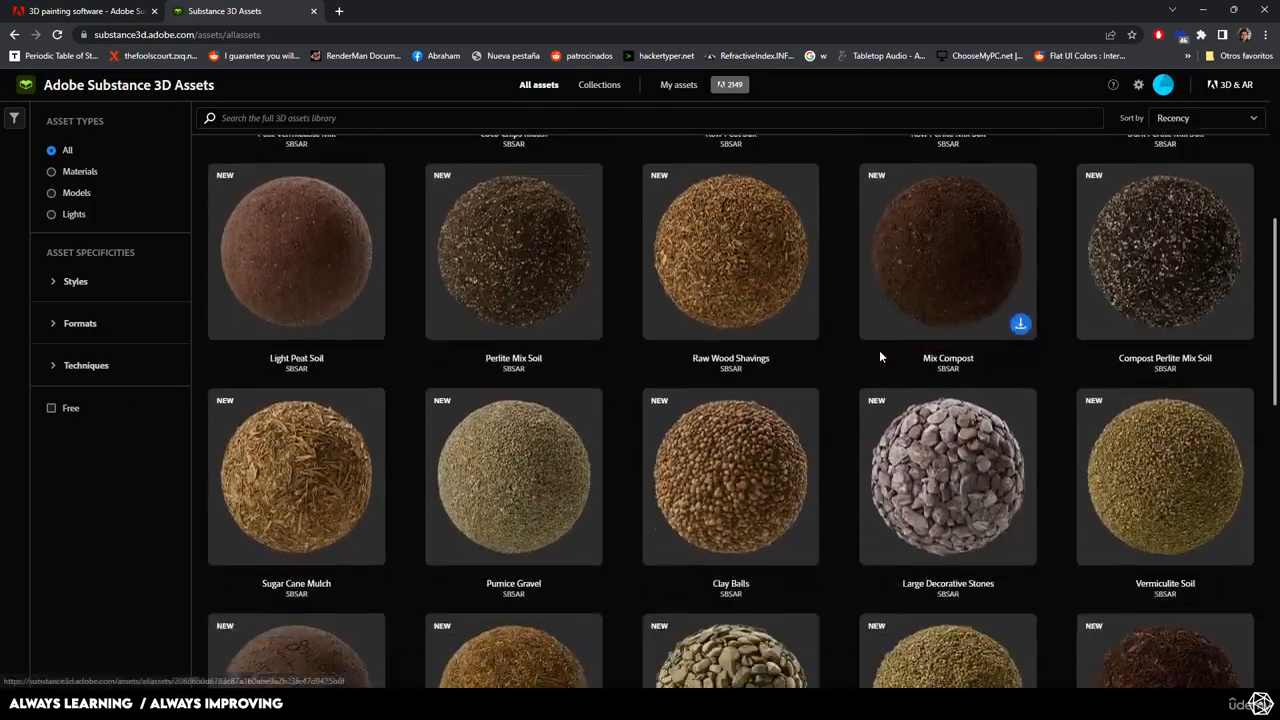
# Search the library for 'volcanoe', then 'lava' for 10 results, and return to the first tab.
pyautogui.click(373, 117)
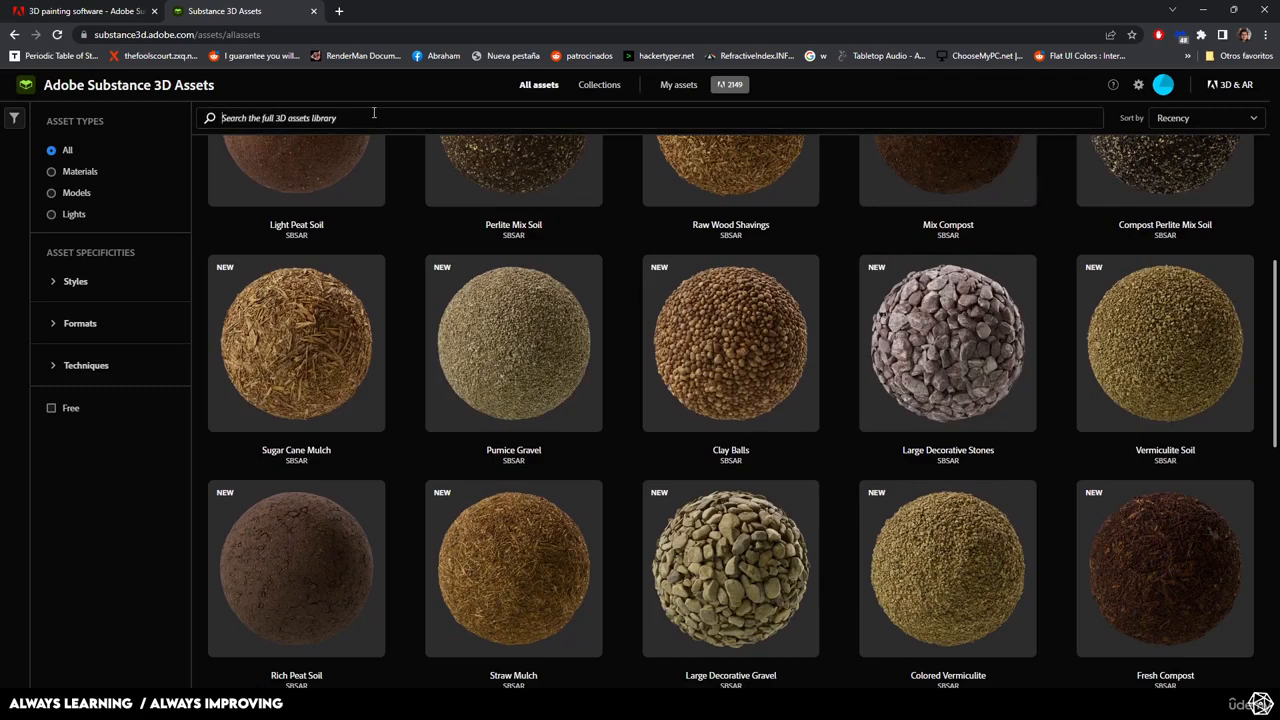
pyautogui.write('vo9')
pyautogui.write('canoe')
pyautogui.press('Return')
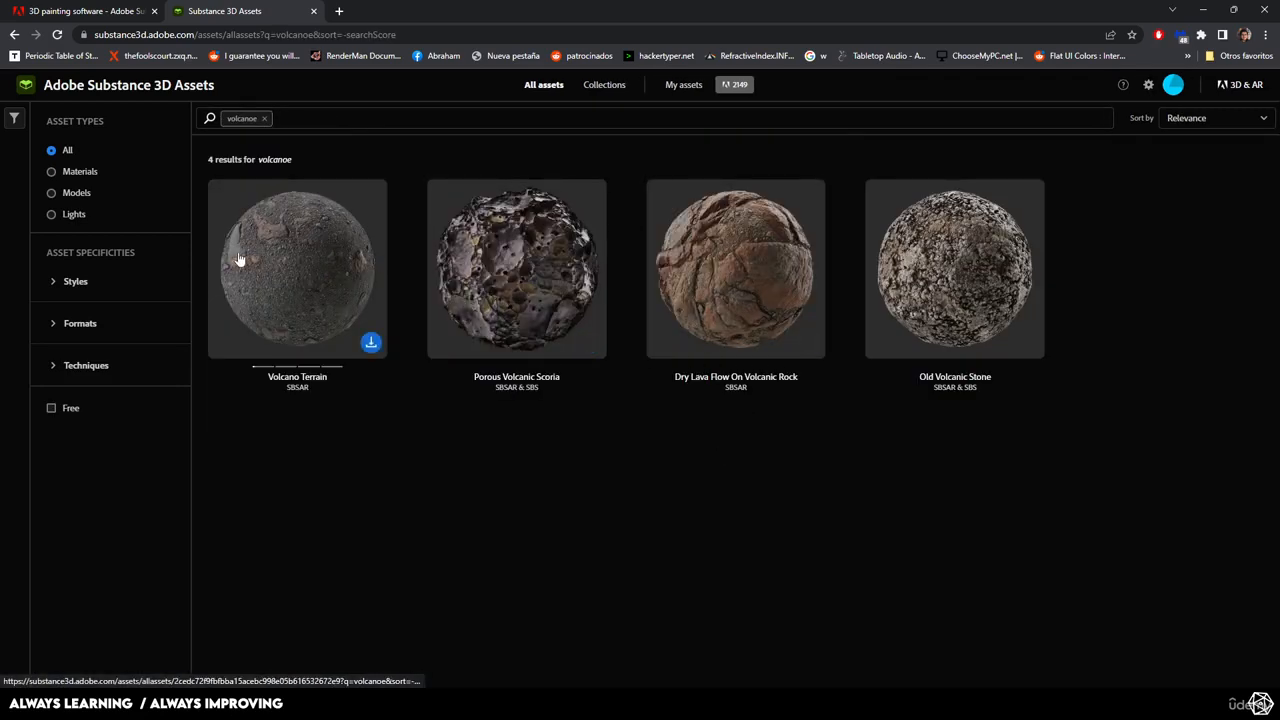
pyautogui.click(265, 119)
pyautogui.write('lava')
pyautogui.press('Return')
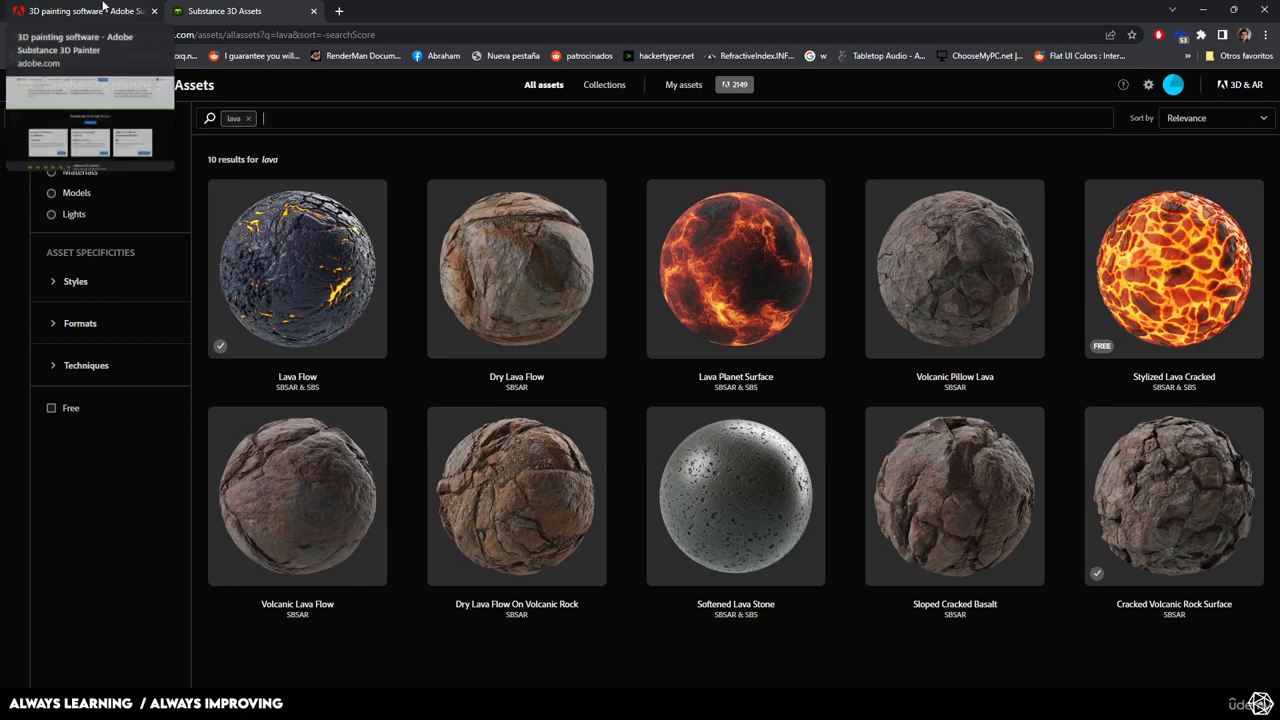
pyautogui.click(103, 10)
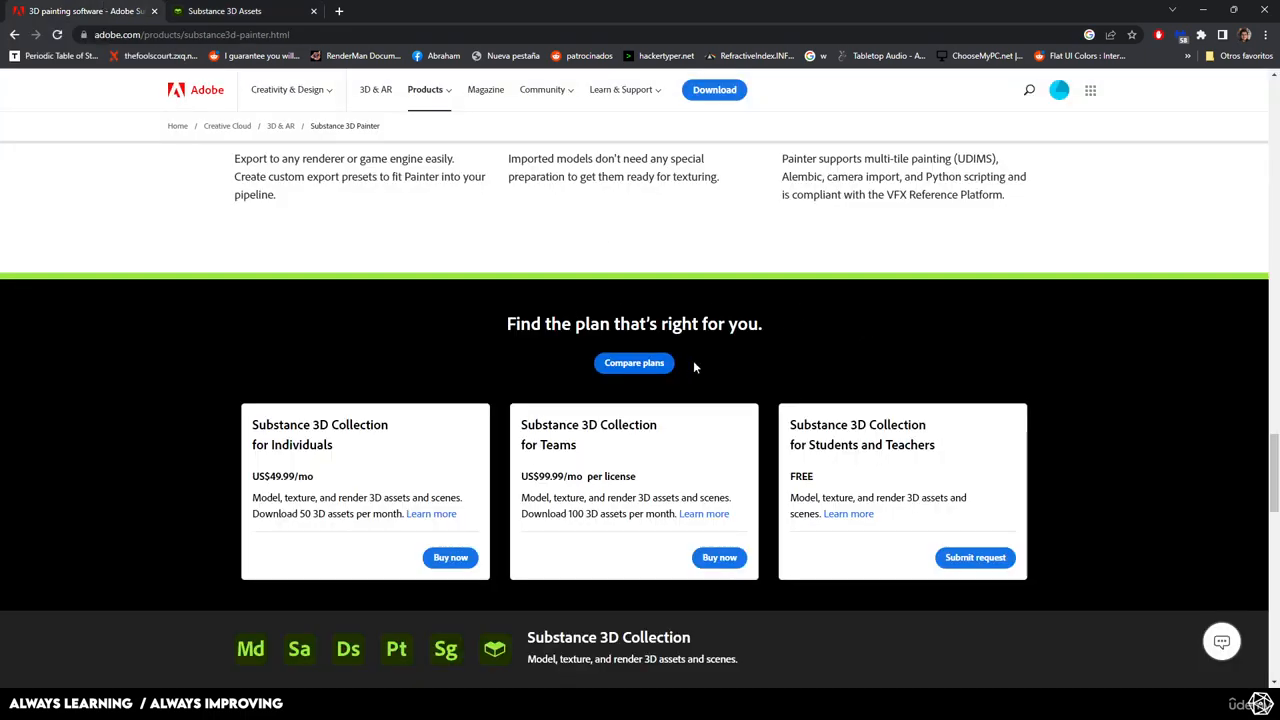
# Scroll up and down the Substance 3D Painter product page.
pyautogui.scroll(-1, 693, 367)
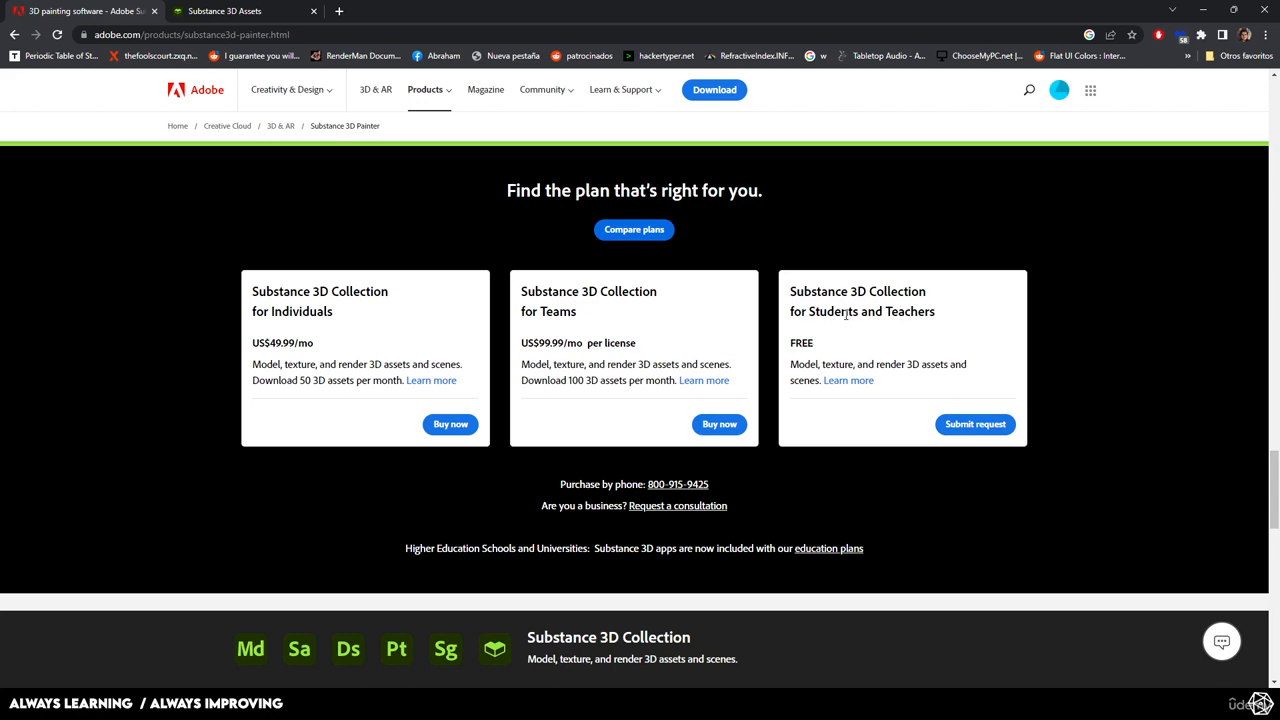
pyautogui.scroll(10, 741, 438)
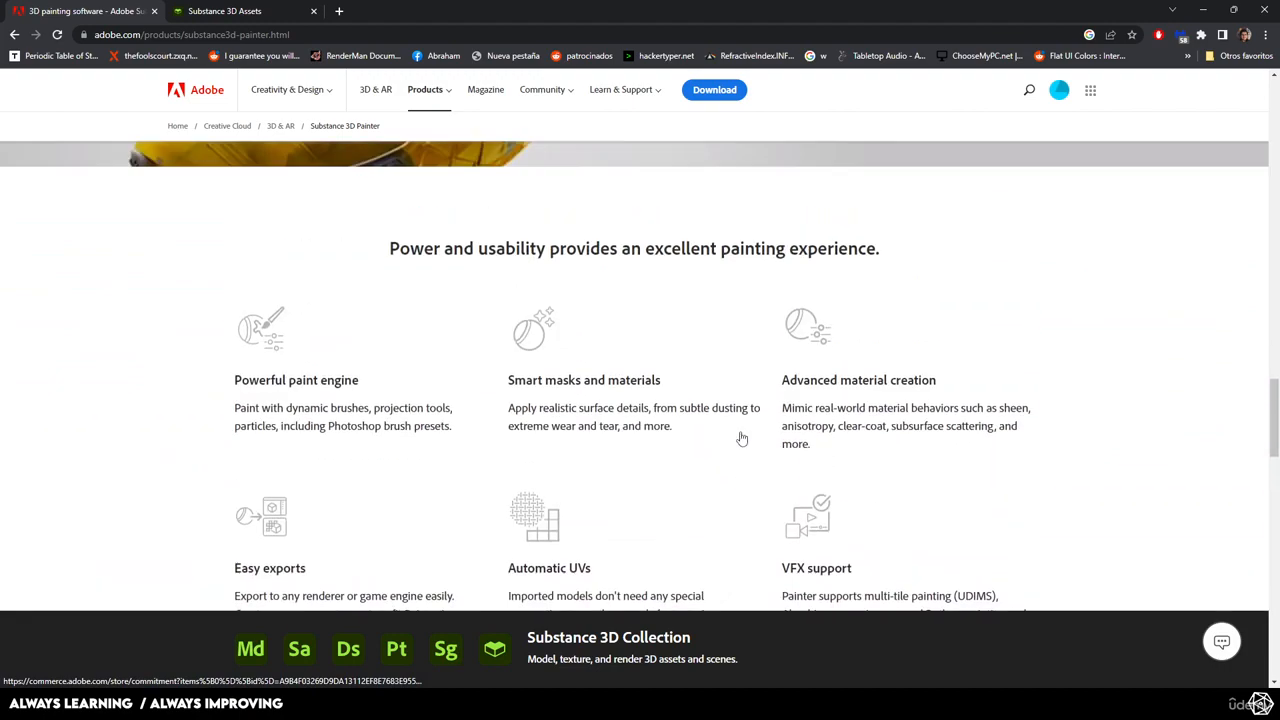
pyautogui.scroll(10, 741, 438)
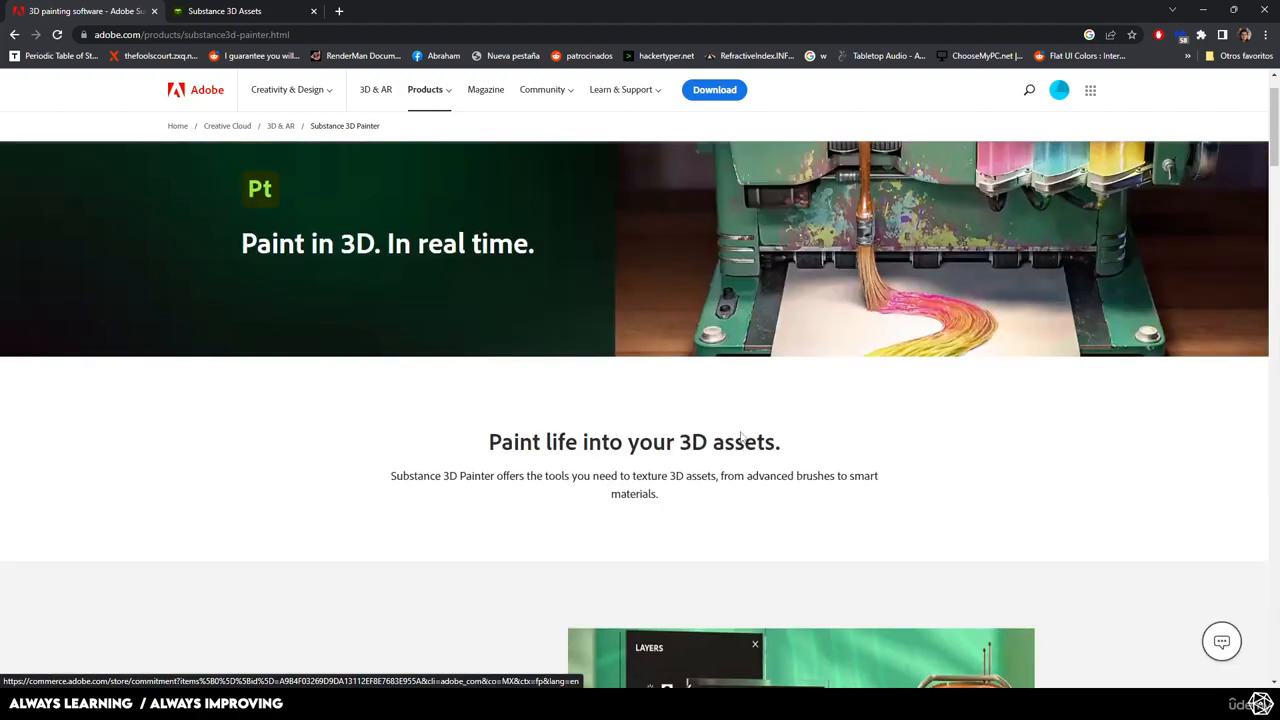
pyautogui.scroll(-10, 741, 437)
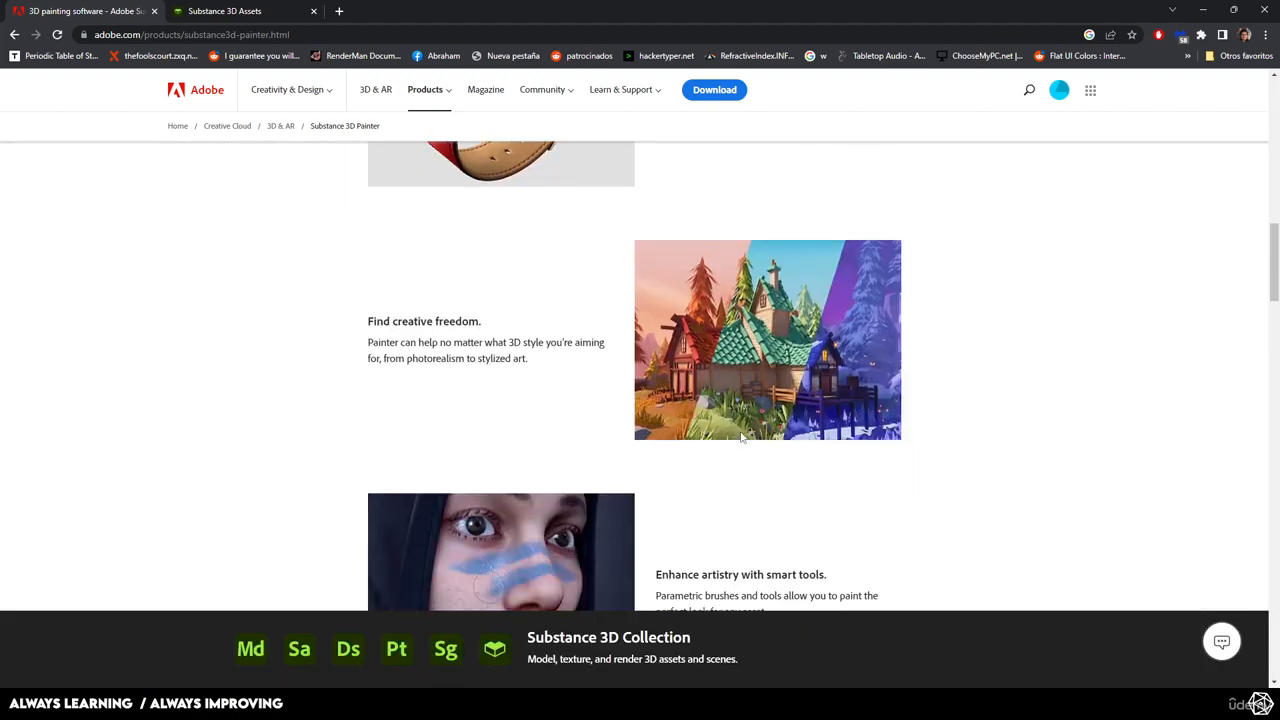
pyautogui.scroll(-10, 741, 437)
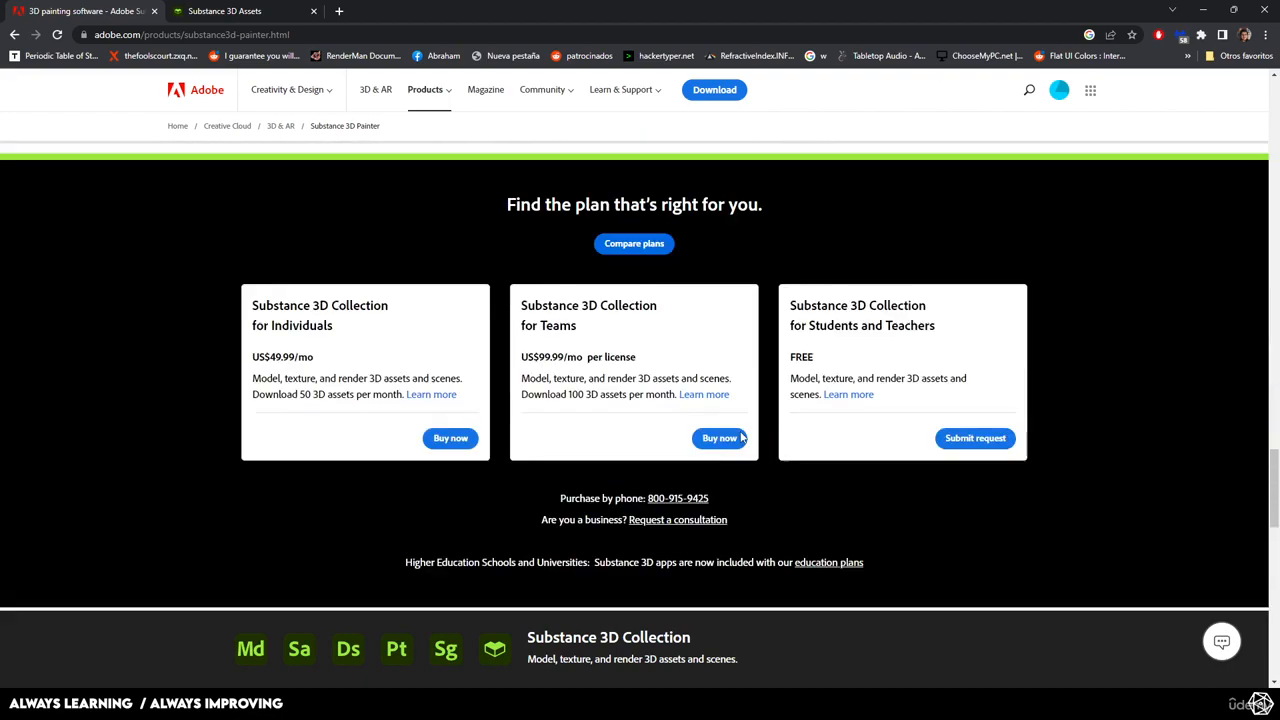
pyautogui.scroll(3, 940, 326)
pyautogui.scroll(-7, 962, 366)
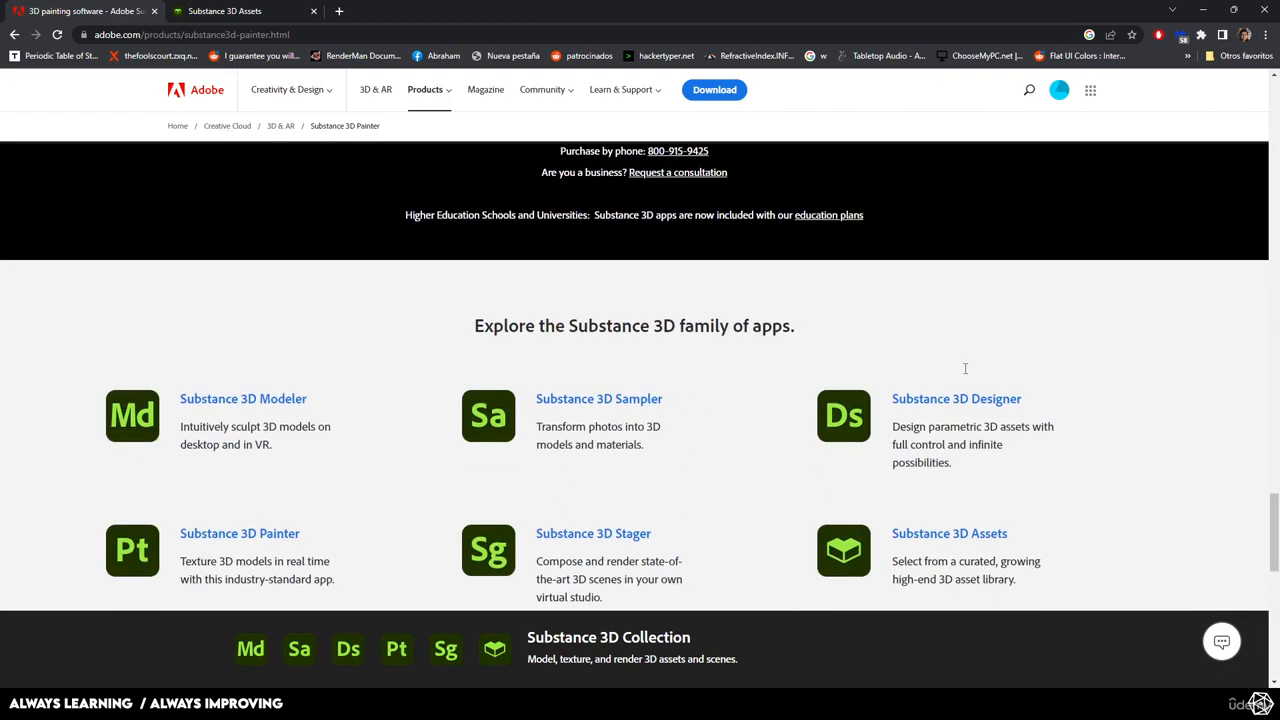
pyautogui.scroll(-5, 963, 371)
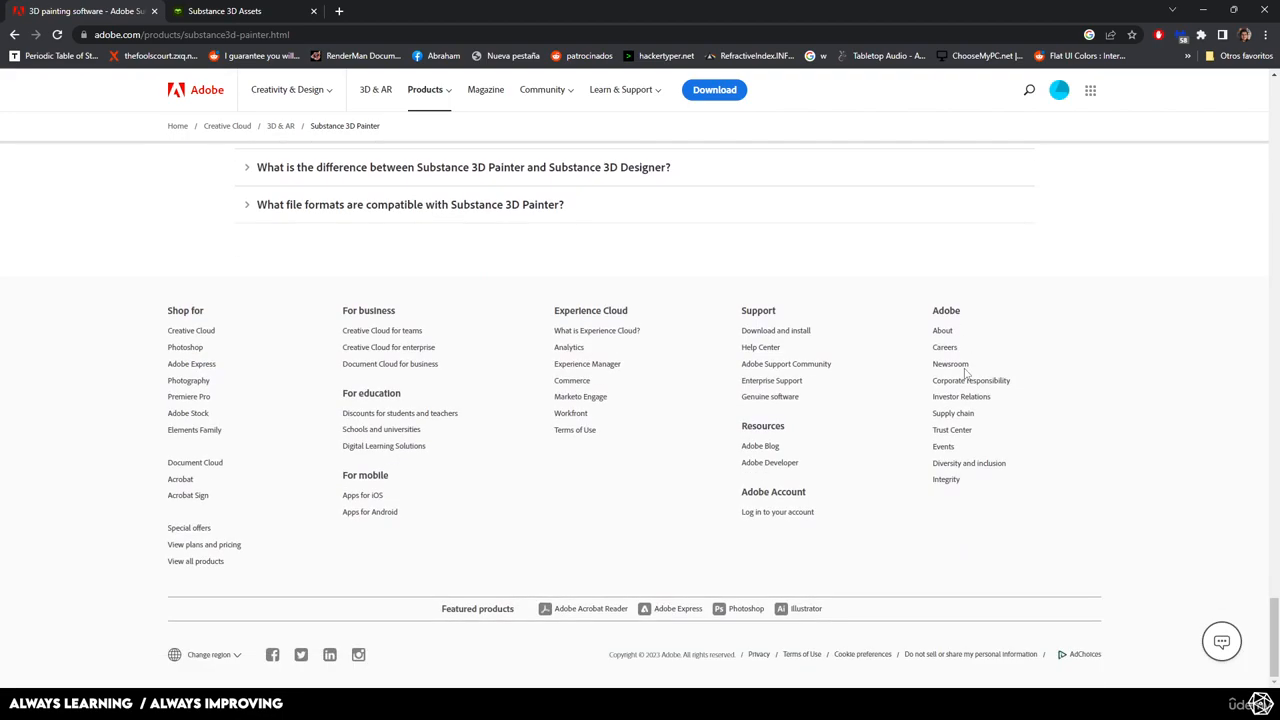
pyautogui.scroll(15, 946, 411)
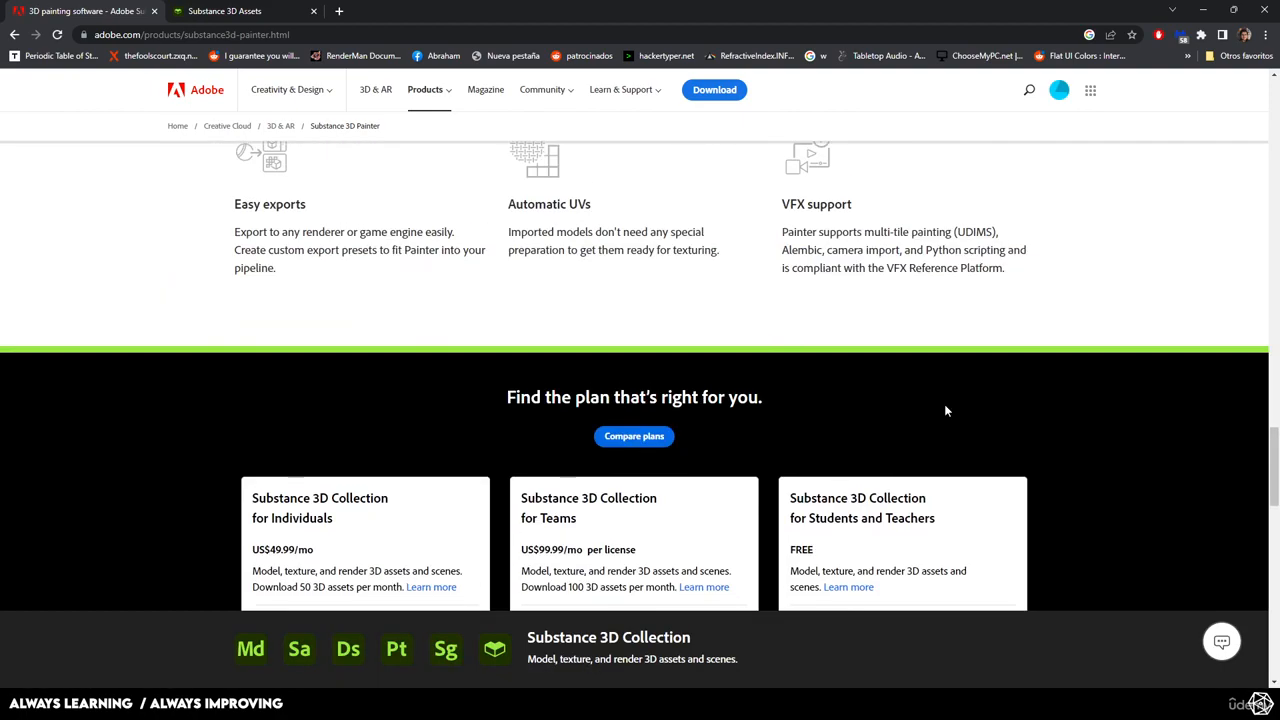
pyautogui.scroll(10, 946, 410)
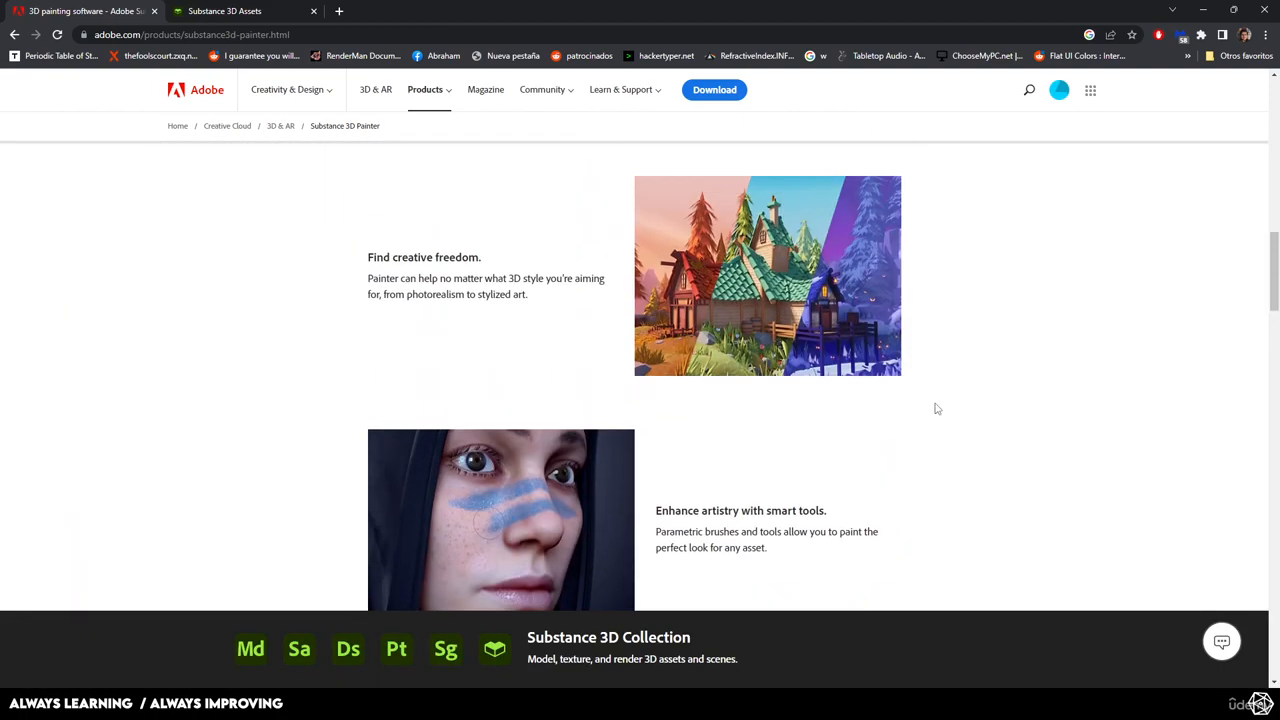
# Search for 'subtance painter steam' in a new tab and open the Substance 3D Painter 2023 listing.
pyautogui.click(340, 10)
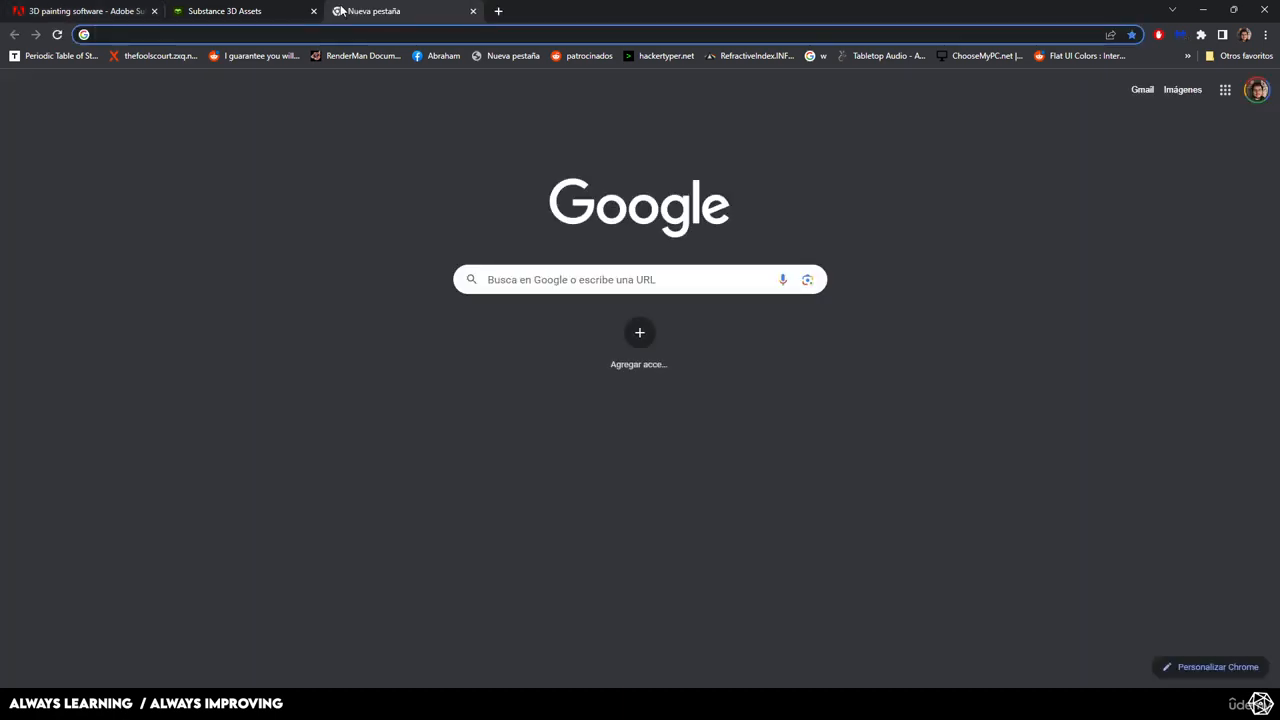
pyautogui.write('subtance painter steam')
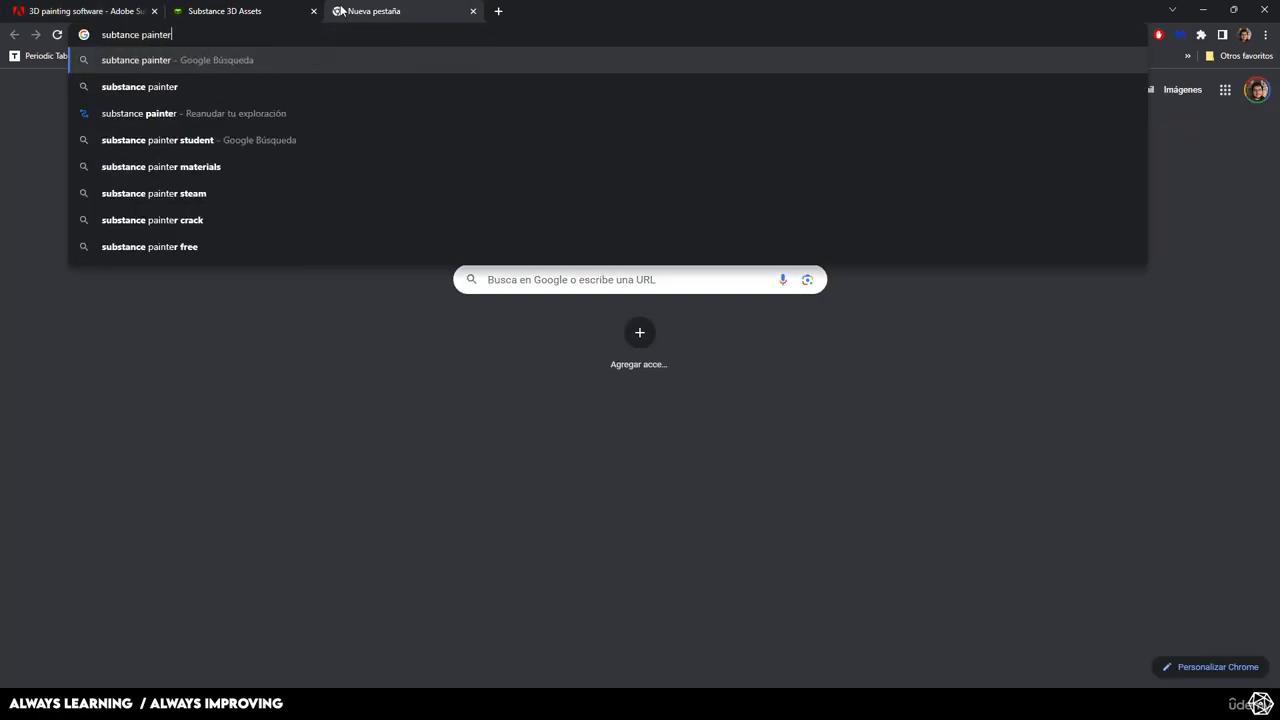
pyautogui.press('Return')
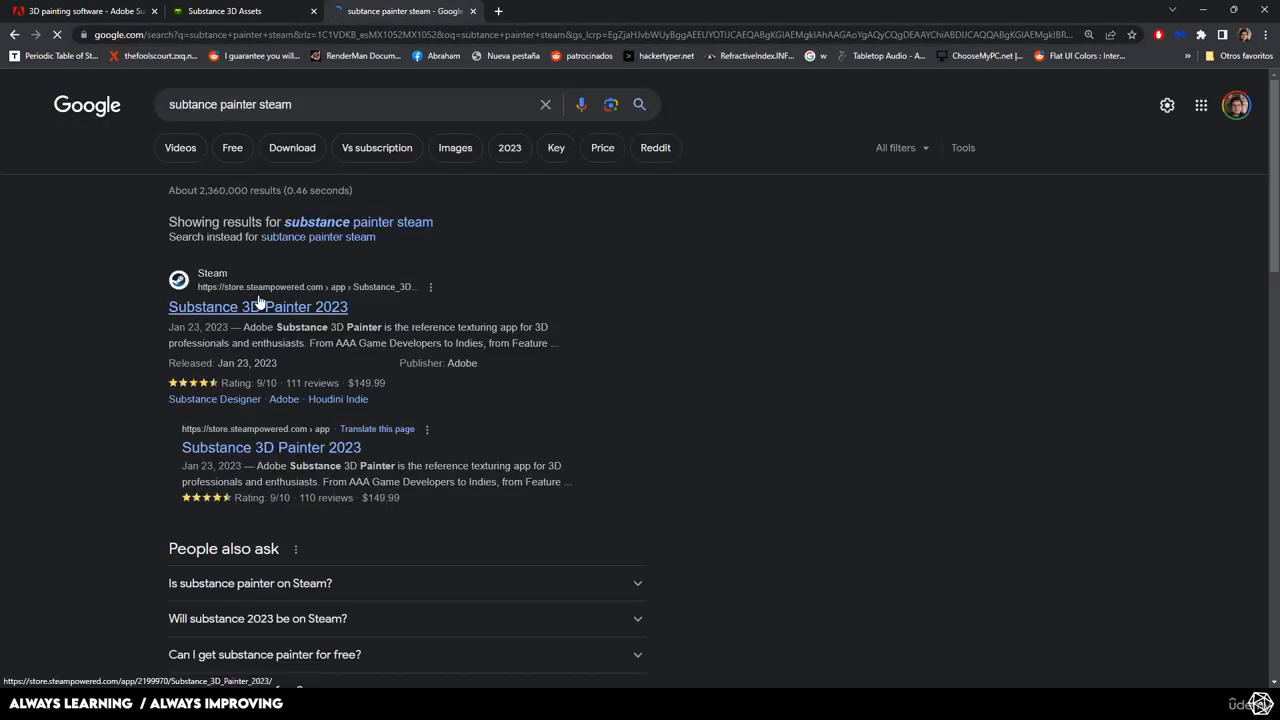
pyautogui.click(291, 315)
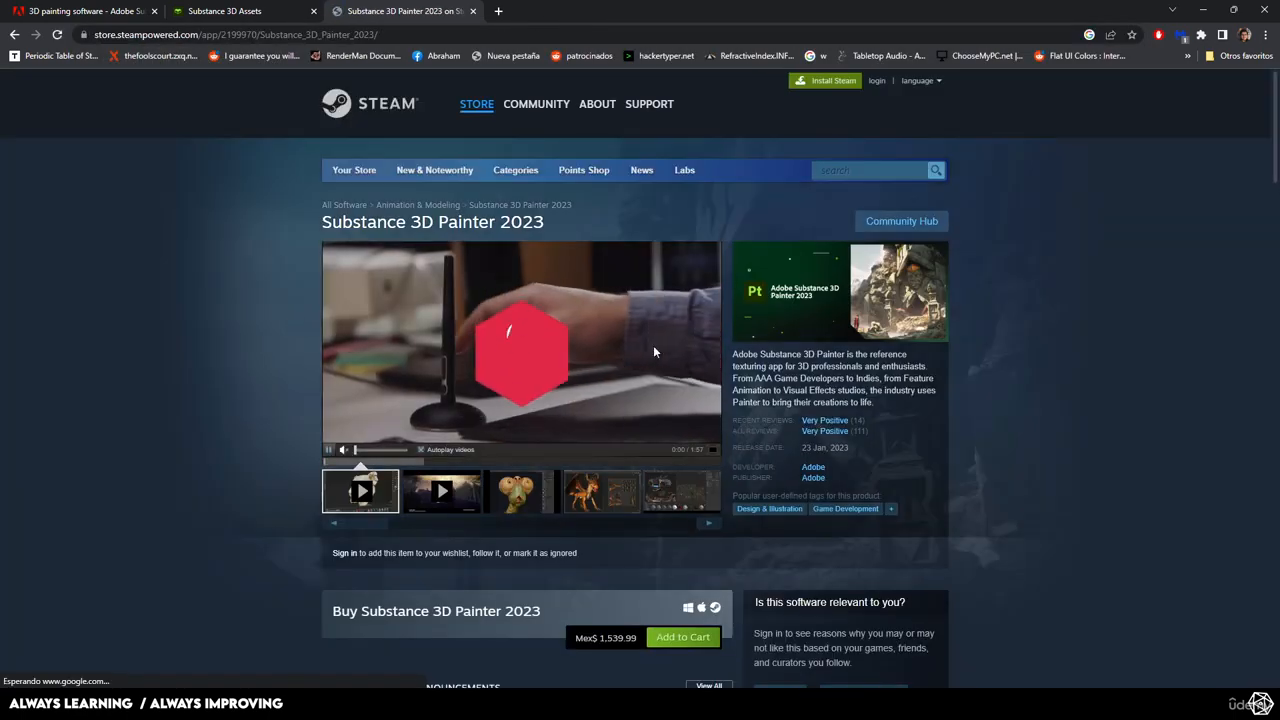
# Read through the Substance 3D Painter 2023 Steam page at Mex$ 1,539.99, then return to the top.
pyautogui.scroll(-2, 330, 368)
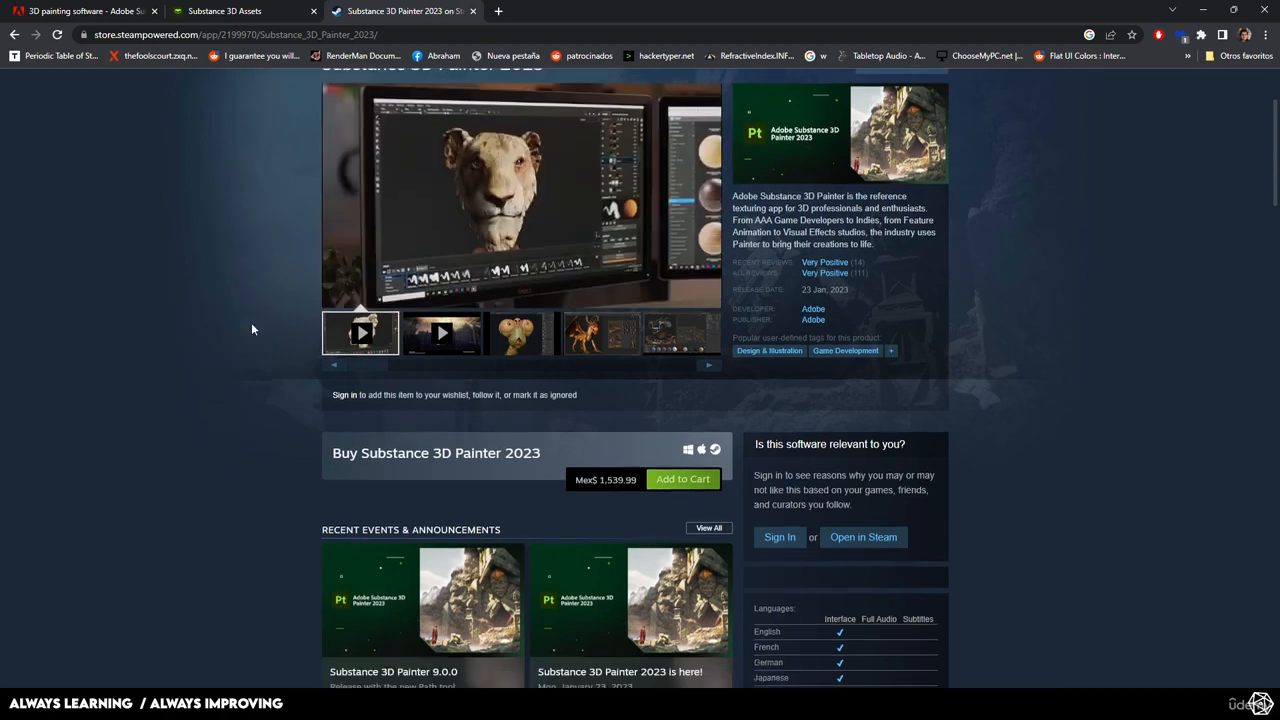
pyautogui.scroll(-2, 255, 330)
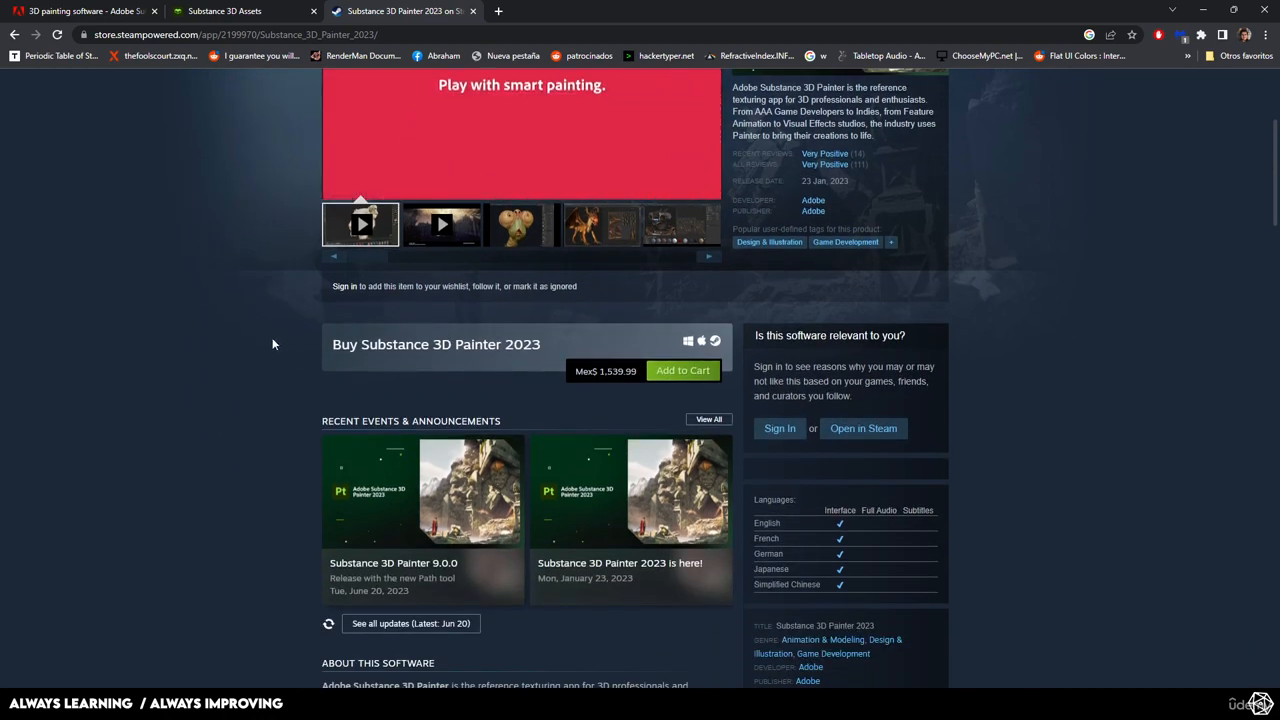
pyautogui.scroll(-1, 279, 339)
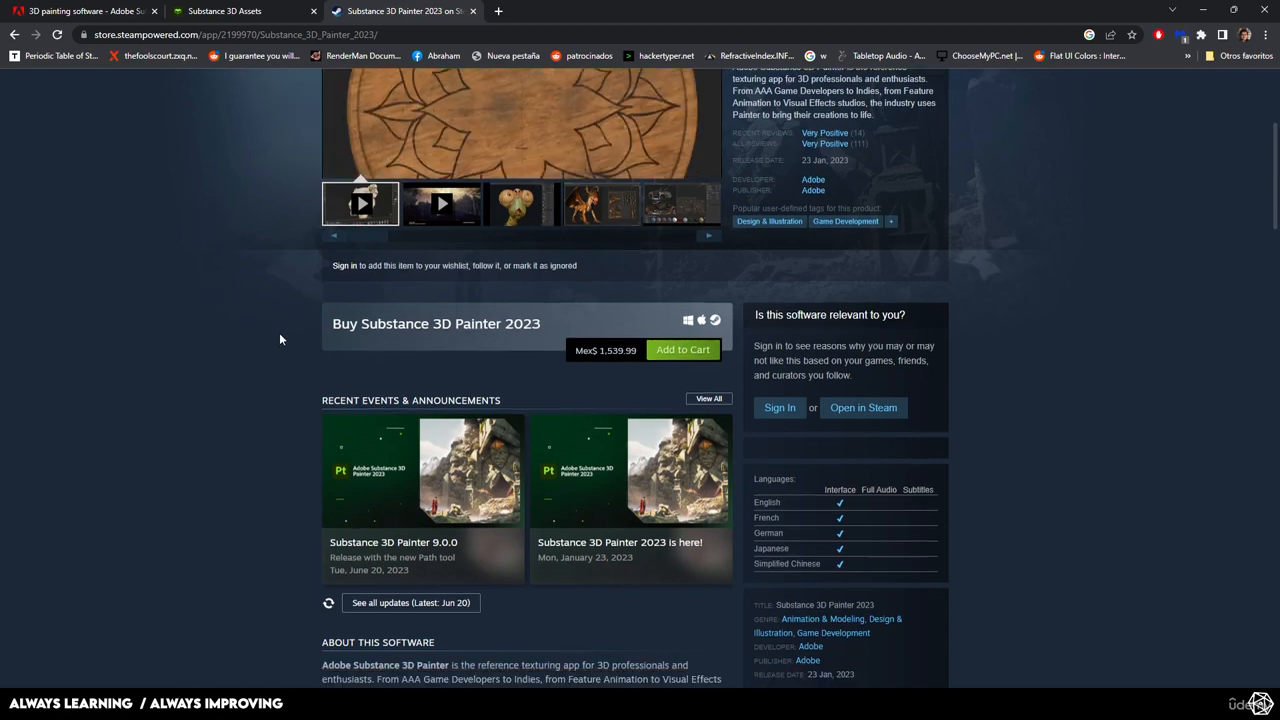
pyautogui.scroll(-3, 280, 339)
pyautogui.scroll(-2, 279, 339)
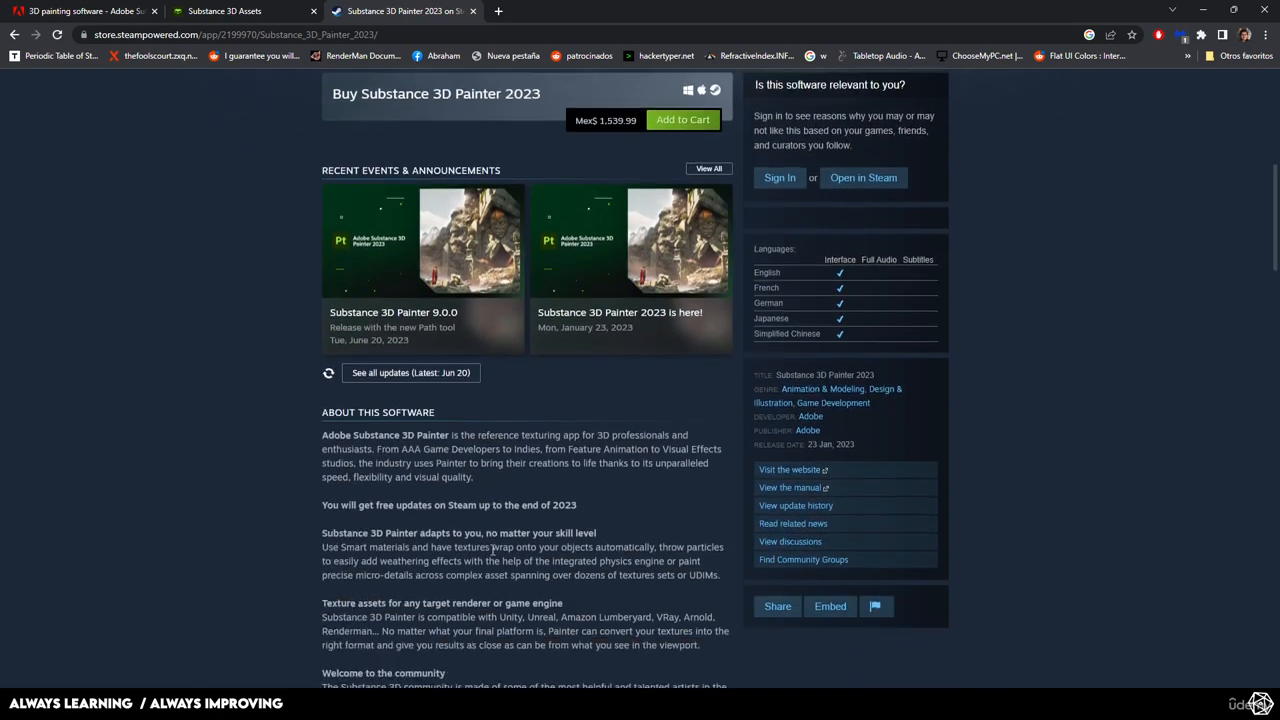
pyautogui.moveTo(322, 422); pyautogui.dragTo(588, 418)
pyautogui.click(588, 418)
pyautogui.scroll(10, 620, 480)
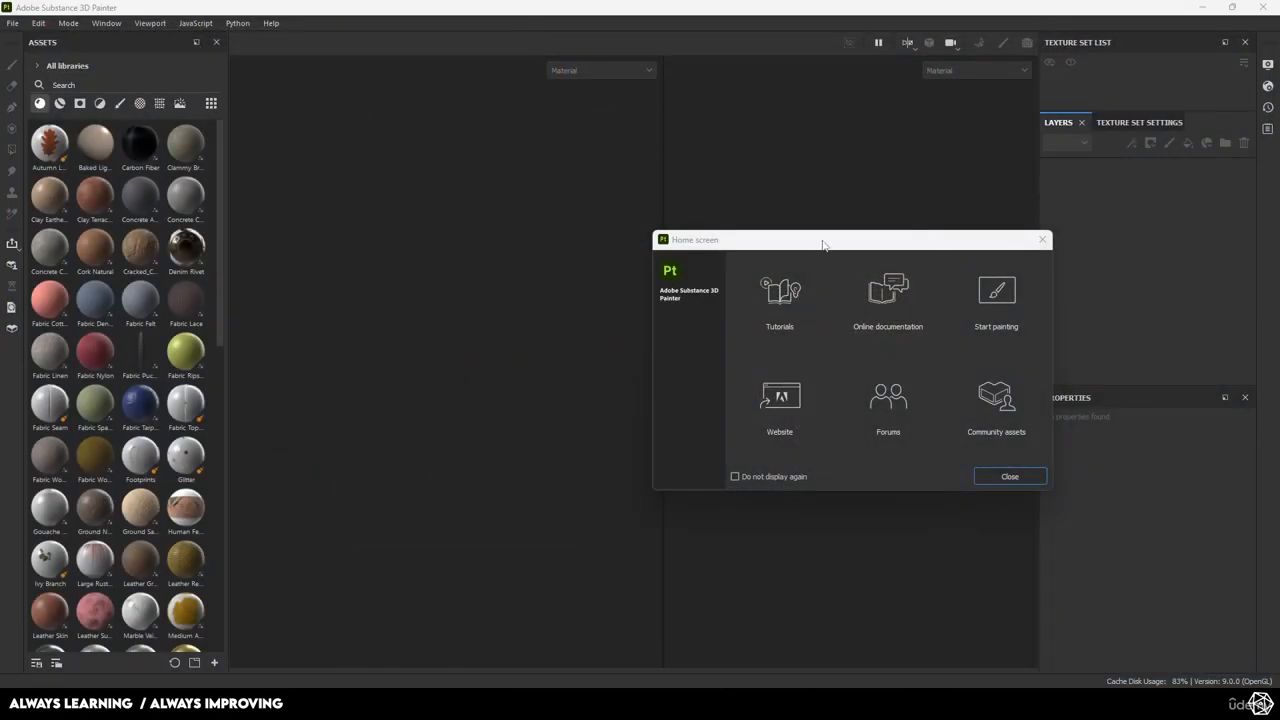
# Move the Home screen dialog aside and close it.
pyautogui.moveTo(822, 244); pyautogui.dragTo(586, 219)
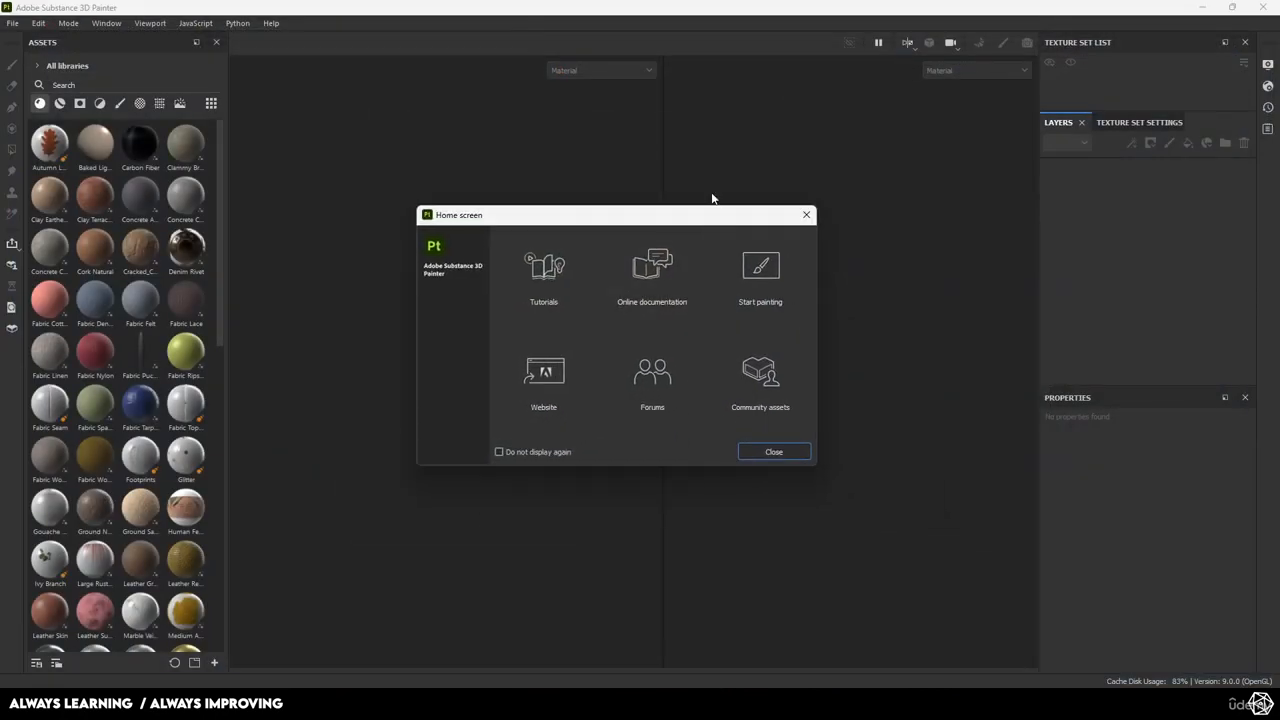
pyautogui.click(803, 216)
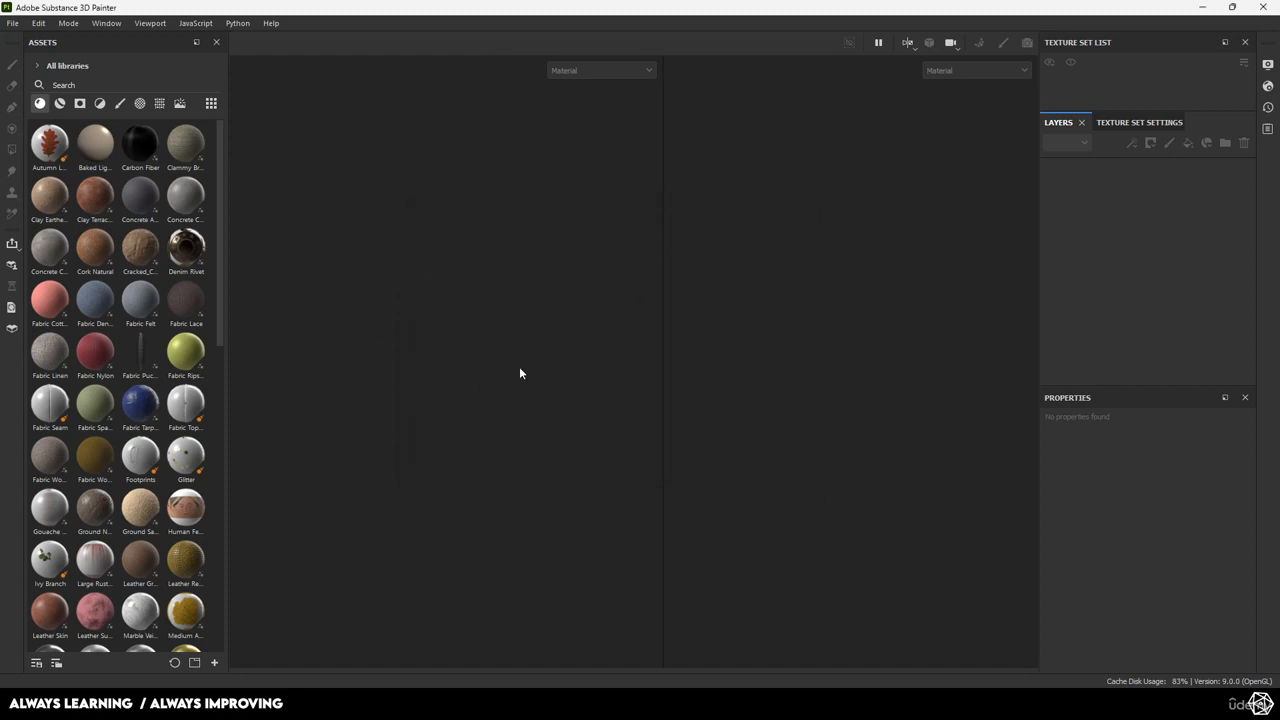
# Start a new project using the mesh scenes/Bakes/AxeLava.fbx.
pyautogui.click(13, 23)
pyautogui.click(56, 34)
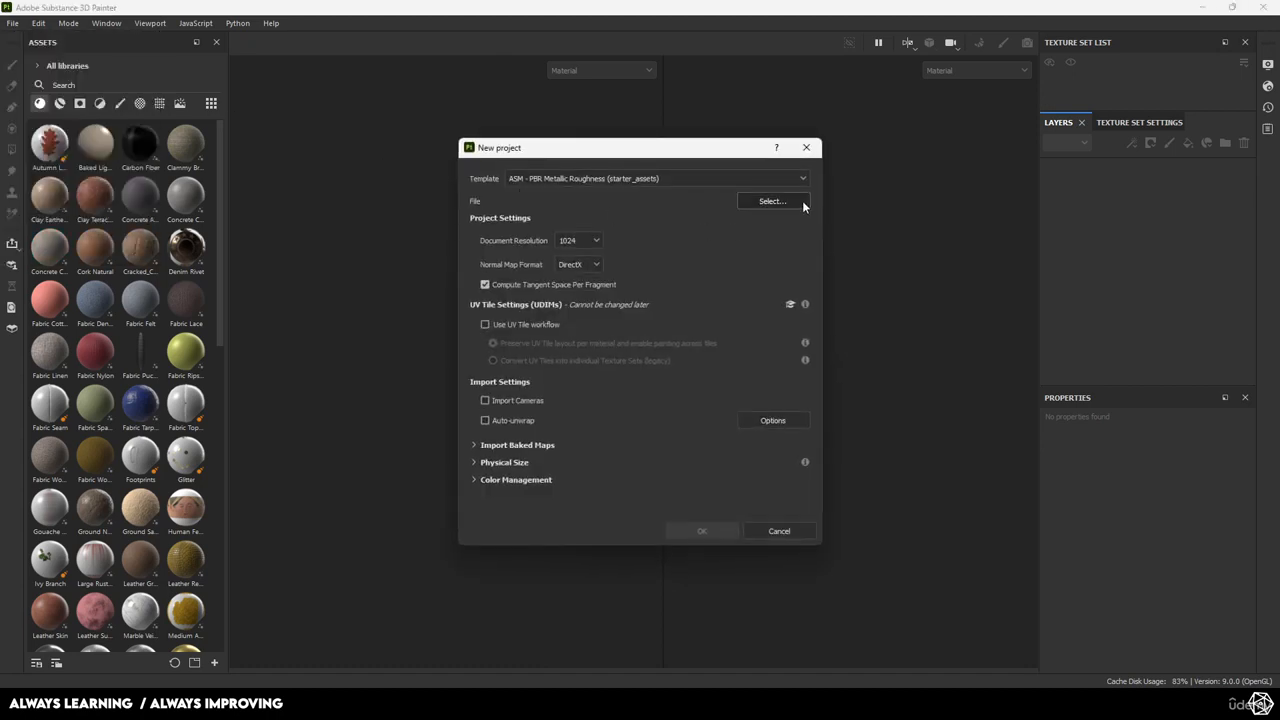
pyautogui.click(803, 205)
pyautogui.click(760, 198)
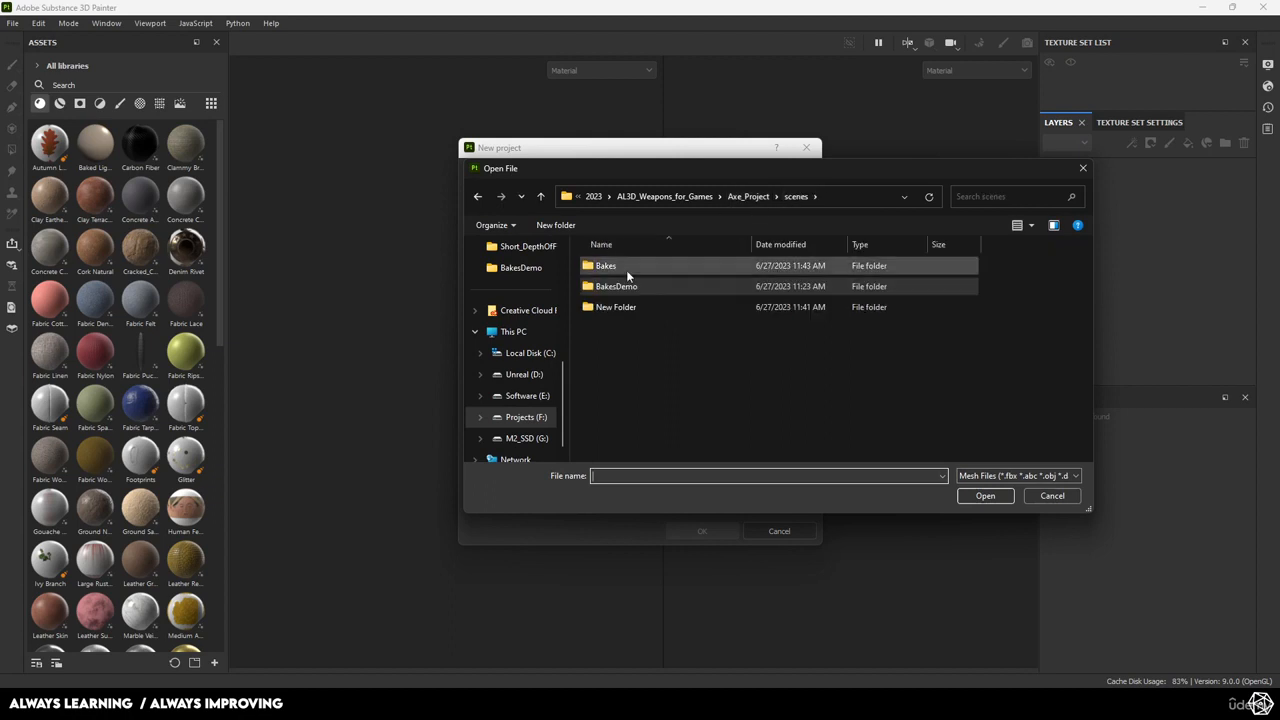
pyautogui.doubleClick(629, 267)
pyautogui.click(629, 266)
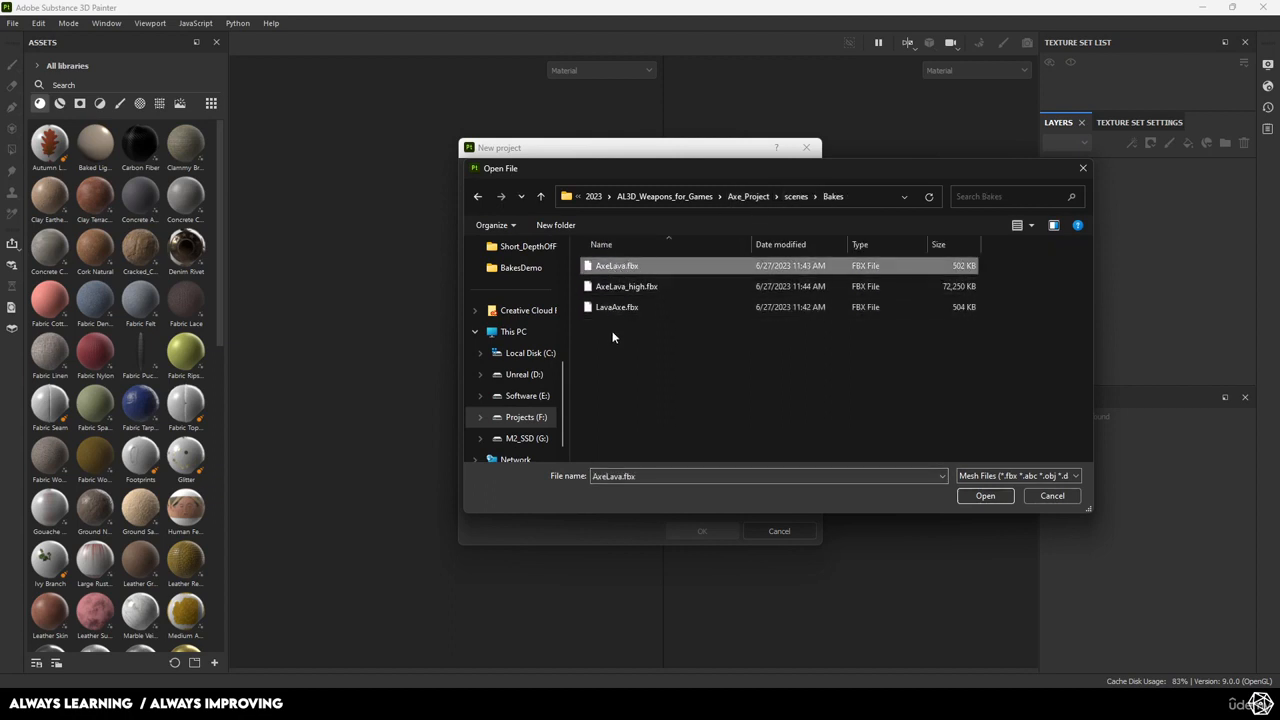
pyautogui.click(616, 308)
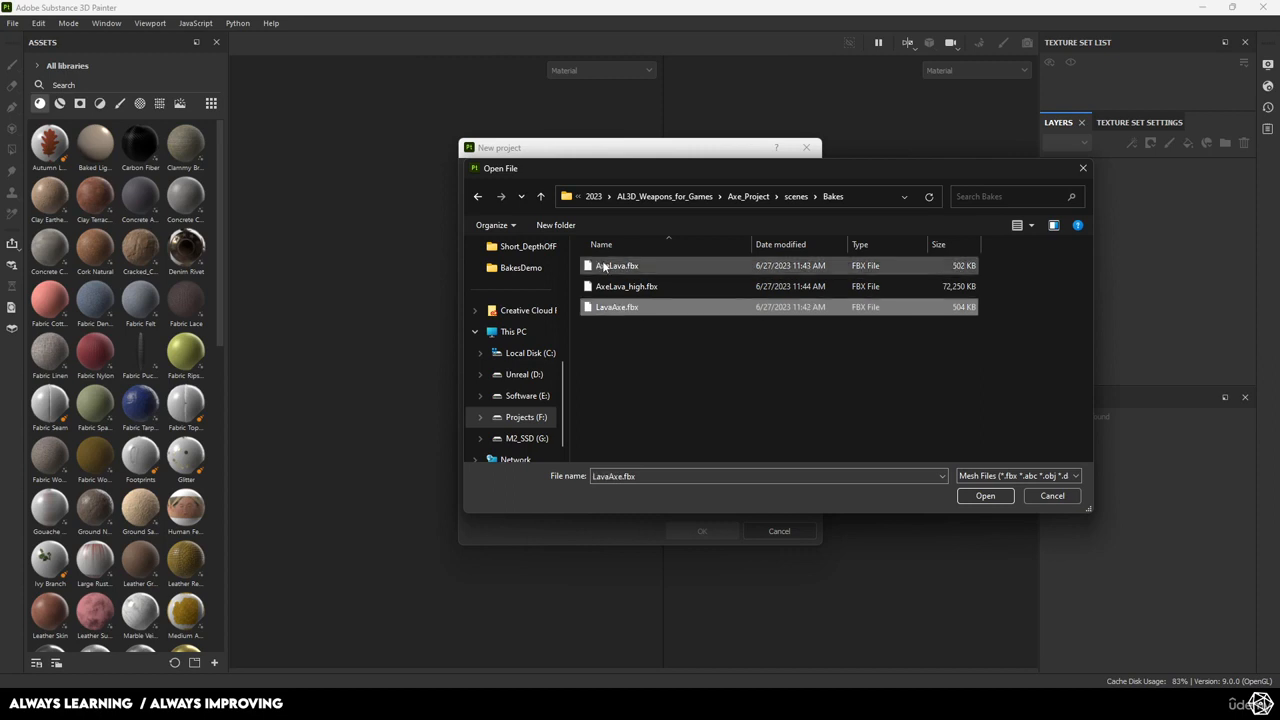
pyautogui.click(606, 266)
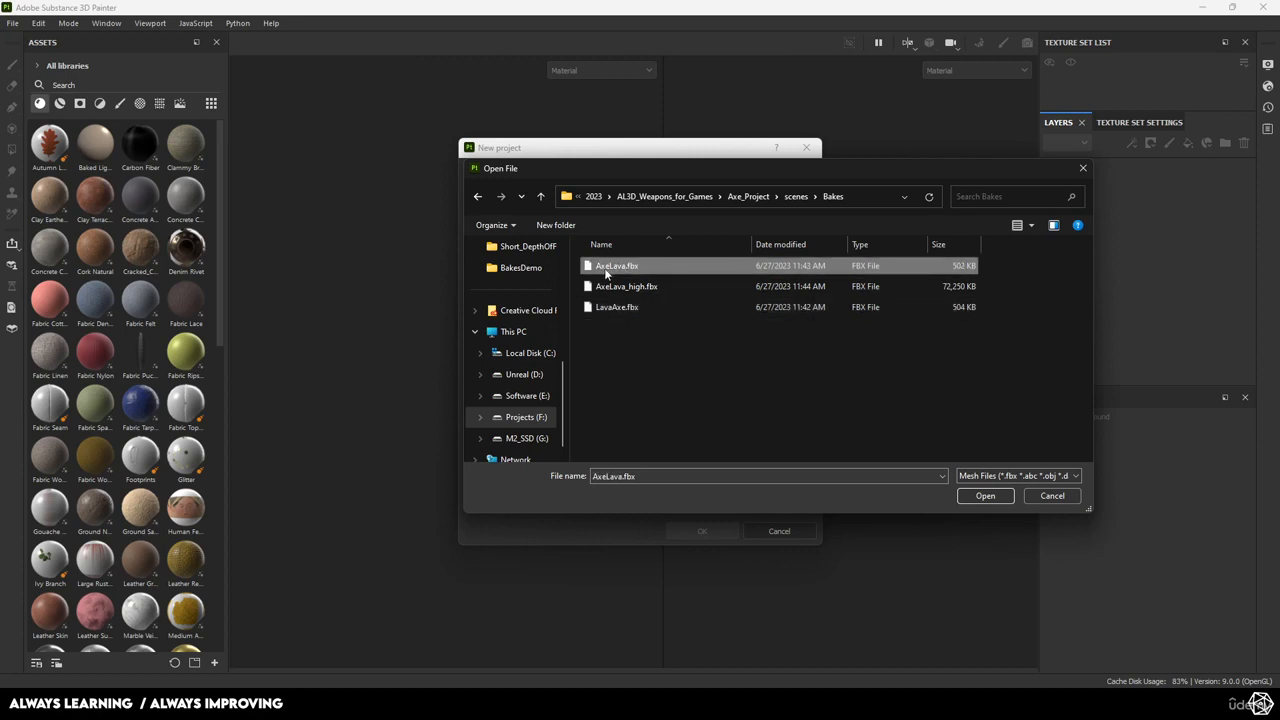
pyautogui.click(1003, 497)
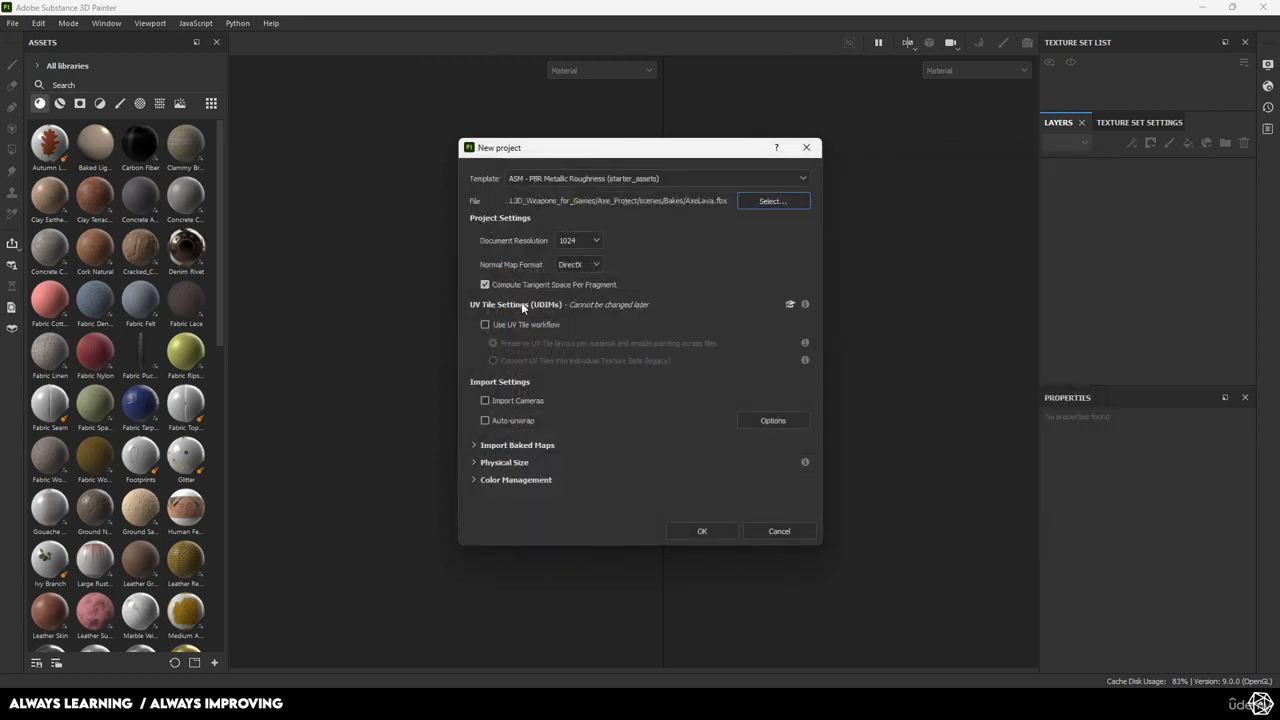
# Set the document resolution to 4096 and check the normal map format.
pyautogui.click(578, 240)
pyautogui.click(567, 324)
pyautogui.click(586, 267)
# Create the AxeLava project and inspect the axe shaft up close.
pyautogui.click(714, 532)
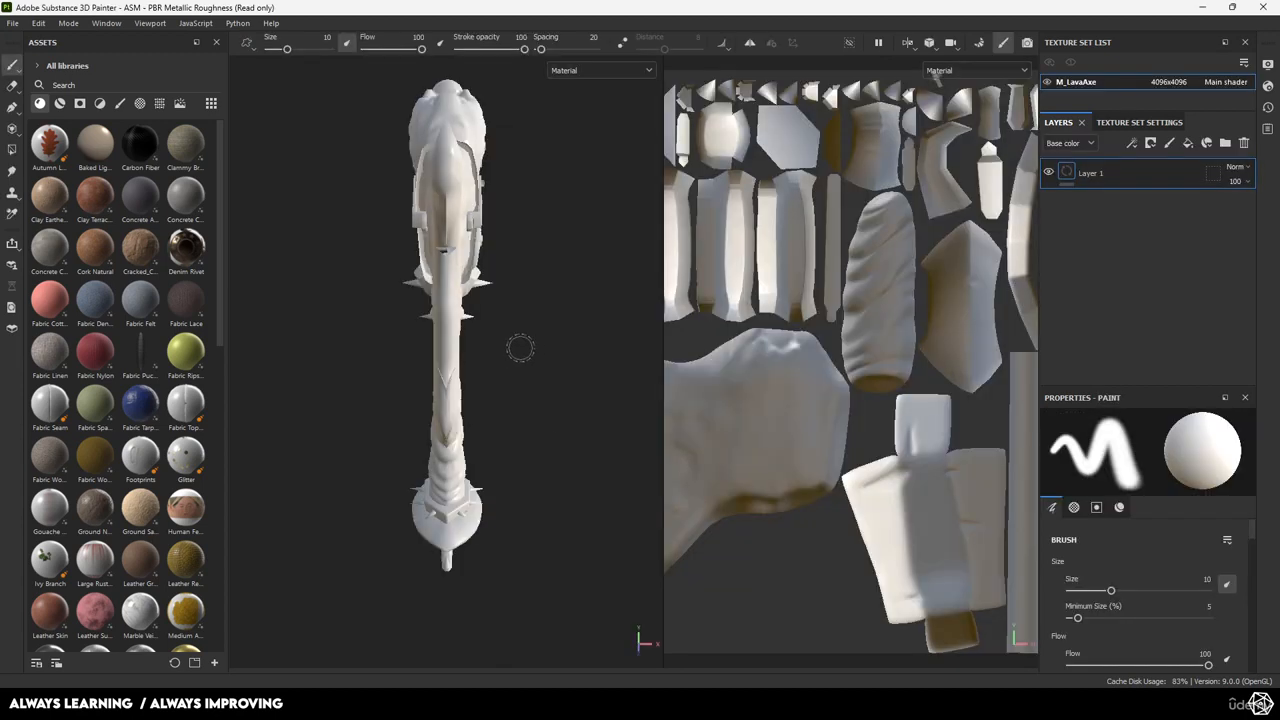
pyautogui.keyDown('alt'); pyautogui.moveTo(532, 301); pyautogui.dragTo(574, 320); pyautogui.keyUp('alt')
pyautogui.keyDown('alt'); pyautogui.moveTo(525, 295); pyautogui.dragTo(592, 490, button='right'); pyautogui.keyUp('alt')
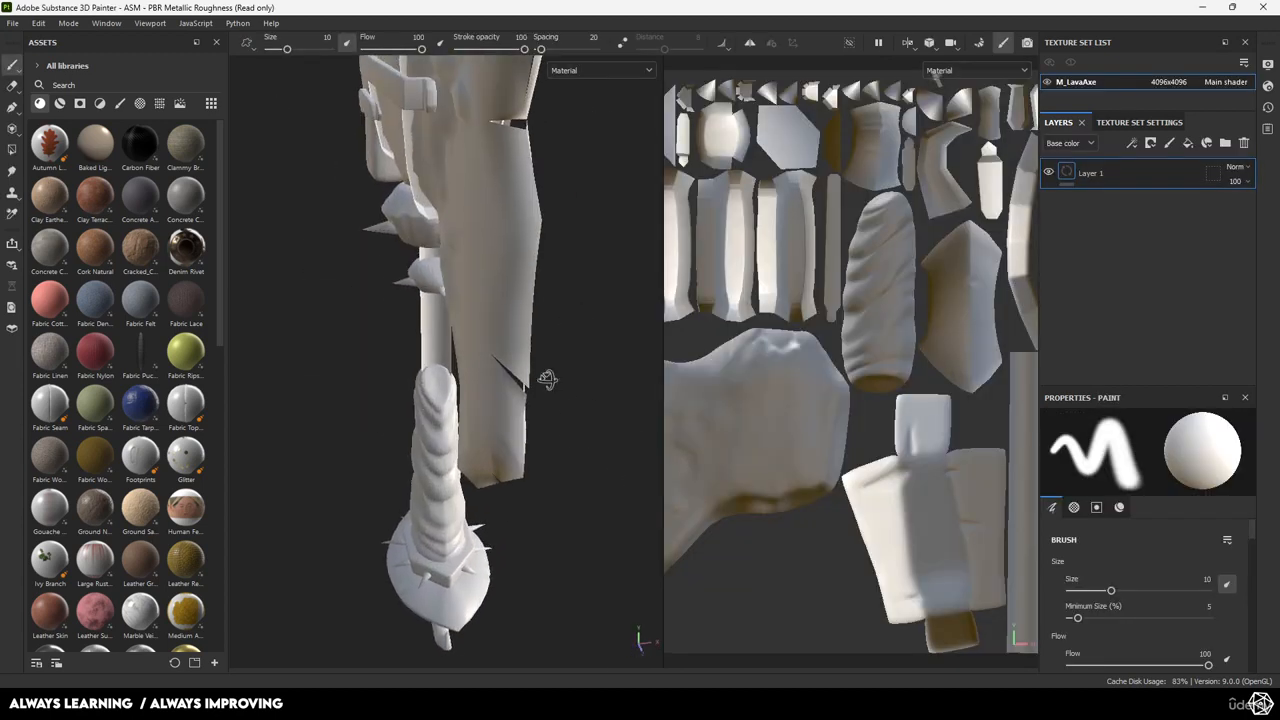
pyautogui.keyDown('alt'); pyautogui.moveTo(549, 380); pyautogui.dragTo(474, 377); pyautogui.keyUp('alt')
pyautogui.keyDown('alt'); pyautogui.moveTo(474, 377); pyautogui.dragTo(533, 447, button='right'); pyautogui.keyUp('alt')
pyautogui.keyDown('alt'); pyautogui.moveTo(533, 447); pyautogui.dragTo(221, 492); pyautogui.keyUp('alt')
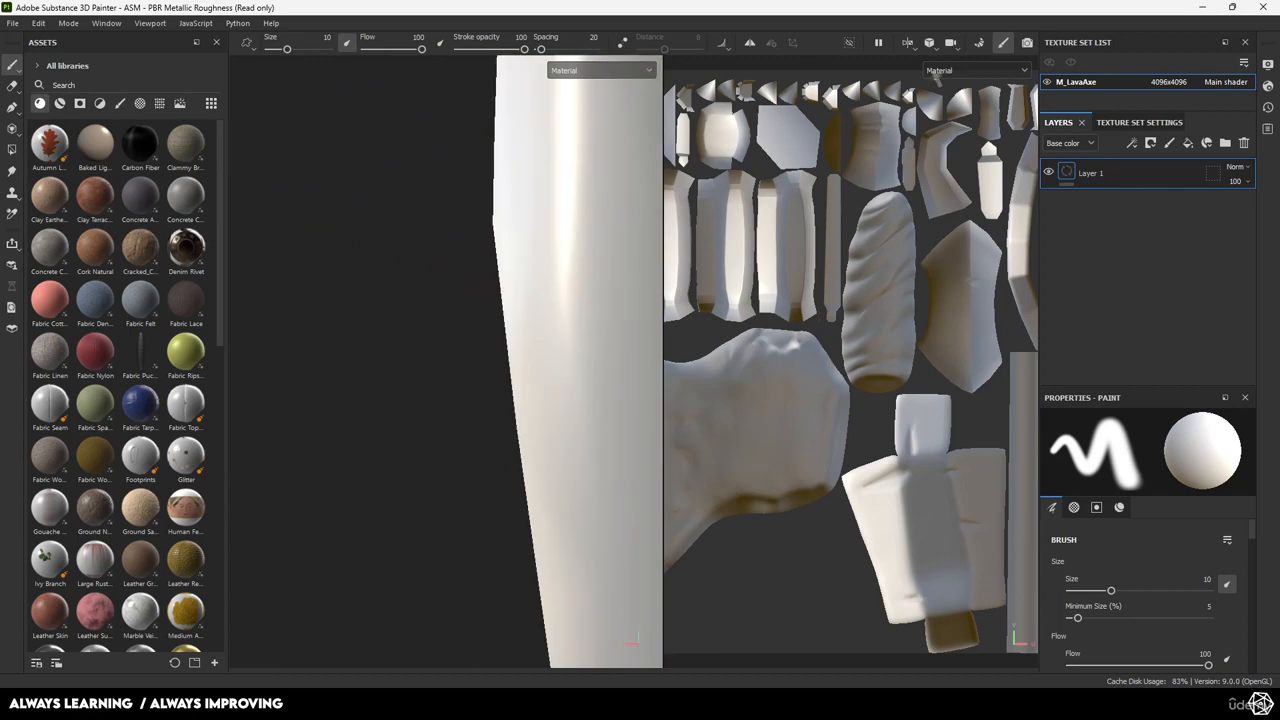
pyautogui.keyDown('alt'); pyautogui.moveTo(430, 360); pyautogui.dragTo(480, 310); pyautogui.keyUp('alt')
pyautogui.keyDown('alt'); pyautogui.moveTo(480, 310); pyautogui.dragTo(378, 300, button='middle'); pyautogui.keyUp('alt')
pyautogui.keyDown('alt'); pyautogui.moveTo(378, 300); pyautogui.dragTo(763, 551, button='right'); pyautogui.keyUp('alt')
pyautogui.keyDown('alt'); pyautogui.moveTo(405, 480); pyautogui.dragTo(536, 480, button='middle'); pyautogui.keyUp('alt')
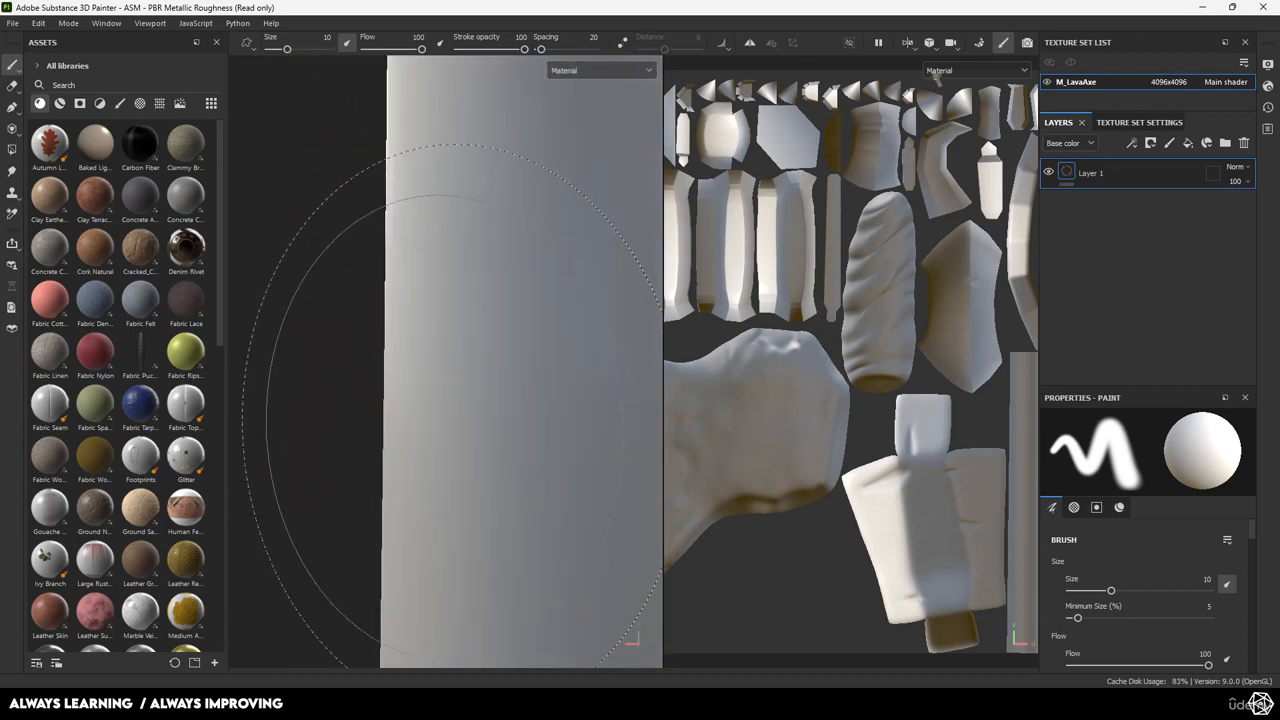
pyautogui.keyDown('alt'); pyautogui.moveTo(494, 390); pyautogui.dragTo(291, 200, button='right'); pyautogui.keyUp('alt')
pyautogui.keyDown('alt'); pyautogui.moveTo(435, 238); pyautogui.dragTo(474, 374, button='middle'); pyautogui.keyUp('alt')
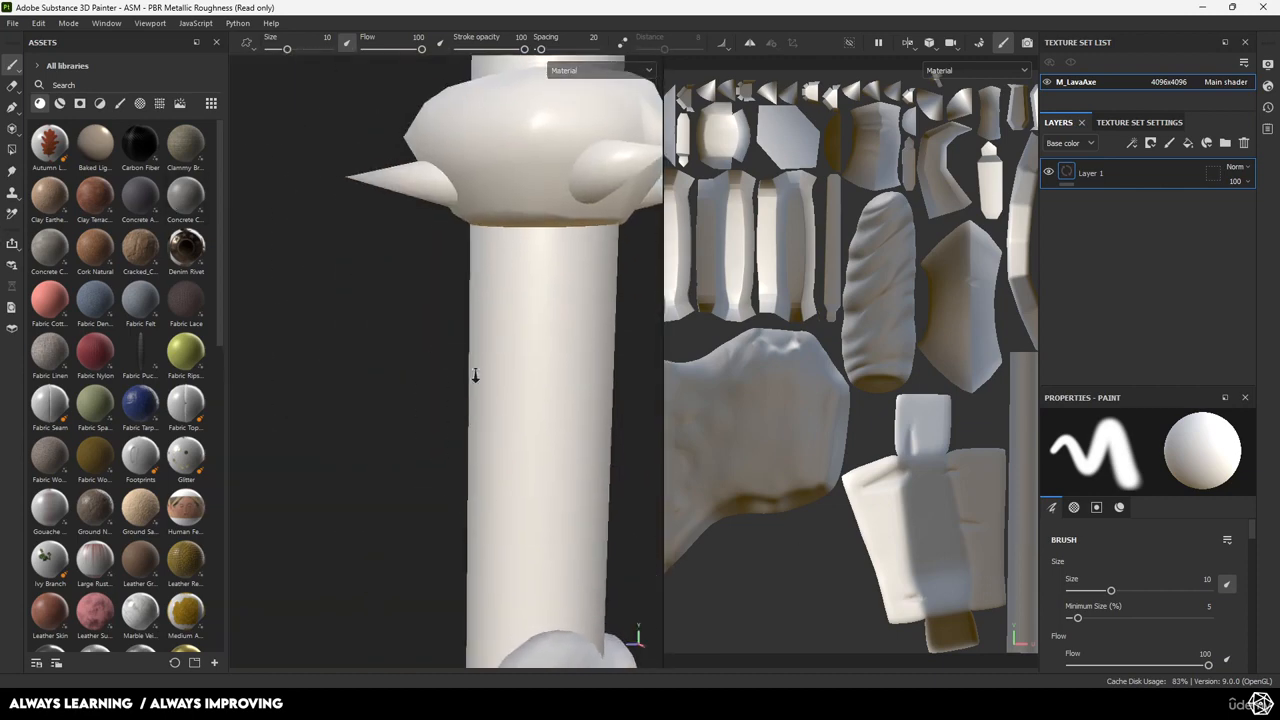
# Orbit and zoom around the axe head, blade seam, blade face and strap hook.
pyautogui.keyDown('alt'); pyautogui.moveTo(474, 374); pyautogui.dragTo(321, 218, button='right'); pyautogui.keyUp('alt')
pyautogui.keyDown('alt'); pyautogui.moveTo(321, 218); pyautogui.dragTo(507, 352); pyautogui.keyUp('alt')
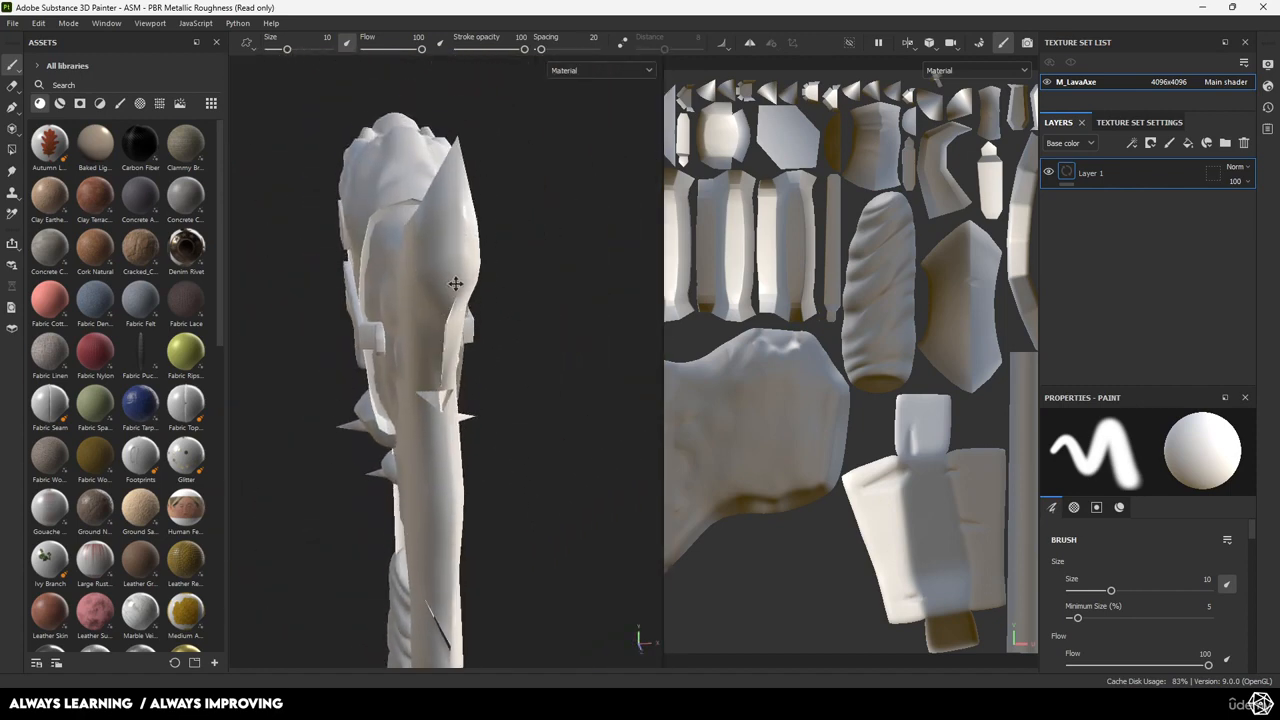
pyautogui.keyDown('alt'); pyautogui.moveTo(485, 326); pyautogui.dragTo(623, 571, button='right'); pyautogui.keyUp('alt')
pyautogui.keyDown('alt'); pyautogui.moveTo(623, 571); pyautogui.dragTo(403, 420); pyautogui.keyUp('alt')
pyautogui.keyDown('alt'); pyautogui.moveTo(403, 420); pyautogui.dragTo(429, 320, button='right'); pyautogui.keyUp('alt')
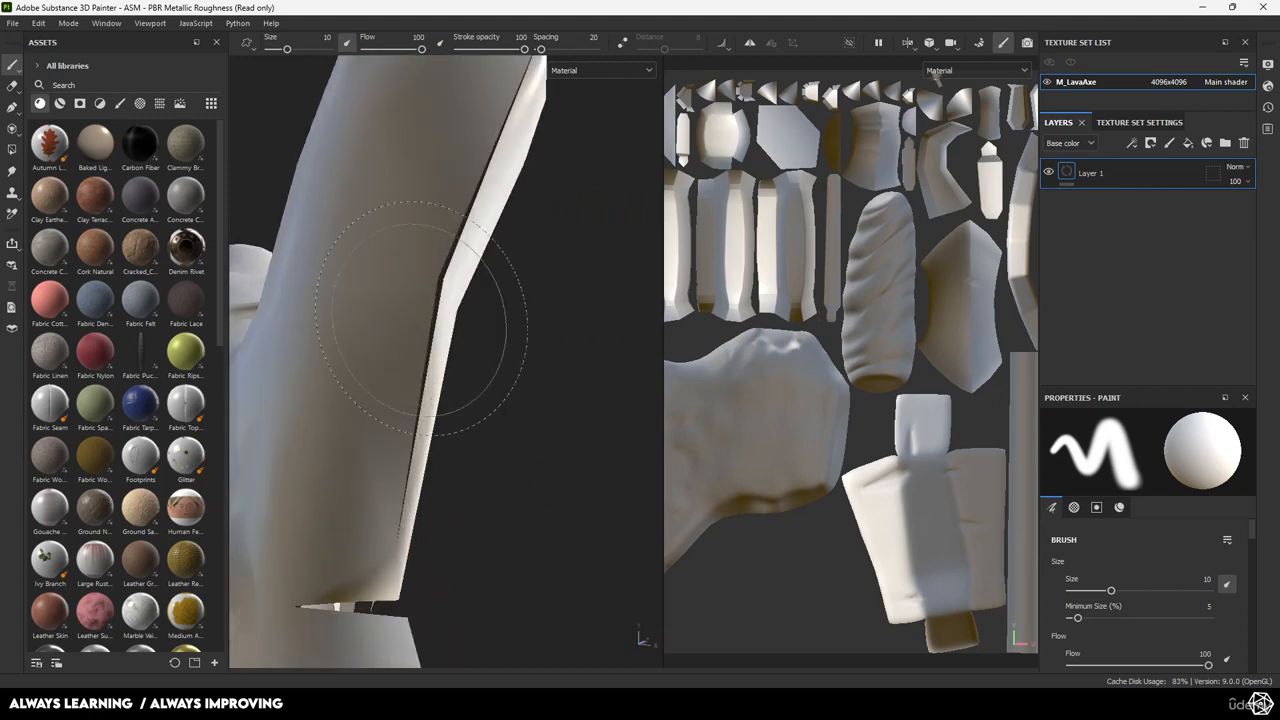
pyautogui.keyDown('alt'); pyautogui.moveTo(429, 320); pyautogui.dragTo(407, 261); pyautogui.keyUp('alt')
pyautogui.keyDown('alt'); pyautogui.moveTo(423, 323); pyautogui.dragTo(500, 377); pyautogui.keyUp('alt')
pyautogui.keyDown('alt'); pyautogui.moveTo(500, 377); pyautogui.dragTo(310, 348, button='middle'); pyautogui.keyUp('alt')
pyautogui.keyDown('alt'); pyautogui.moveTo(310, 348); pyautogui.dragTo(385, 365); pyautogui.keyUp('alt')
pyautogui.keyDown('alt'); pyautogui.moveTo(385, 365); pyautogui.dragTo(390, 335, button='middle'); pyautogui.keyUp('alt')
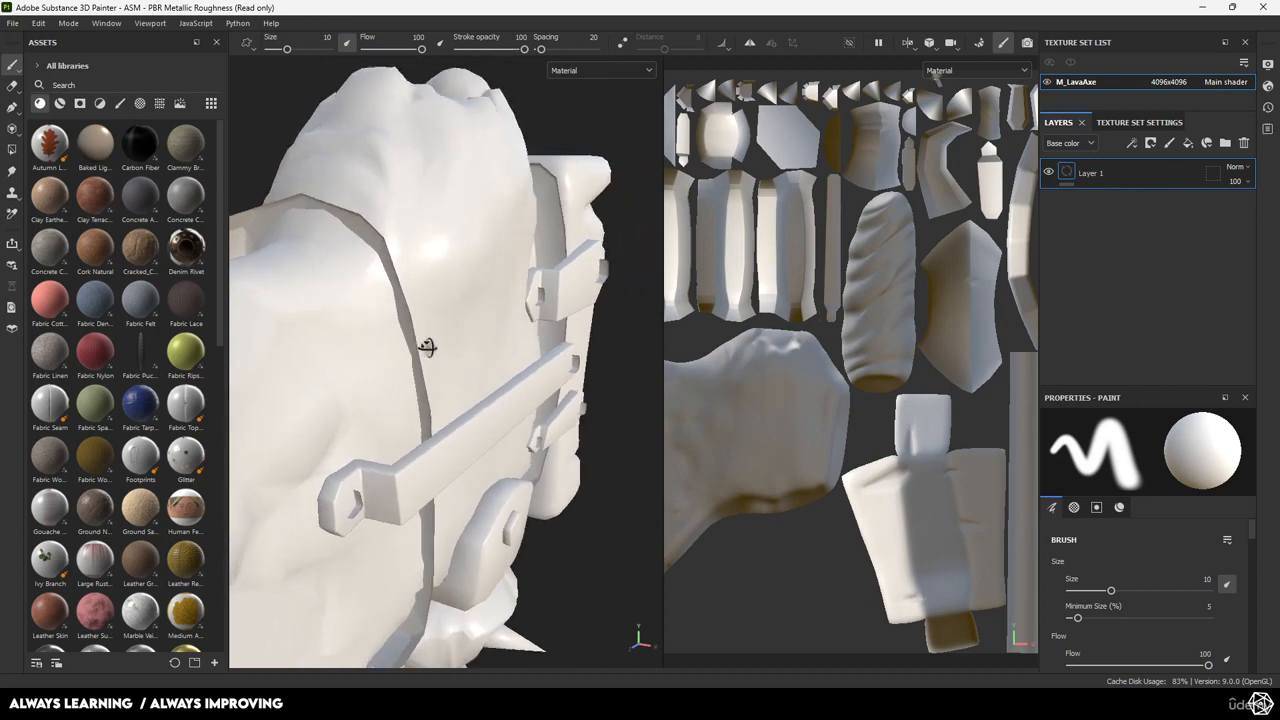
pyautogui.keyDown('alt'); pyautogui.moveTo(451, 366); pyautogui.dragTo(458, 328); pyautogui.keyUp('alt')
pyautogui.keyDown('alt'); pyautogui.moveTo(458, 328); pyautogui.dragTo(457, 508, button='right'); pyautogui.keyUp('alt')
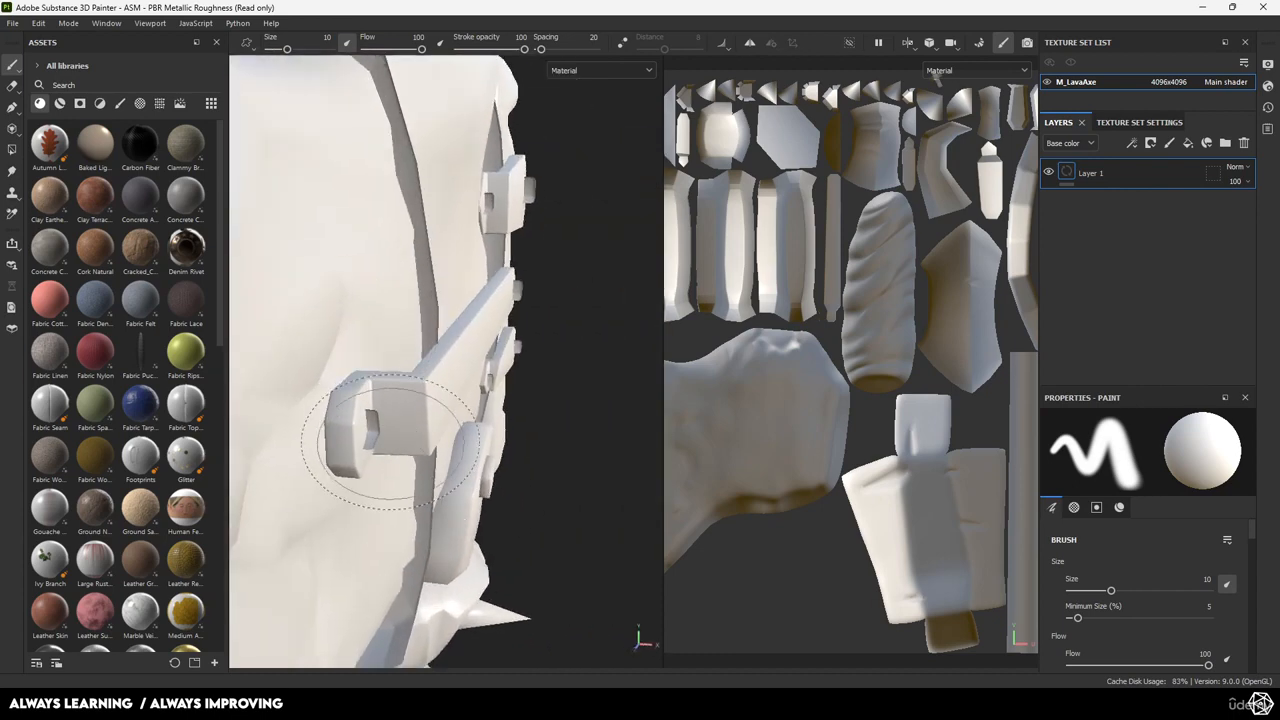
pyautogui.keyDown('alt'); pyautogui.moveTo(390, 442); pyautogui.dragTo(380, 526, button='right'); pyautogui.keyUp('alt')
pyautogui.keyDown('alt'); pyautogui.moveTo(380, 526); pyautogui.dragTo(430, 450); pyautogui.keyUp('alt')
pyautogui.keyDown('alt'); pyautogui.moveTo(430, 450); pyautogui.dragTo(391, 391, button='right'); pyautogui.keyUp('alt')
pyautogui.keyDown('alt'); pyautogui.moveTo(391, 391); pyautogui.dragTo(345, 400); pyautogui.keyUp('alt')
pyautogui.keyDown('alt'); pyautogui.moveTo(345, 400); pyautogui.dragTo(371, 375, button='middle'); pyautogui.keyUp('alt')
pyautogui.keyDown('alt'); pyautogui.moveTo(371, 375); pyautogui.dragTo(491, 397); pyautogui.keyUp('alt')
pyautogui.keyDown('alt'); pyautogui.moveTo(491, 397); pyautogui.dragTo(760, 563, button='right'); pyautogui.keyUp('alt')
pyautogui.keyDown('alt'); pyautogui.moveTo(480, 440); pyautogui.dragTo(400, 420); pyautogui.keyUp('alt')
pyautogui.keyDown('alt'); pyautogui.moveTo(400, 420); pyautogui.dragTo(299, 397, button='middle'); pyautogui.keyUp('alt')
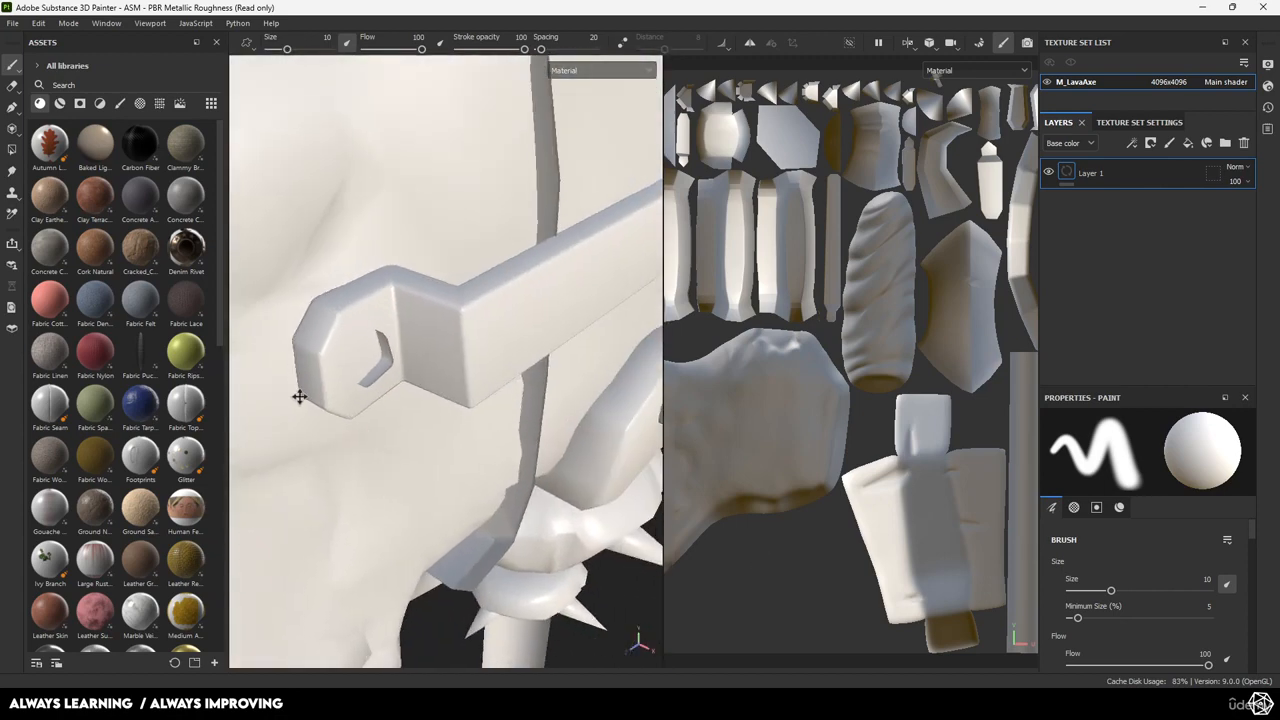
pyautogui.keyDown('alt'); pyautogui.moveTo(299, 397); pyautogui.dragTo(376, 320); pyautogui.keyUp('alt')
pyautogui.keyDown('alt'); pyautogui.moveTo(376, 320); pyautogui.dragTo(343, 309, button='middle'); pyautogui.keyUp('alt')
pyautogui.moveTo(480, 325)
pyautogui.keyDown('alt'); pyautogui.mouseDown()
pyautogui.moveTo(436, 347)
pyautogui.moveTo(263, 366)
pyautogui.moveTo(249, 420)
pyautogui.moveTo(491, 354)
pyautogui.moveTo(385, 420)
pyautogui.mouseUp(); pyautogui.keyUp('alt')
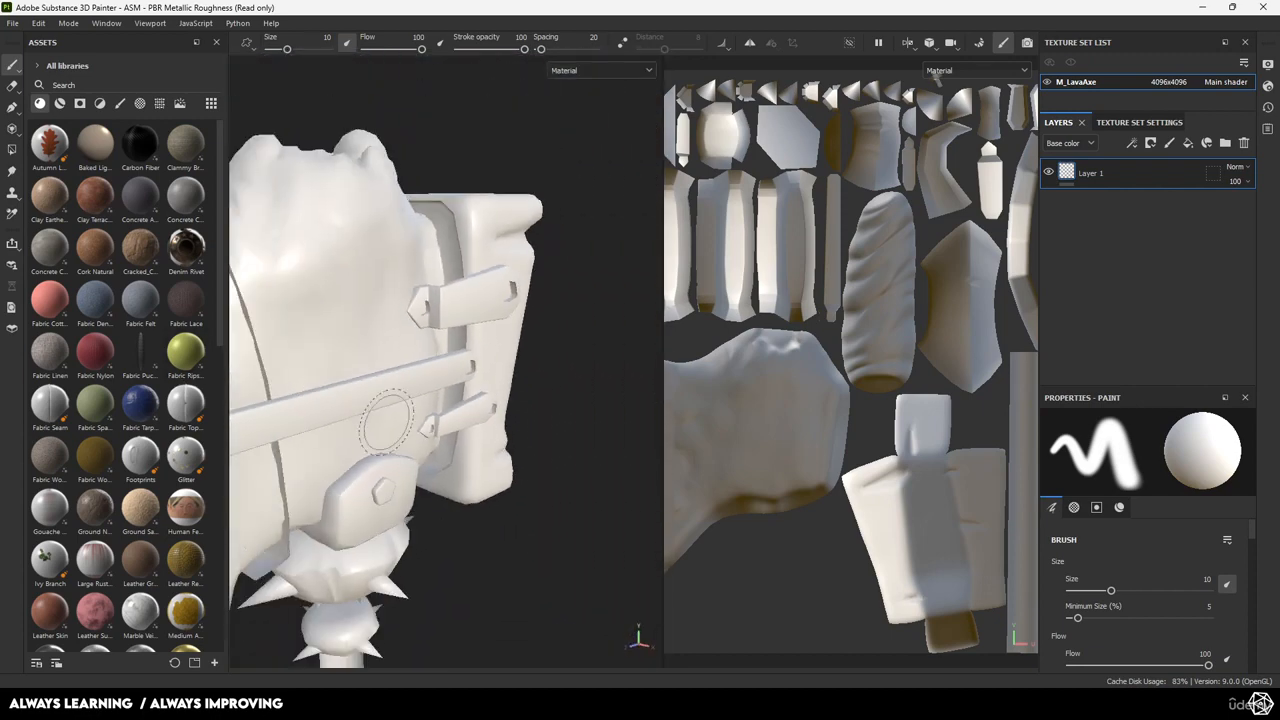
# Inspect the spiked collar, twisted grip and pommel along the handle.
pyautogui.keyDown('alt'); pyautogui.moveTo(386, 422); pyautogui.dragTo(445, 240, button='middle'); pyautogui.keyUp('alt')
pyautogui.keyDown('alt'); pyautogui.moveTo(445, 240); pyautogui.dragTo(405, 450); pyautogui.keyUp('alt')
pyautogui.keyDown('alt'); pyautogui.moveTo(405, 450); pyautogui.dragTo(442, 187, button='middle'); pyautogui.keyUp('alt')
pyautogui.keyDown('alt'); pyautogui.moveTo(463, 431); pyautogui.dragTo(440, 190, button='middle'); pyautogui.keyUp('alt')
pyautogui.keyDown('alt'); pyautogui.moveTo(478, 340); pyautogui.dragTo(599, 497); pyautogui.keyUp('alt')
pyautogui.keyDown('alt'); pyautogui.moveTo(439, 265); pyautogui.dragTo(429, 449, button='middle'); pyautogui.keyUp('alt')
pyautogui.moveTo(424, 372)
pyautogui.keyDown('alt'); pyautogui.mouseDown()
pyautogui.moveTo(443, 366)
pyautogui.moveTo(369, 366)
pyautogui.mouseUp(); pyautogui.keyUp('alt')
pyautogui.scroll(3, 448, 320)
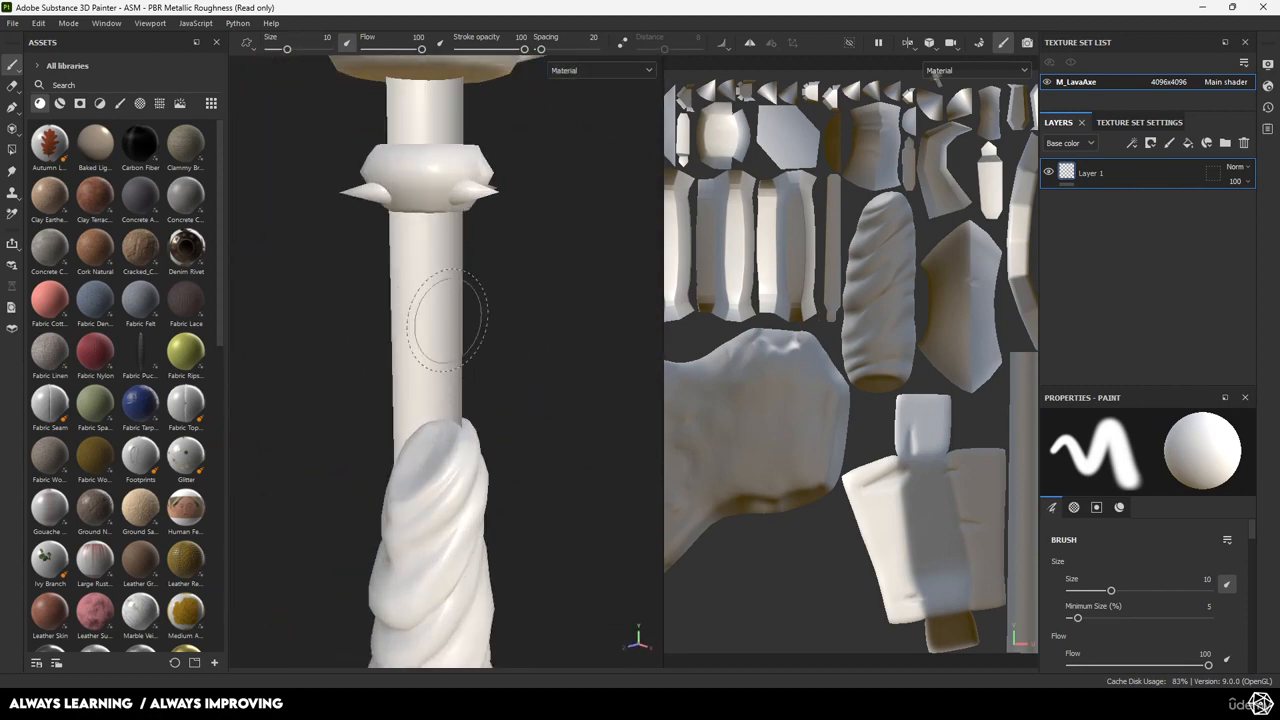
pyautogui.moveTo(448, 320)
pyautogui.keyDown('alt'); pyautogui.mouseDown()
pyautogui.moveTo(514, 277)
pyautogui.moveTo(412, 188)
pyautogui.moveTo(227, 235)
pyautogui.moveTo(511, 285)
pyautogui.moveTo(357, 291)
pyautogui.moveTo(374, 300)
pyautogui.mouseUp(); pyautogui.keyUp('alt')
pyautogui.scroll(-5, 374, 300)
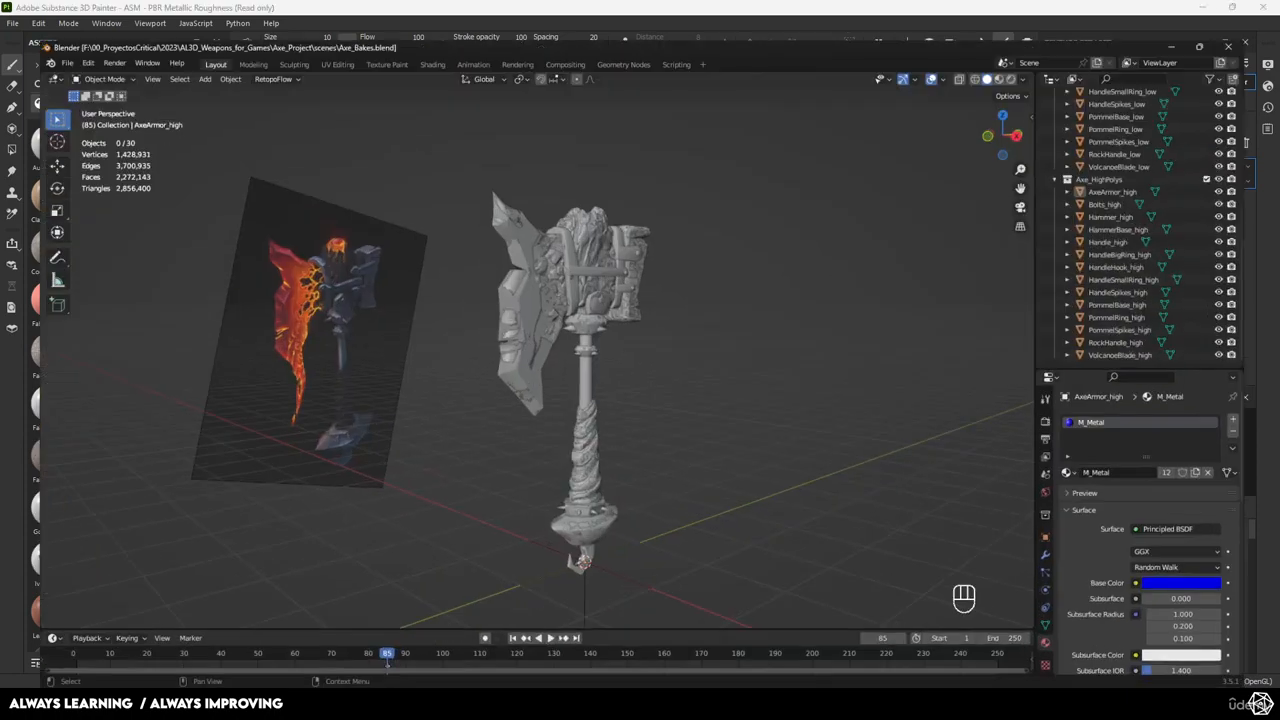
pyautogui.scroll(-3, 662, 314)
pyautogui.scroll(3, 662, 314)
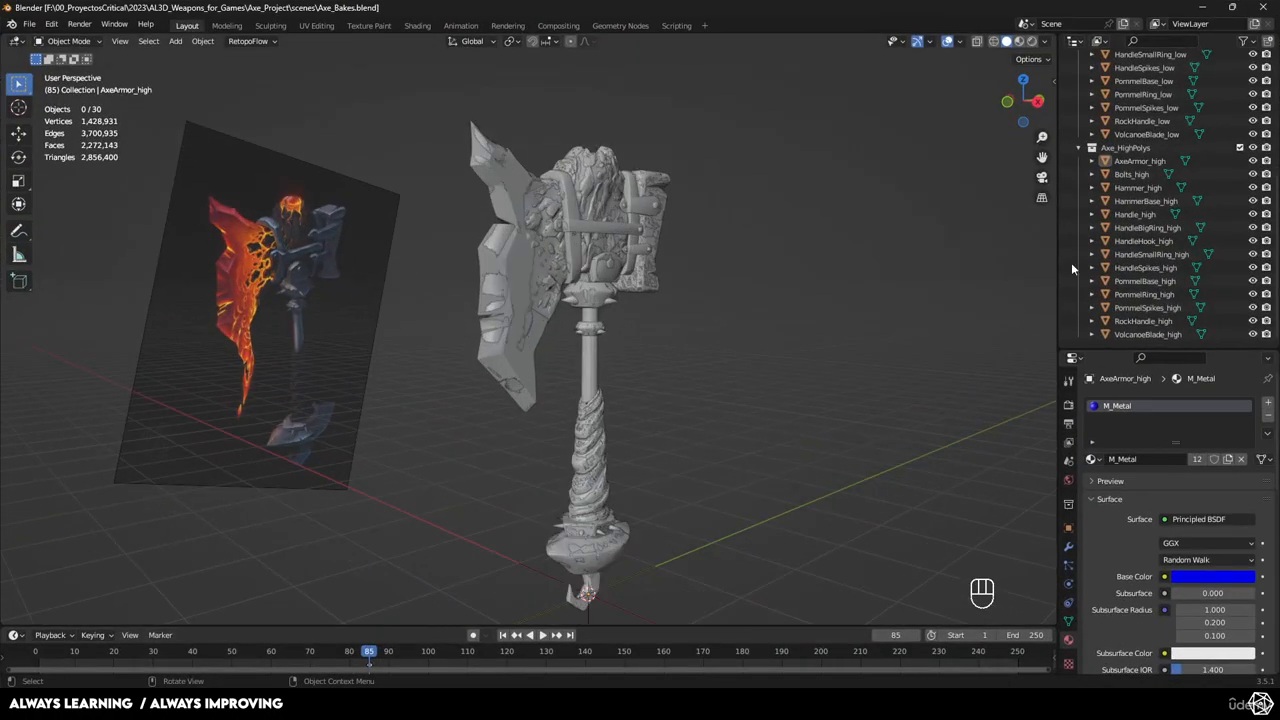
# Hide the Axe_HighPolys collection and look around the low-poly axe.
pyautogui.click(1240, 147)
pyautogui.scroll(4, 716, 374)
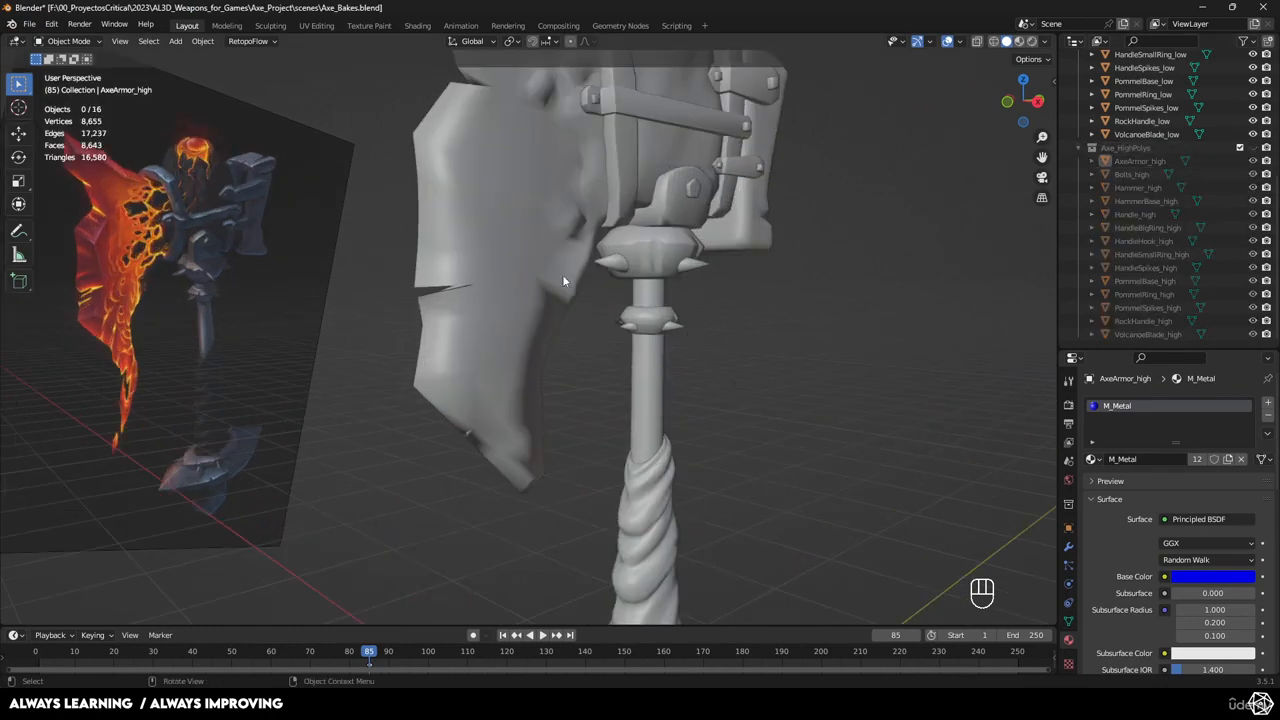
pyautogui.moveTo(562, 275); pyautogui.dragTo(449, 220, button='middle')
pyautogui.scroll(-4, 449, 220)
pyautogui.moveTo(480, 370); pyautogui.dragTo(637, 377, button='middle')
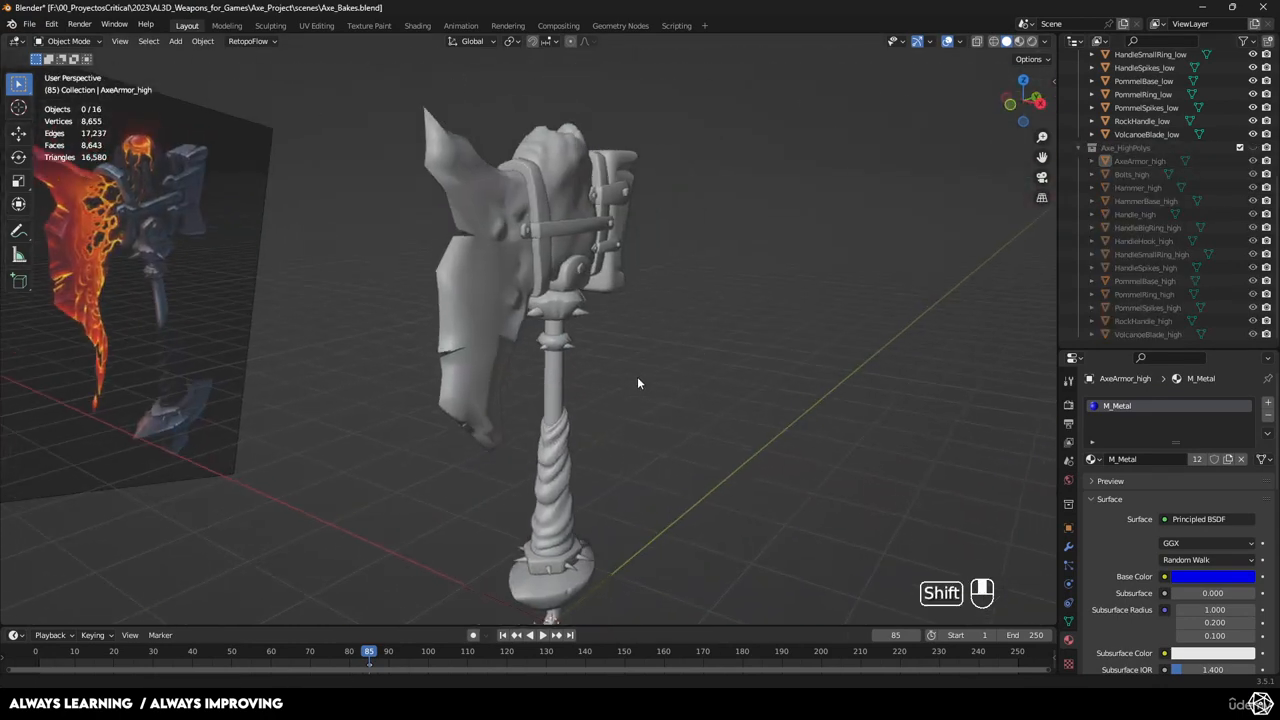
pyautogui.scroll(5, 637, 383)
# Select AxeArmor_low and enter Edit Mode.
pyautogui.click(443, 230)
pyautogui.scroll(2, 444, 278)
pyautogui.press('Tab')
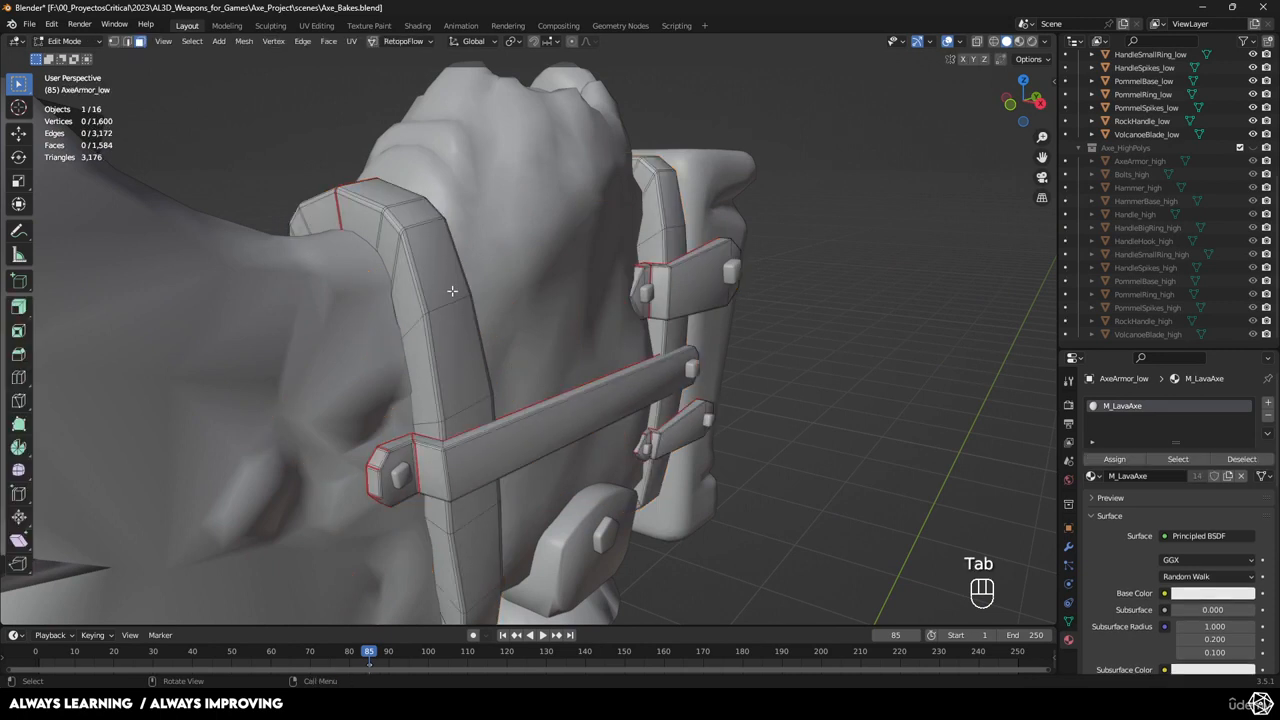
# Select the linked faces of both armor bands and the two small top pieces.
pyautogui.click(438, 268)
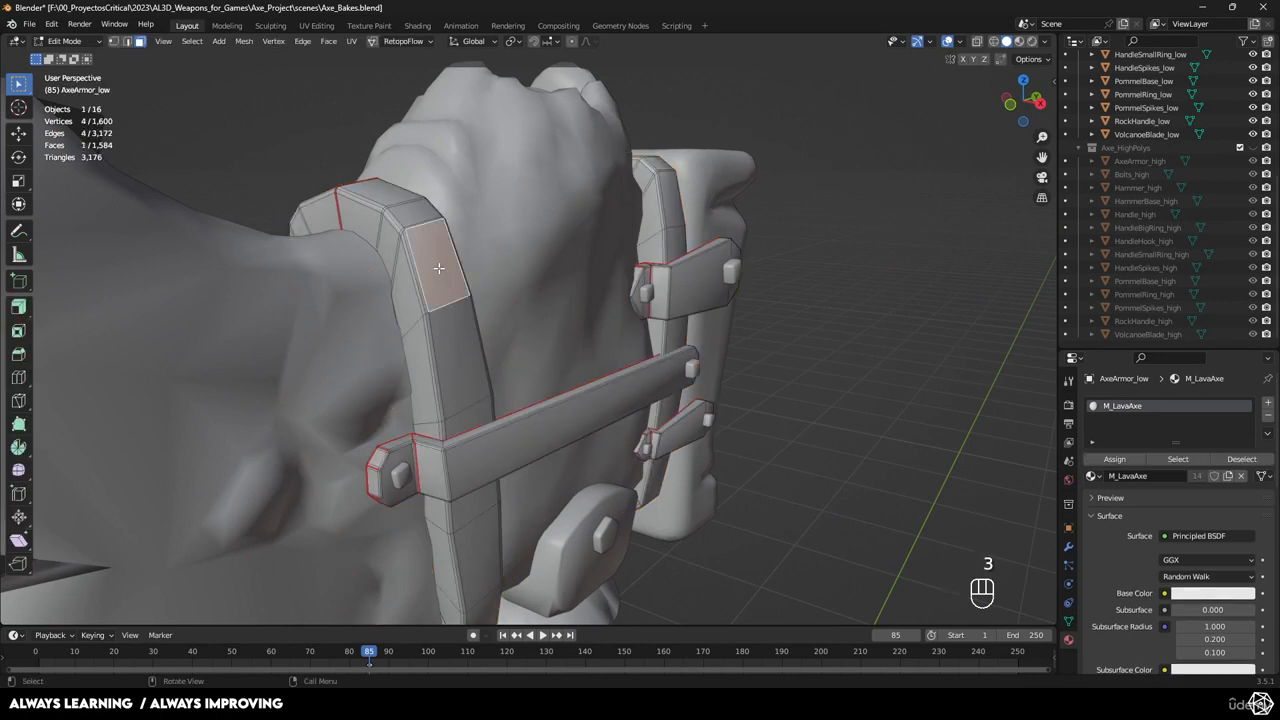
pyautogui.press('l')
pyautogui.keyDown('shift'); pyautogui.click(673, 200); pyautogui.keyUp('shift')
pyautogui.press('l')
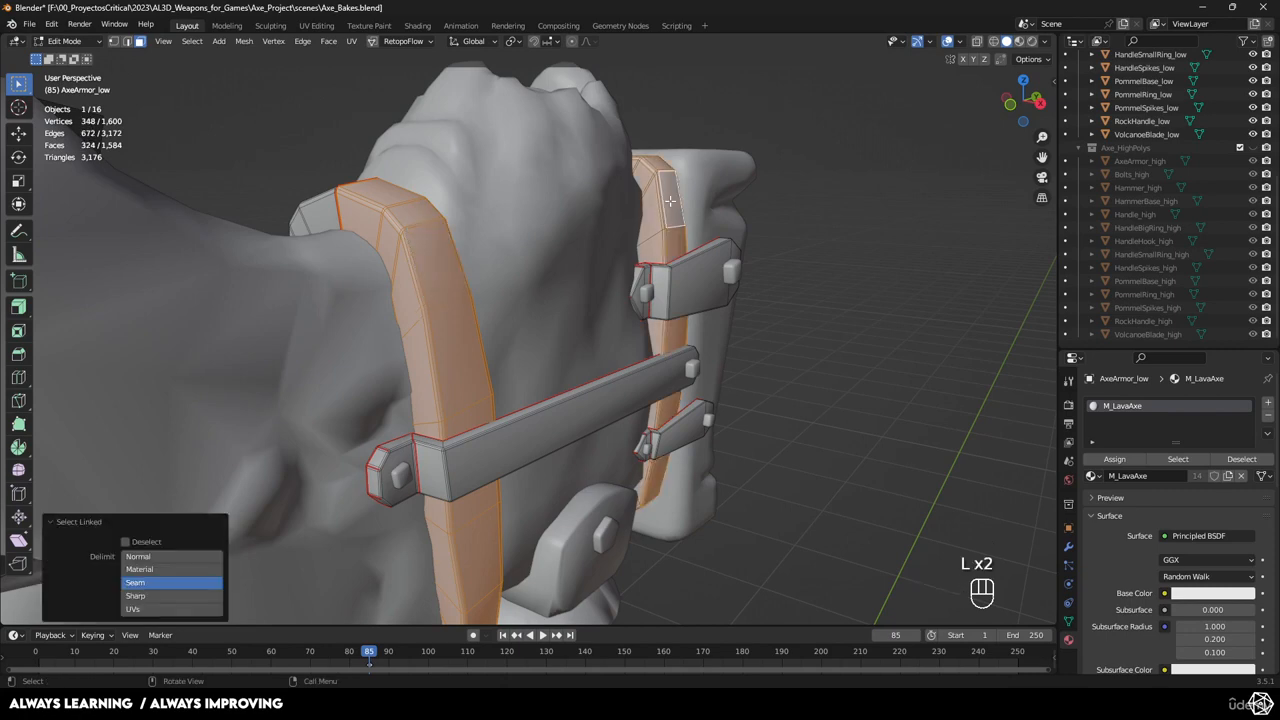
pyautogui.keyDown('shift'); pyautogui.click(328, 208); pyautogui.keyUp('shift')
pyautogui.press('l')
pyautogui.moveTo(614, 230); pyautogui.dragTo(705, 261, button='middle')
pyautogui.keyDown('shift'); pyautogui.click(738, 196); pyautogui.keyUp('shift')
pyautogui.press('l')
pyautogui.moveTo(738, 196); pyautogui.dragTo(512, 370, button='middle')
# Flip the selected faces' normals with Mesh > Normals > Flip and return to Object Mode.
pyautogui.click(328, 42)
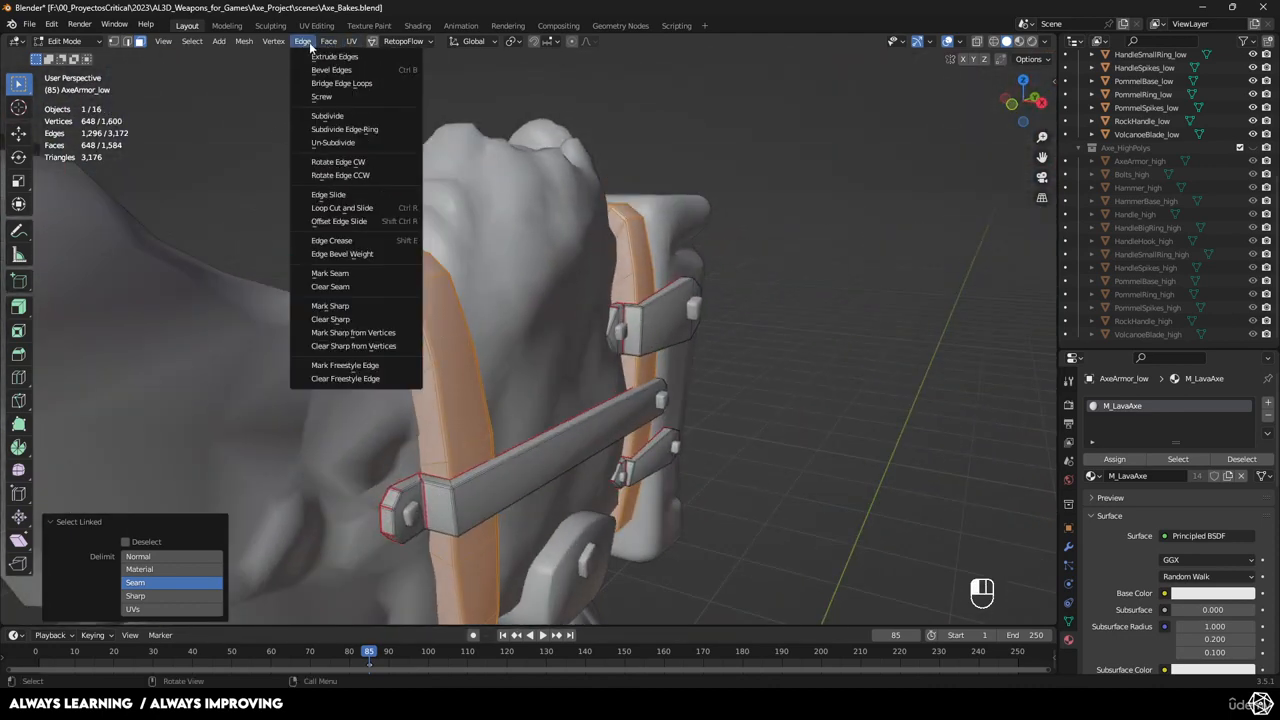
pyautogui.moveTo(268, 42)
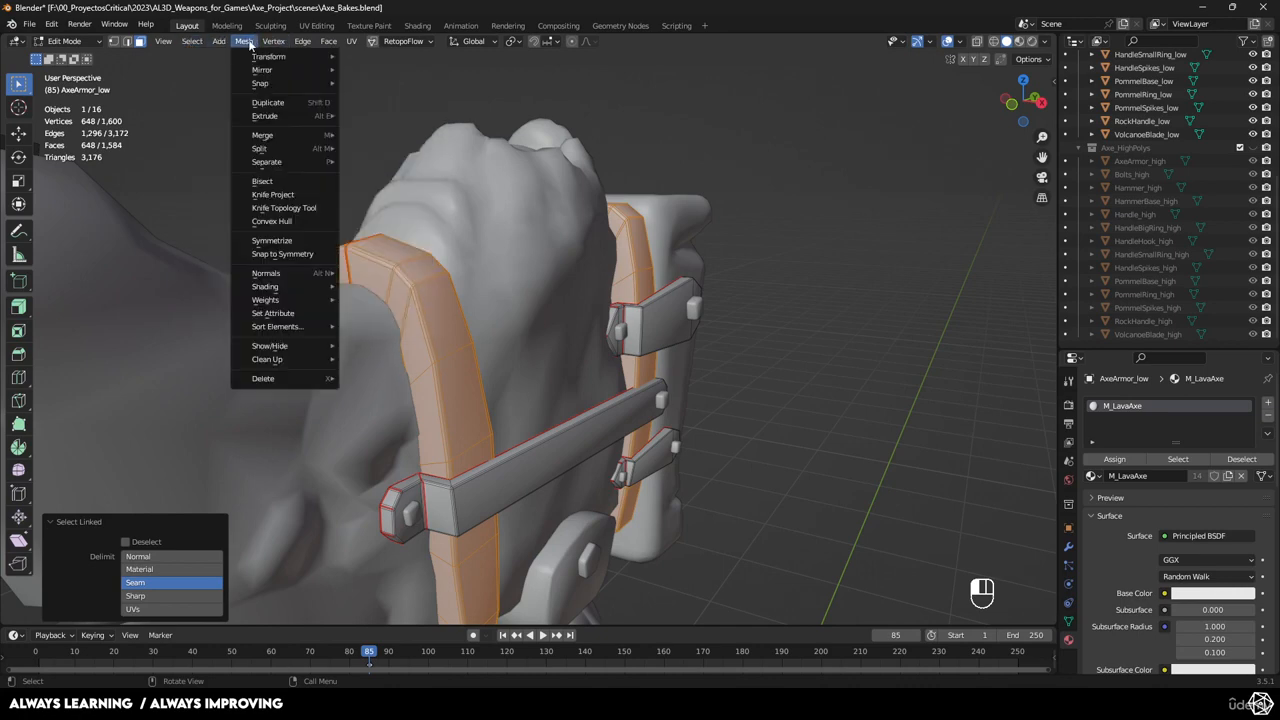
pyautogui.moveTo(327, 43)
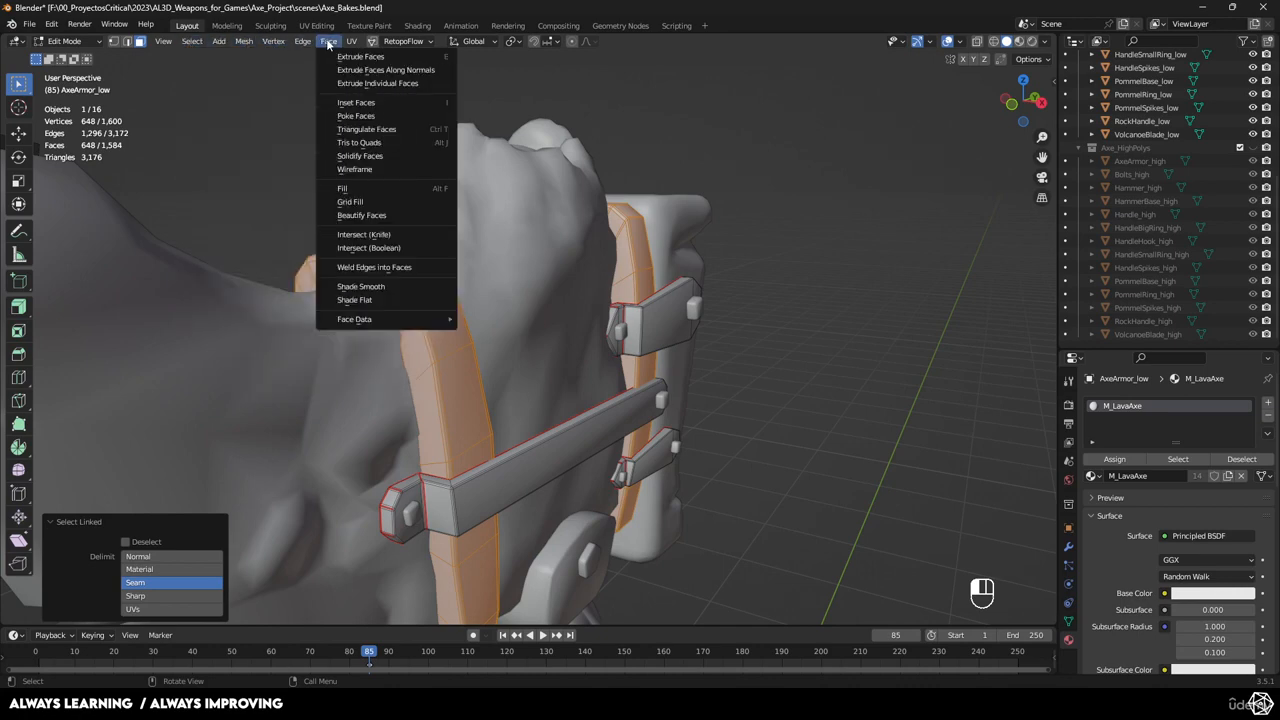
pyautogui.moveTo(401, 325)
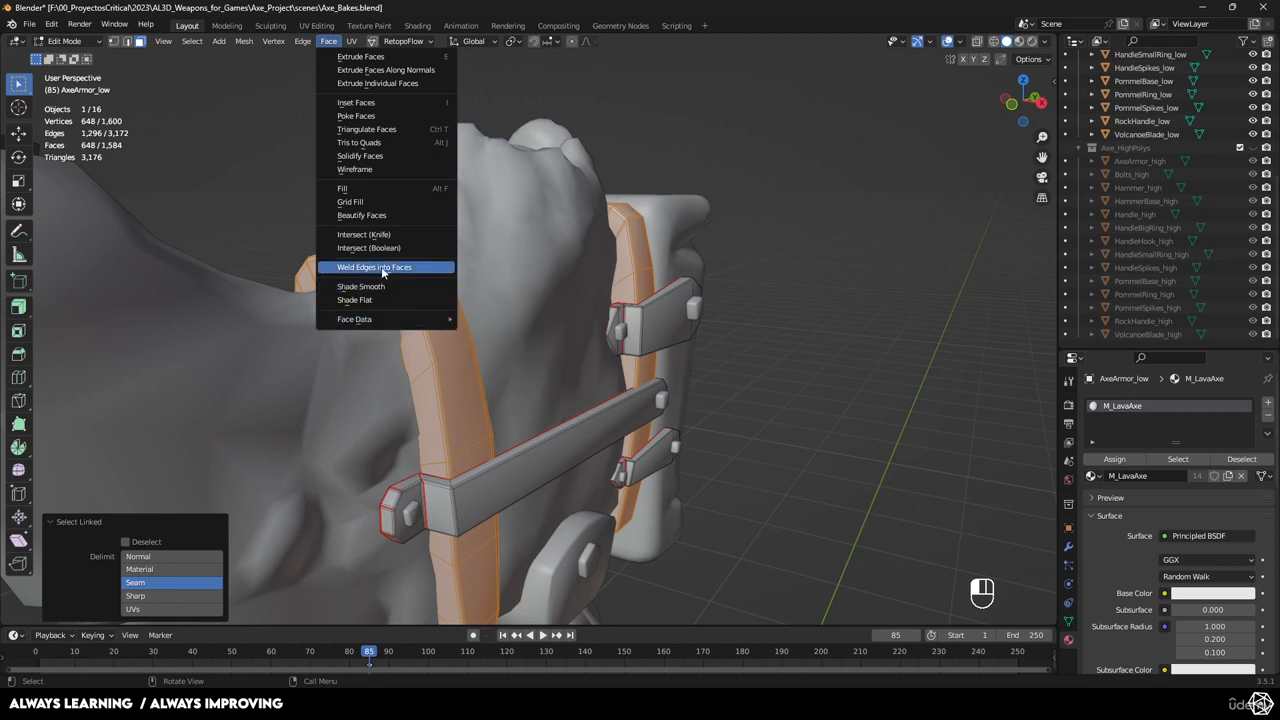
pyautogui.click(163, 41)
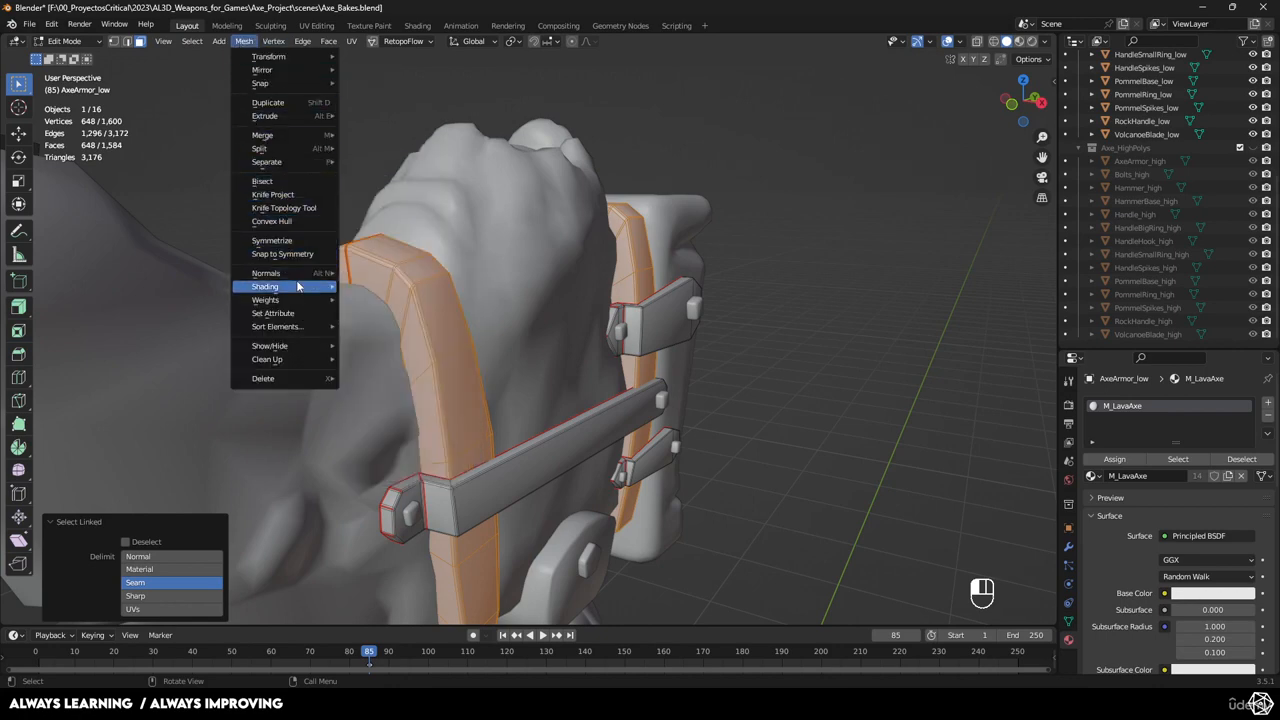
pyautogui.moveTo(299, 273)
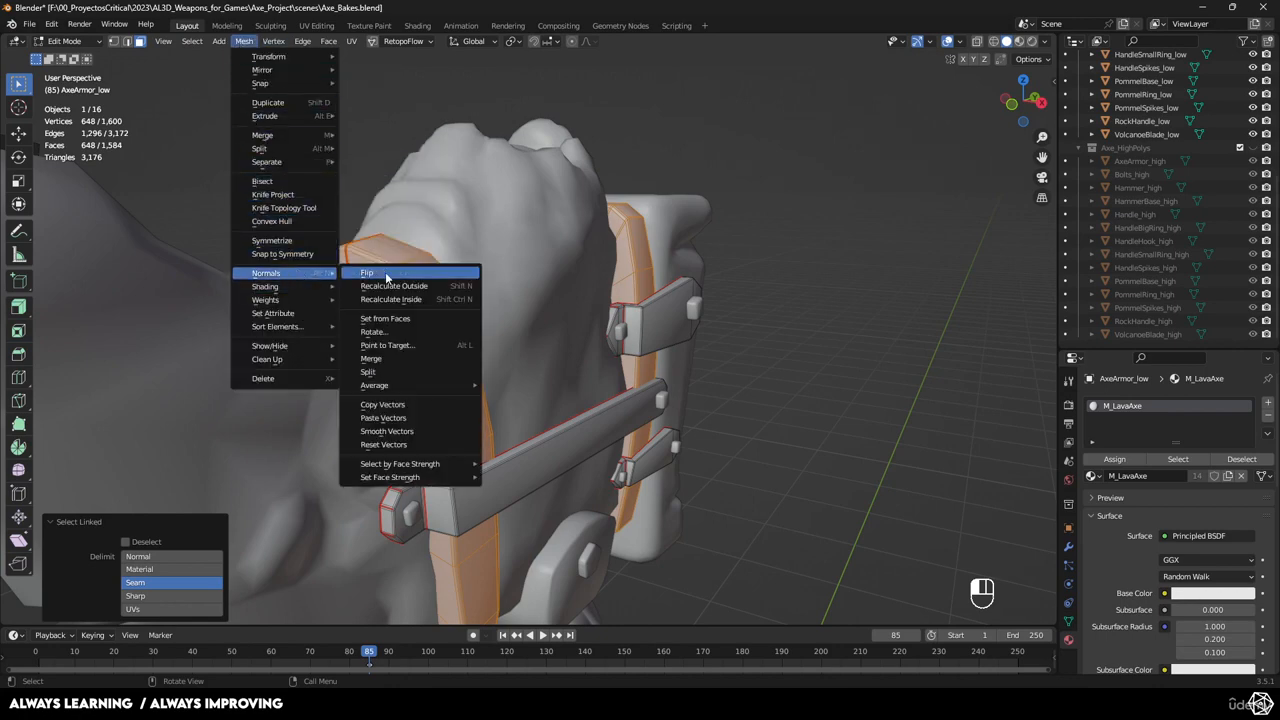
pyautogui.click(387, 277)
pyautogui.moveTo(686, 320); pyautogui.dragTo(652, 323, button='middle')
pyautogui.press('Tab')
pyautogui.scroll(-4, 658, 312)
pyautogui.click(657, 320)
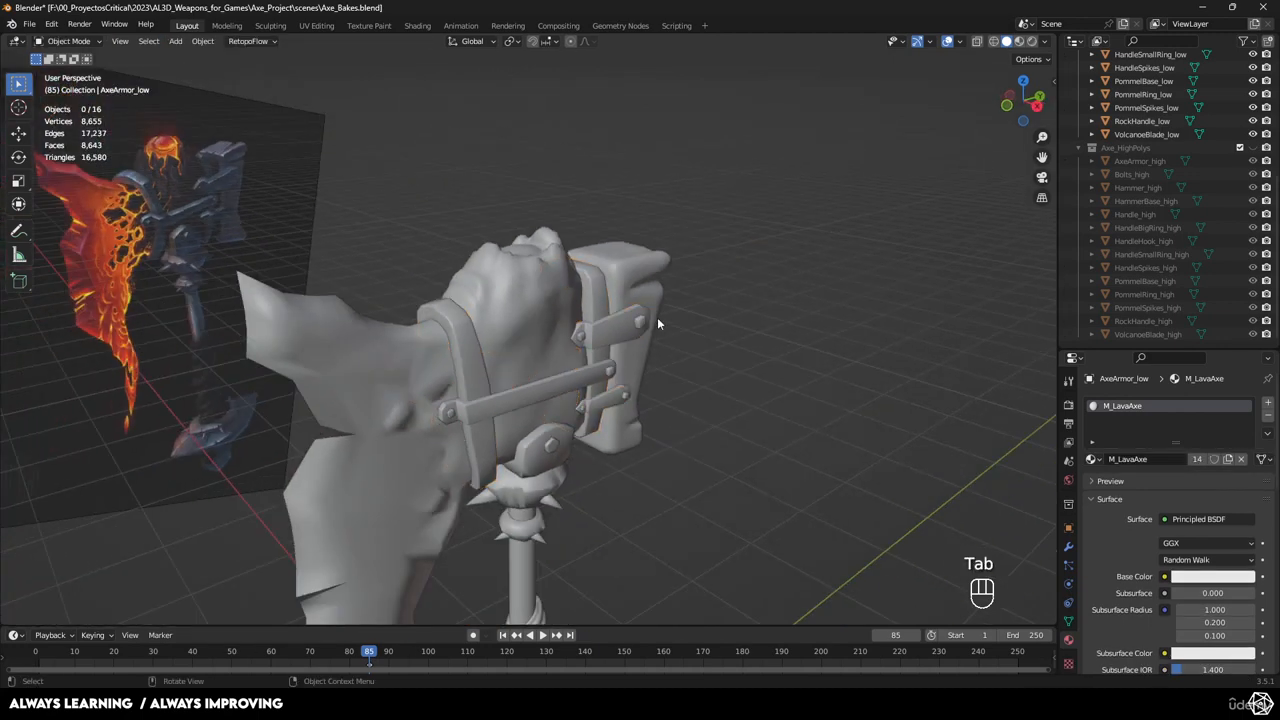
# Orbit and zoom in Painter to inspect the lower axe and handle, then return to Blender.
pyautogui.scroll(3, 660, 322)
pyautogui.moveTo(733, 376); pyautogui.dragTo(769, 385, button='middle')
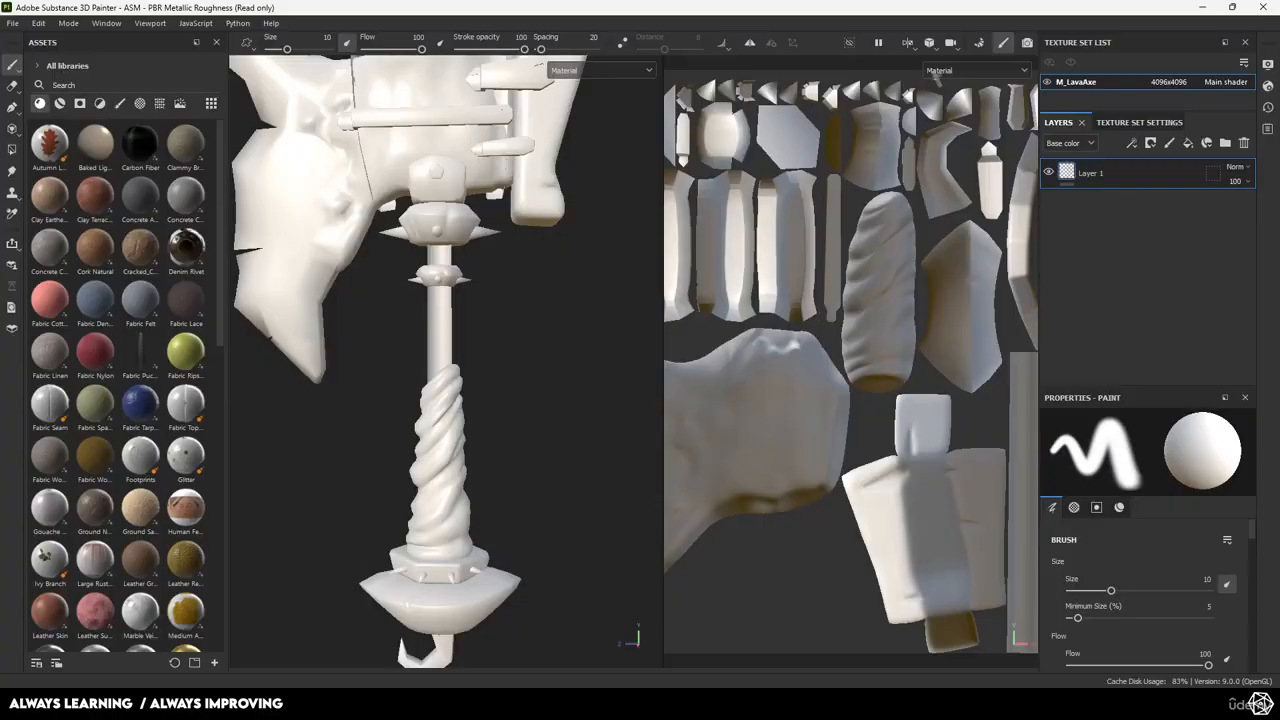
pyautogui.scroll(2, 463, 288)
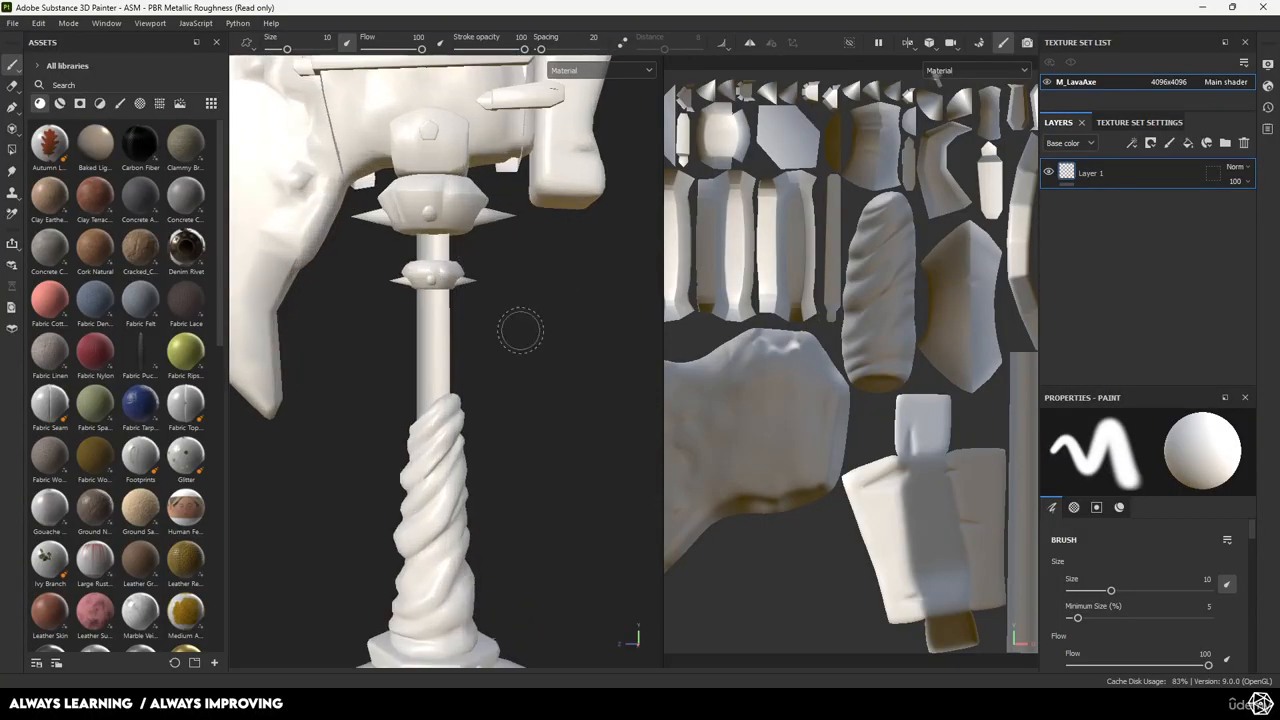
pyautogui.hotkey('alt', 'Tab')
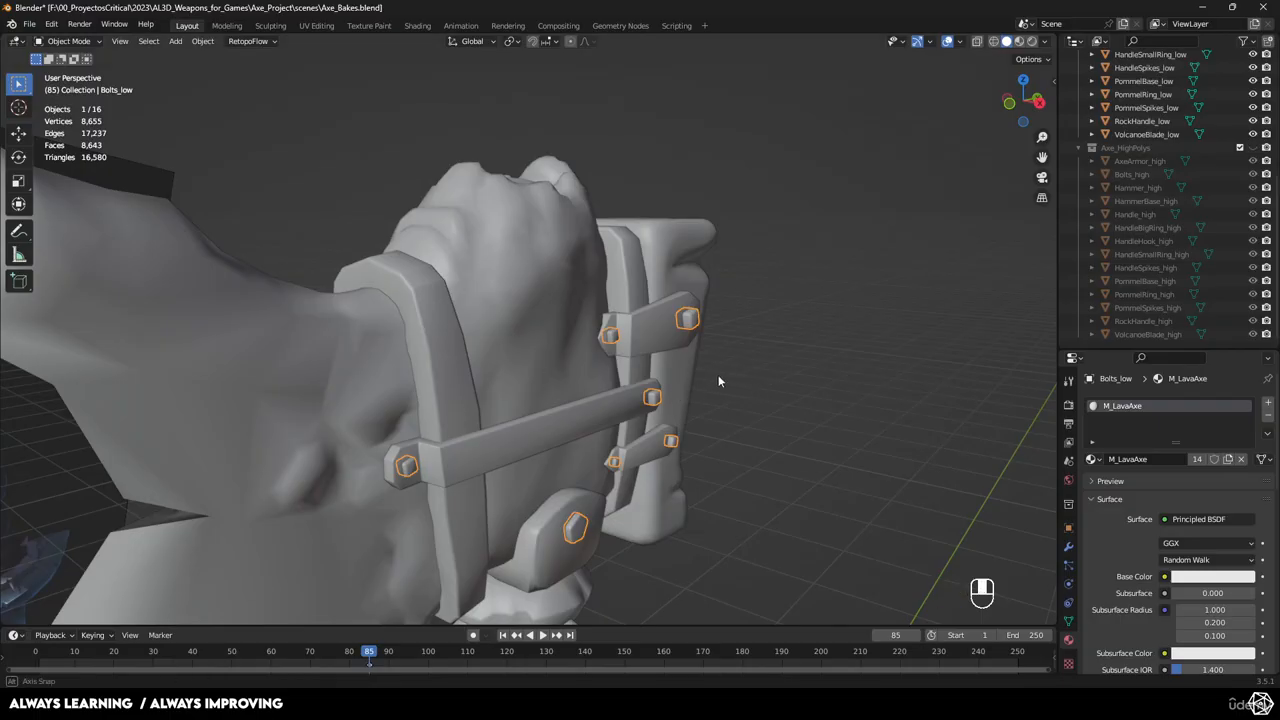
# In local view, flip the normals of every Bolts_low bolt except the bottom one.
pyautogui.press('KP_Divide')
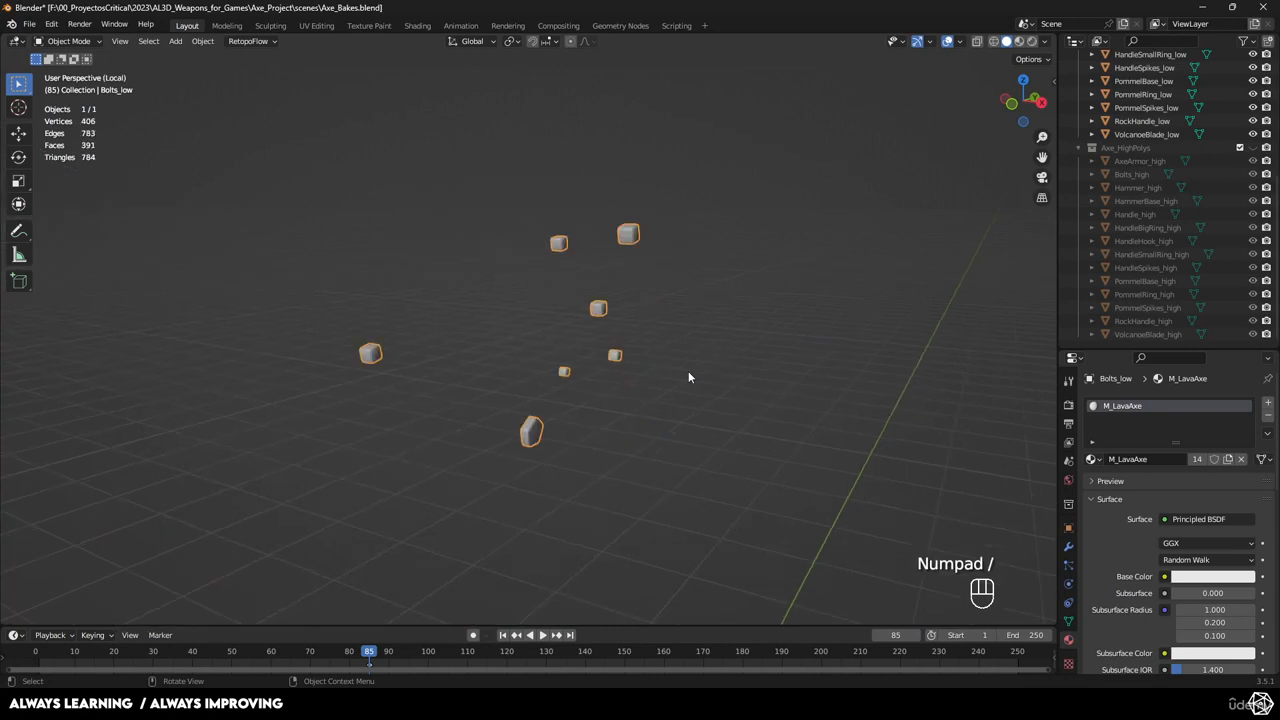
pyautogui.press('Tab')
pyautogui.press('a')
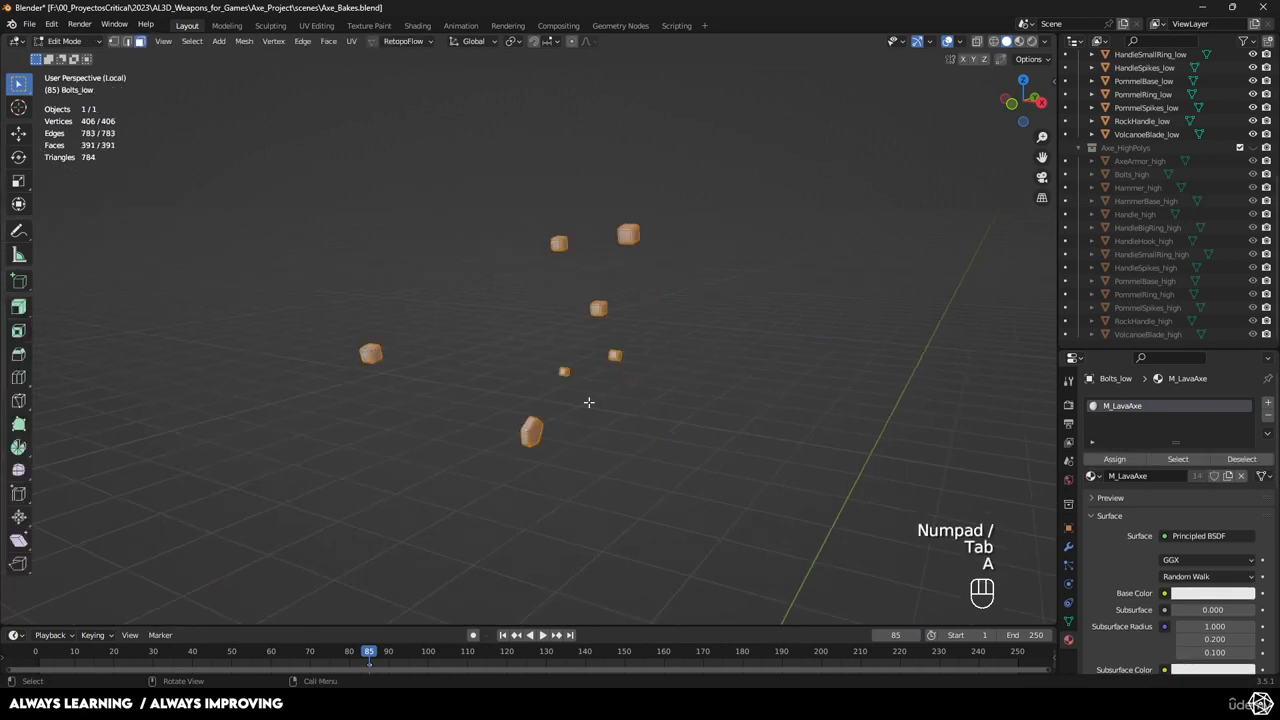
pyautogui.keyDown('ctrl'); pyautogui.moveTo(560, 412); pyautogui.dragTo(511, 476); pyautogui.keyUp('ctrl')
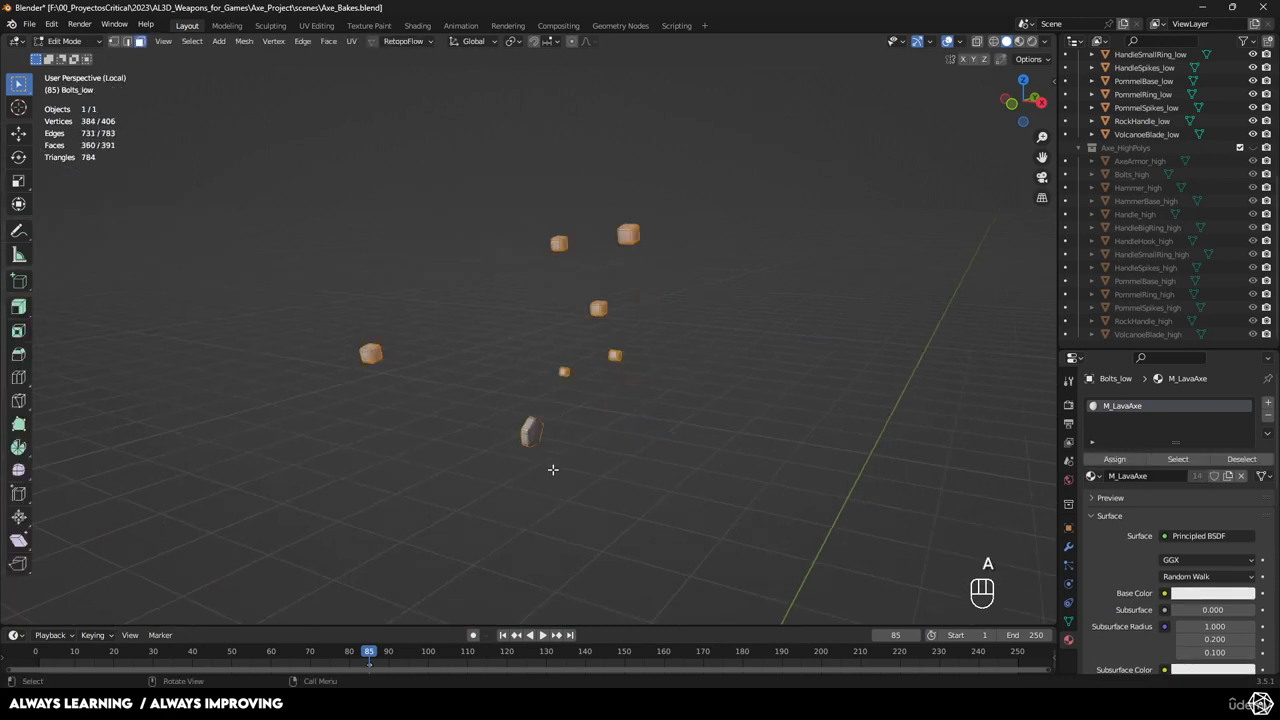
pyautogui.scroll(1, 554, 469)
pyautogui.press('z')
pyautogui.click(532, 457)
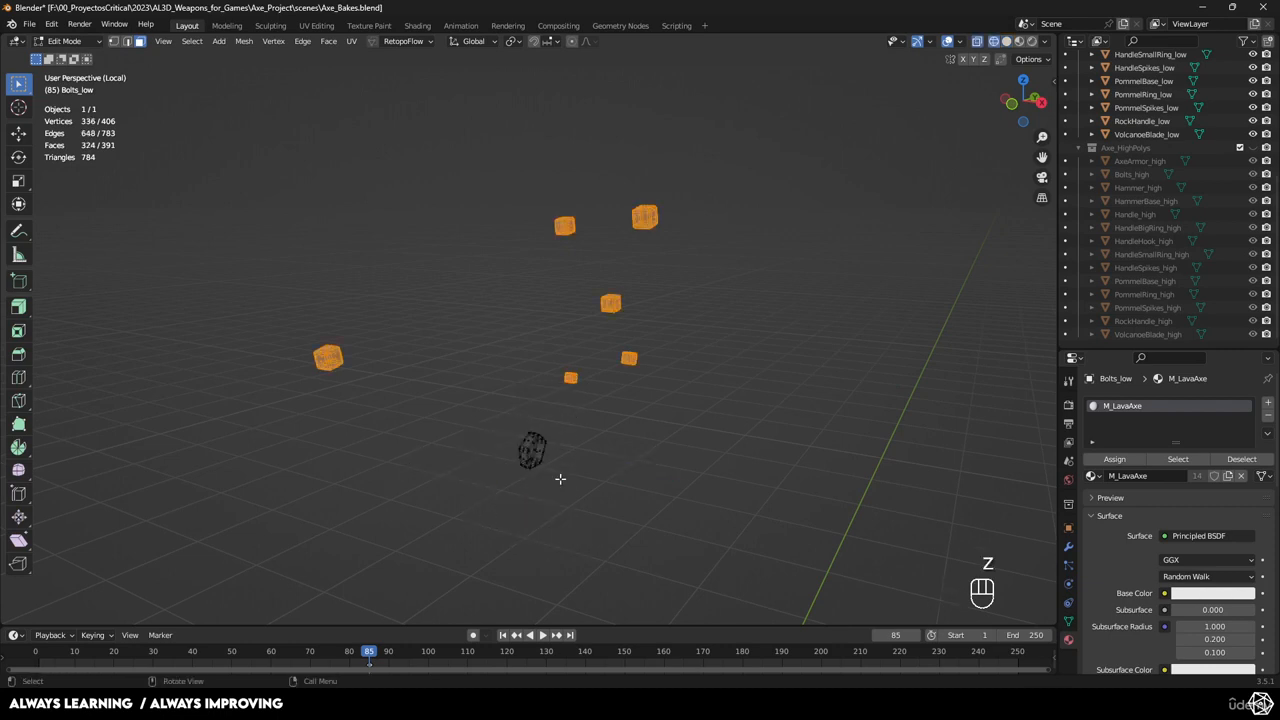
pyautogui.click(243, 41)
pyautogui.click(189, 41)
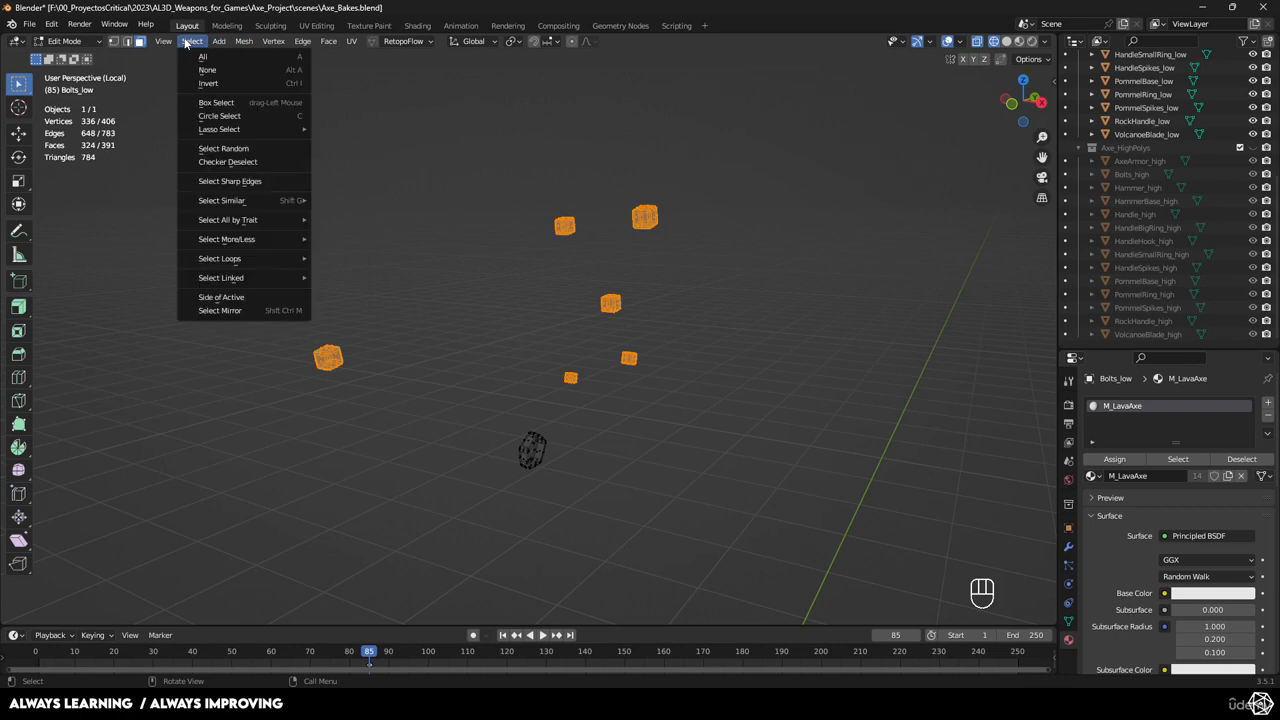
pyautogui.moveTo(241, 41)
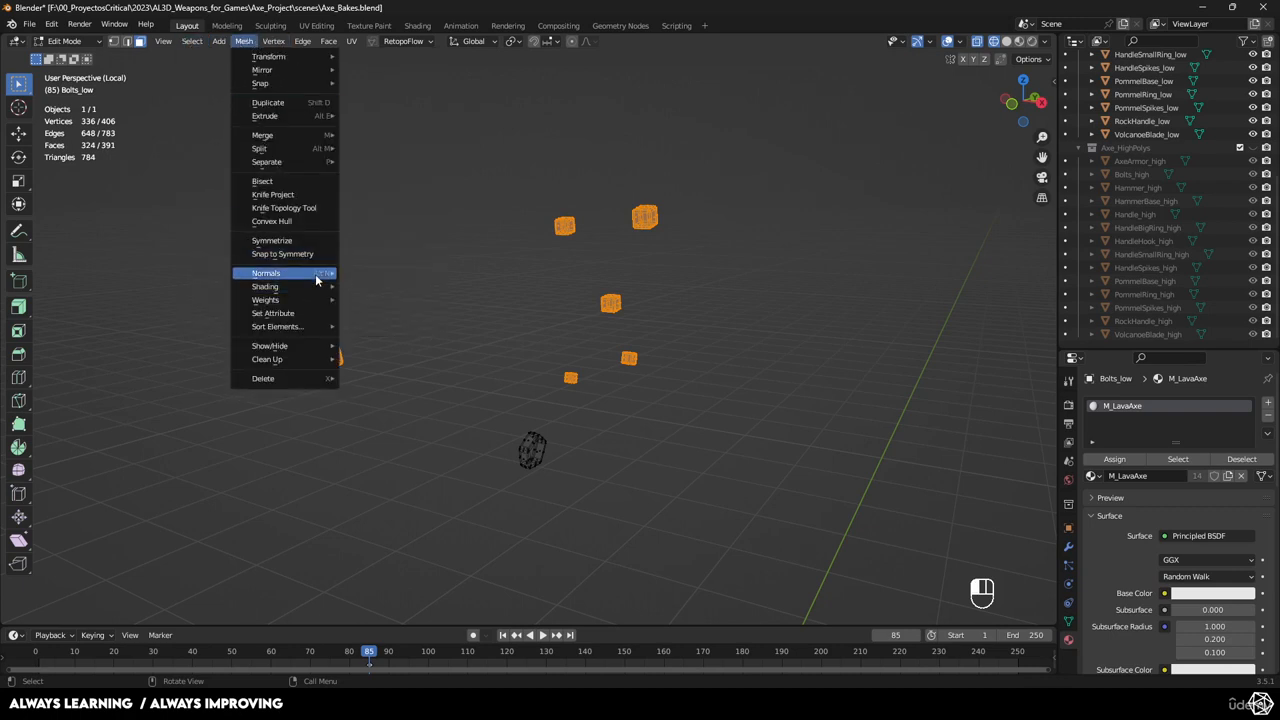
pyautogui.moveTo(316, 278)
pyautogui.click(376, 278)
# Add and apply a Mirror modifier on Bolts_low to duplicate the bolts onto the other side.
pyautogui.press('Tab')
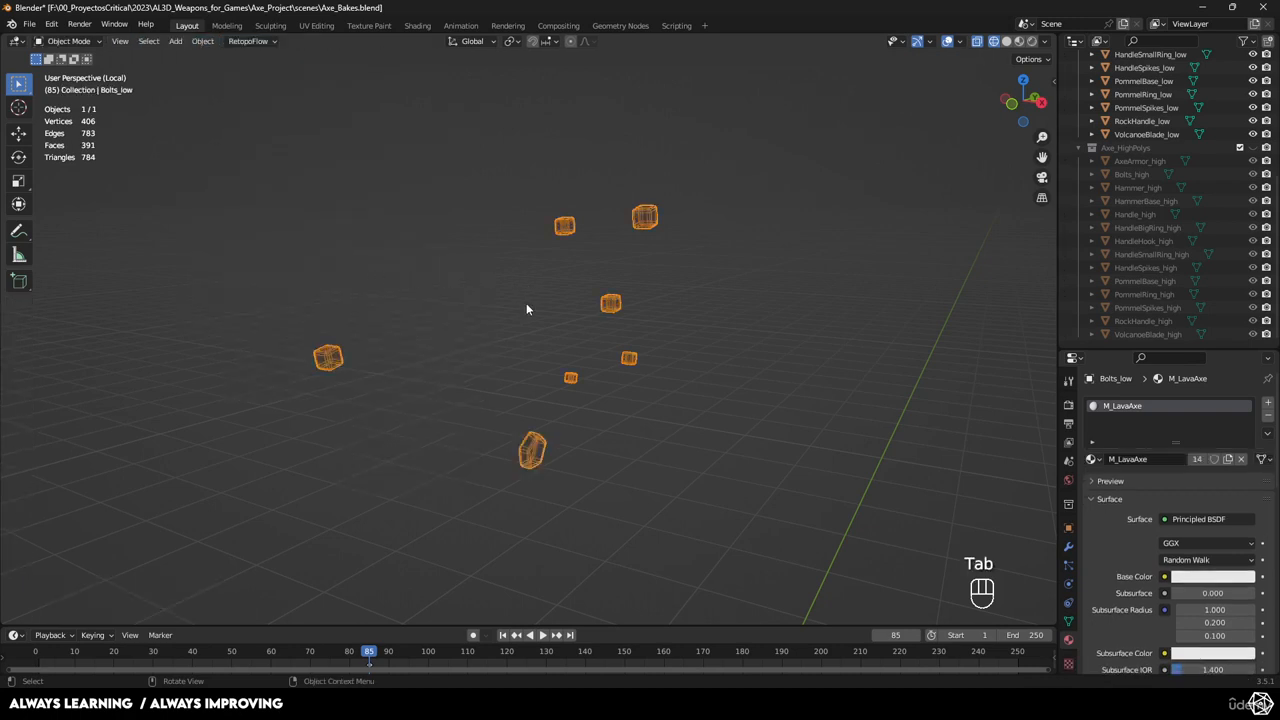
pyautogui.click(527, 304)
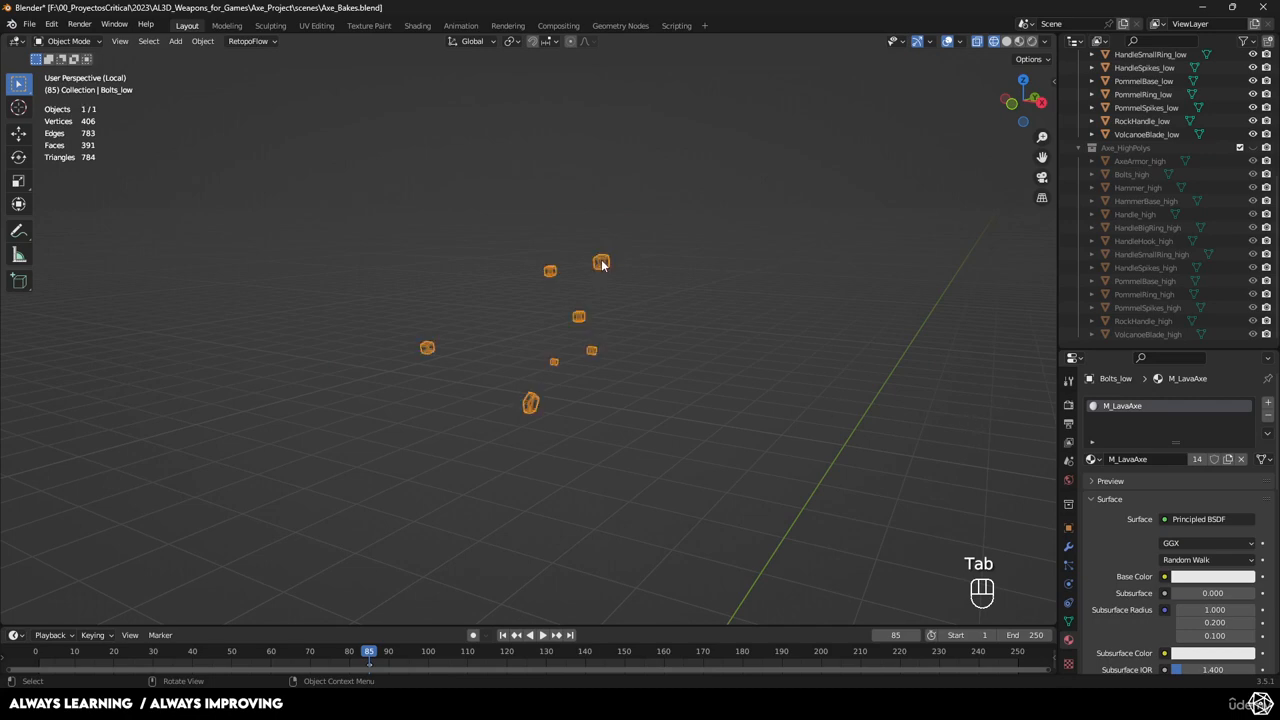
pyautogui.click(1068, 546)
pyautogui.click(1136, 400)
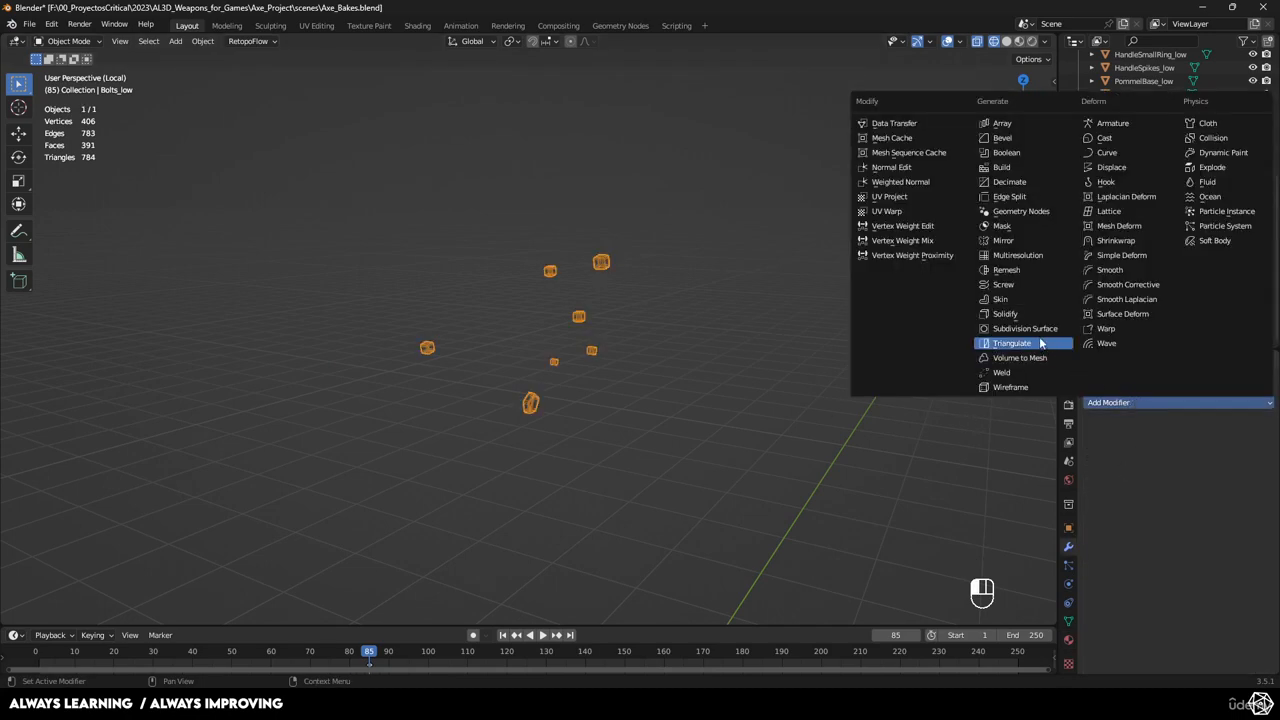
pyautogui.click(1013, 244)
pyautogui.click(1234, 425)
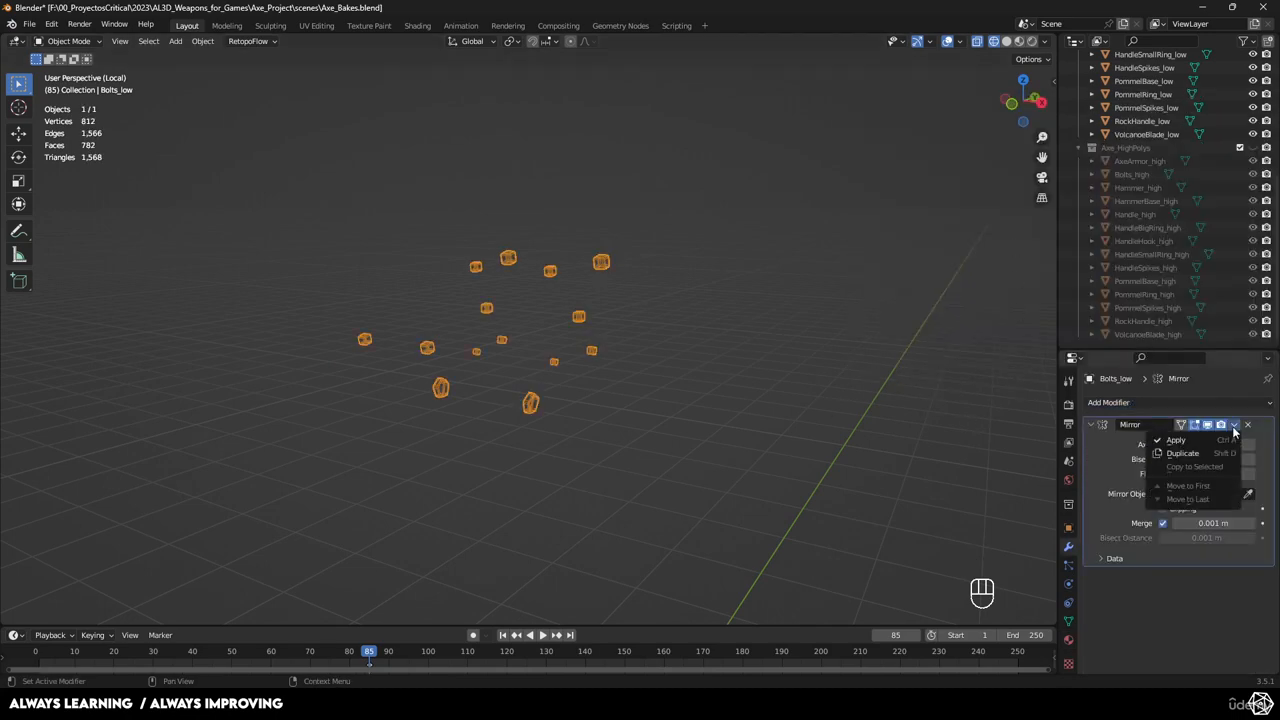
pyautogui.click(1177, 440)
pyautogui.click(725, 348)
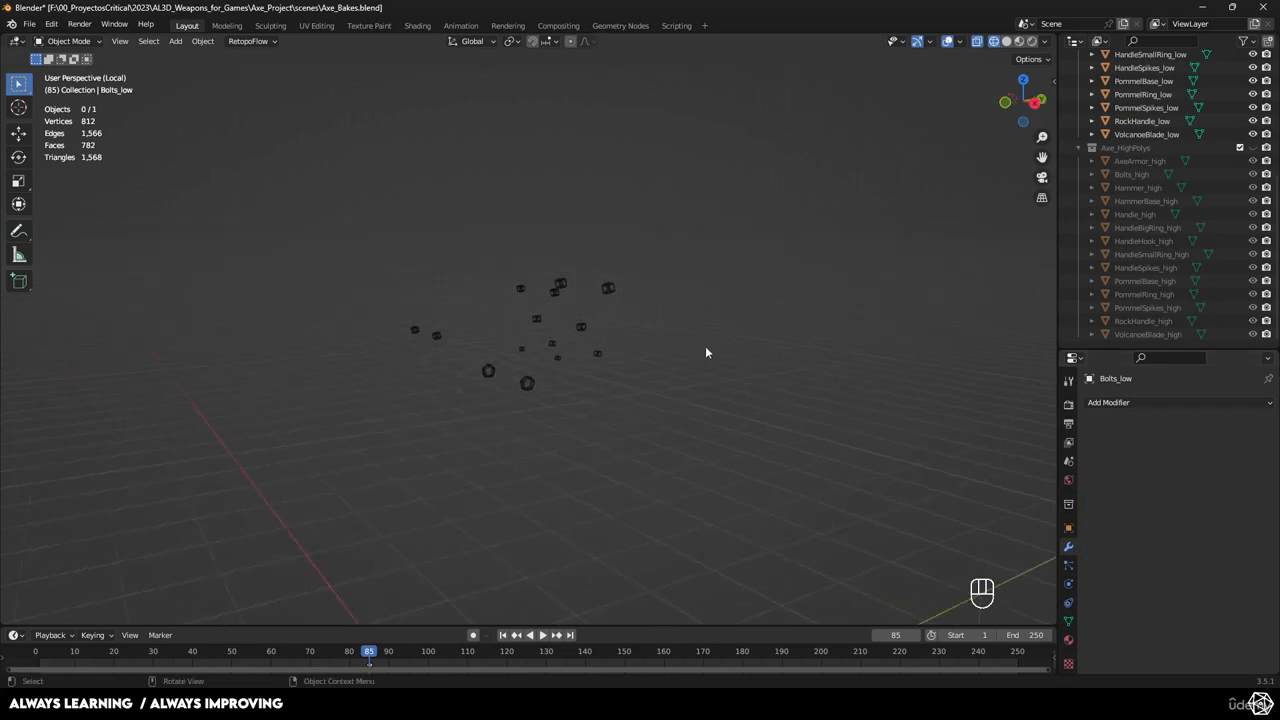
# Isolate Handle_low and flip the normals of all its geometry.
pyautogui.press('KP_Divide')
pyautogui.moveTo(694, 350); pyautogui.dragTo(600, 343, button='middle')
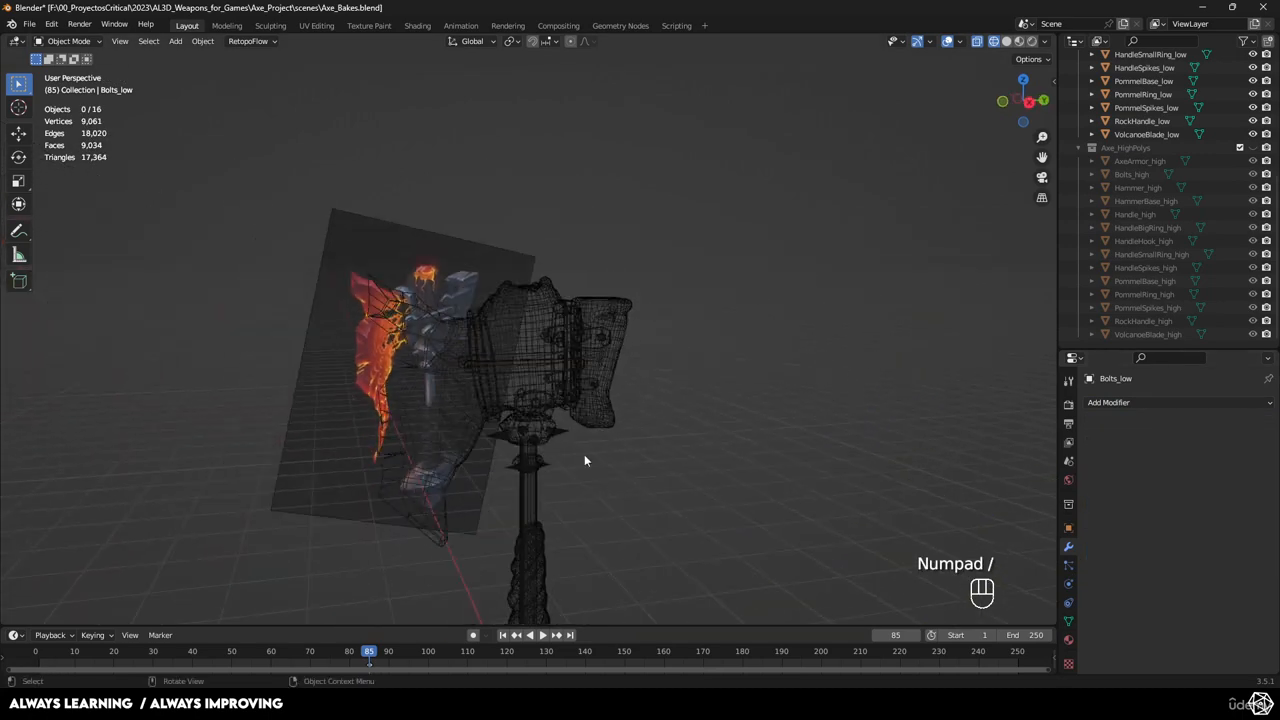
pyautogui.keyDown('shift'); pyautogui.moveTo(533, 487); pyautogui.dragTo(582, 456, button='middle'); pyautogui.keyUp('shift')
pyautogui.scroll(4, 605, 358)
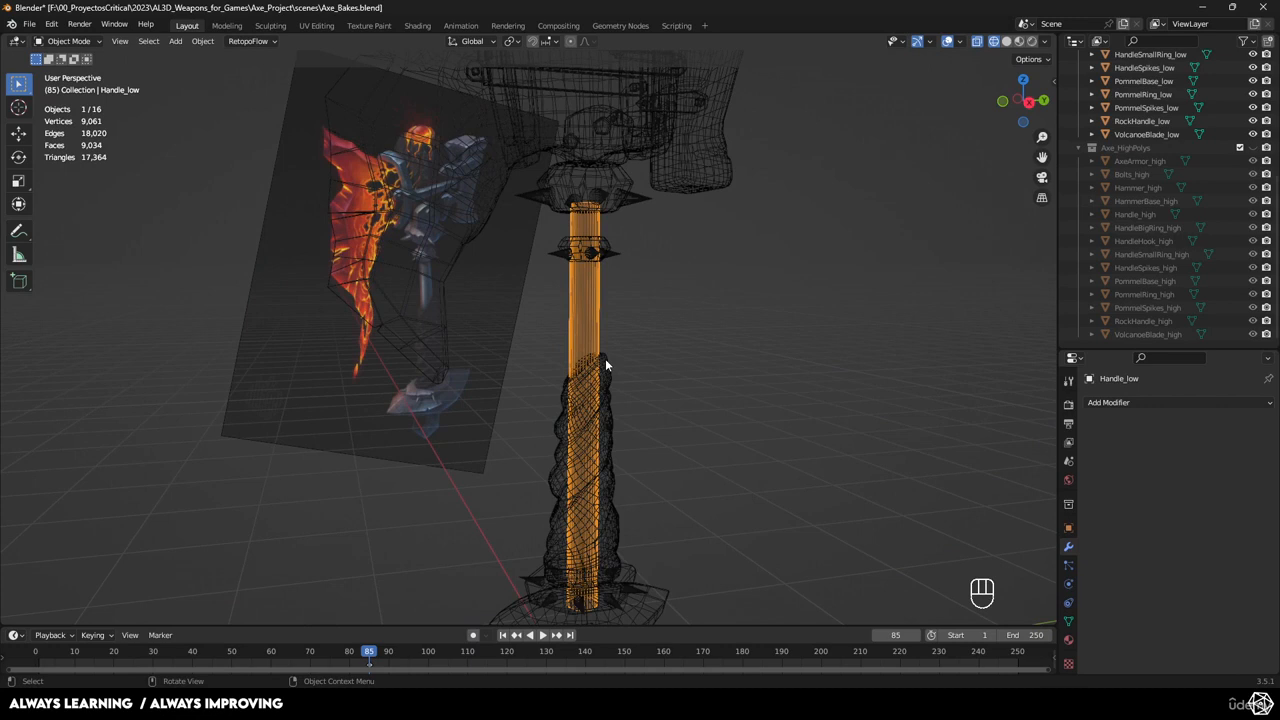
pyautogui.press('KP_Divide')
pyautogui.scroll(3, 600, 283)
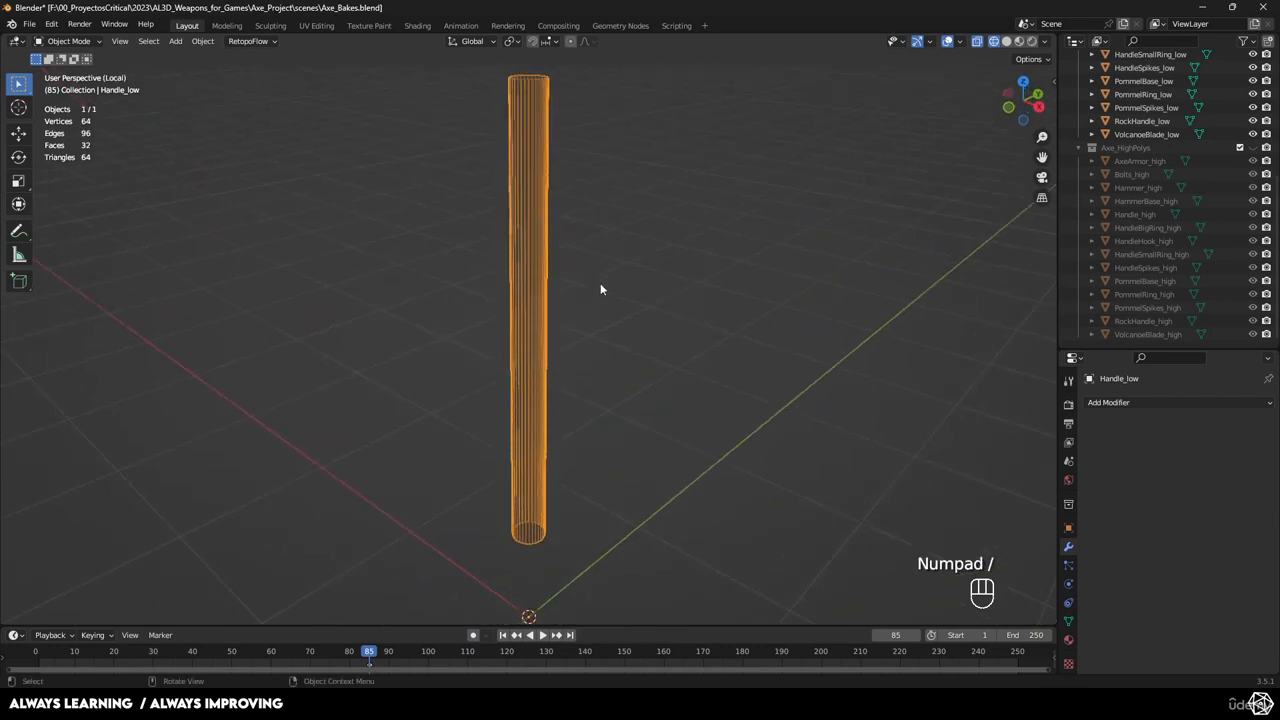
pyautogui.press('Tab')
pyautogui.press('a')
pyautogui.click(245, 42)
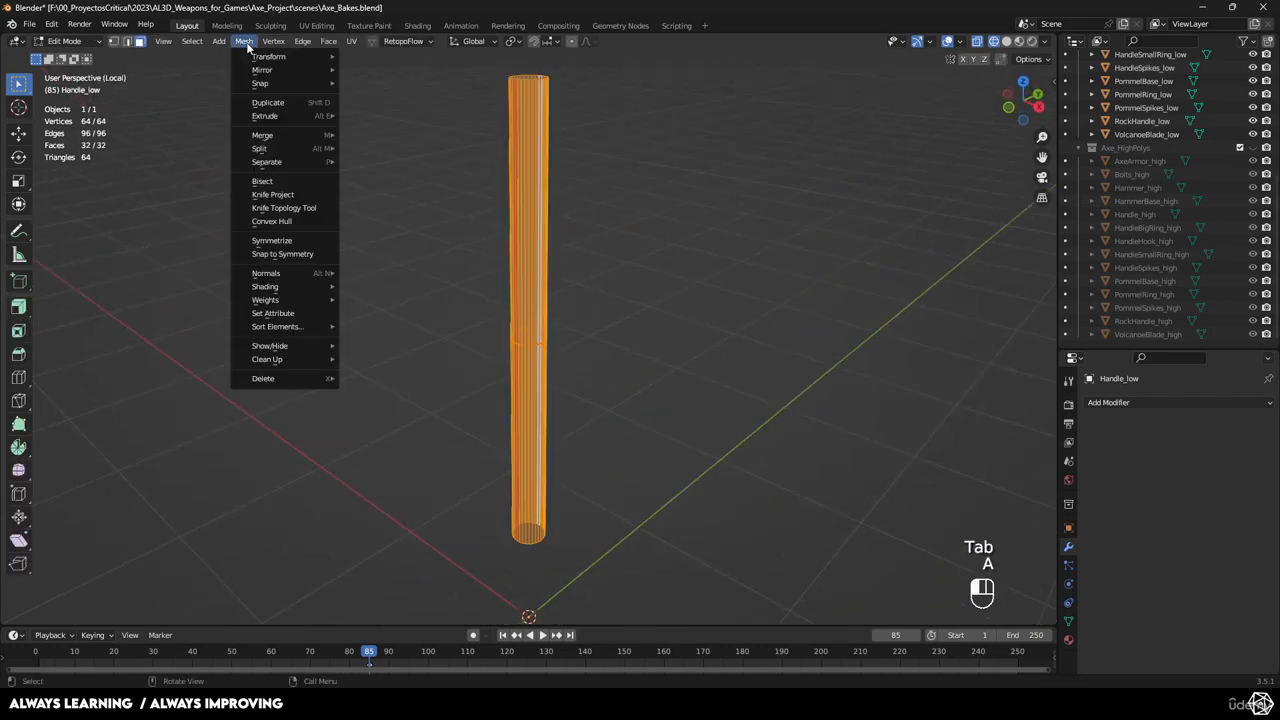
pyautogui.moveTo(296, 276)
pyautogui.click(400, 272)
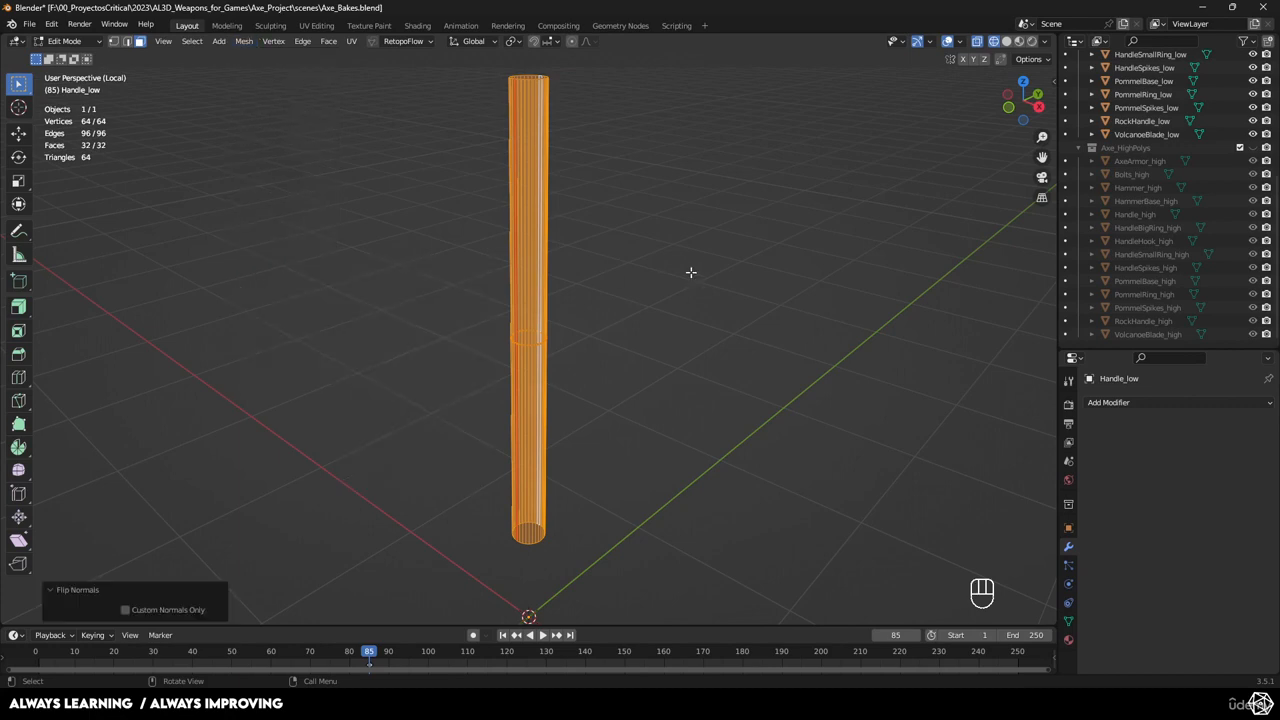
pyautogui.press('Tab')
# Return to the full axe in solid shading and select all the low-poly axe parts.
pyautogui.press('KP_Divide')
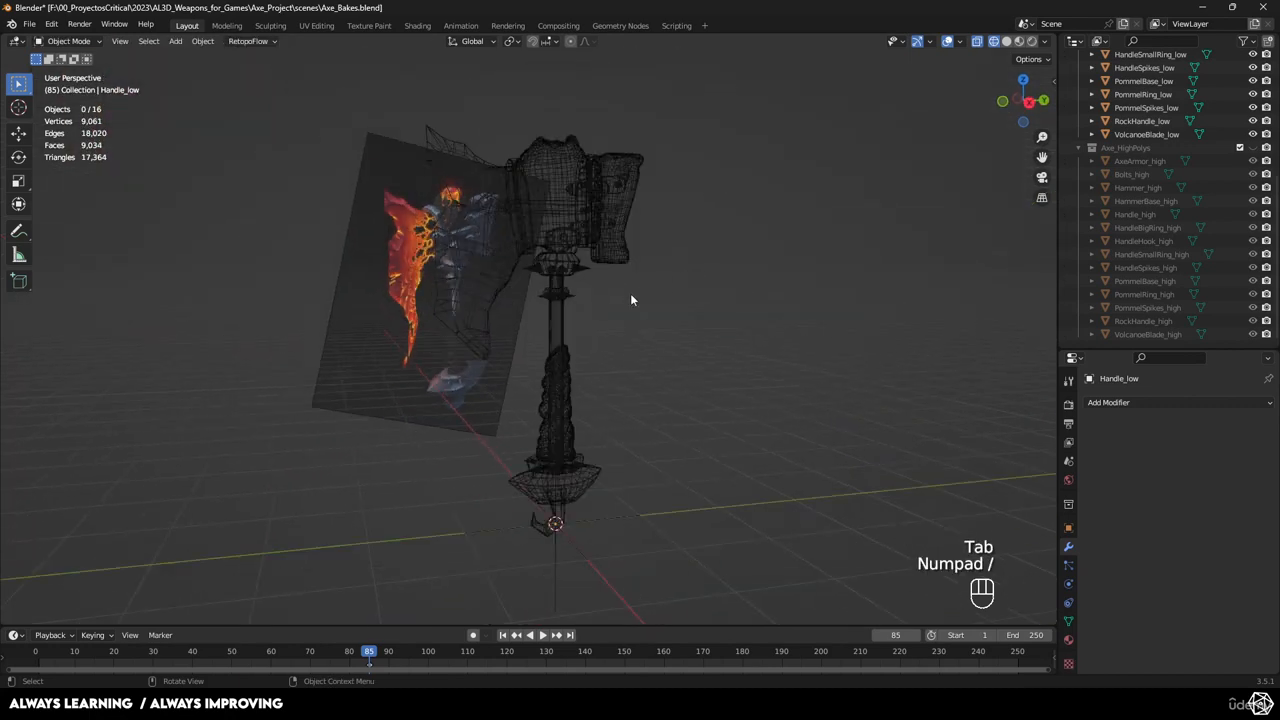
pyautogui.press('z')
pyautogui.click(710, 296)
pyautogui.moveTo(710, 296)
pyautogui.mouseDown(button='middle')
pyautogui.moveTo(666, 311)
pyautogui.moveTo(700, 270)
pyautogui.mouseUp(button='middle')
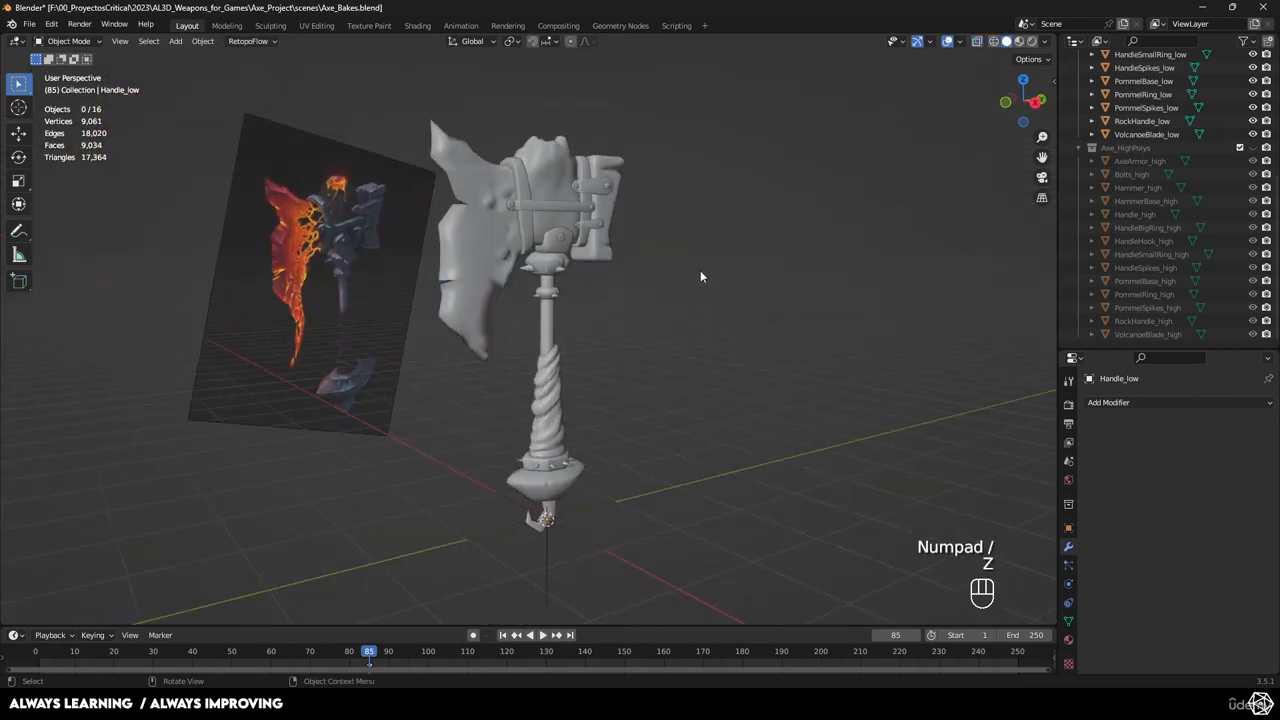
pyautogui.scroll(5, 1128, 127)
pyautogui.click(1135, 121)
pyautogui.keyDown('shift'); pyautogui.click(1143, 294); pyautogui.keyUp('shift')
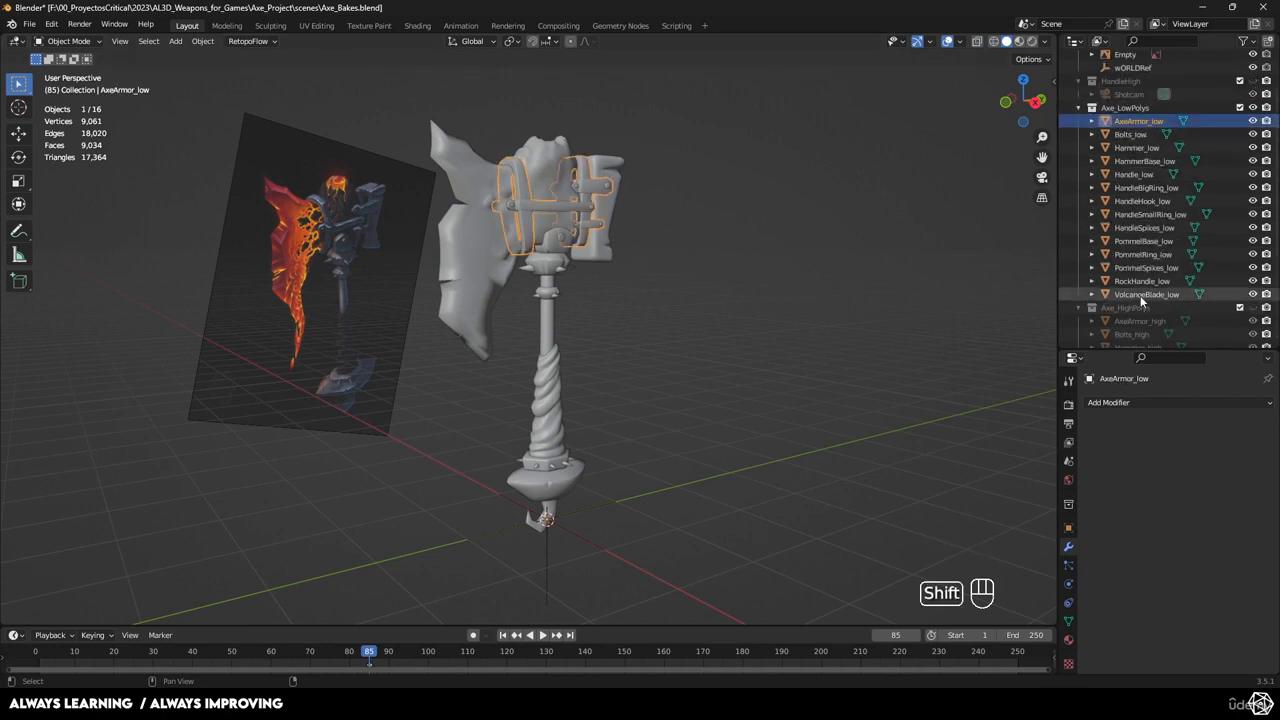
# Export the selected low-poly parts as FBX, overwriting AxeLava.fbx, then deselect them.
pyautogui.click(34, 29)
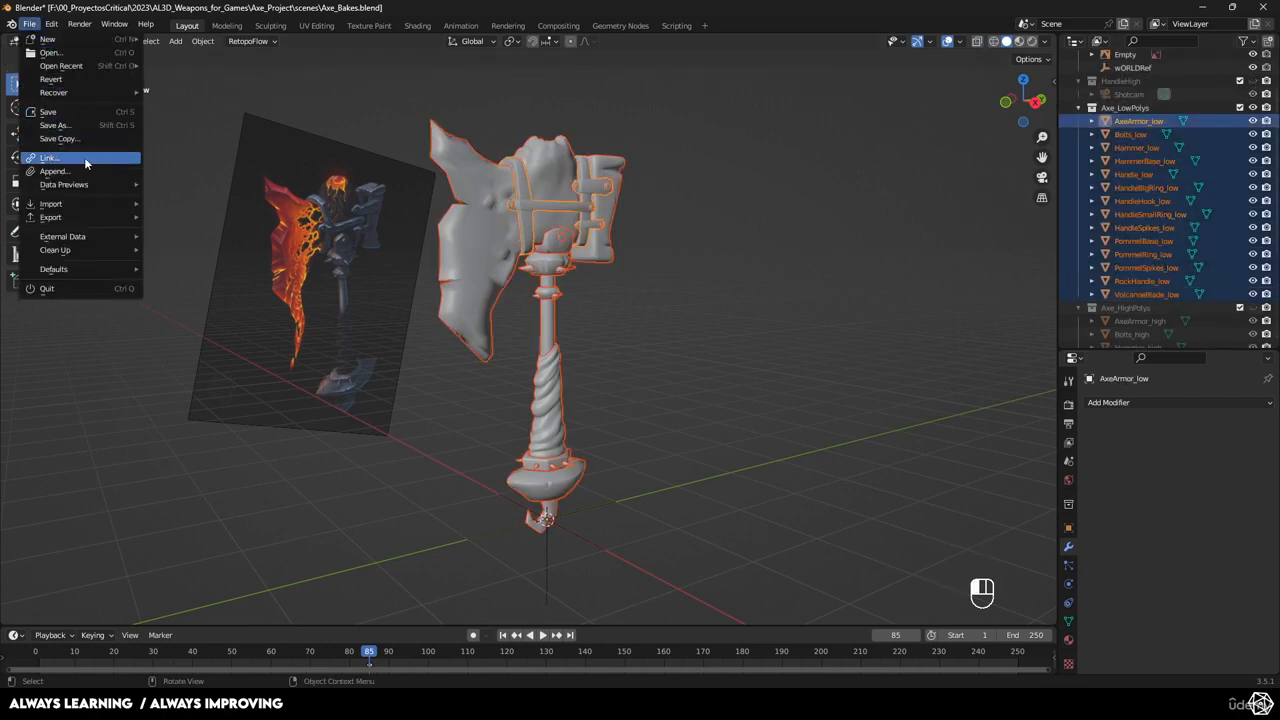
pyautogui.moveTo(96, 221)
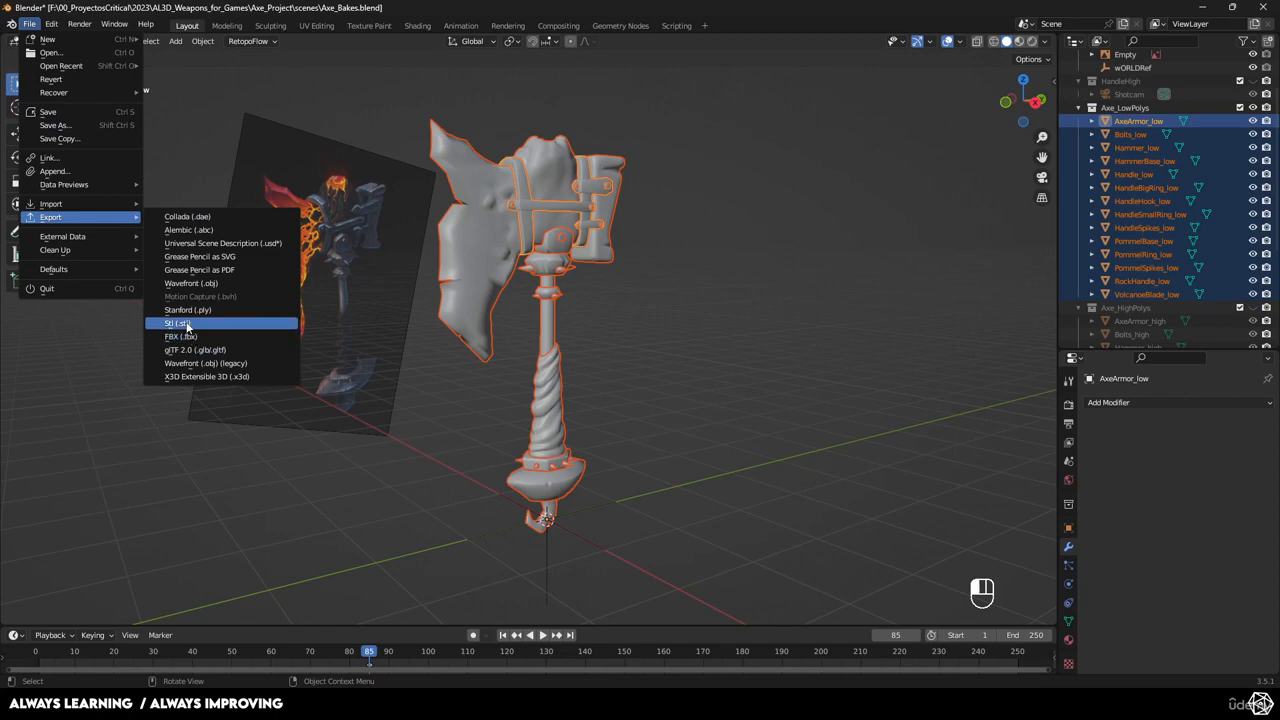
pyautogui.click(183, 336)
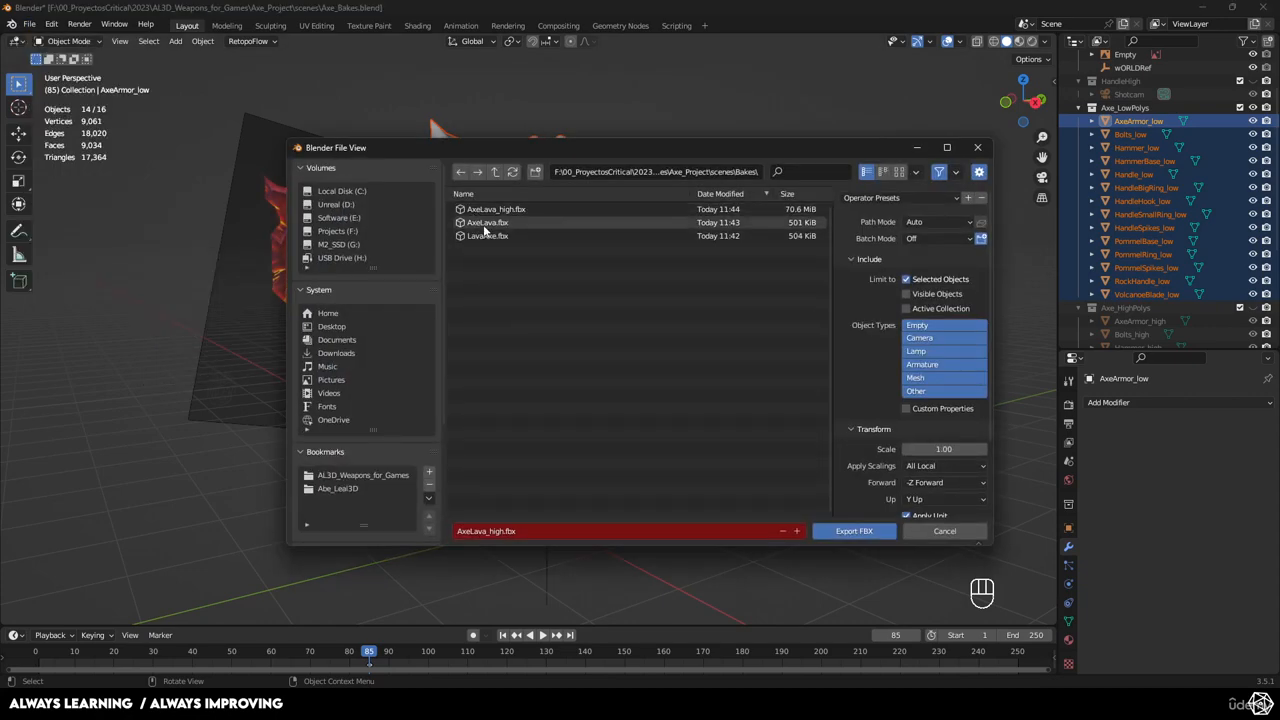
pyautogui.click(484, 224)
pyautogui.click(867, 530)
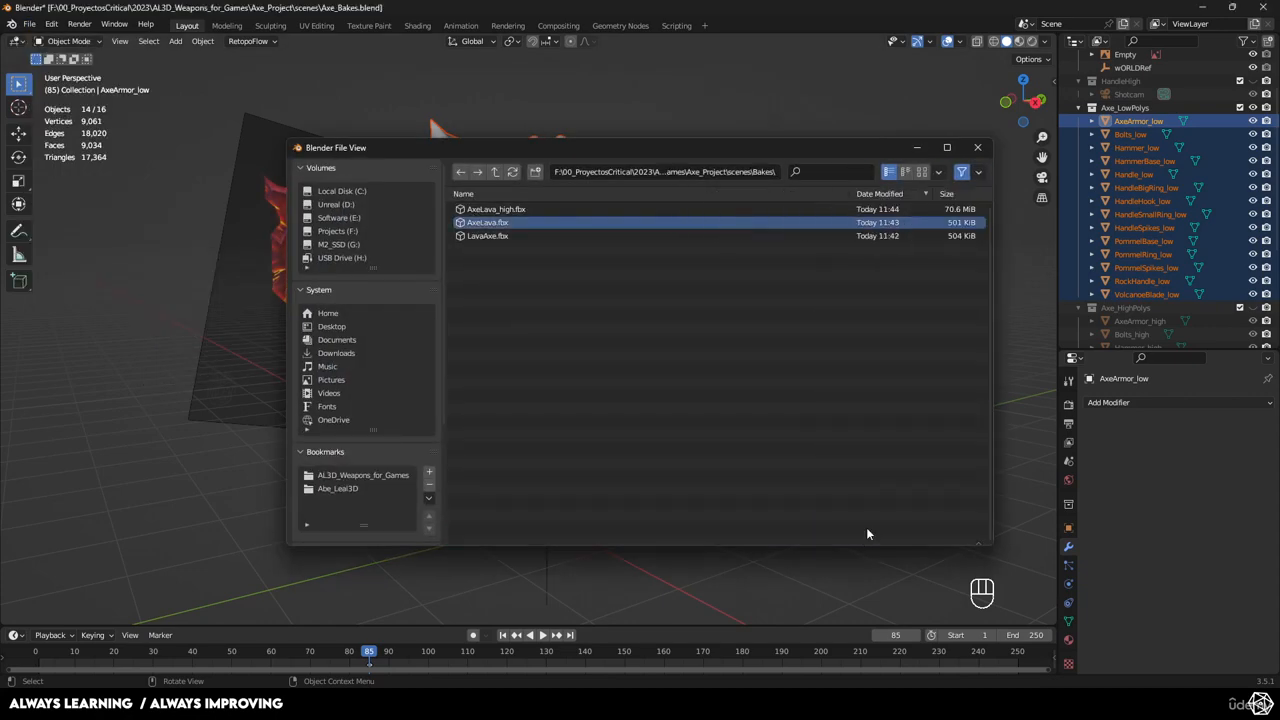
pyautogui.click(684, 440)
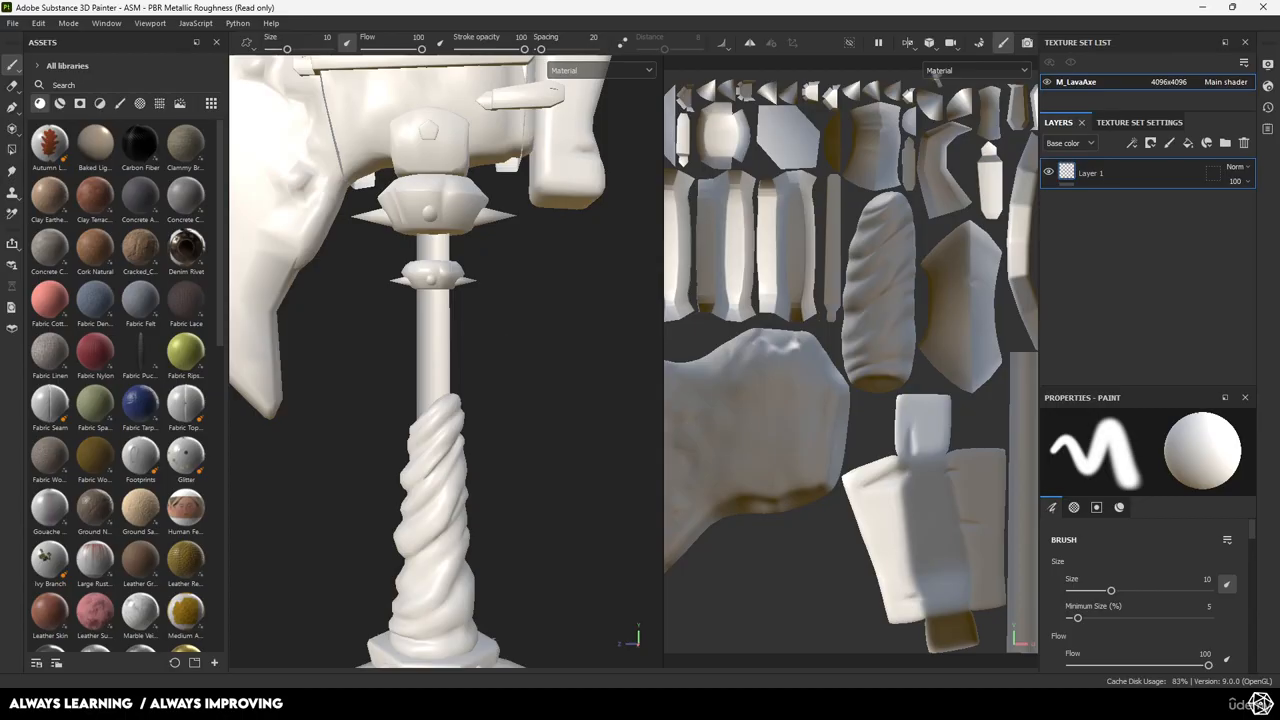
# Create a new project using AxeLava.fbx as the mesh, discarding the old project's changes.
pyautogui.click(12, 23)
pyautogui.click(35, 40)
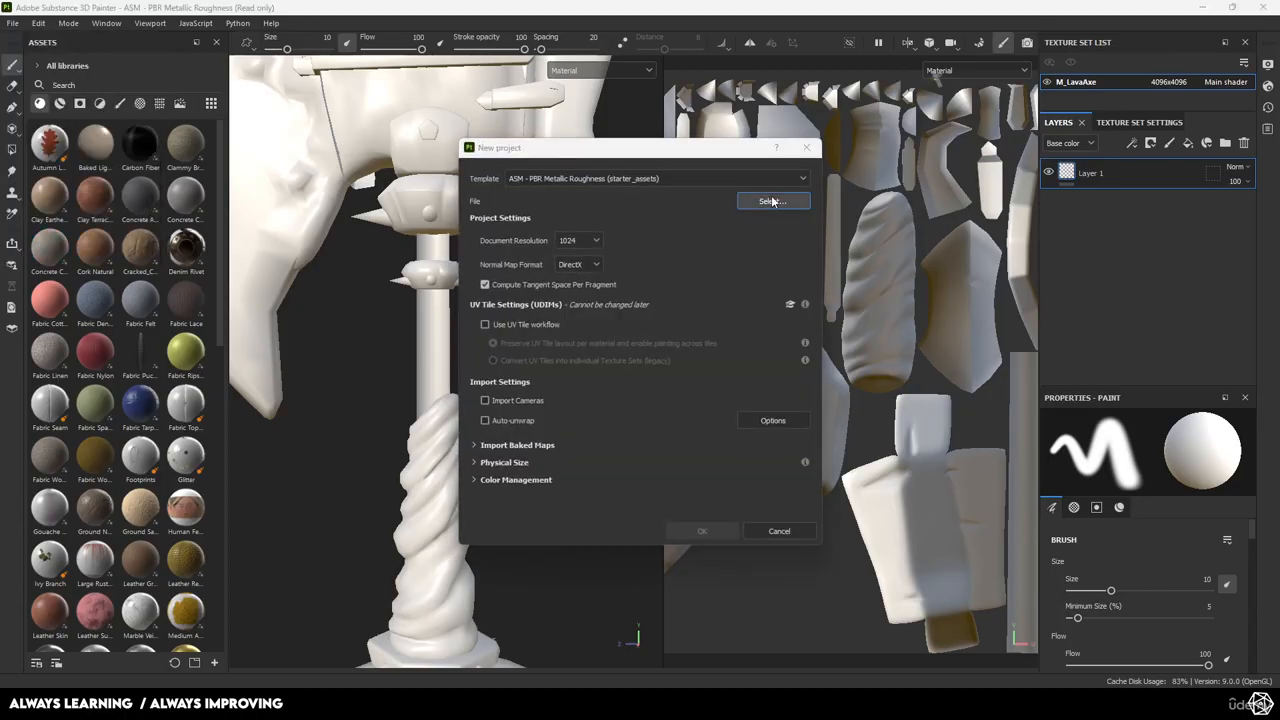
pyautogui.click(788, 201)
pyautogui.doubleClick(624, 266)
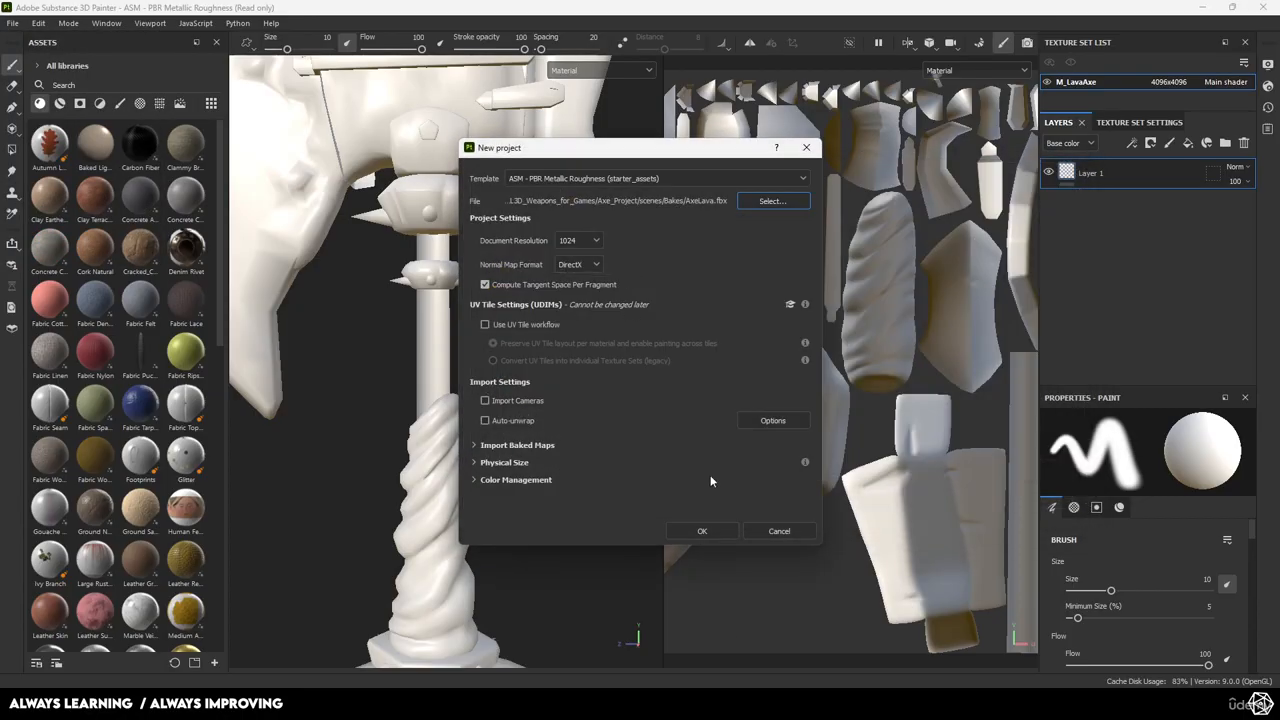
pyautogui.click(703, 531)
pyautogui.click(588, 366)
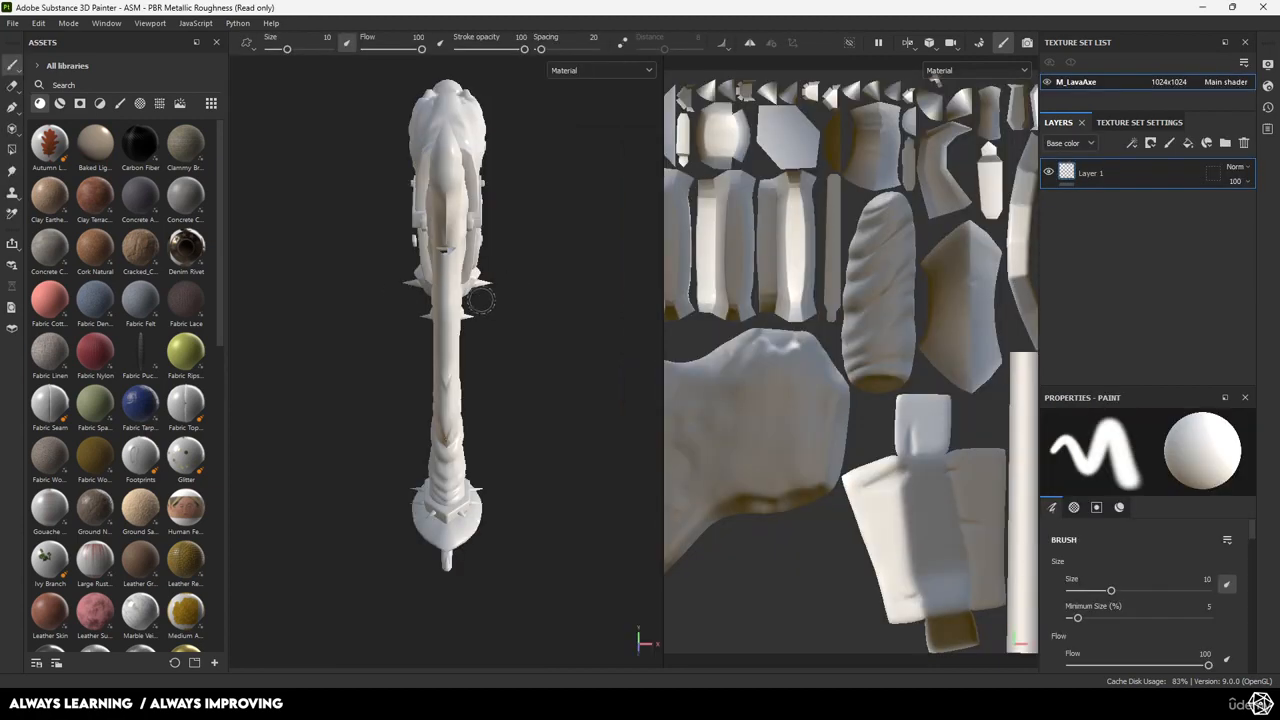
# Orbit and zoom around the imported axe to inspect its shaft, handle, pommel and head.
pyautogui.moveTo(481, 300)
pyautogui.keyDown('alt'); pyautogui.mouseDown()
pyautogui.moveTo(350, 298)
pyautogui.moveTo(376, 260)
pyautogui.moveTo(396, 262)
pyautogui.mouseUp(); pyautogui.keyUp('alt')
pyautogui.scroll(5, 345, 300)
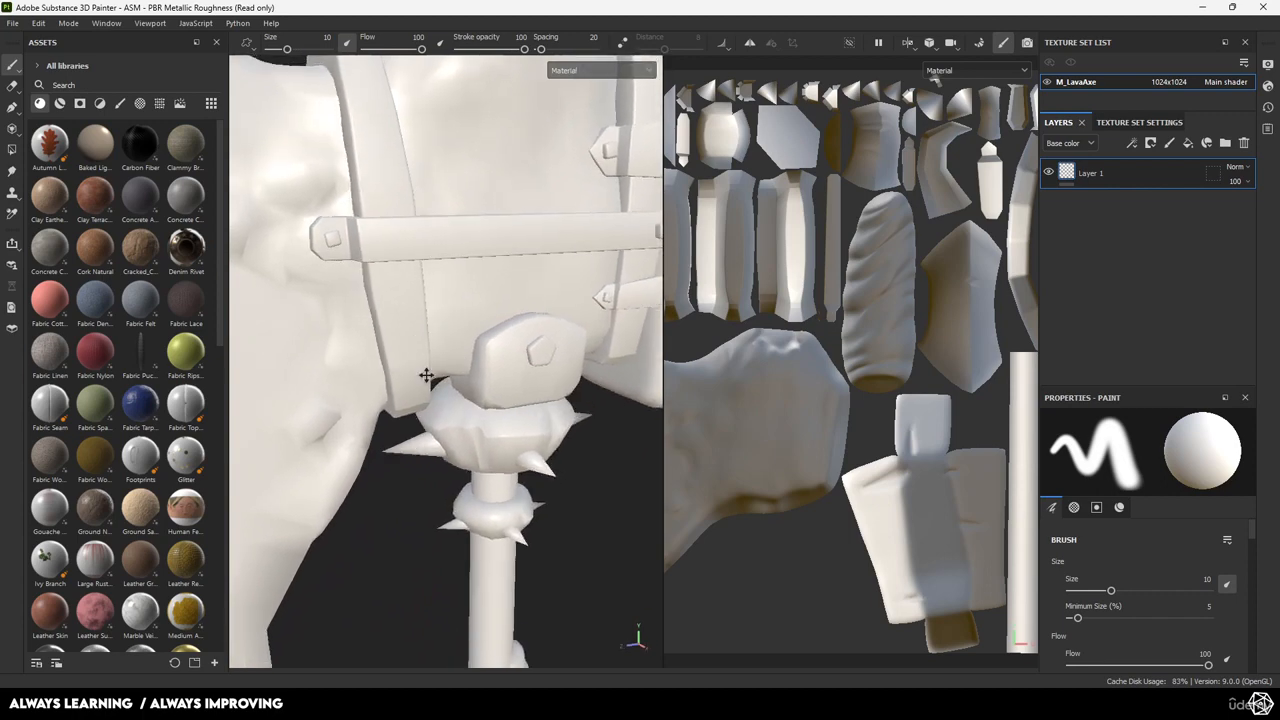
pyautogui.keyDown('alt'); pyautogui.moveTo(428, 377); pyautogui.dragTo(449, 251, button='middle'); pyautogui.keyUp('alt')
pyautogui.keyDown('alt'); pyautogui.moveTo(449, 251); pyautogui.dragTo(480, 232); pyautogui.keyUp('alt')
pyautogui.keyDown('alt'); pyautogui.moveTo(480, 232); pyautogui.dragTo(474, 365, button='middle'); pyautogui.keyUp('alt')
pyautogui.keyDown('alt'); pyautogui.moveTo(474, 365); pyautogui.dragTo(460, 446); pyautogui.keyUp('alt')
pyautogui.keyDown('alt'); pyautogui.moveTo(478, 590); pyautogui.dragTo(548, 218, button='middle'); pyautogui.keyUp('alt')
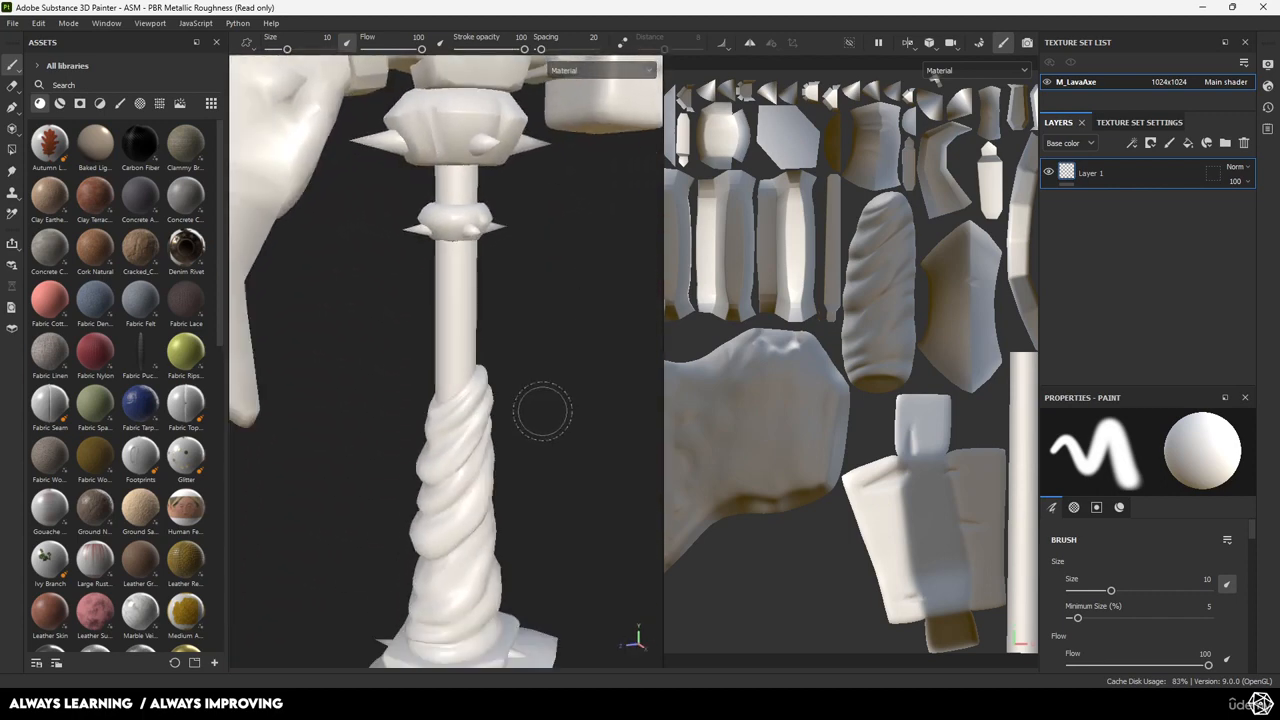
pyautogui.keyDown('alt'); pyautogui.moveTo(543, 411); pyautogui.dragTo(500, 194, button='middle'); pyautogui.keyUp('alt')
pyautogui.keyDown('alt'); pyautogui.moveTo(500, 194); pyautogui.dragTo(417, 280); pyautogui.keyUp('alt')
pyautogui.keyDown('alt'); pyautogui.moveTo(417, 280); pyautogui.dragTo(403, 469, button='middle'); pyautogui.keyUp('alt')
pyautogui.keyDown('alt'); pyautogui.moveTo(403, 469); pyautogui.dragTo(463, 354); pyautogui.keyUp('alt')
pyautogui.keyDown('alt'); pyautogui.moveTo(463, 354); pyautogui.dragTo(470, 480, button='middle'); pyautogui.keyUp('alt')
pyautogui.keyDown('alt'); pyautogui.moveTo(470, 480); pyautogui.dragTo(420, 318); pyautogui.keyUp('alt')
pyautogui.scroll(3, 418, 318)
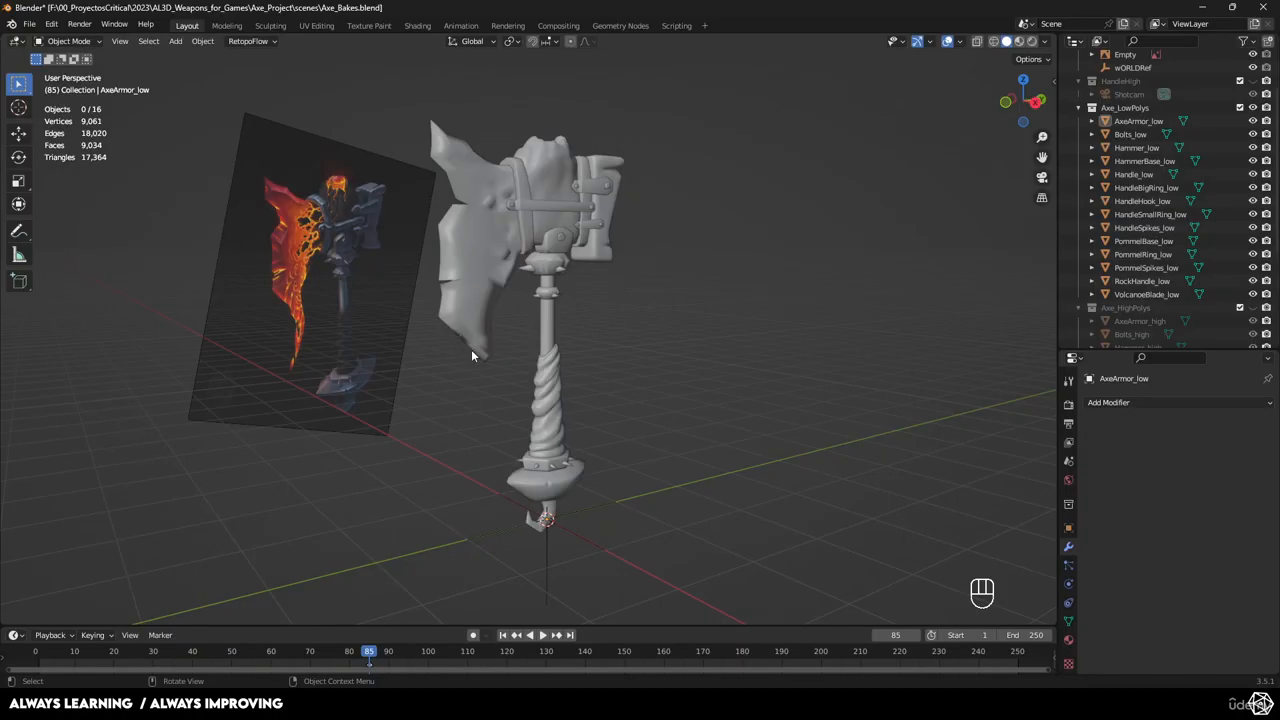
pyautogui.scroll(5, 575, 383)
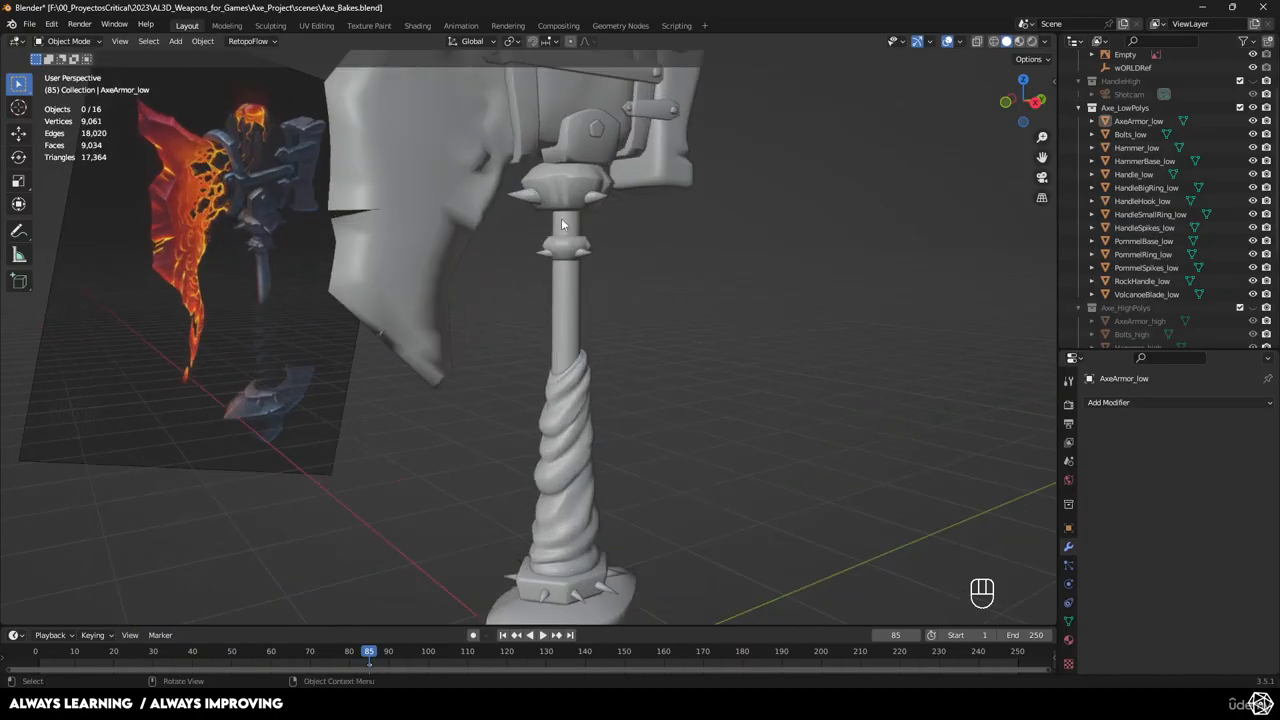
# Add a Mirror modifier to HammerBase_low and apply it.
pyautogui.click(582, 155)
pyautogui.click(1118, 403)
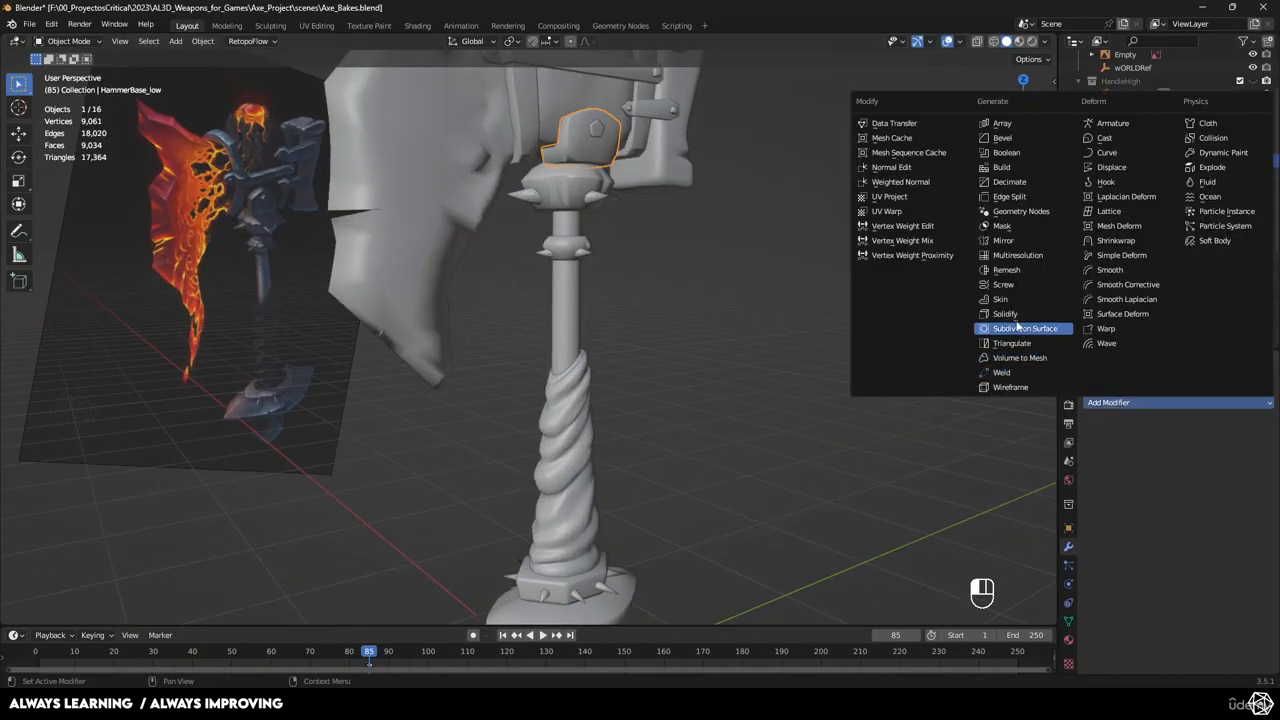
pyautogui.click(1004, 241)
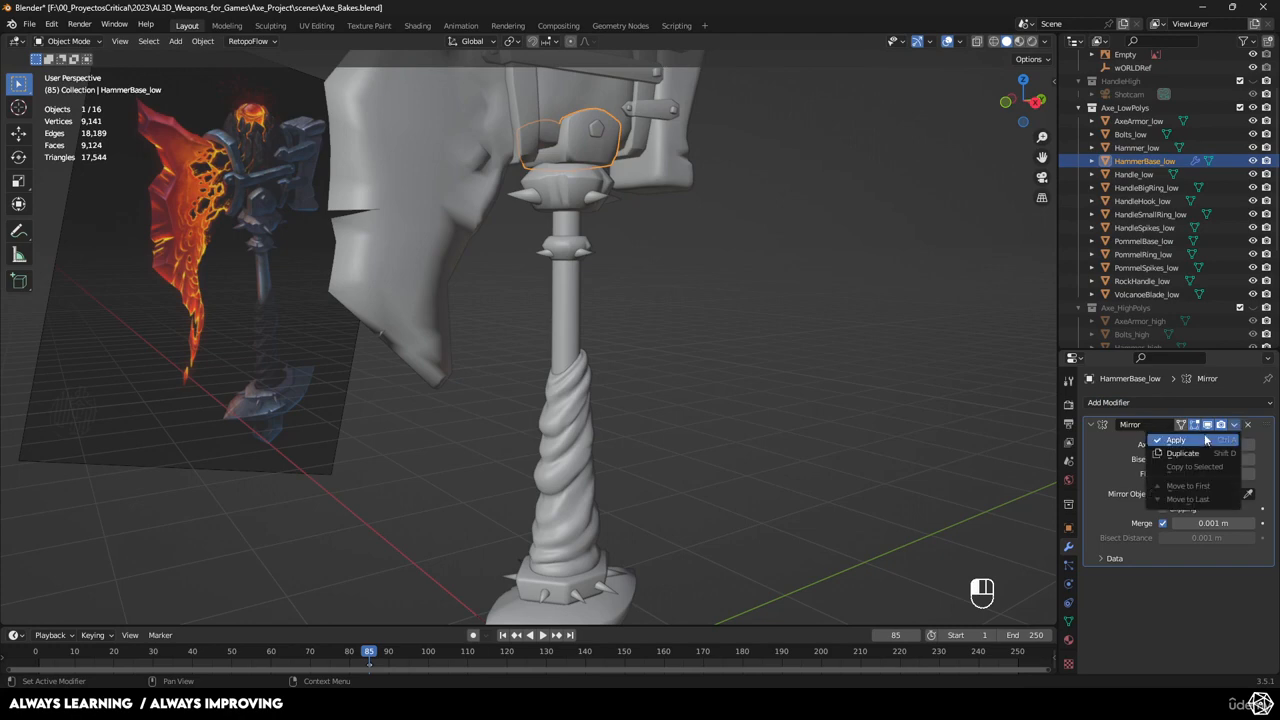
pyautogui.click(1205, 440)
# Select the VolcanoeBlade_low blade and orbit to a close side view of it.
pyautogui.keyDown('shift'); pyautogui.moveTo(582, 334); pyautogui.dragTo(590, 402, button='middle'); pyautogui.keyUp('shift')
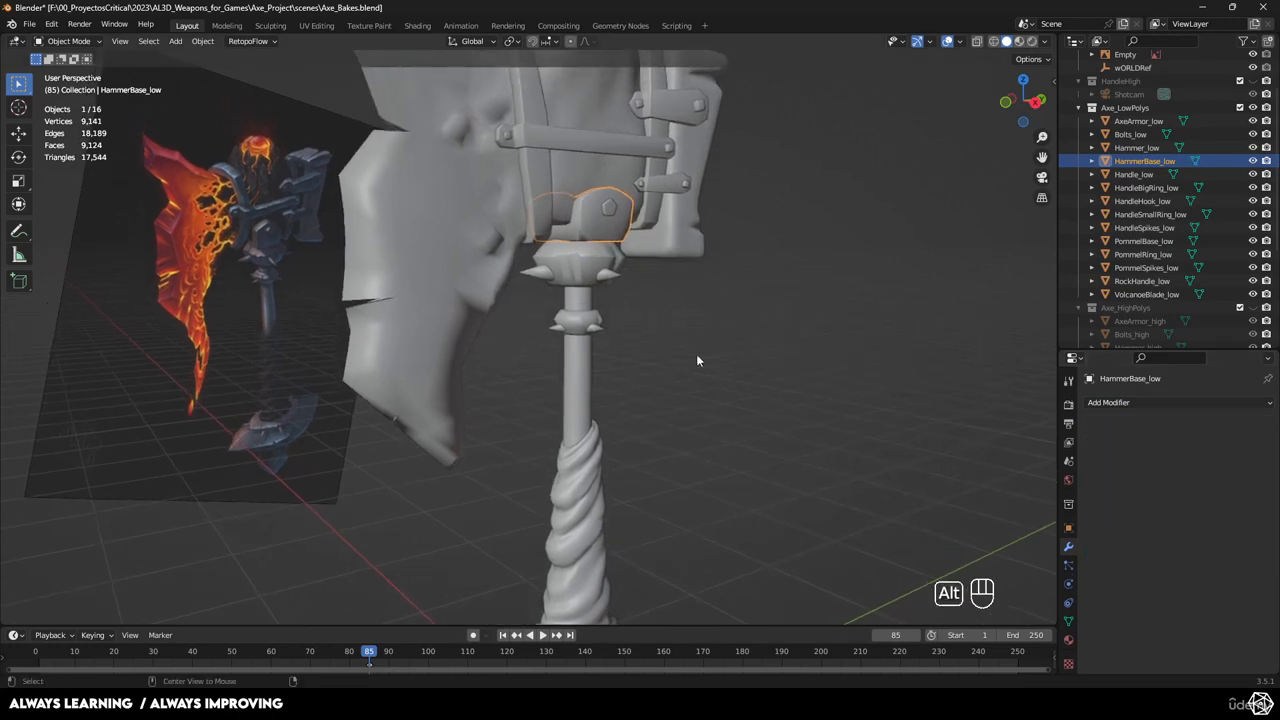
pyautogui.moveTo(697, 360)
pyautogui.keyDown('alt'); pyautogui.mouseDown(button='middle')
pyautogui.moveTo(746, 318)
pyautogui.moveTo(606, 434)
pyautogui.moveTo(700, 405)
pyautogui.moveTo(702, 376)
pyautogui.mouseUp(button='middle'); pyautogui.keyUp('alt')
pyautogui.click(598, 306)
pyautogui.moveTo(598, 306); pyautogui.dragTo(657, 348, button='middle')
# Isolate VolcanoeBlade_low in Edit Mode and merge the two stray vertices at their center.
pyautogui.press('KP_Divide')
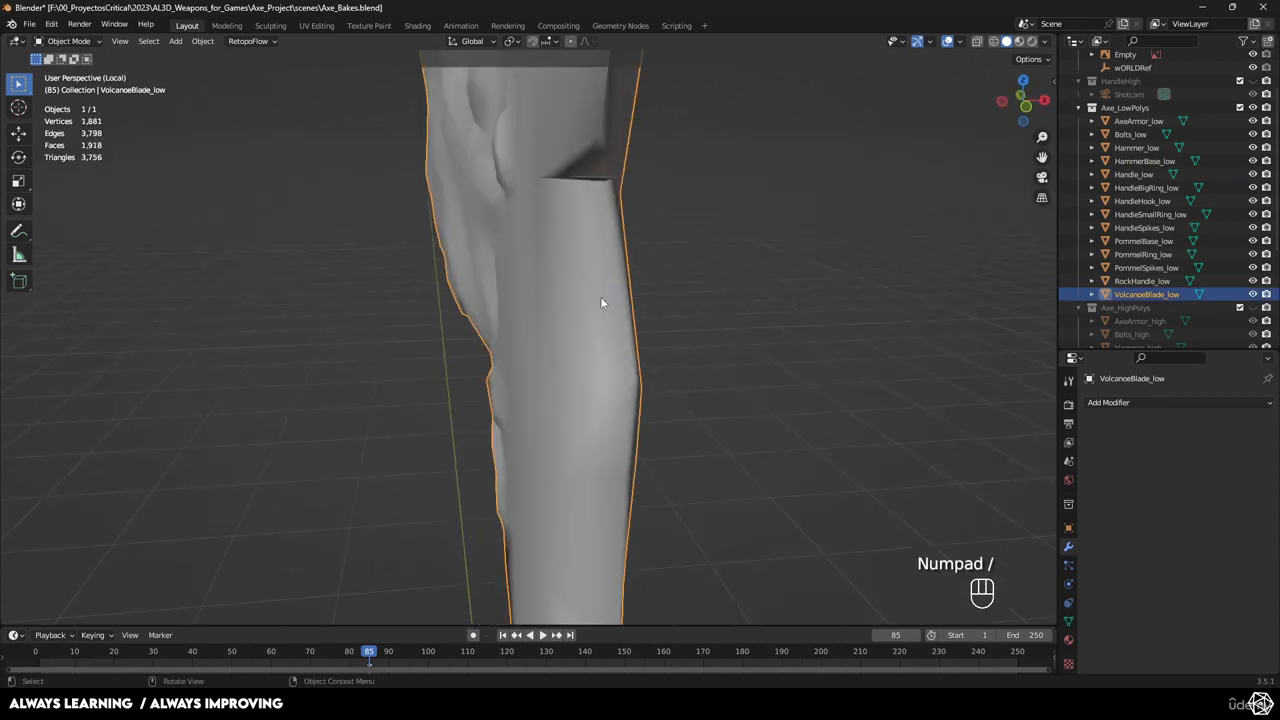
pyautogui.moveTo(600, 296); pyautogui.dragTo(467, 358, button='middle')
pyautogui.press('Tab')
pyautogui.moveTo(560, 331); pyautogui.dragTo(625, 308, button='middle')
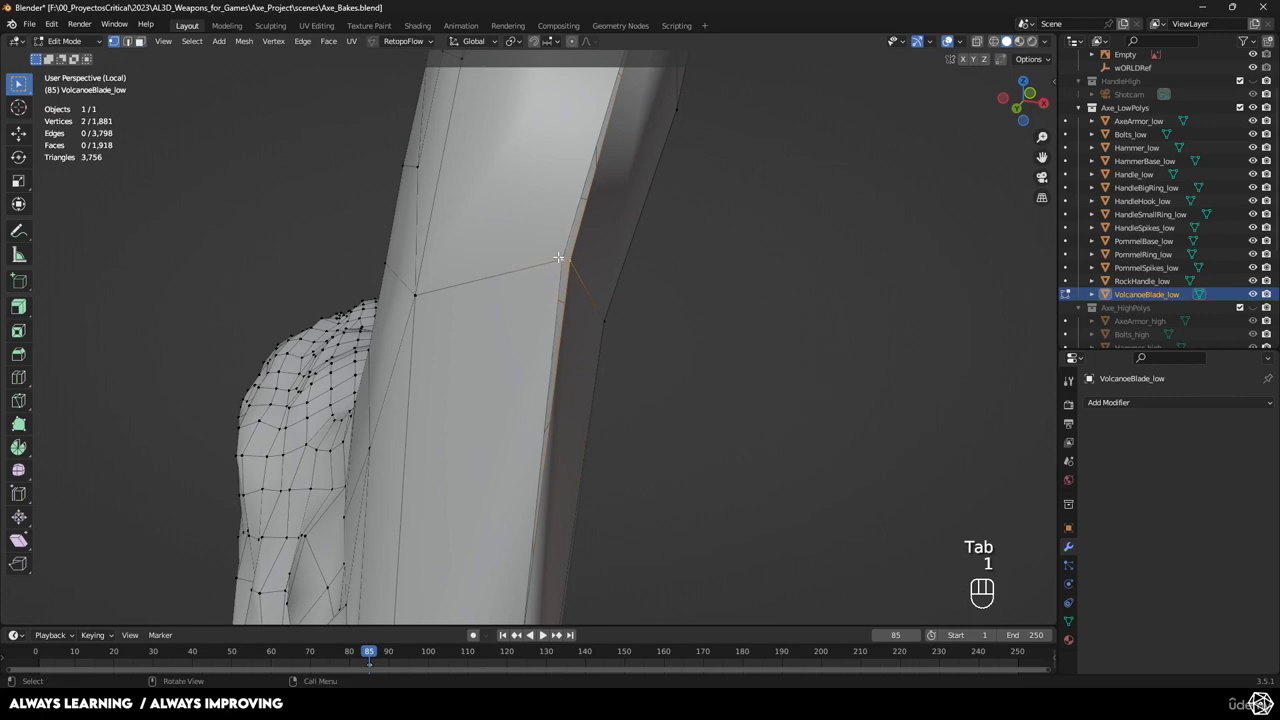
pyautogui.press('m')
pyautogui.click(513, 178)
# Examine the hole by selecting its edge vertices and inner faces, trial-moving them without changes.
pyautogui.keyDown('shift'); pyautogui.moveTo(620, 255); pyautogui.dragTo(560, 454, button='middle'); pyautogui.keyUp('shift')
pyautogui.scroll(3, 583, 406)
pyautogui.scroll(3, 496, 438)
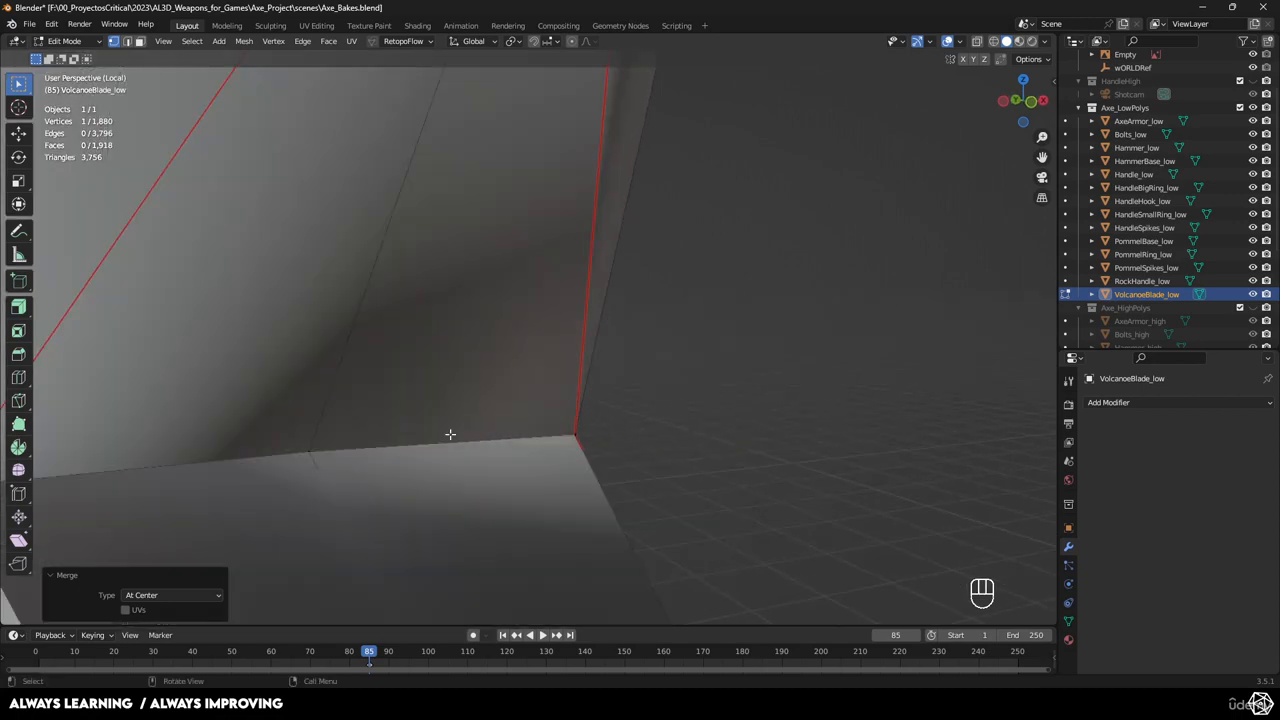
pyautogui.click(308, 456)
pyautogui.keyDown('shift'); pyautogui.moveTo(500, 530); pyautogui.dragTo(440, 415, button='middle'); pyautogui.keyUp('shift')
pyautogui.keyDown('shift'); pyautogui.moveTo(440, 415); pyautogui.dragTo(420, 403, button='right'); pyautogui.keyUp('shift')
pyautogui.scroll(-5, 420, 403)
pyautogui.moveTo(420, 403); pyautogui.dragTo(484, 370, button='middle')
pyautogui.scroll(2, 520, 422)
pyautogui.click(434, 395)
pyautogui.scroll(2, 460, 395)
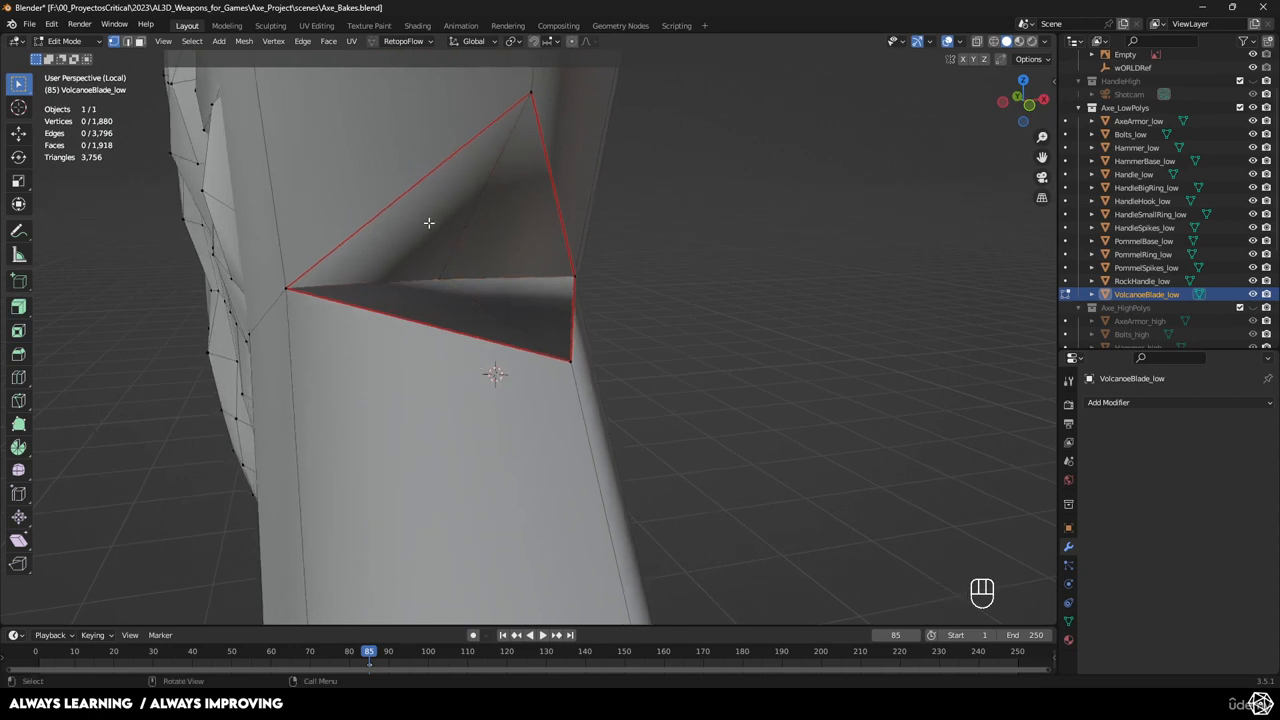
pyautogui.click(429, 223)
pyautogui.press('g')
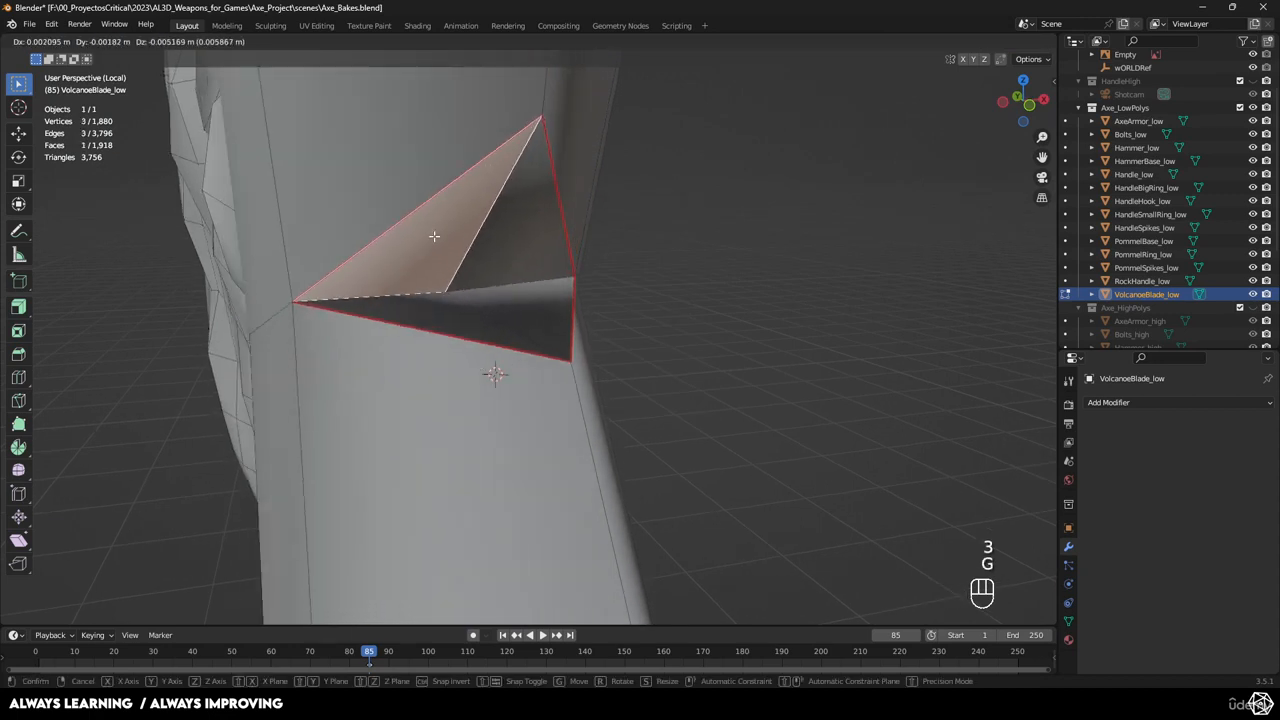
pyautogui.rightClick(436, 240)
pyautogui.click(451, 311)
pyautogui.press('g')
pyautogui.rightClick(444, 306)
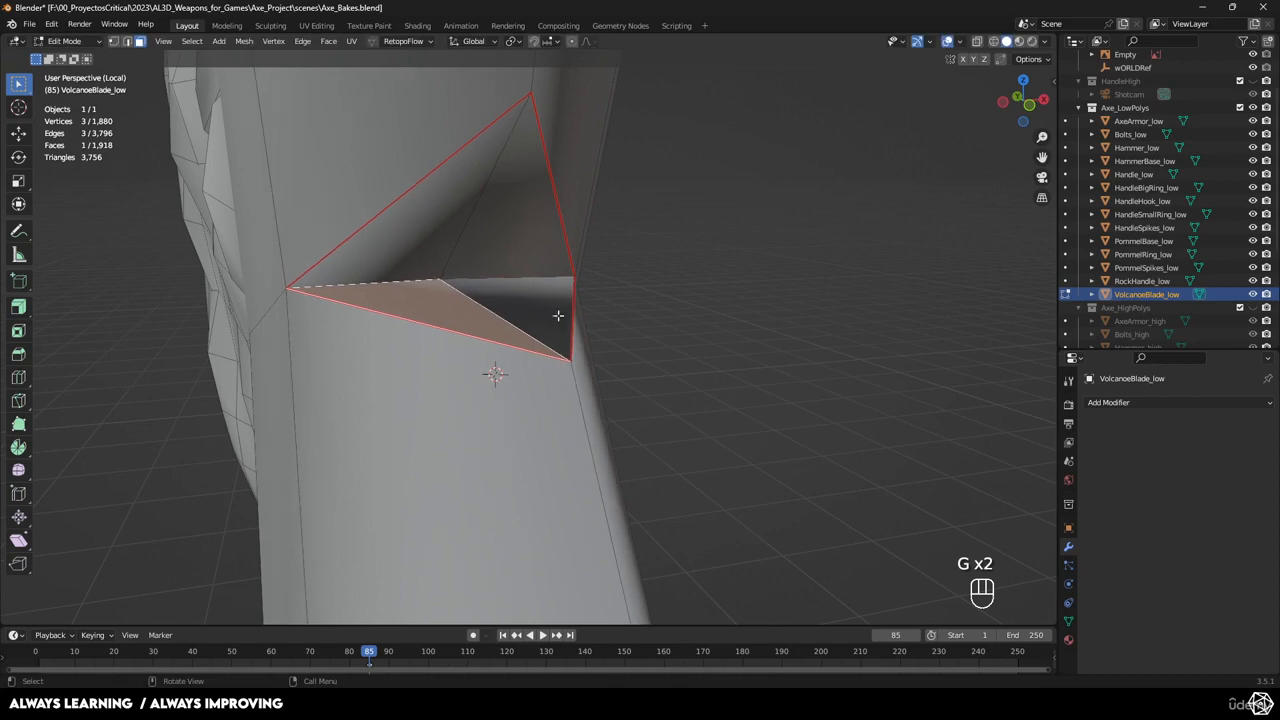
# In wireframe, select the faces around the hole, merge vertices by distance, and exit Edit Mode.
pyautogui.moveTo(642, 326); pyautogui.dragTo(676, 290, button='middle')
pyautogui.click(545, 296)
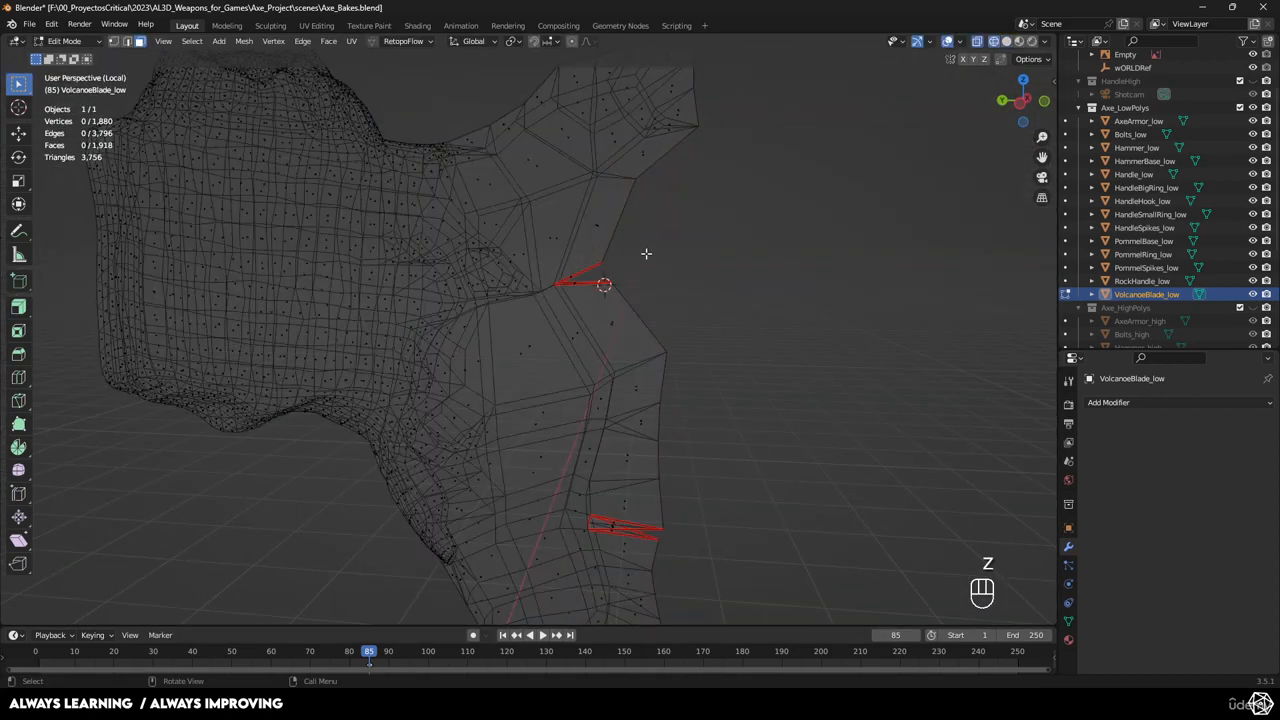
pyautogui.moveTo(533, 331); pyautogui.dragTo(534, 332)
pyautogui.click(749, 410)
pyautogui.keyDown('shift'); pyautogui.moveTo(590, 452); pyautogui.dragTo(749, 572); pyautogui.keyUp('shift')
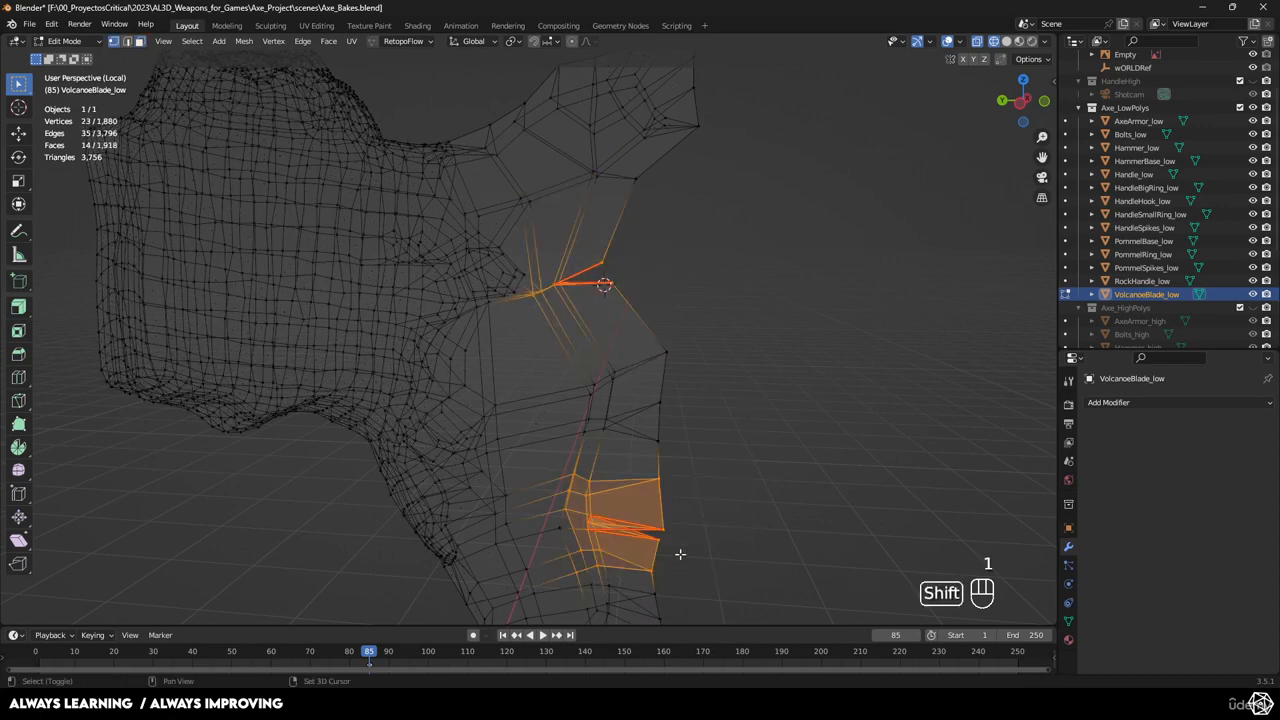
pyautogui.keyDown('shift'); pyautogui.moveTo(677, 549); pyautogui.dragTo(686, 520, button='middle'); pyautogui.keyUp('shift')
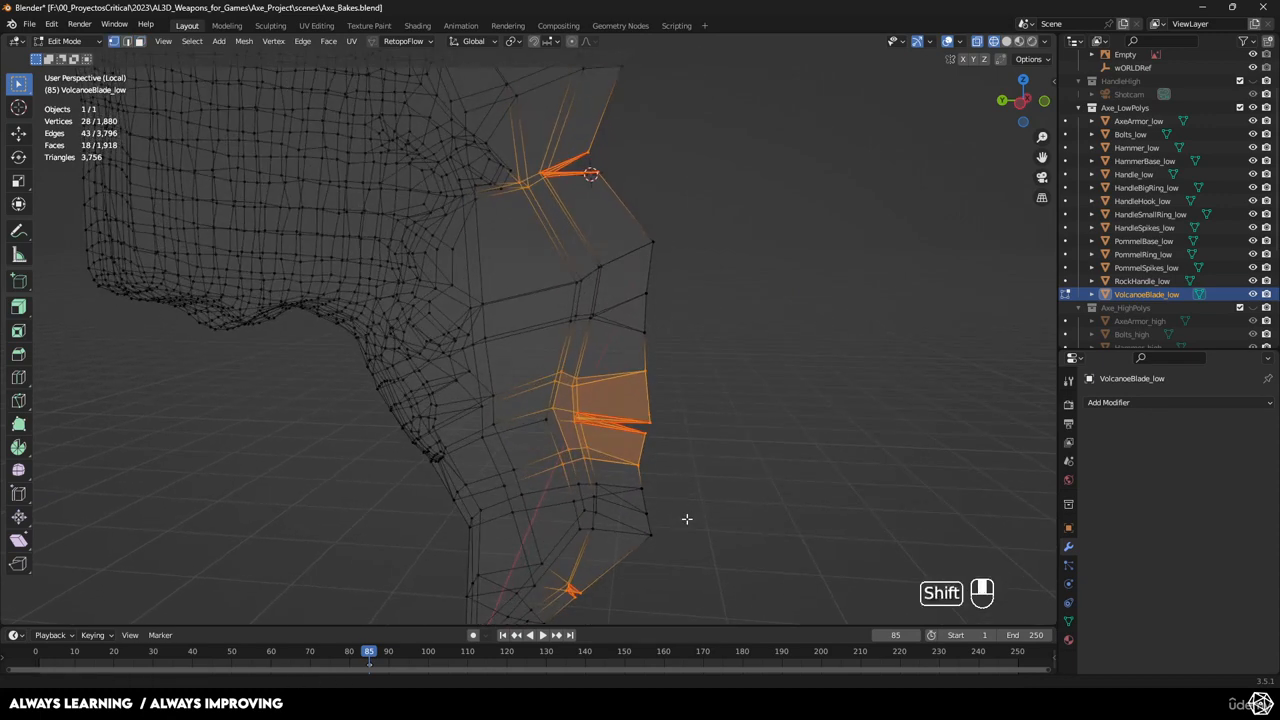
pyautogui.click(697, 452)
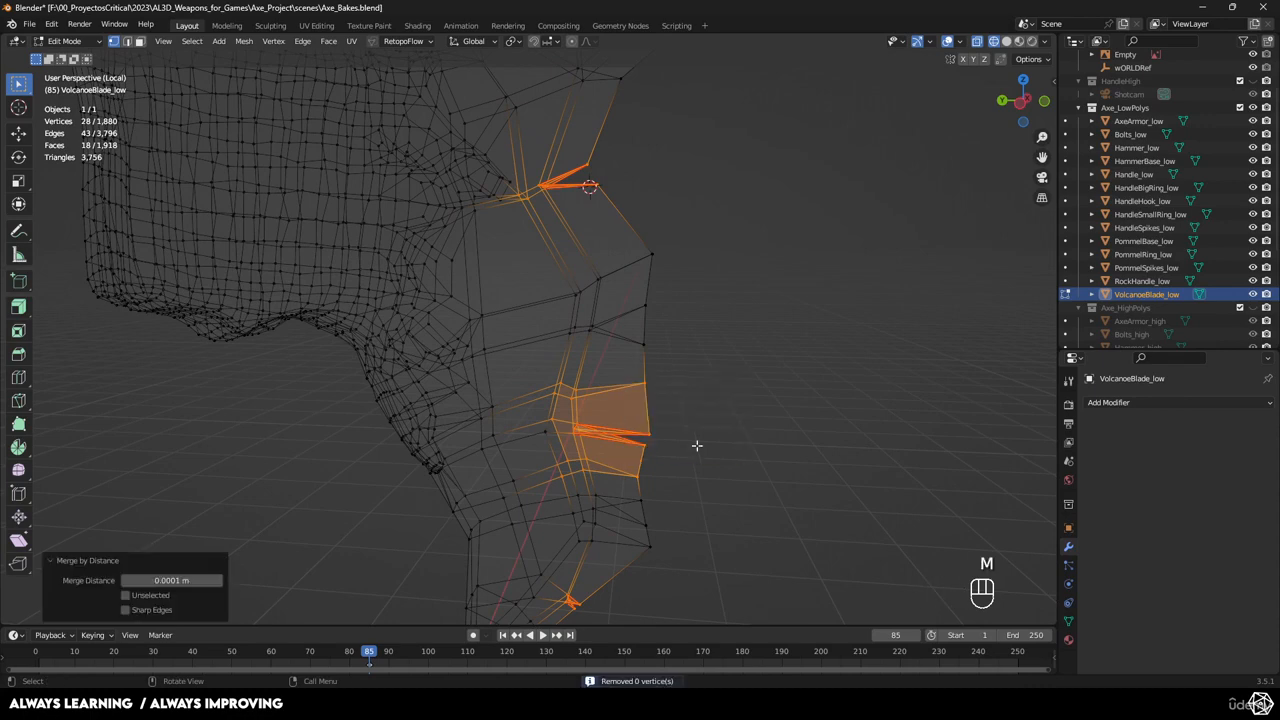
pyautogui.moveTo(697, 445); pyautogui.dragTo(637, 423, button='middle')
pyautogui.press('Tab')
pyautogui.moveTo(651, 475)
pyautogui.mouseDown(button='middle')
pyautogui.moveTo(644, 401)
pyautogui.moveTo(609, 436)
pyautogui.moveTo(595, 511)
pyautogui.moveTo(639, 370)
pyautogui.moveTo(595, 413)
pyautogui.moveTo(465, 418)
pyautogui.moveTo(402, 395)
pyautogui.mouseUp(button='middle')
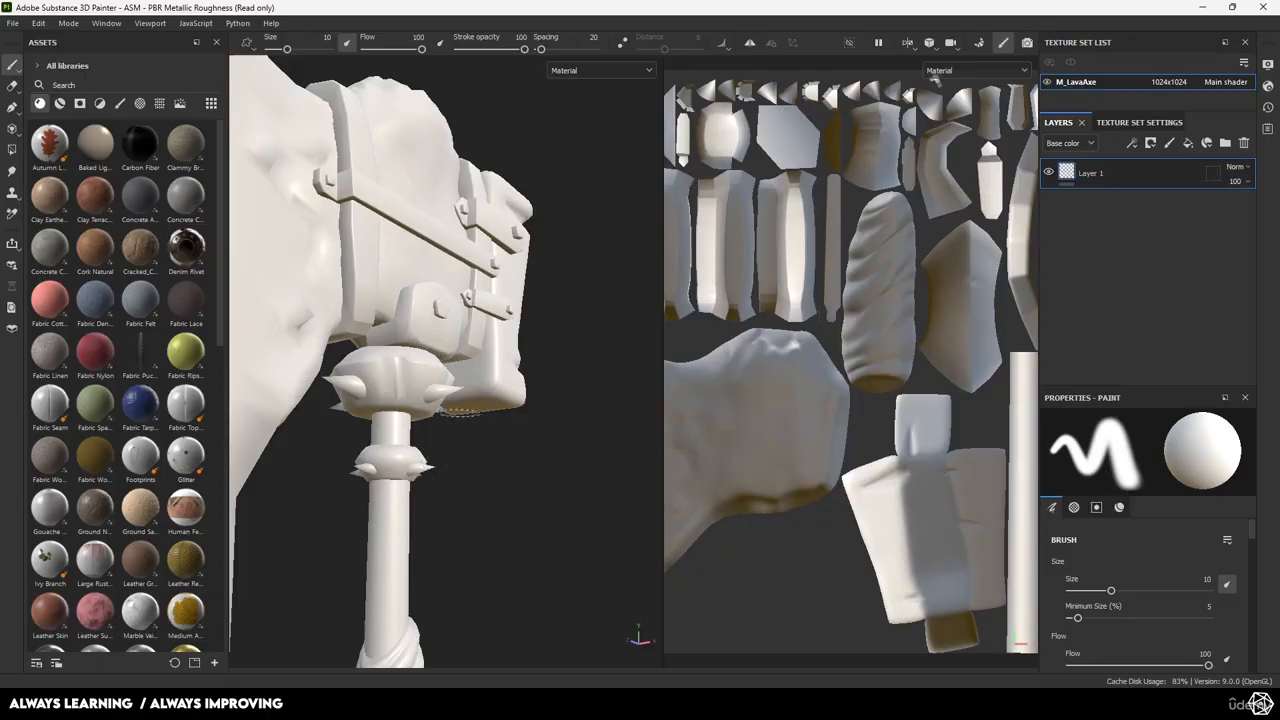
pyautogui.keyDown('alt'); pyautogui.moveTo(348, 427); pyautogui.dragTo(289, 480); pyautogui.keyUp('alt')
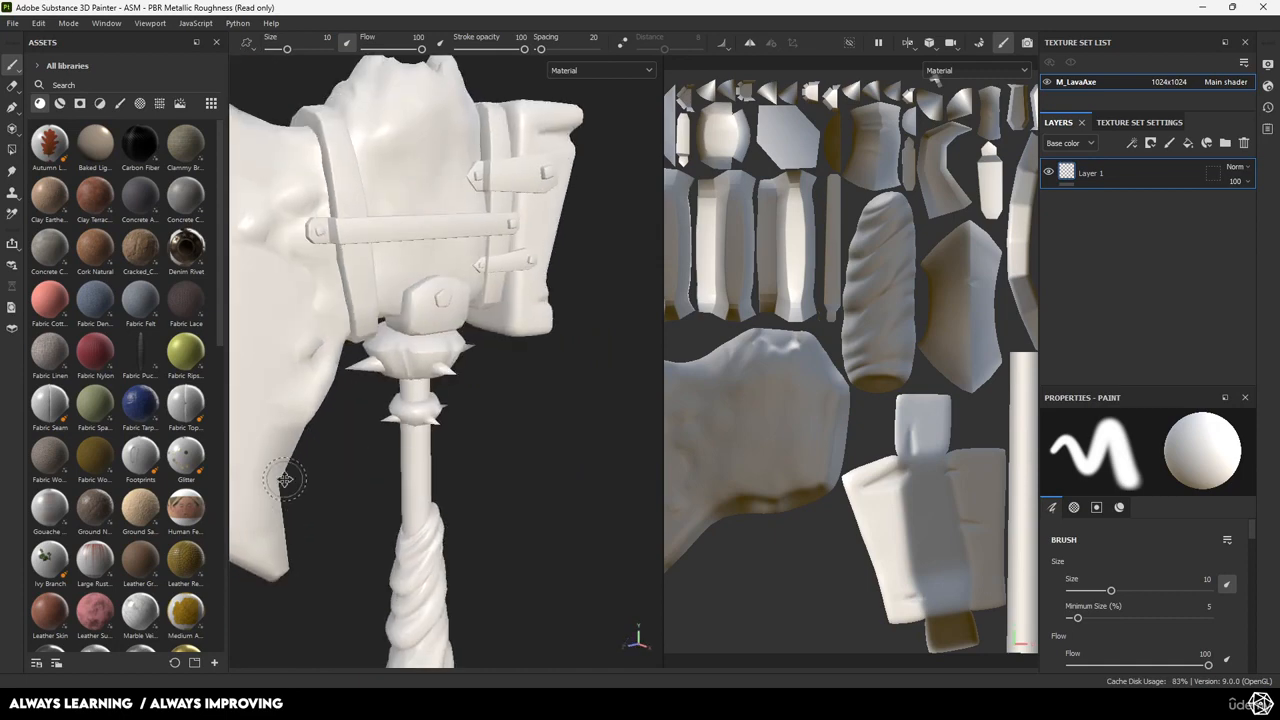
pyautogui.keyDown('alt'); pyautogui.moveTo(289, 480); pyautogui.dragTo(537, 563, button='middle'); pyautogui.keyUp('alt')
pyautogui.scroll(3, 470, 500)
pyautogui.keyDown('alt'); pyautogui.moveTo(432, 450); pyautogui.dragTo(494, 534, button='middle'); pyautogui.keyUp('alt')
pyautogui.moveTo(494, 534)
pyautogui.keyDown('alt'); pyautogui.mouseDown()
pyautogui.moveTo(480, 503)
pyautogui.moveTo(491, 449)
pyautogui.moveTo(457, 514)
pyautogui.moveTo(403, 395)
pyautogui.moveTo(334, 457)
pyautogui.moveTo(523, 443)
pyautogui.moveTo(440, 455)
pyautogui.moveTo(462, 467)
pyautogui.mouseUp(); pyautogui.keyUp('alt')
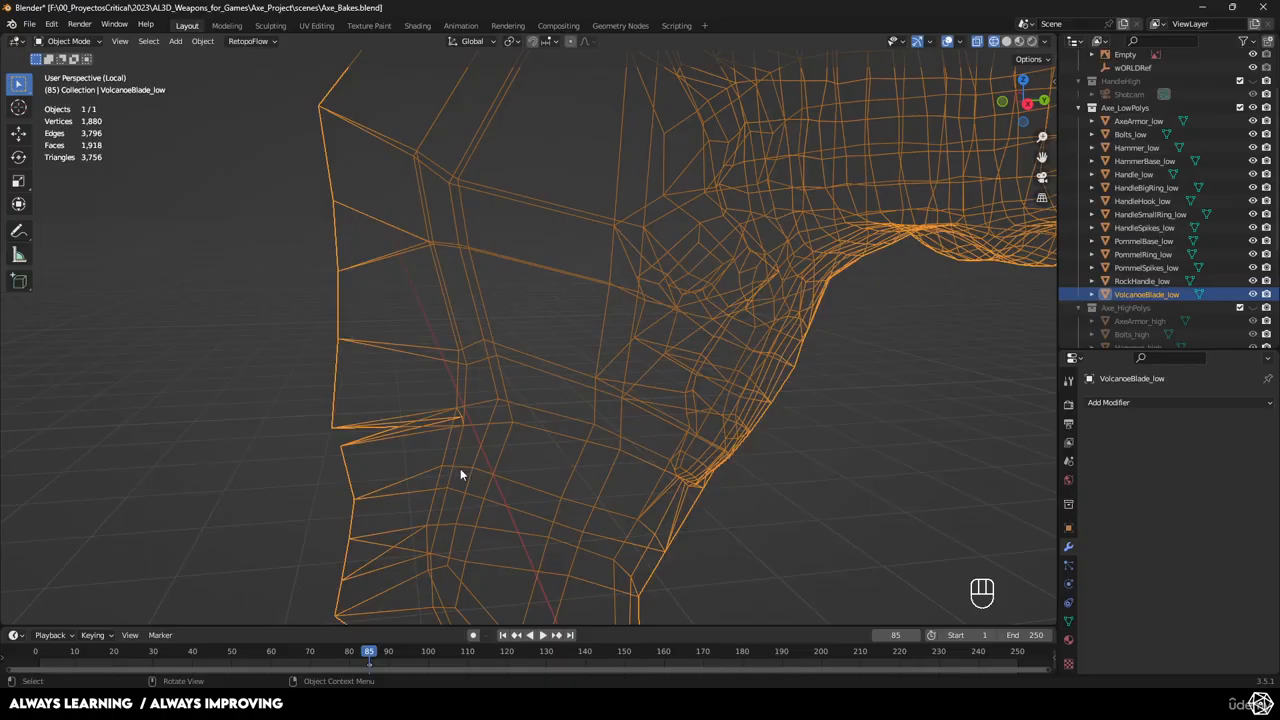
# Select VolcanoeBlade_low with the viewport switched to solid shading.
pyautogui.moveTo(460, 468); pyautogui.dragTo(527, 450, button='middle')
pyautogui.hotkey('alt', 'a')
pyautogui.keyDown('shift'); pyautogui.moveTo(439, 383); pyautogui.dragTo(396, 443, button='middle'); pyautogui.keyUp('shift')
pyautogui.click(494, 343)
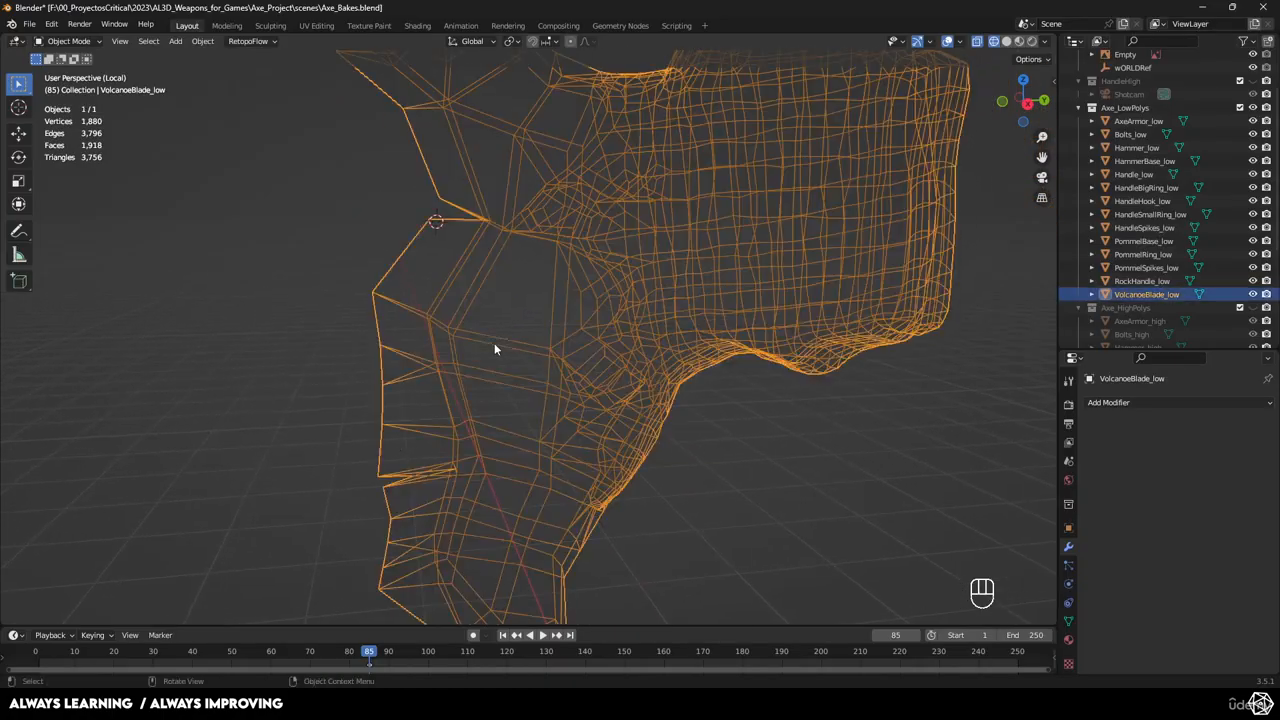
pyautogui.scroll(-4, 546, 360)
pyautogui.scroll(3, 548, 360)
pyautogui.moveTo(546, 361); pyautogui.dragTo(565, 363, button='middle')
pyautogui.press('z')
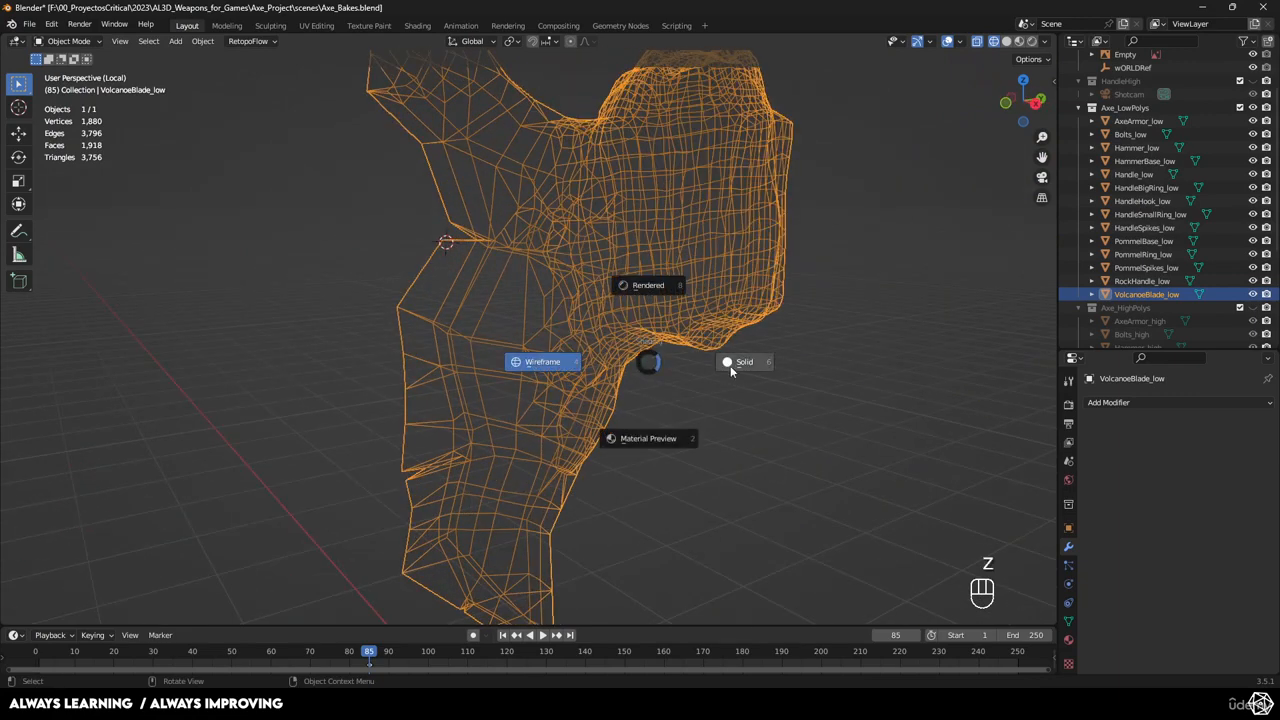
pyautogui.click(737, 363)
pyautogui.click(733, 366)
pyautogui.moveTo(733, 366)
pyautogui.mouseDown(button='middle')
pyautogui.moveTo(617, 383)
pyautogui.moveTo(679, 404)
pyautogui.mouseUp(button='middle')
pyautogui.scroll(-1, 612, 377)
pyautogui.click(569, 356)
pyautogui.scroll(3, 572, 357)
# Add a Triangulate modifier to VolcanoeBlade_low and apply it.
pyautogui.click(1107, 403)
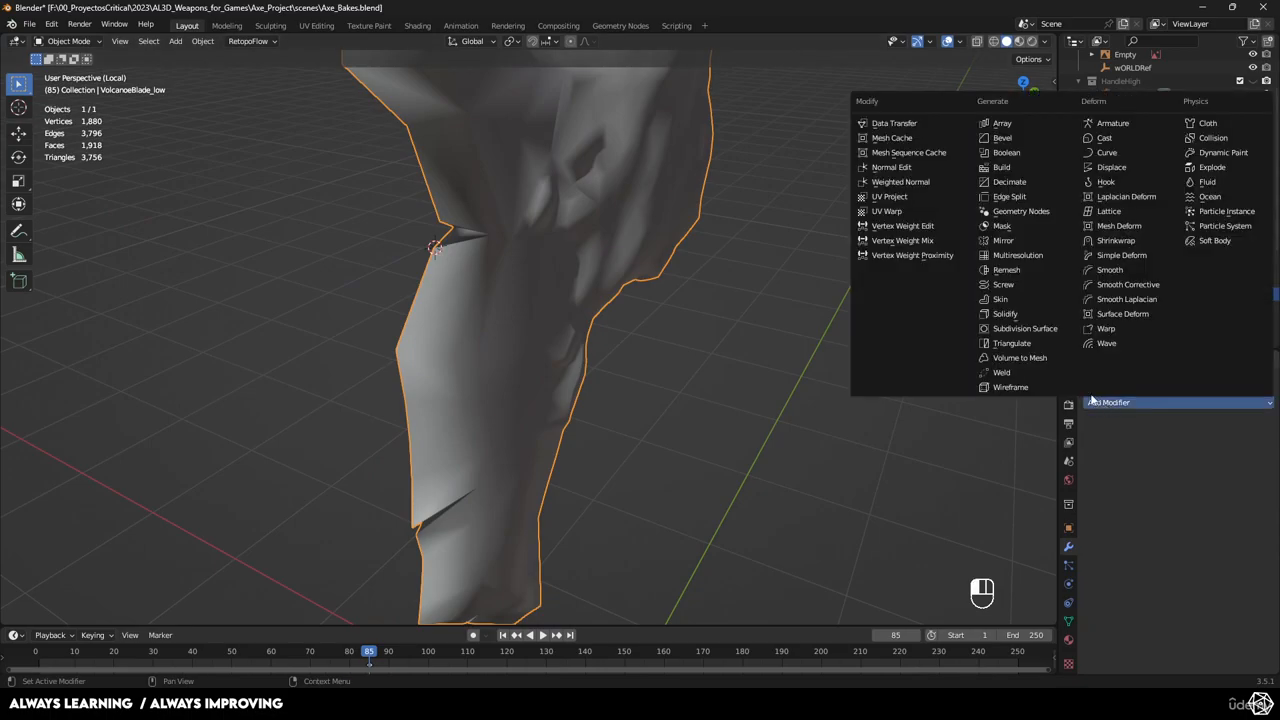
pyautogui.click(1020, 345)
pyautogui.moveTo(1024, 345); pyautogui.dragTo(615, 340, button='middle')
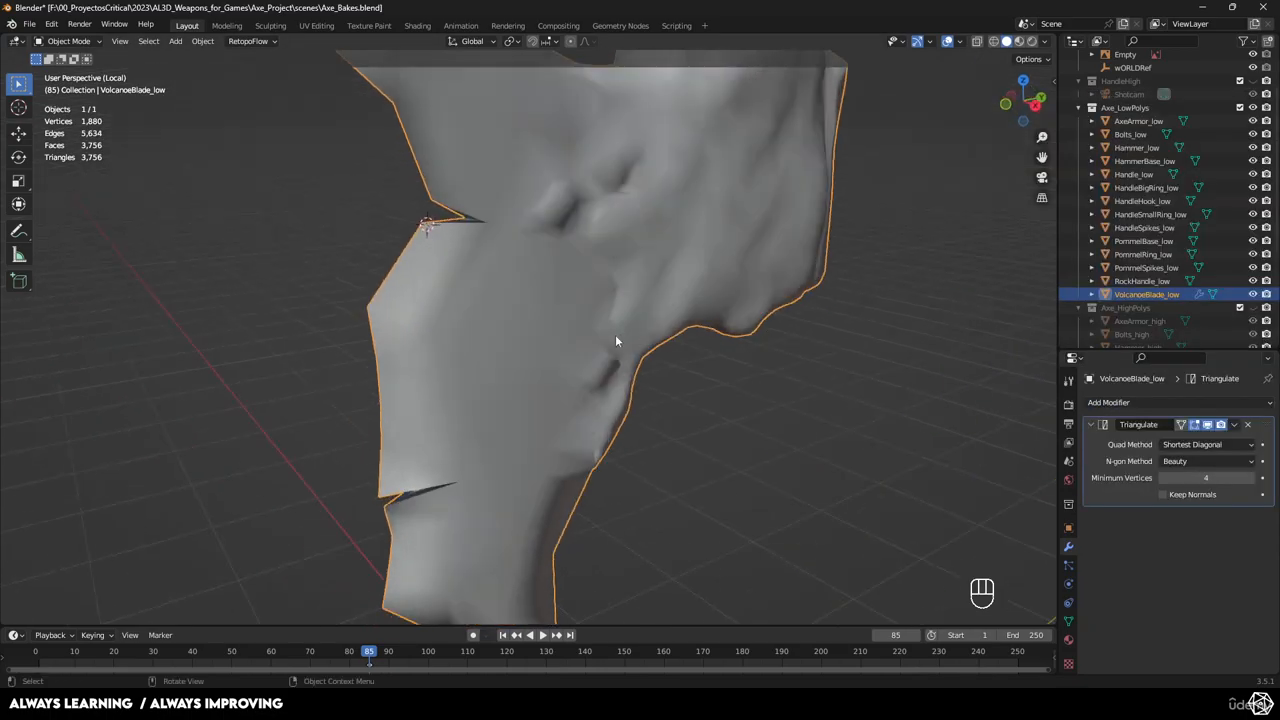
pyautogui.click(543, 335)
pyautogui.moveTo(674, 369)
pyautogui.mouseDown(button='middle')
pyautogui.moveTo(646, 417)
pyautogui.moveTo(666, 383)
pyautogui.moveTo(690, 378)
pyautogui.mouseUp(button='middle')
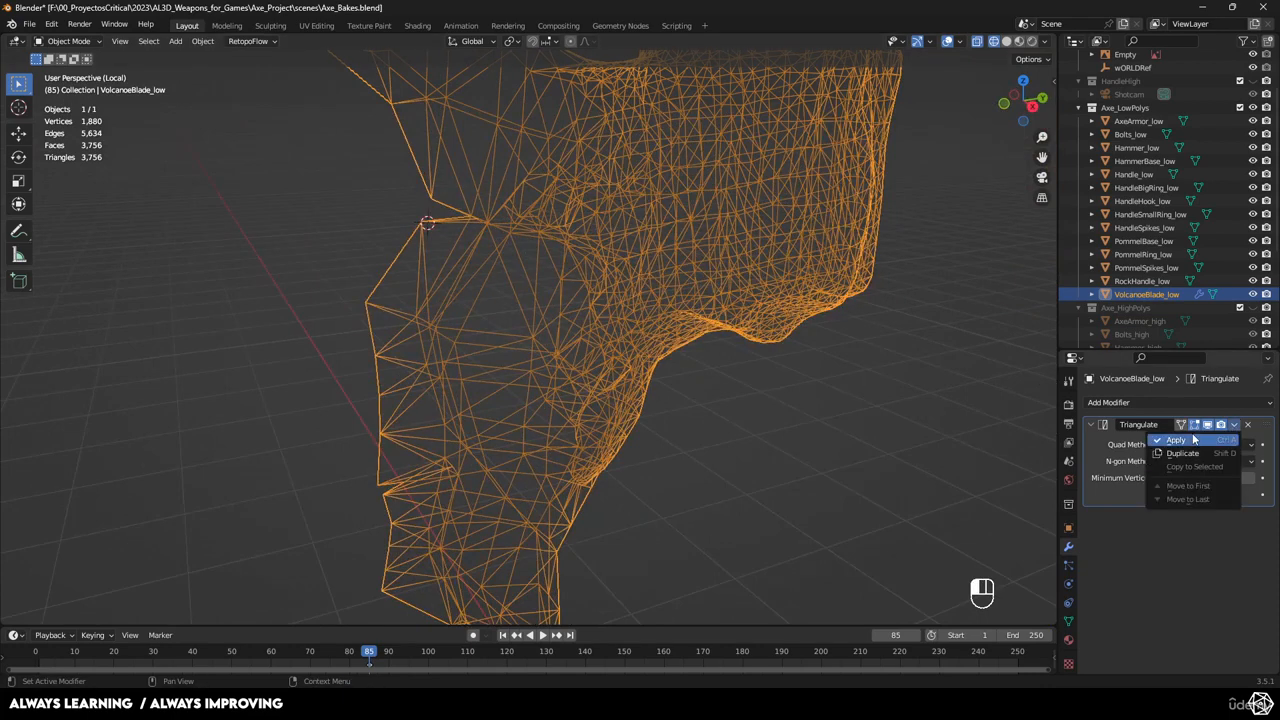
pyautogui.click(1180, 440)
# Restore solid shading, leave local view and deselect to show the whole axe.
pyautogui.click(862, 432)
pyautogui.press('z')
pyautogui.click(940, 430)
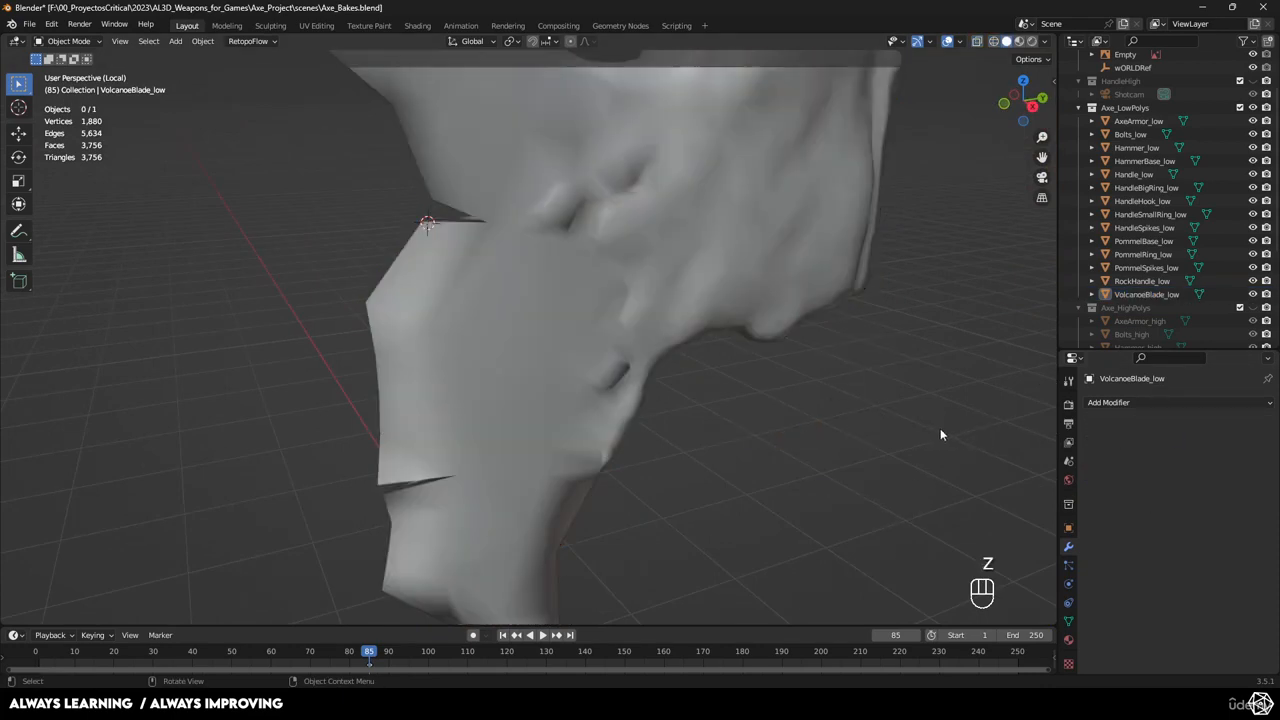
pyautogui.moveTo(940, 430)
pyautogui.mouseDown(button='middle')
pyautogui.moveTo(719, 400)
pyautogui.moveTo(634, 318)
pyautogui.mouseUp(button='middle')
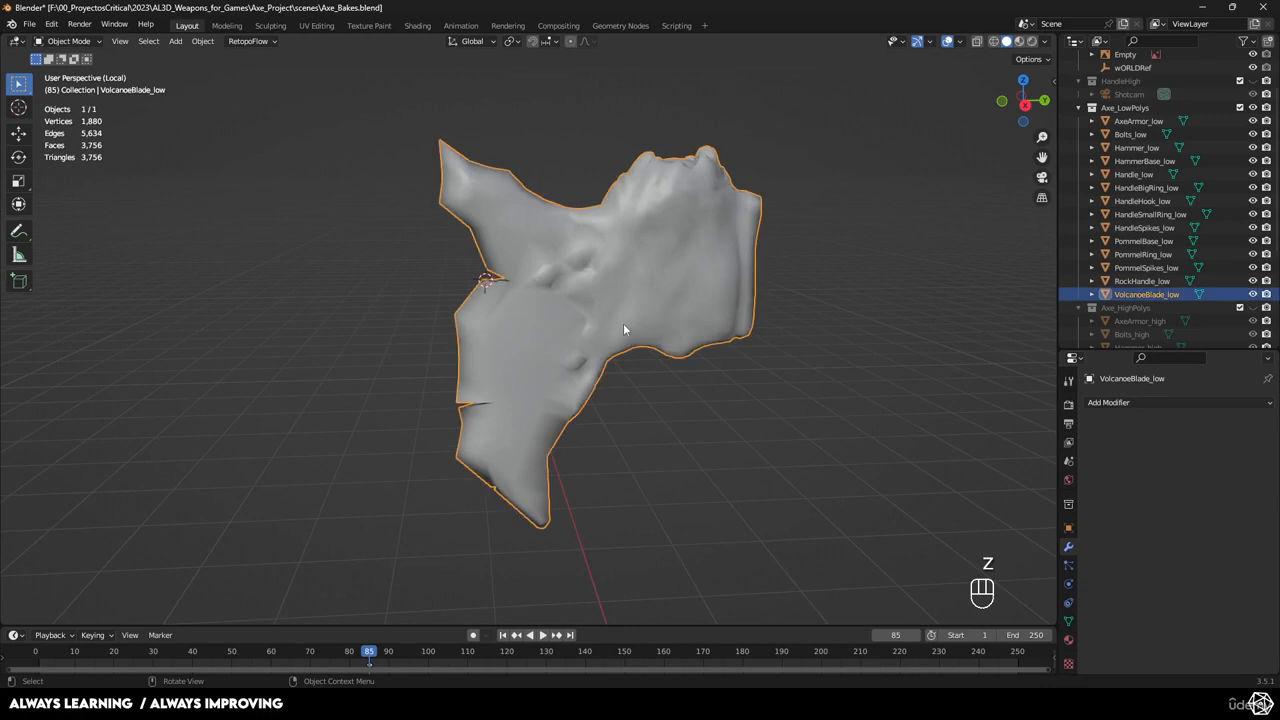
pyautogui.moveTo(850, 254); pyautogui.dragTo(868, 291, button='middle')
pyautogui.press('KP_Divide')
pyautogui.click(615, 278)
pyautogui.moveTo(615, 278); pyautogui.dragTo(898, 248, button='middle')
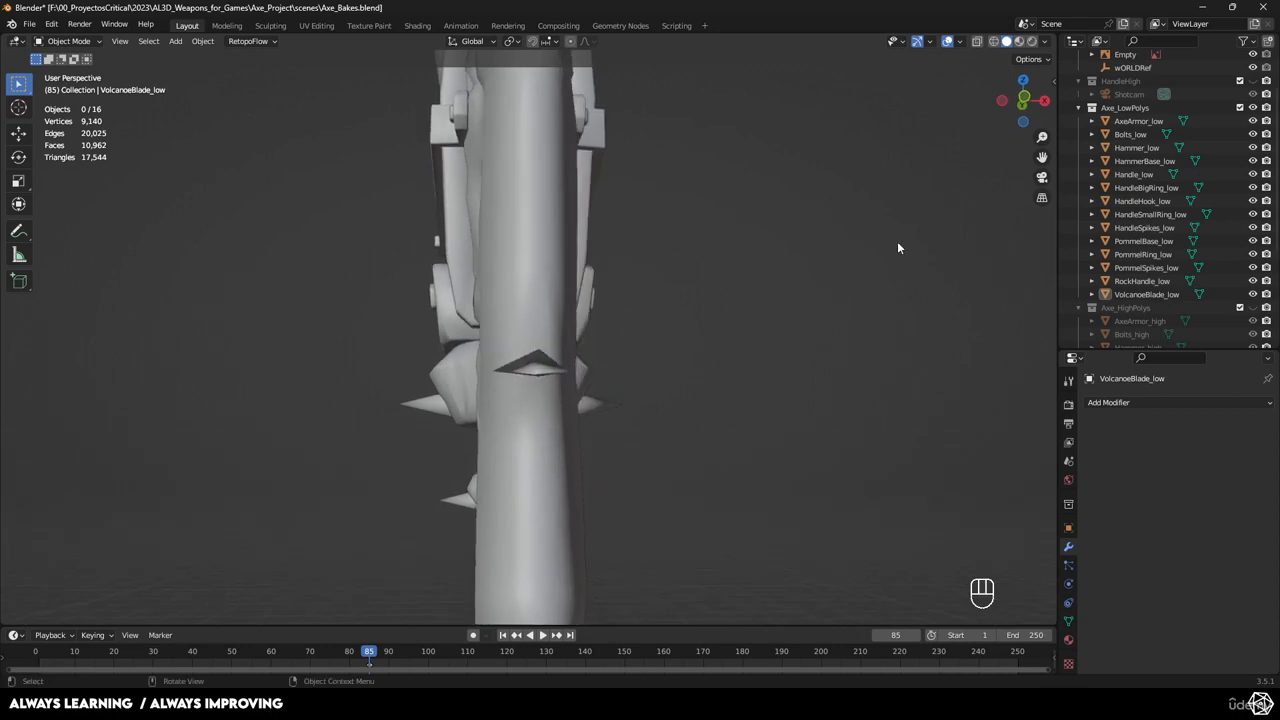
# Select the low-poly axe parts and export them as FBX, overwriting AxeLava.fbx.
pyautogui.click(1133, 120)
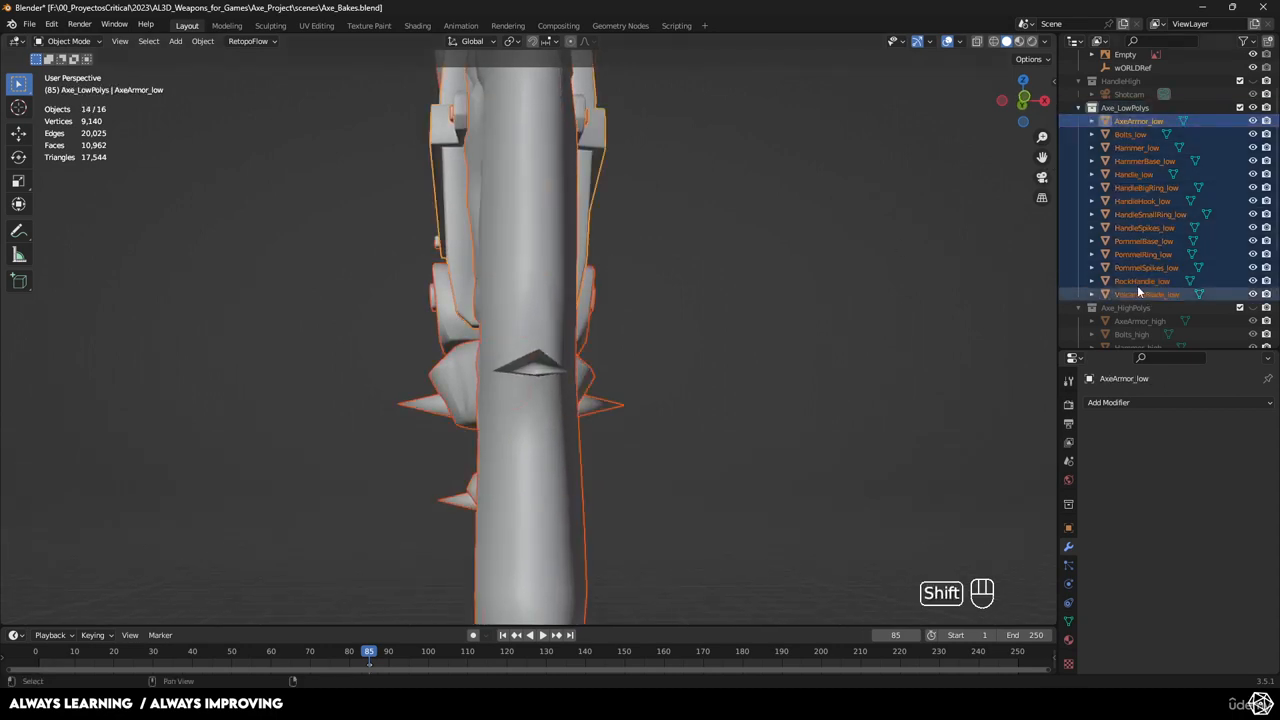
pyautogui.click(30, 24)
pyautogui.moveTo(111, 221)
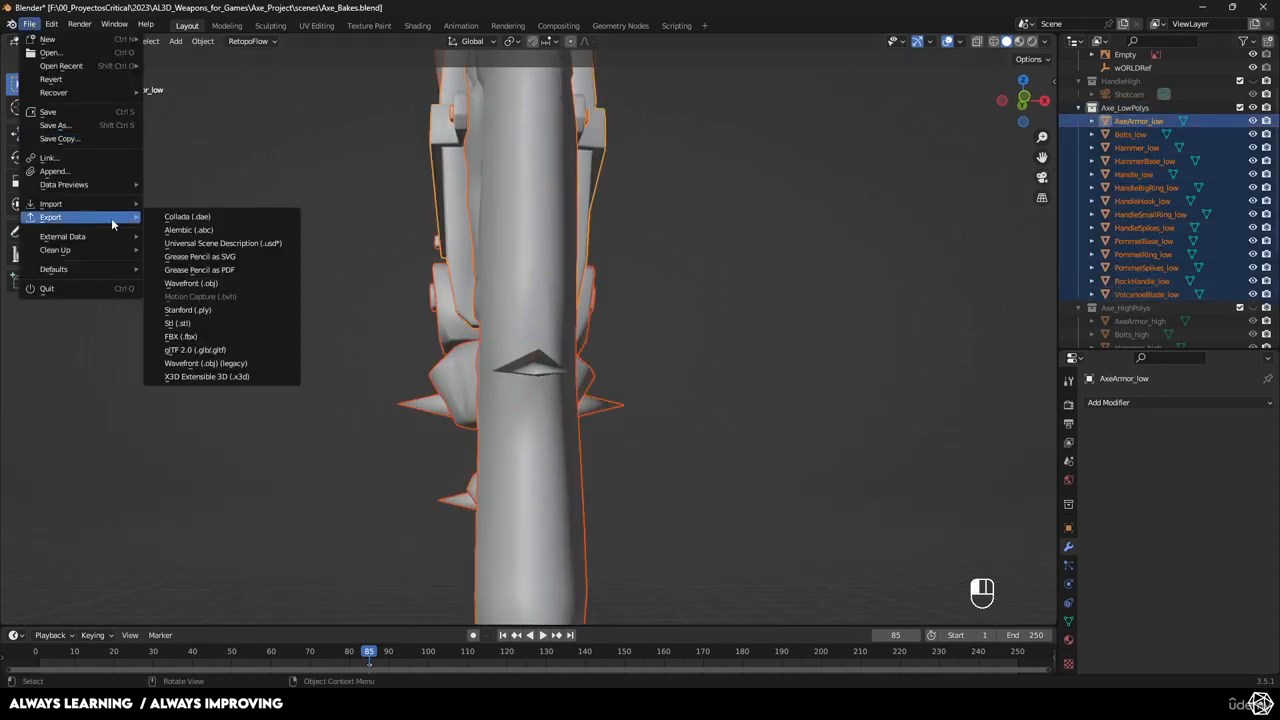
pyautogui.click(211, 336)
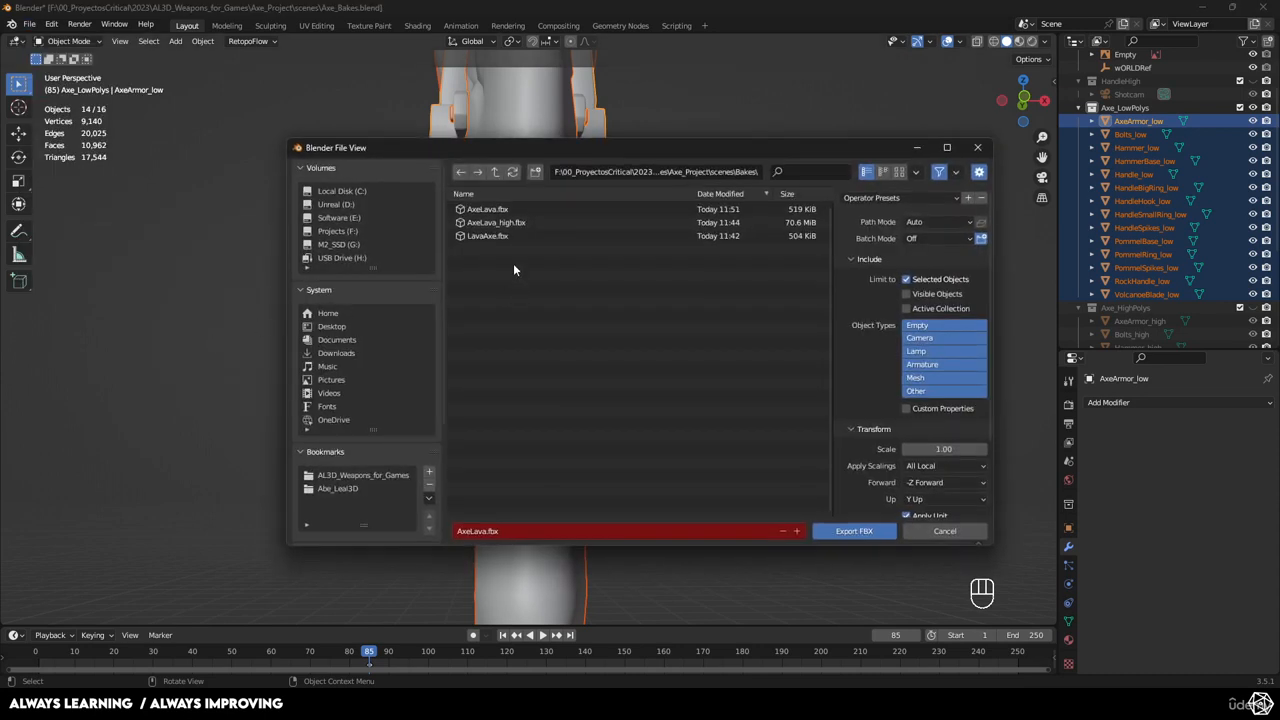
pyautogui.click(853, 531)
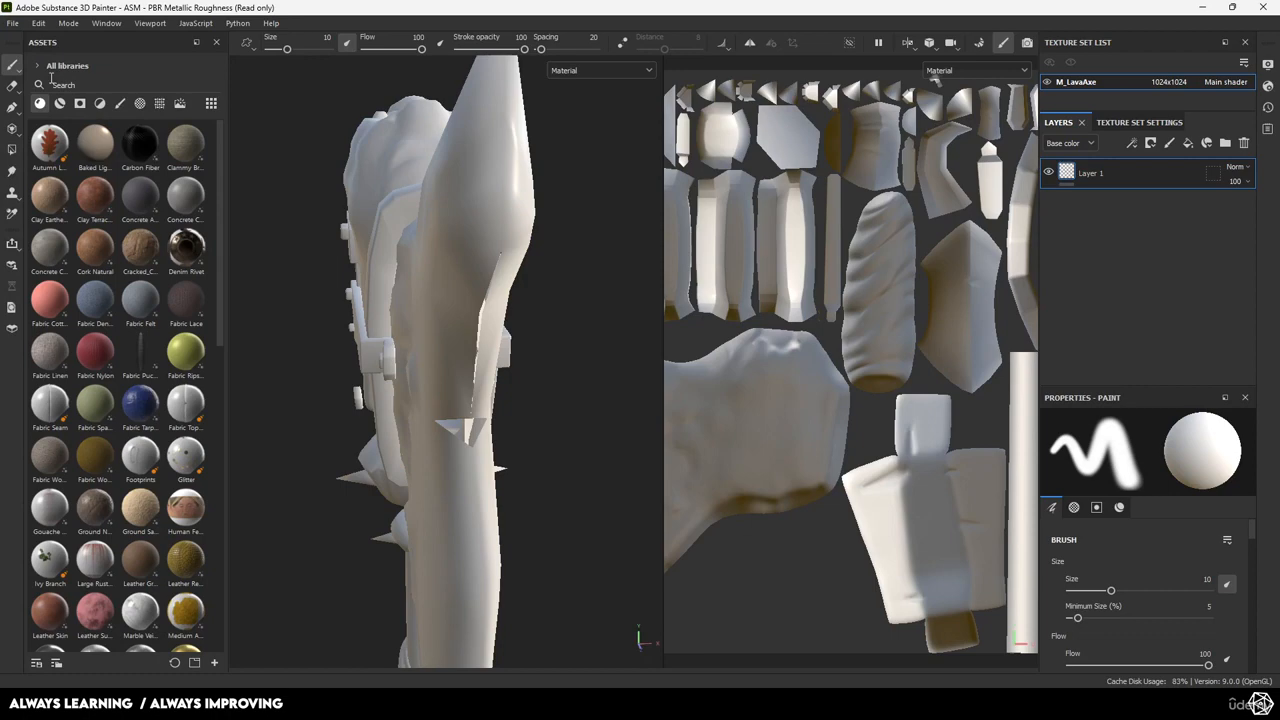
# Create a new Painter project from the re-exported axe FBX, discarding the old project's changes.
pyautogui.click(13, 23)
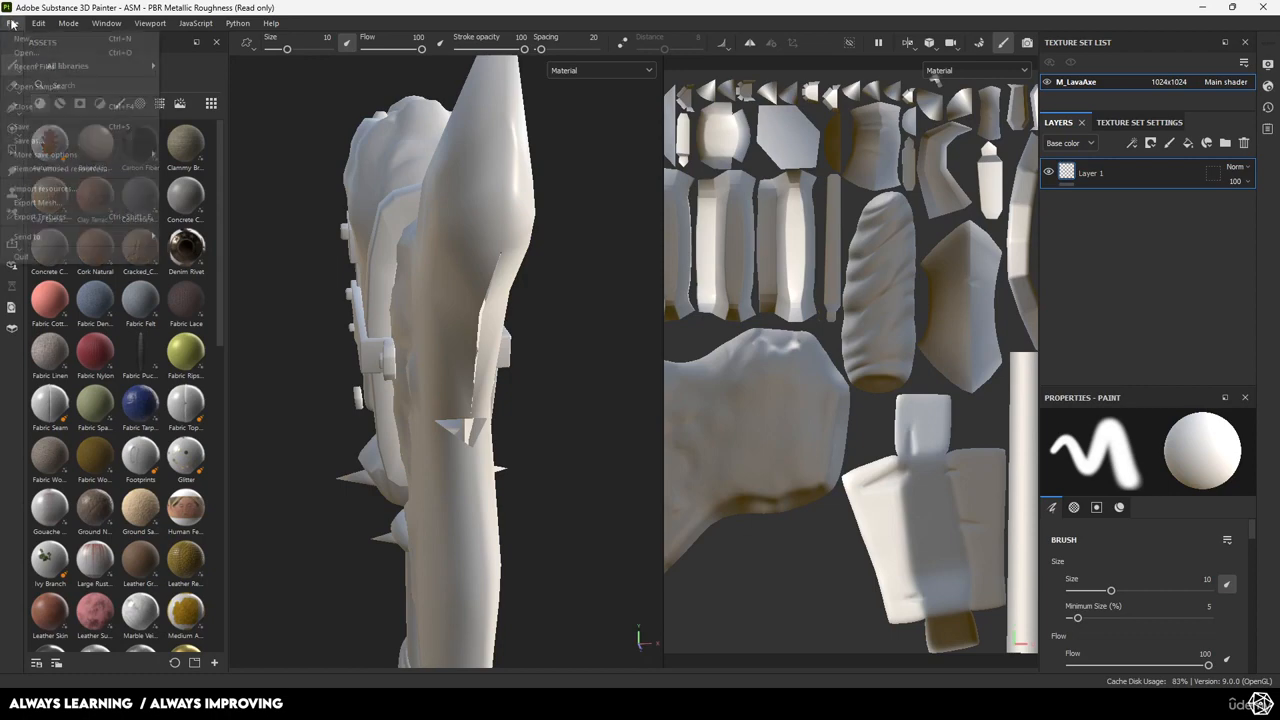
pyautogui.click(20, 44)
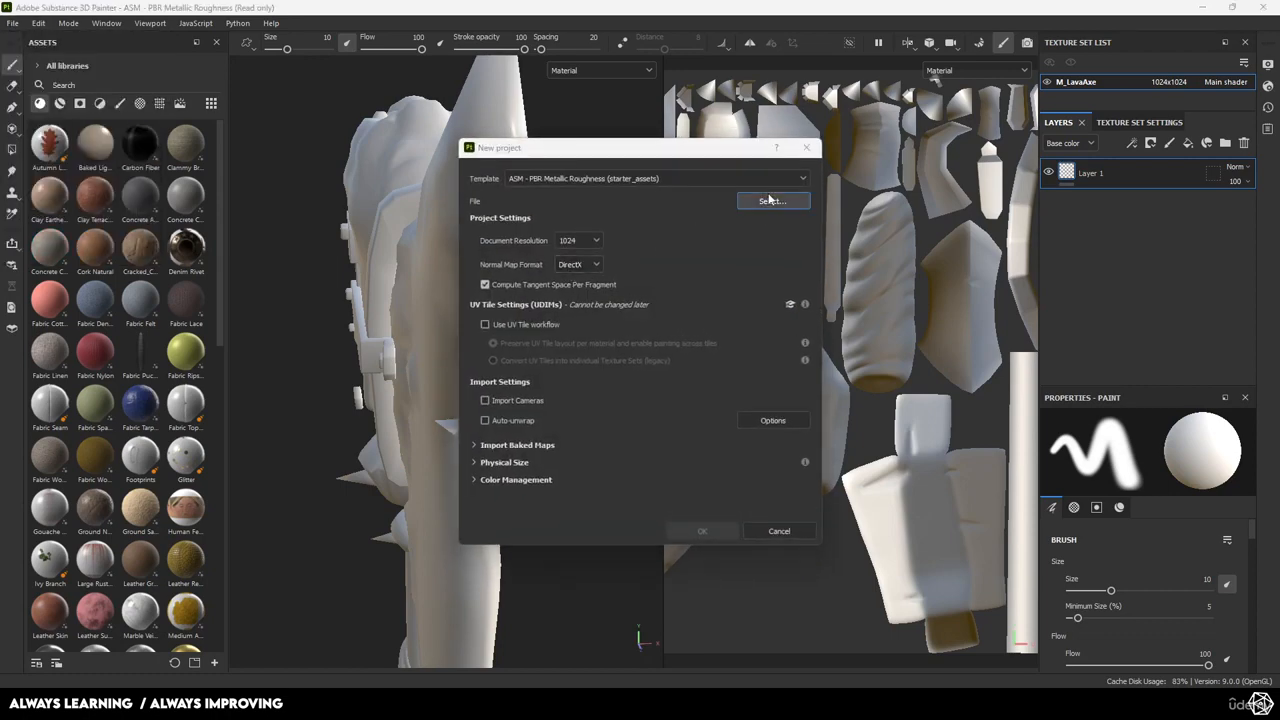
pyautogui.click(771, 200)
pyautogui.doubleClick(633, 260)
pyautogui.click(702, 531)
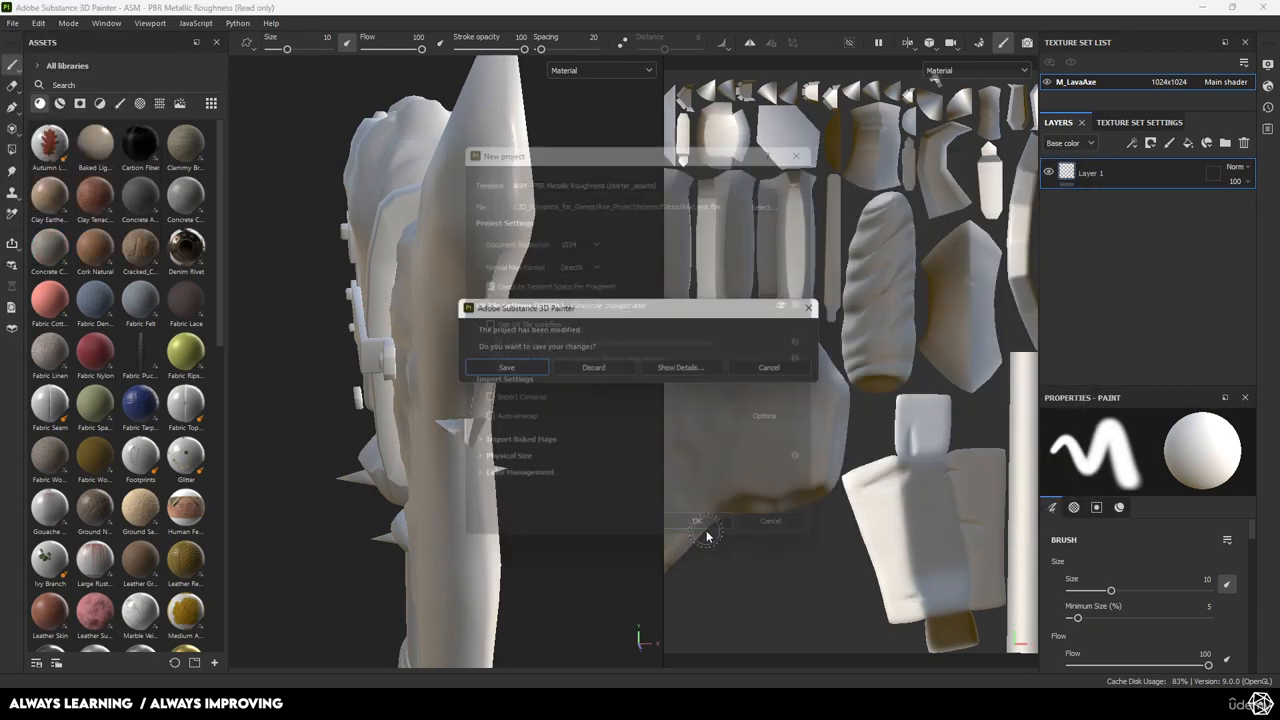
pyautogui.click(580, 367)
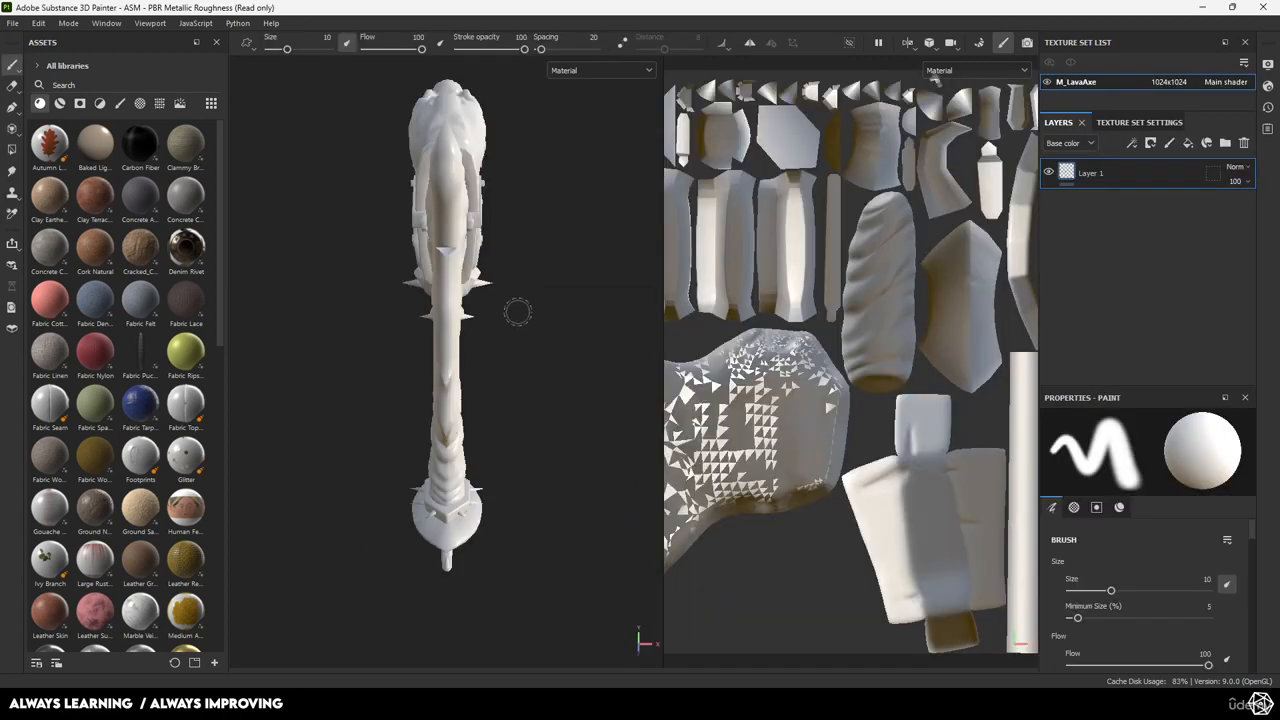
# Orbit and zoom around the axe head and blade to inspect the loaded mesh.
pyautogui.keyDown('alt'); pyautogui.moveTo(561, 327); pyautogui.dragTo(353, 280); pyautogui.keyUp('alt')
pyautogui.keyDown('alt'); pyautogui.moveTo(353, 280); pyautogui.dragTo(443, 429, button='middle'); pyautogui.keyUp('alt')
pyautogui.scroll(4, 443, 429)
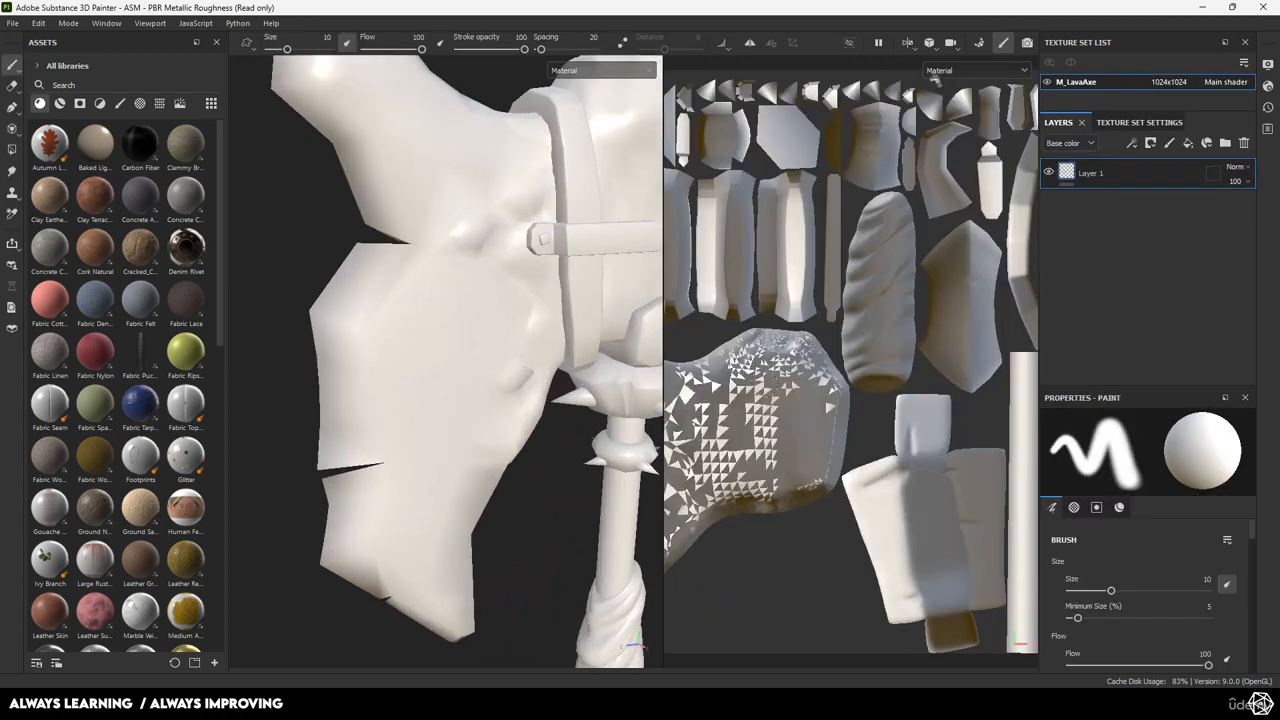
pyautogui.scroll(-5, 780, 382)
pyautogui.scroll(10, 819, 387)
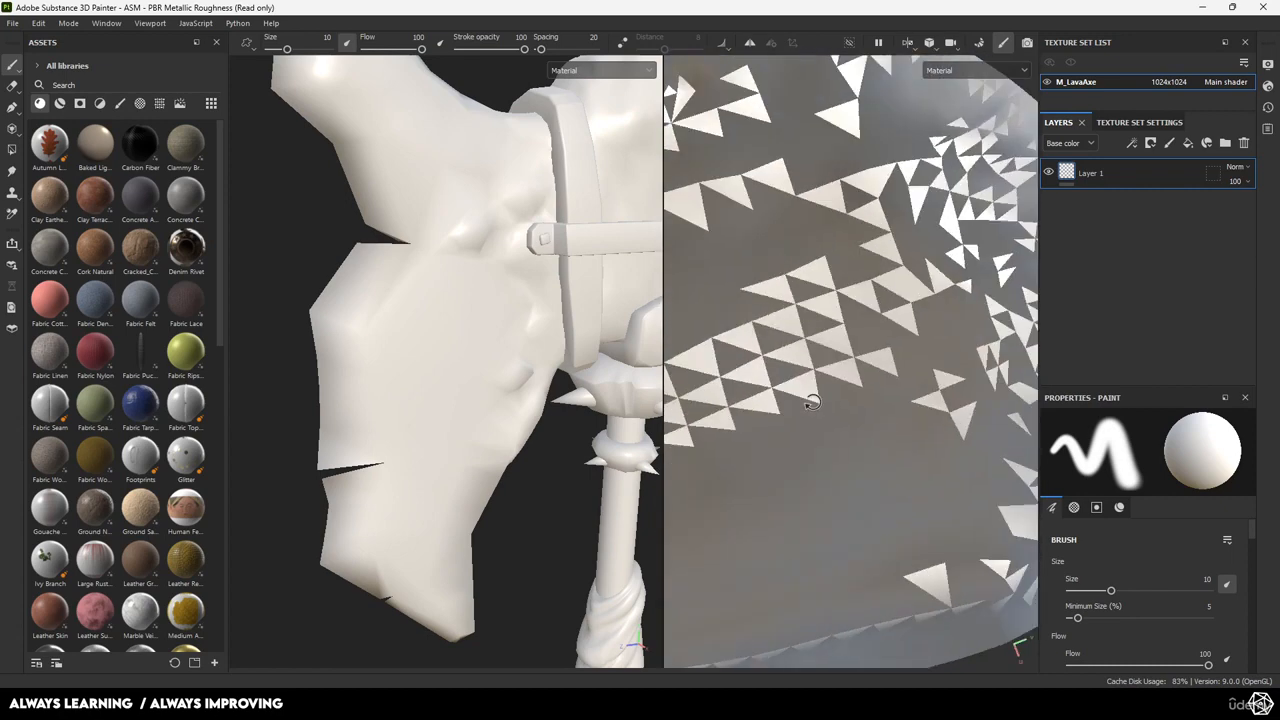
pyautogui.scroll(3, 766, 330)
pyautogui.keyDown('alt'); pyautogui.moveTo(457, 334); pyautogui.dragTo(551, 220); pyautogui.keyUp('alt')
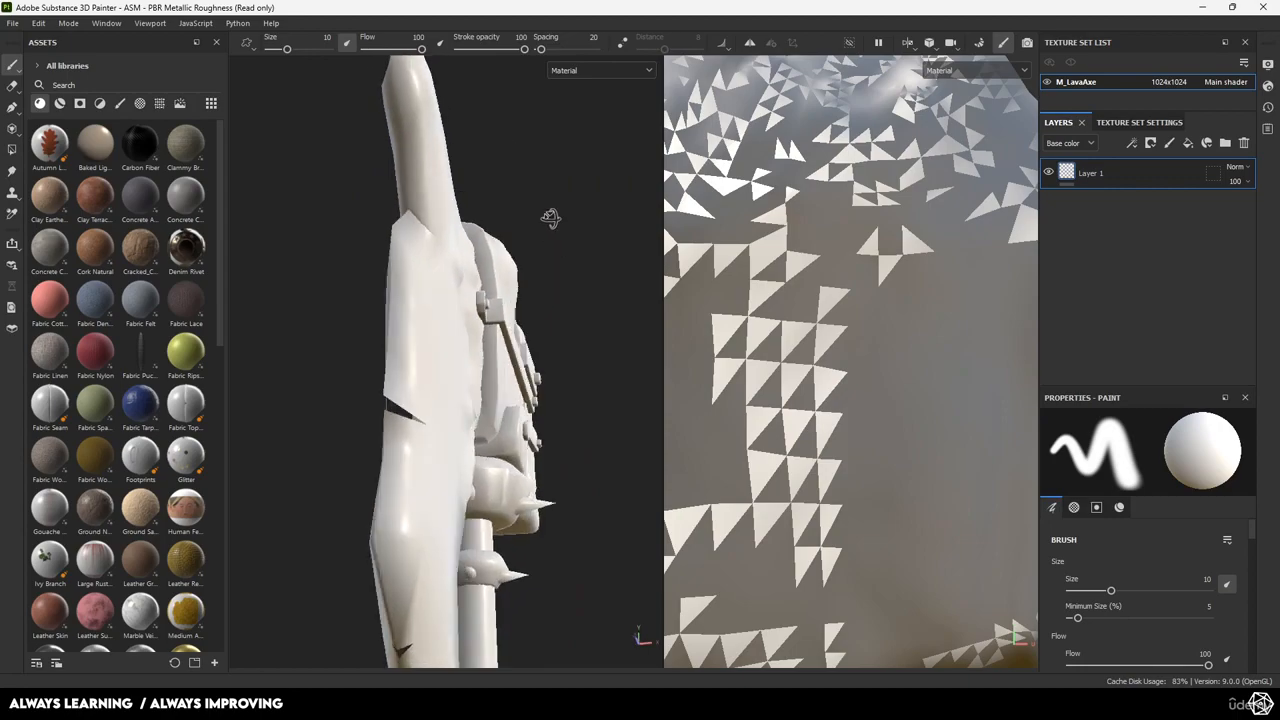
pyautogui.scroll(4, 433, 251)
pyautogui.keyDown('alt'); pyautogui.moveTo(433, 251); pyautogui.dragTo(400, 300); pyautogui.keyUp('alt')
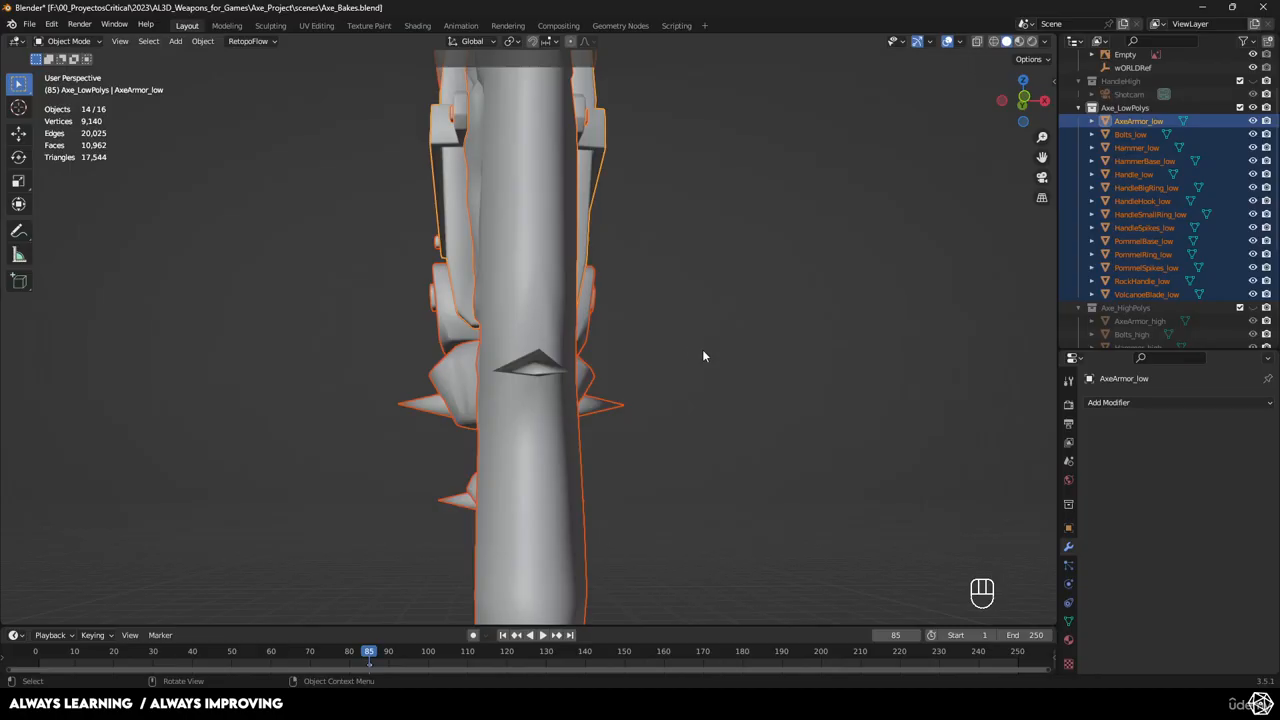
# Undo the blade's triangulation and isolate VolcanoeBlade_low in local view.
pyautogui.hotkey('ctrl', 'z')
pyautogui.hotkey('ctrl', 'z')
pyautogui.hotkey('ctrl', 'z')
pyautogui.hotkey('ctrl', 'z')
pyautogui.hotkey('ctrl', 'z')
pyautogui.hotkey('ctrl', 'z')
pyautogui.hotkey('ctrl', 'z')
pyautogui.hotkey('ctrl', 'z')
pyautogui.hotkey('ctrl', 'z')
pyautogui.hotkey('ctrl', 'z')
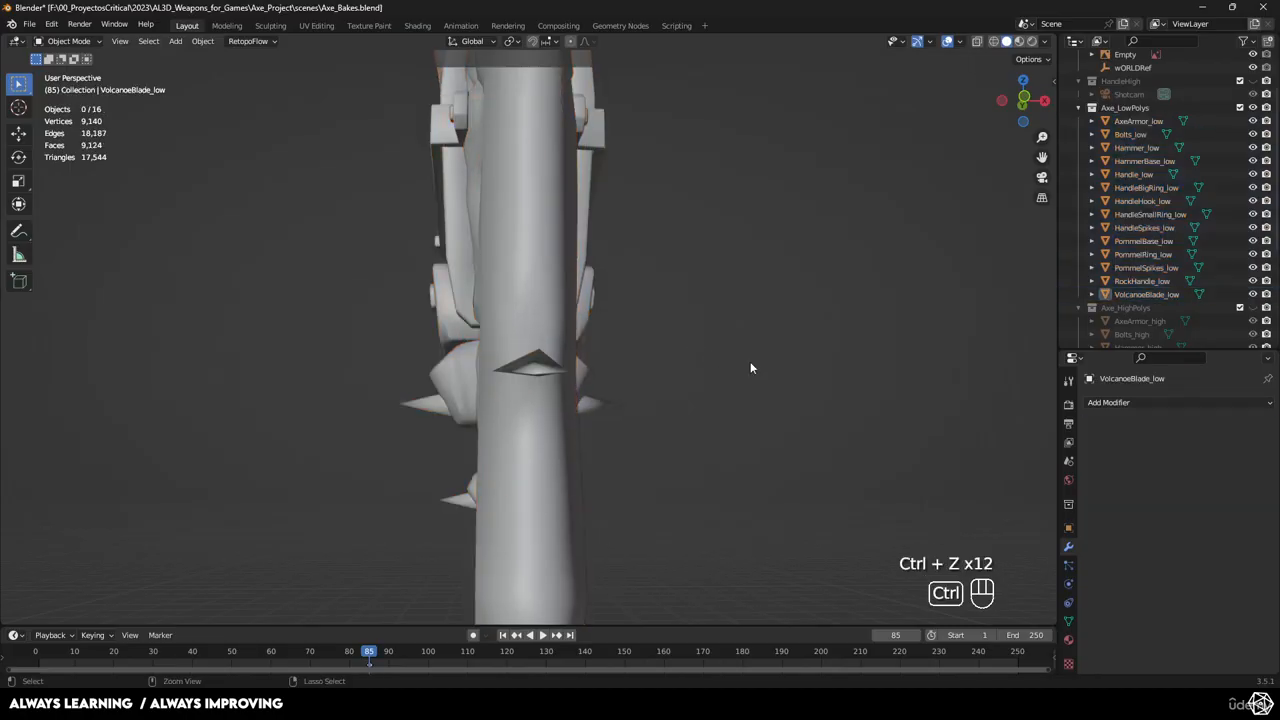
pyautogui.moveTo(578, 420); pyautogui.dragTo(508, 443, button='middle')
pyautogui.press('KP_Divide')
pyautogui.scroll(5, 470, 353)
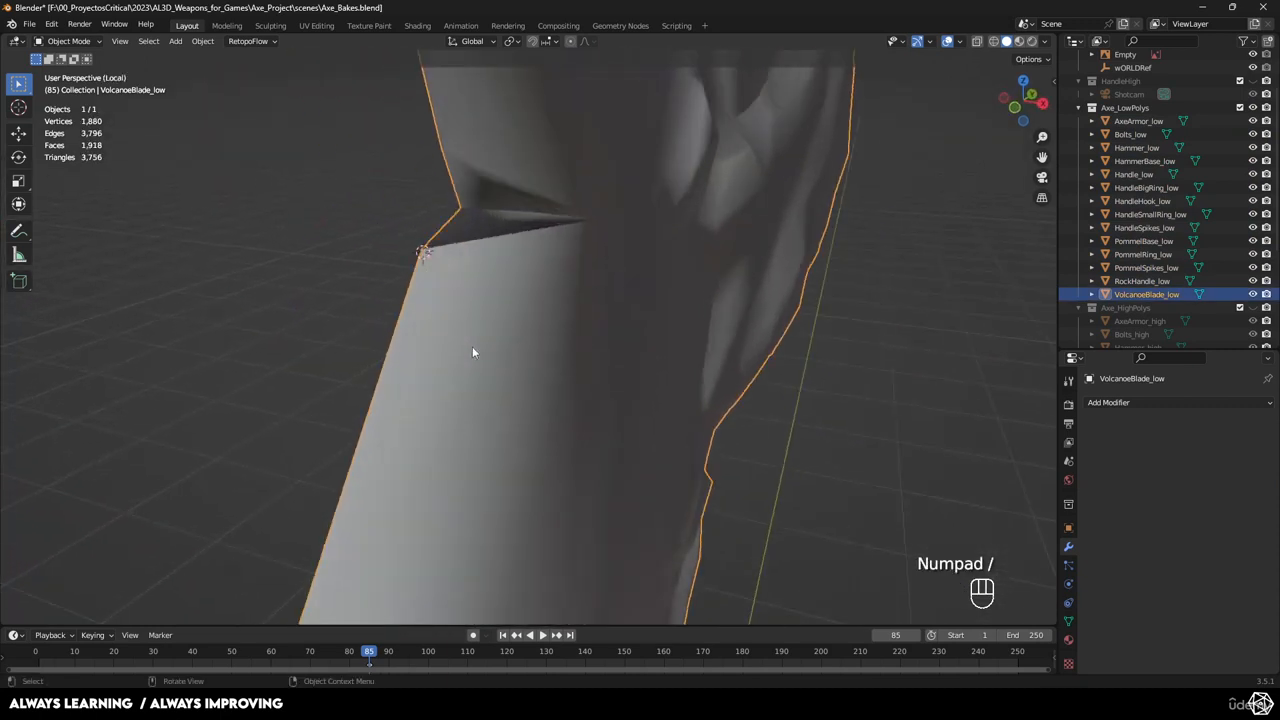
pyautogui.moveTo(473, 352); pyautogui.dragTo(503, 306, button='middle')
# Preview the blade in Rendered shading, return to Solid, and enter Edit Mode at the notch.
pyautogui.press('z')
pyautogui.click(575, 298)
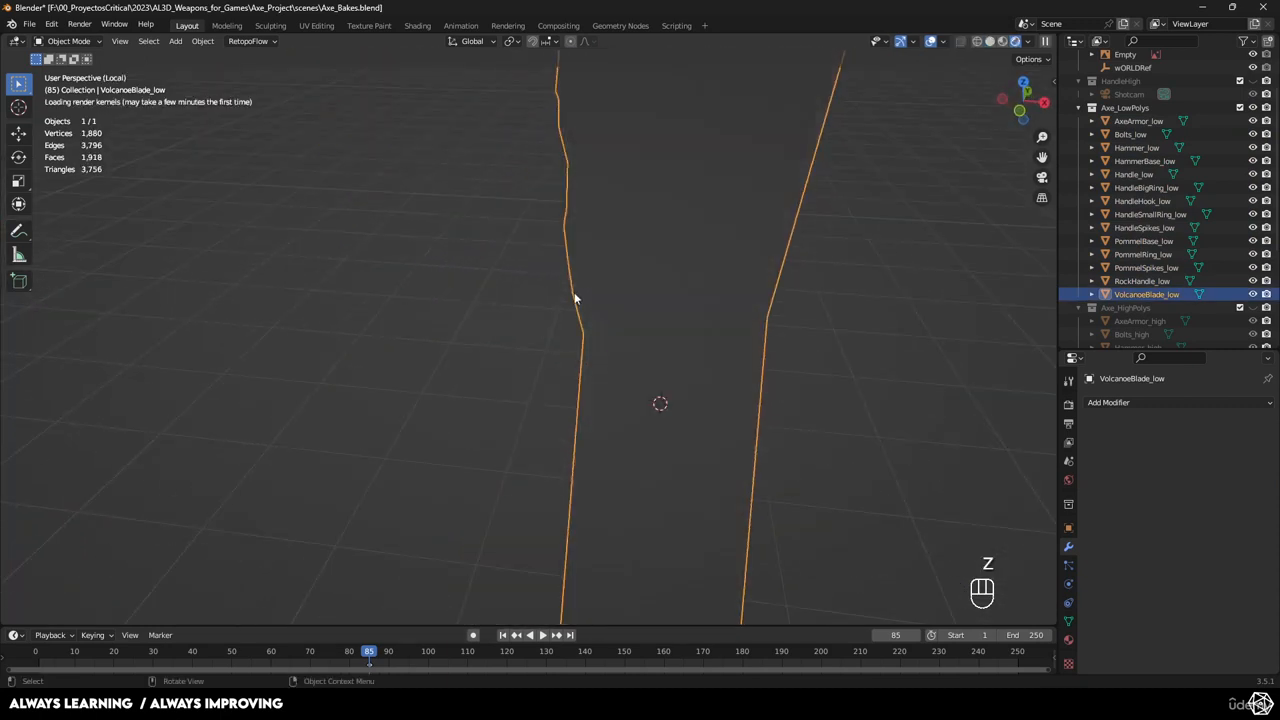
pyautogui.press('z')
pyautogui.click(752, 337)
pyautogui.moveTo(752, 337)
pyautogui.mouseDown(button='middle')
pyautogui.moveTo(560, 290)
pyautogui.moveTo(566, 306)
pyautogui.moveTo(602, 233)
pyautogui.mouseUp(button='middle')
pyautogui.press('Tab')
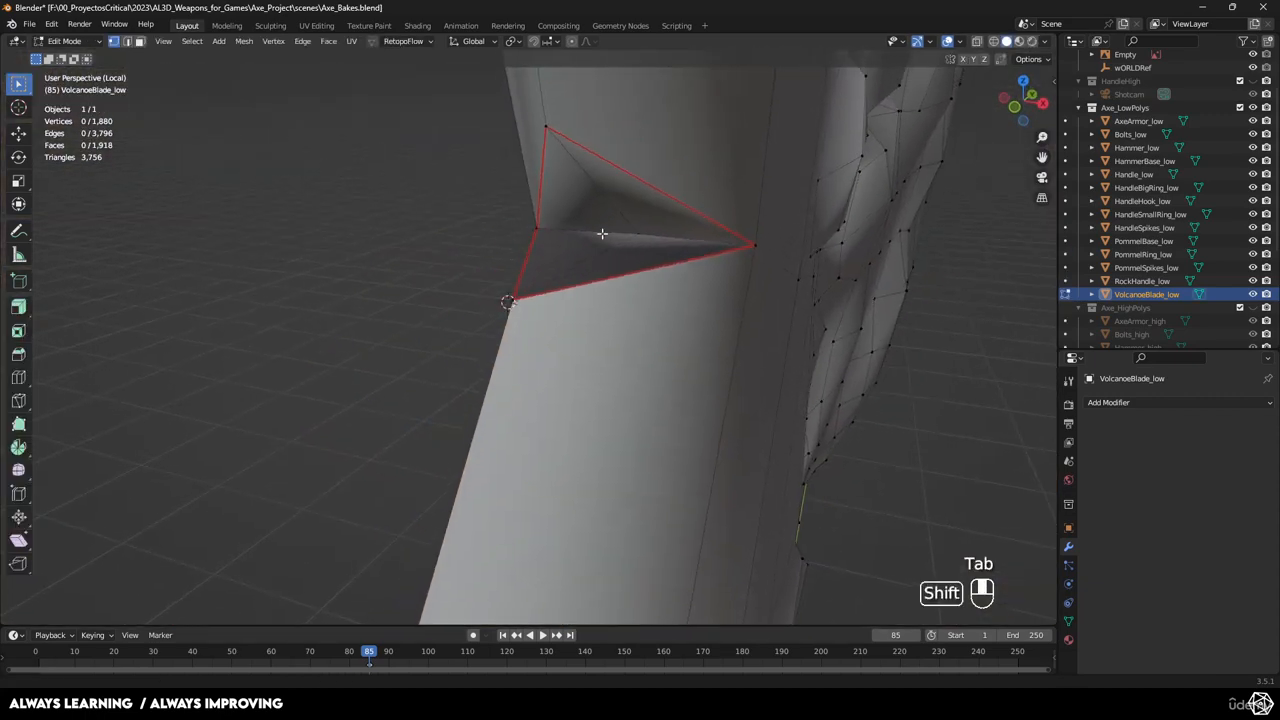
# Delete the four faces of the first triangular notch piece on the blade.
pyautogui.press('x')
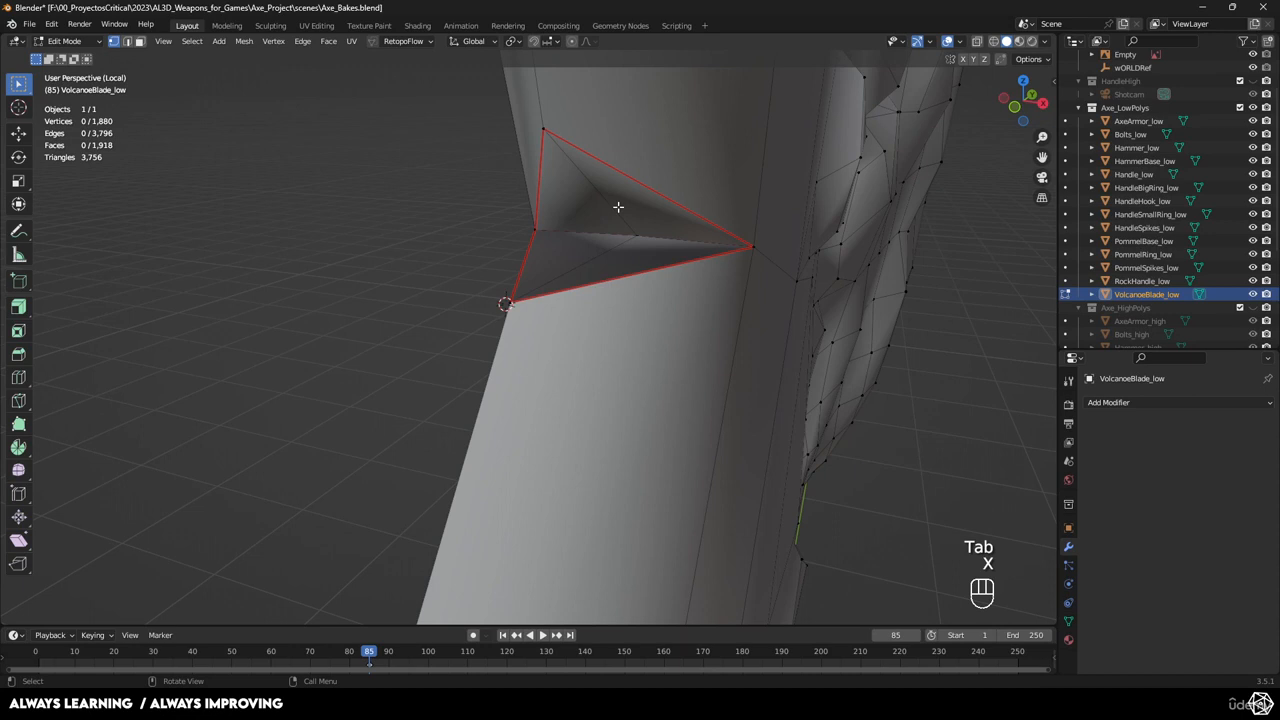
pyautogui.press('x')
pyautogui.click(560, 202)
pyautogui.keyDown('shift'); pyautogui.click(630, 205); pyautogui.keyUp('shift')
pyautogui.keyDown('shift'); pyautogui.click(622, 258); pyautogui.keyUp('shift')
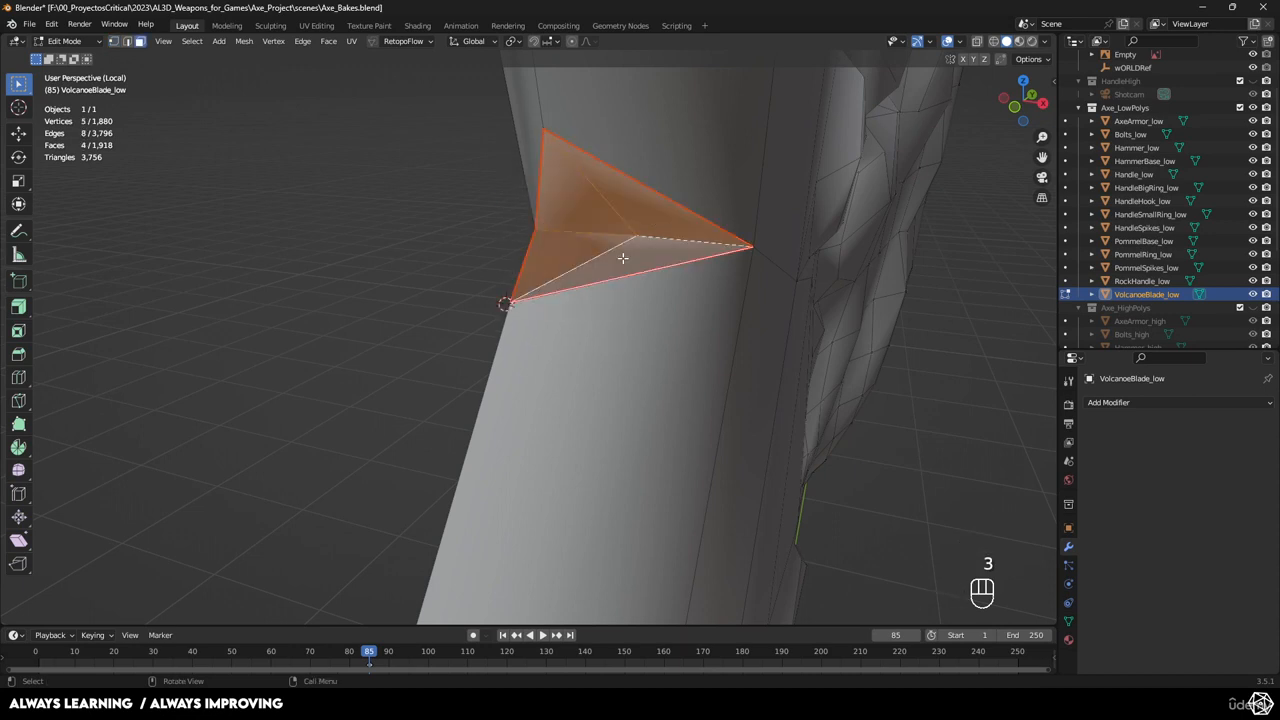
pyautogui.press('x')
pyautogui.click(622, 258)
pyautogui.moveTo(456, 288); pyautogui.dragTo(661, 347, button='middle')
# Delete the remaining faces along the hole's lower edge.
pyautogui.keyDown('alt'); pyautogui.click(607, 333); pyautogui.keyUp('alt')
pyautogui.keyDown('shift'); pyautogui.click(798, 258); pyautogui.keyUp('shift')
pyautogui.press('x')
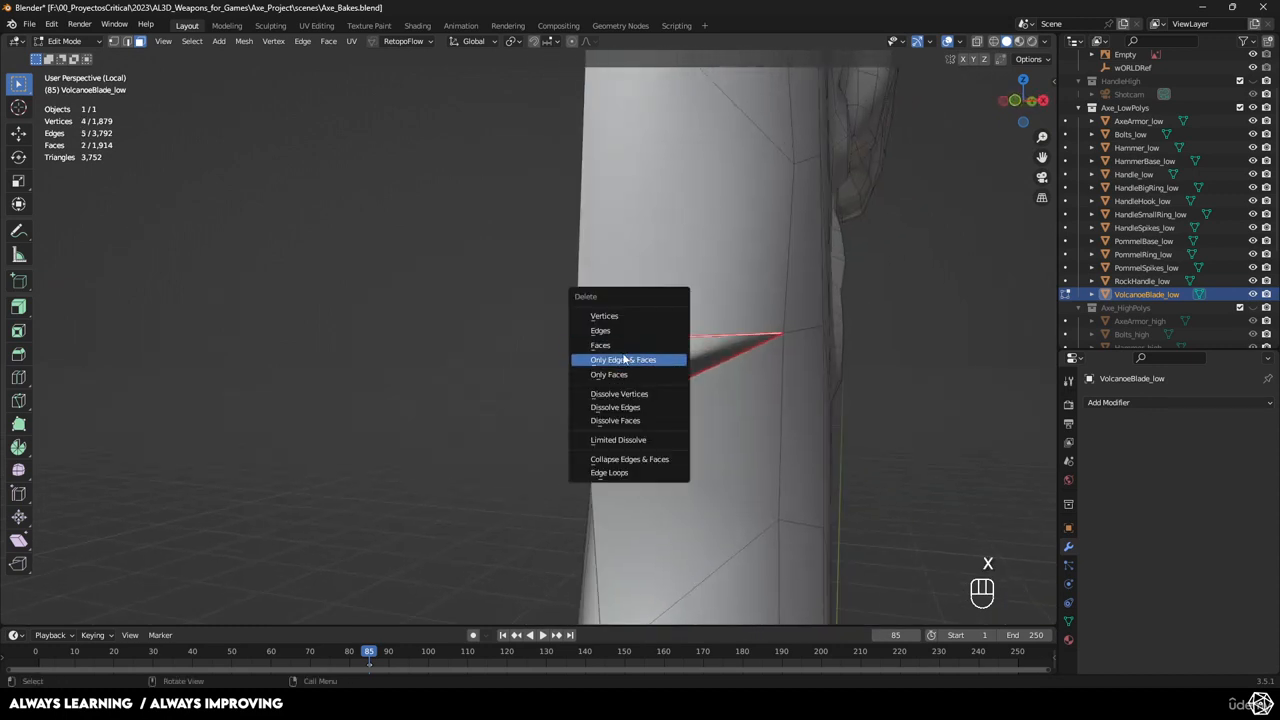
pyautogui.click(621, 345)
pyautogui.press('x')
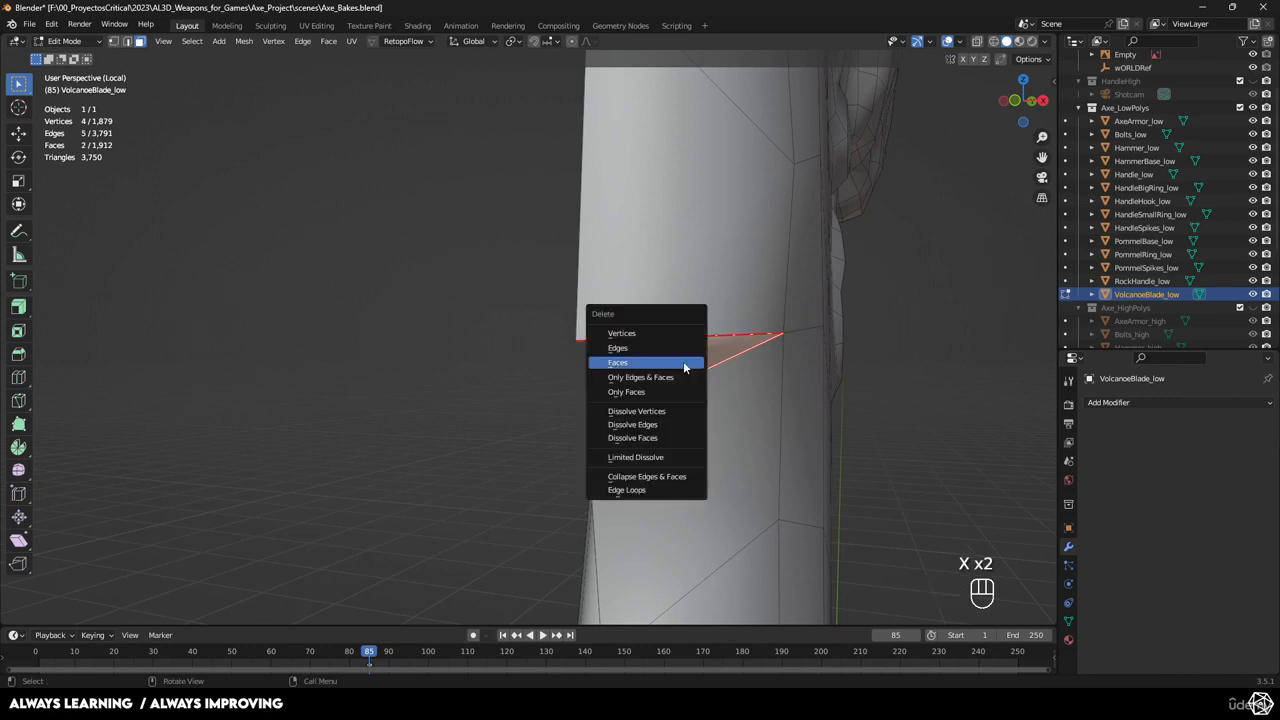
pyautogui.click(690, 360)
# Delete the three cavity faces inside the small notch along the blade's edge.
pyautogui.moveTo(737, 372); pyautogui.dragTo(735, 291, button='middle')
pyautogui.scroll(2, 735, 291)
pyautogui.keyDown('shift'); pyautogui.moveTo(686, 490); pyautogui.dragTo(649, 403, button='middle'); pyautogui.keyUp('shift')
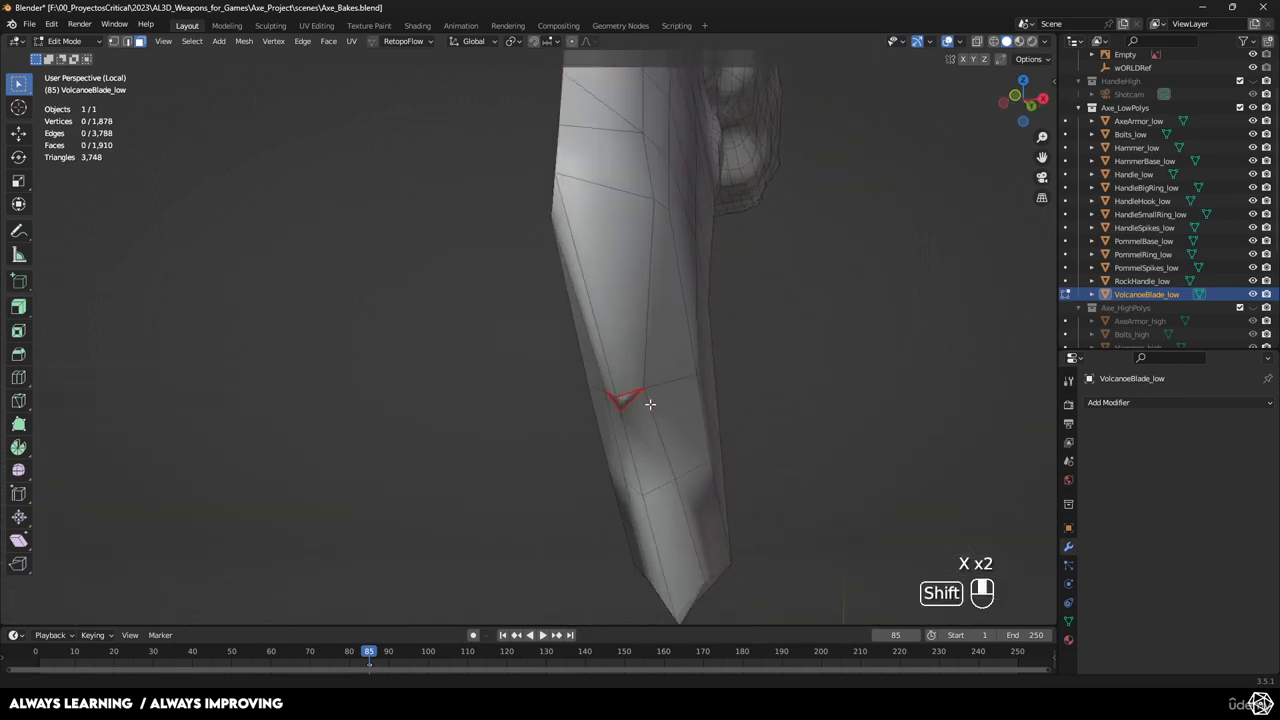
pyautogui.scroll(8, 700, 360)
pyautogui.keyDown('shift'); pyautogui.moveTo(746, 323); pyautogui.dragTo(678, 310, button='middle'); pyautogui.keyUp('shift')
pyautogui.click(678, 310)
pyautogui.keyDown('shift'); pyautogui.click(756, 291); pyautogui.keyUp('shift')
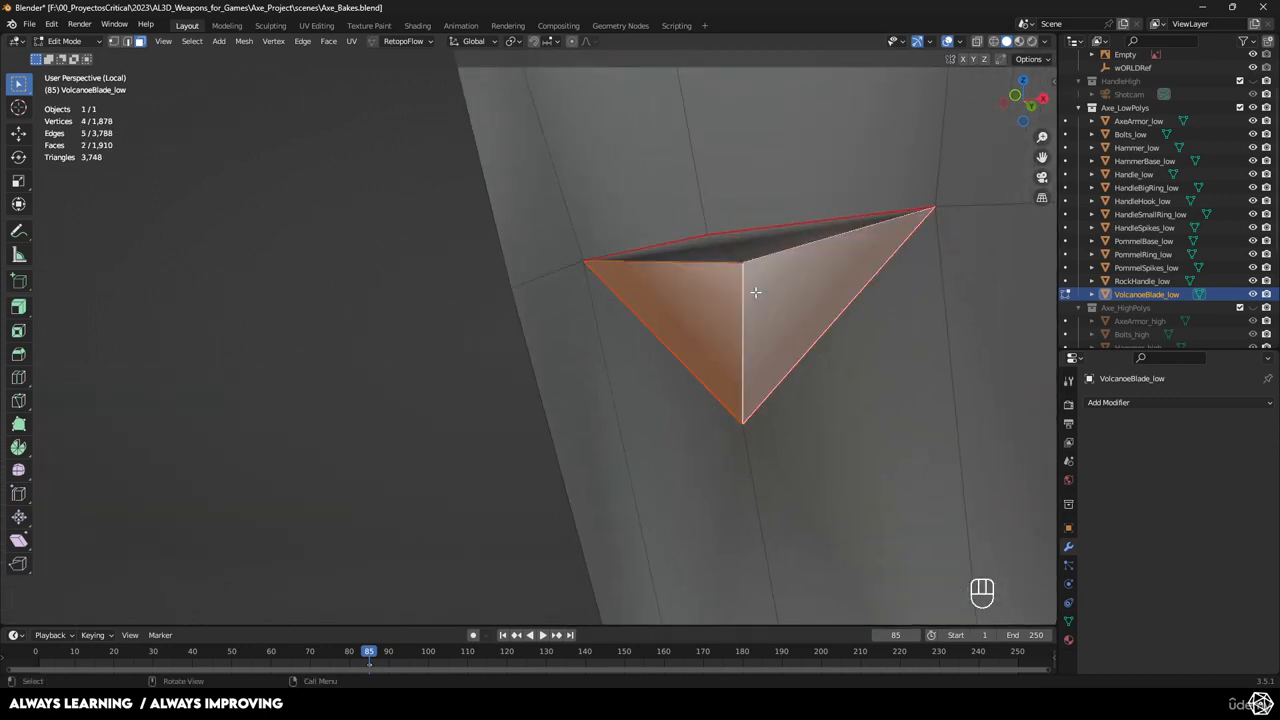
pyautogui.press('x')
pyautogui.click(719, 288)
pyautogui.click(736, 244)
pyautogui.press('x')
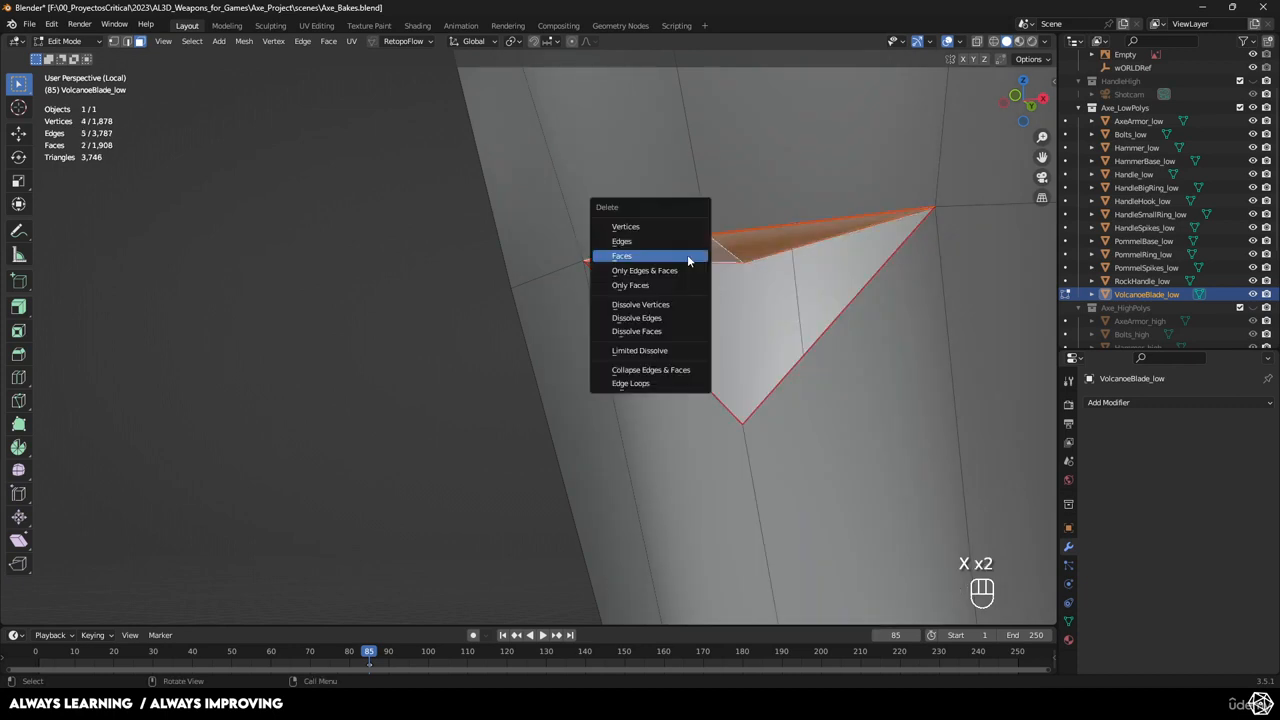
pyautogui.click(687, 254)
# Orbit around the blade to inspect the open hole from below and the side.
pyautogui.scroll(-5, 690, 262)
pyautogui.moveTo(690, 262); pyautogui.dragTo(689, 386, button='middle')
pyautogui.scroll(4, 689, 386)
pyautogui.keyDown('shift'); pyautogui.moveTo(788, 237); pyautogui.dragTo(613, 313, button='middle'); pyautogui.keyUp('shift')
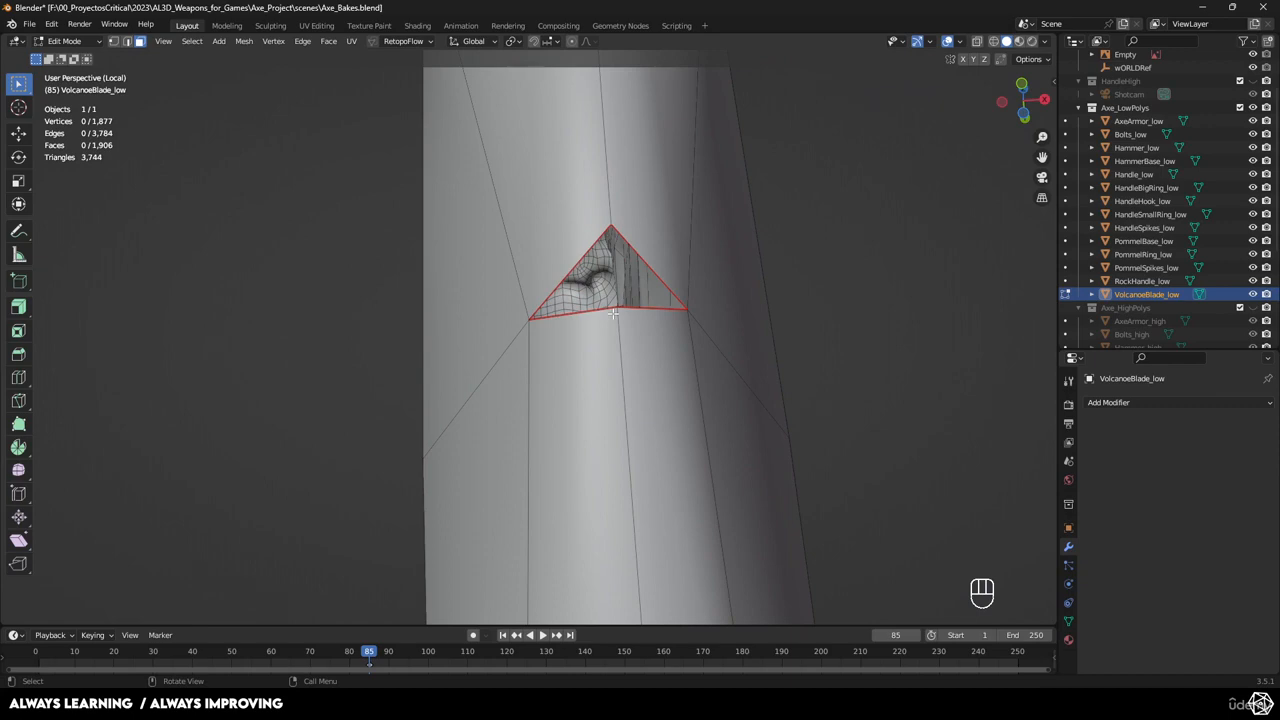
pyautogui.moveTo(613, 313); pyautogui.dragTo(591, 363, button='middle')
pyautogui.scroll(-10, 554, 289)
# From top view, frame the blade and fill the first notch gap with a face.
pyautogui.press('KP_7')
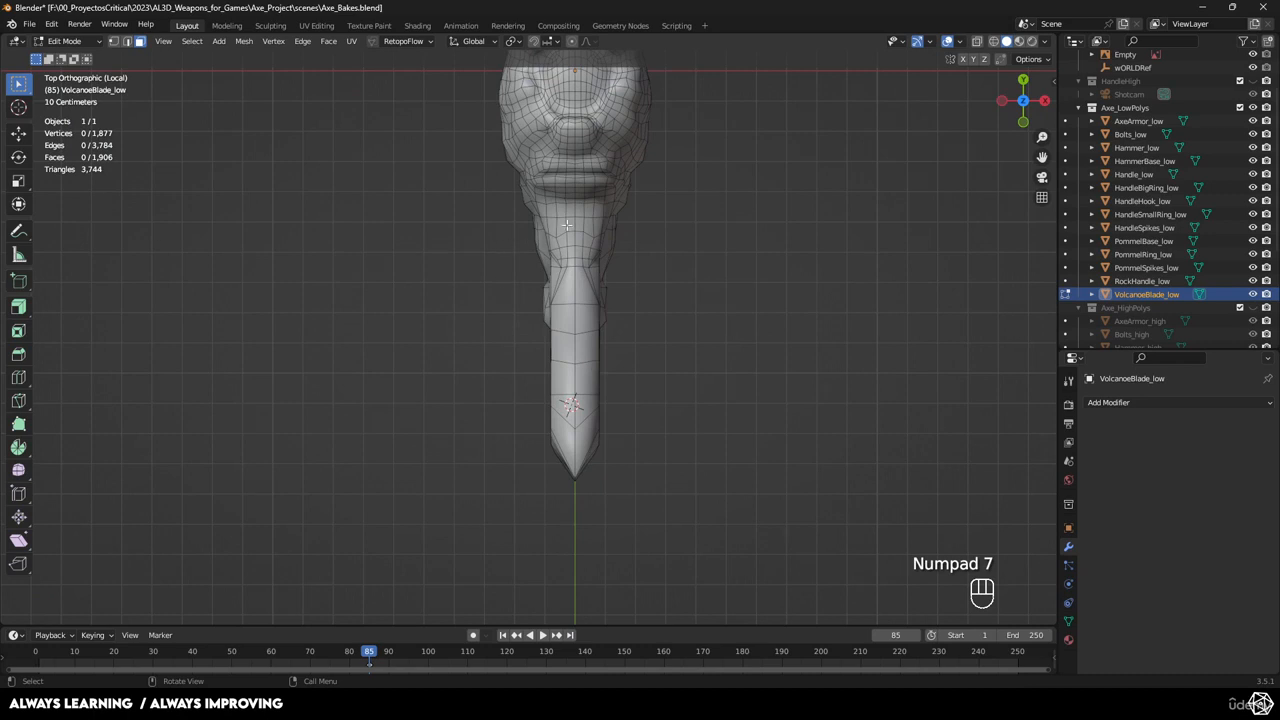
pyautogui.scroll(-3, 567, 226)
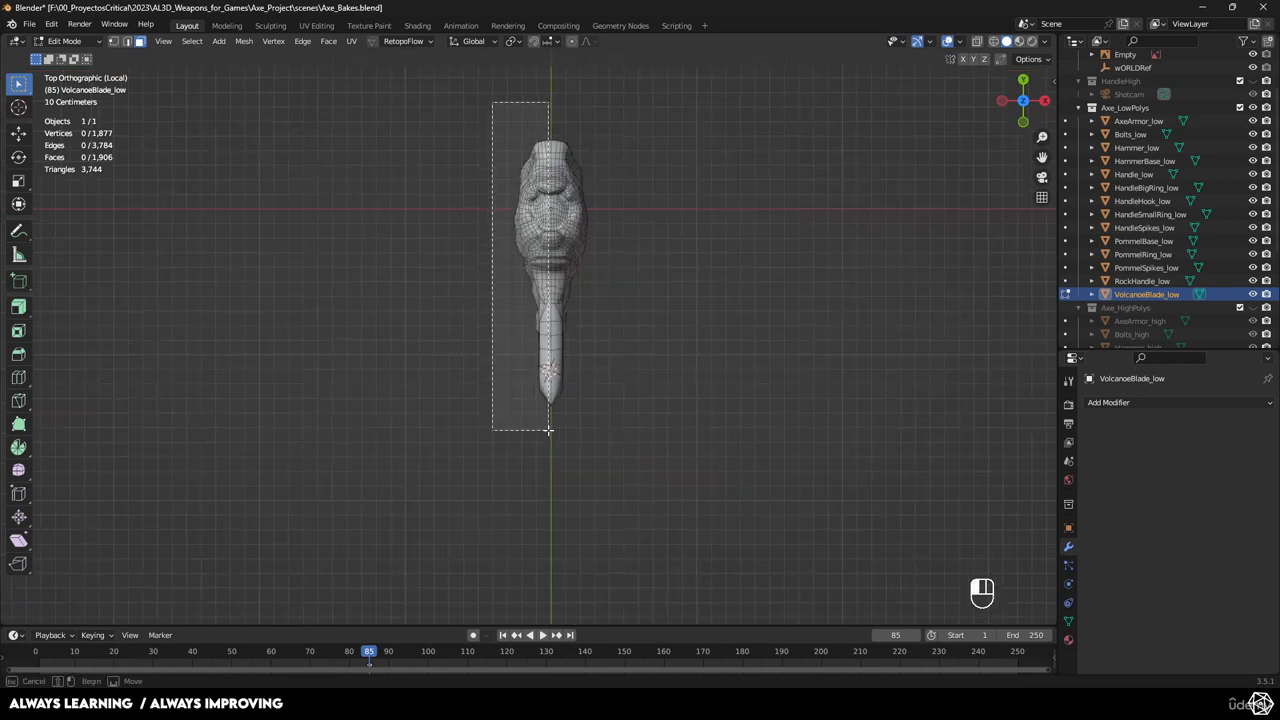
pyautogui.moveTo(548, 430); pyautogui.dragTo(548, 431)
pyautogui.moveTo(617, 429); pyautogui.dragTo(614, 391, button='middle')
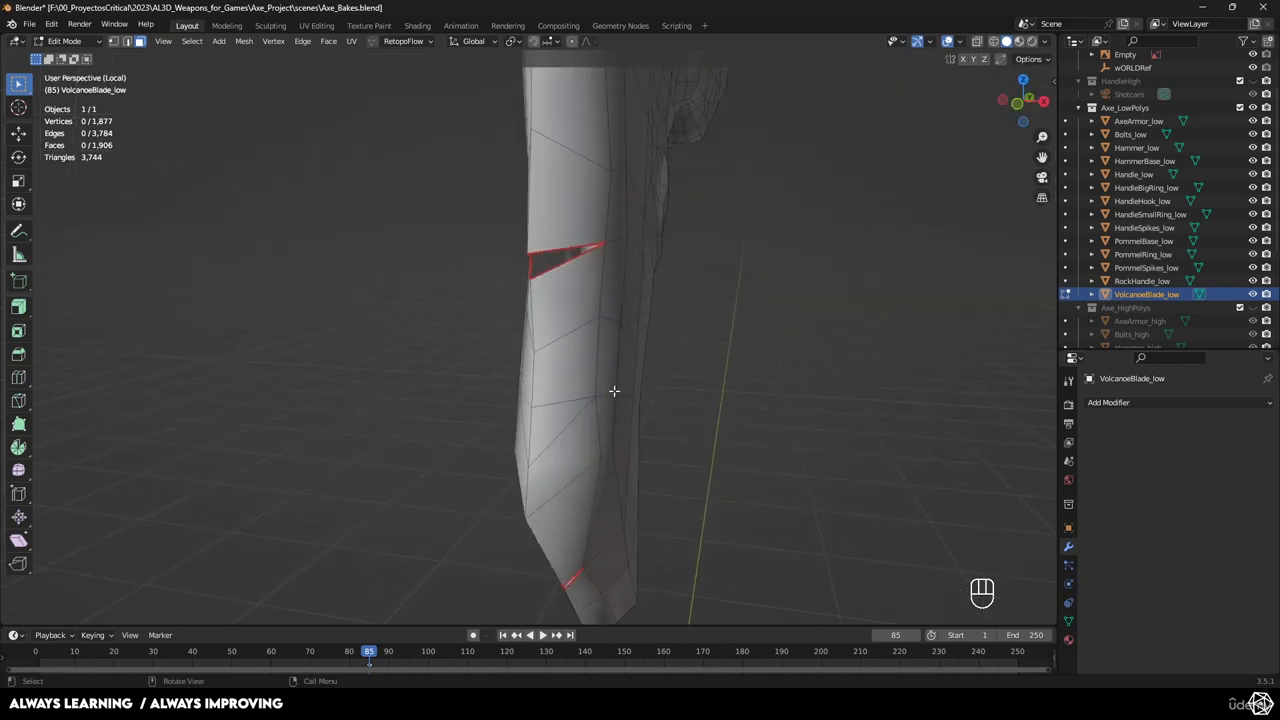
pyautogui.scroll(6, 614, 391)
pyautogui.keyDown('shift'); pyautogui.moveTo(646, 226); pyautogui.dragTo(652, 337, button='middle'); pyautogui.keyUp('shift')
pyautogui.scroll(2, 646, 371)
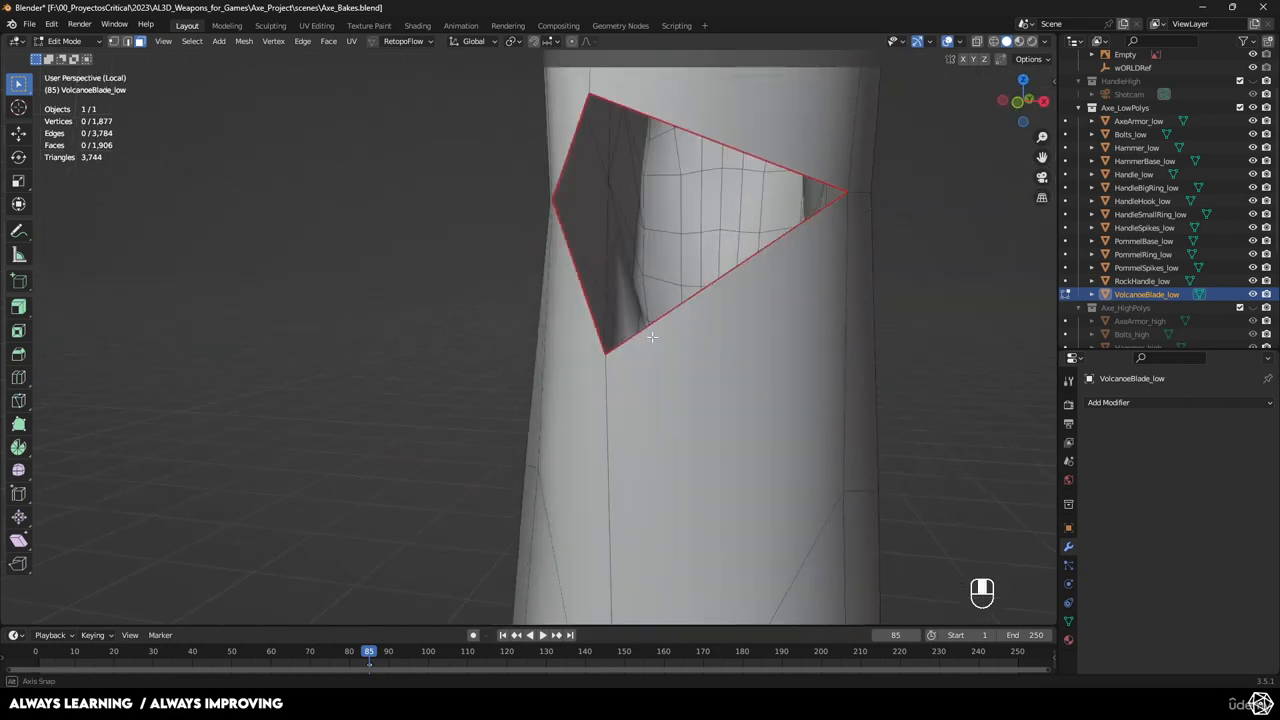
pyautogui.moveTo(580, 203); pyautogui.dragTo(595, 260, button='middle')
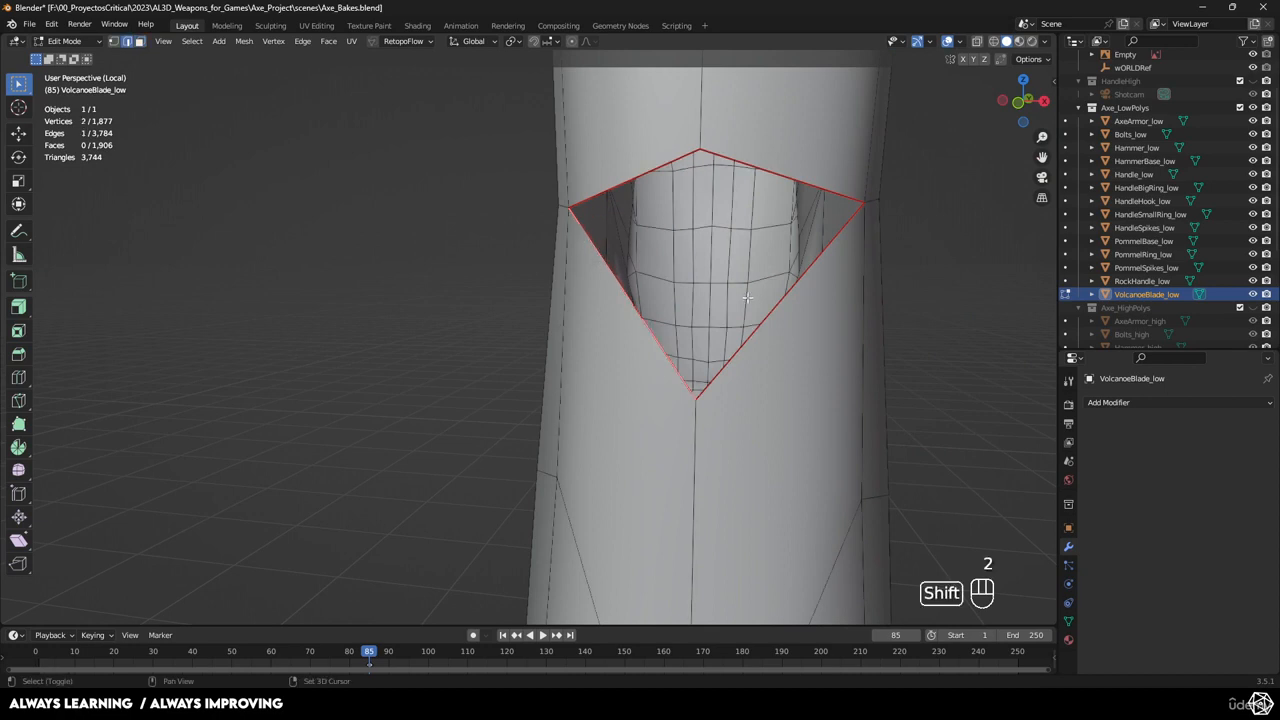
pyautogui.press('f')
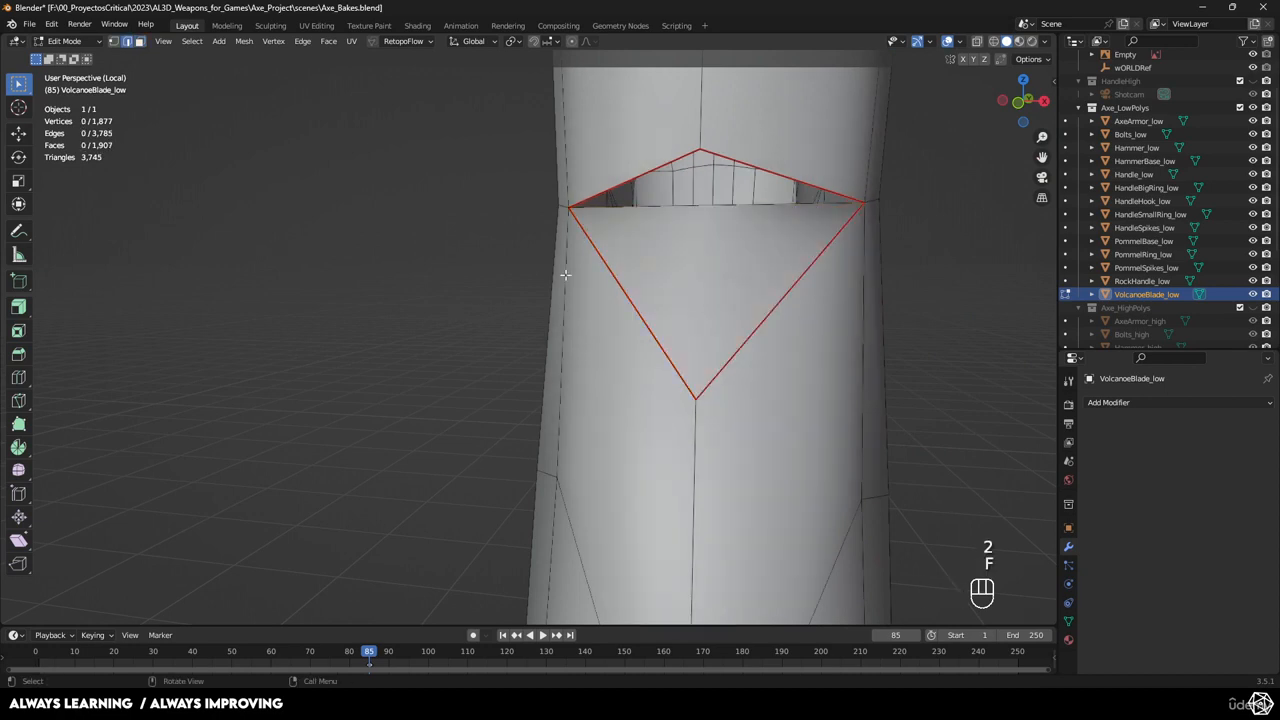
# Fill the next two notch gaps down the blade with new faces.
pyautogui.moveTo(565, 274); pyautogui.dragTo(464, 175, button='middle')
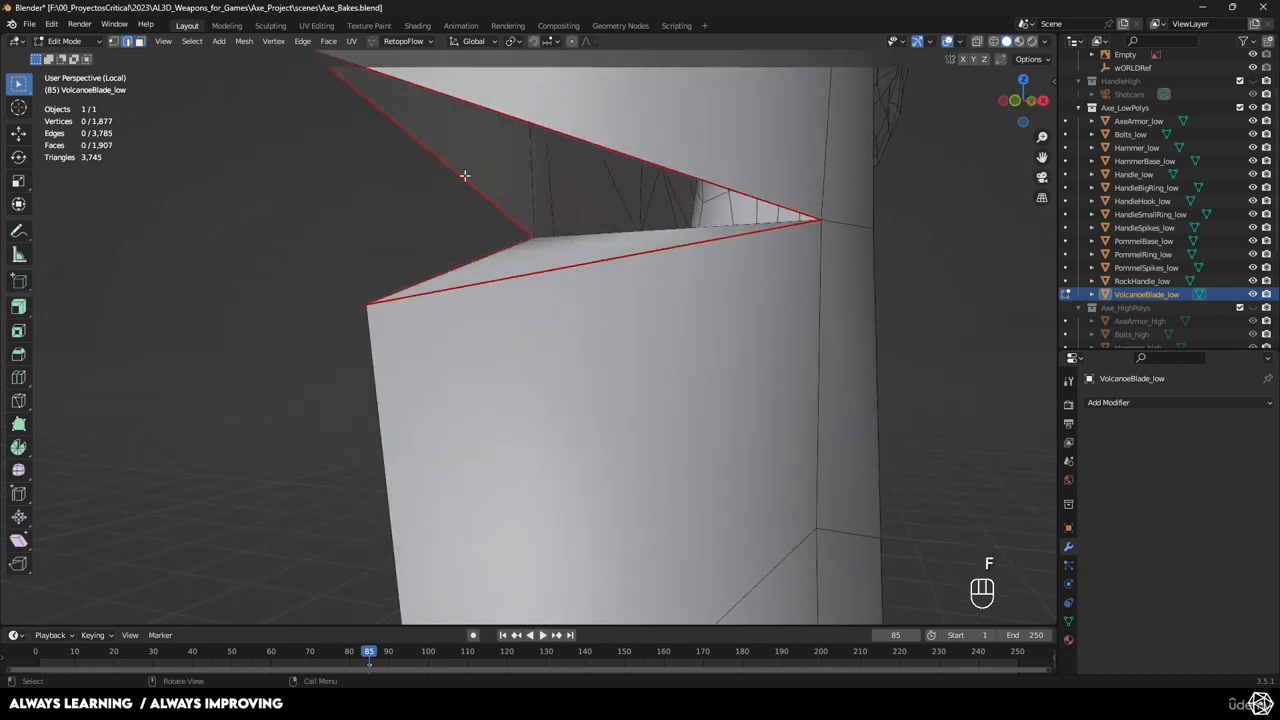
pyautogui.keyDown('shift'); pyautogui.click(561, 131); pyautogui.keyUp('shift')
pyautogui.press('f')
pyautogui.scroll(-4, 597, 218)
pyautogui.moveTo(668, 333); pyautogui.dragTo(695, 335, button='middle')
pyautogui.scroll(-4, 689, 309)
pyautogui.keyDown('shift'); pyautogui.moveTo(640, 115); pyautogui.dragTo(632, 70, button='middle'); pyautogui.keyUp('shift')
pyautogui.scroll(5, 670, 222)
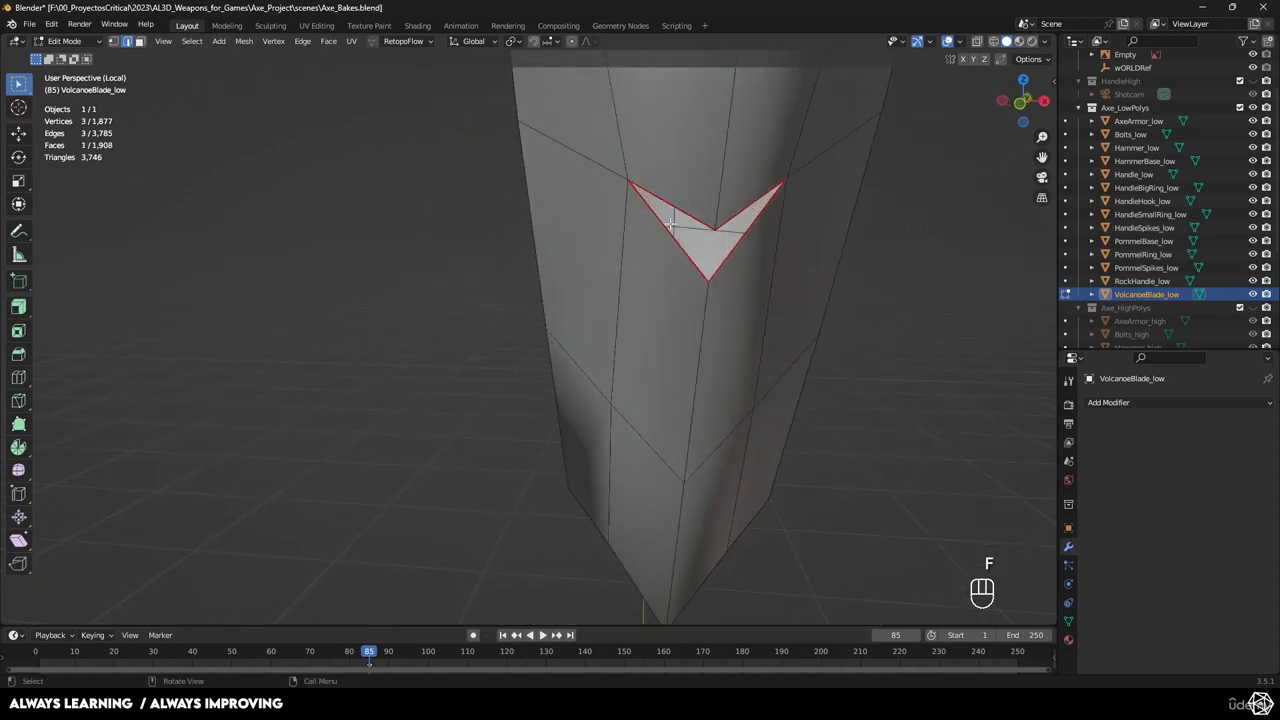
pyautogui.keyDown('shift'); pyautogui.click(732, 249); pyautogui.keyUp('shift')
pyautogui.press('f')
# Fill two more triangular holes further down the blade with faces.
pyautogui.moveTo(743, 240); pyautogui.dragTo(665, 350, button='middle')
pyautogui.scroll(3, 590, 285)
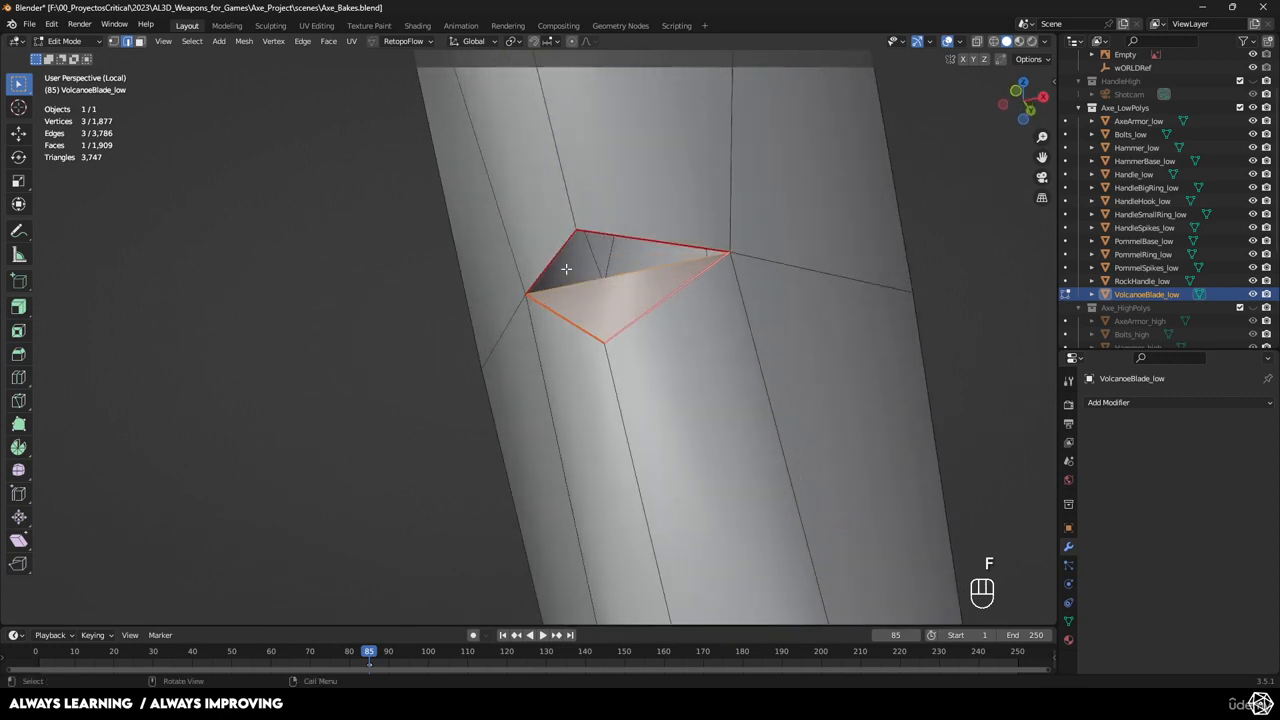
pyautogui.keyDown('shift'); pyautogui.click(608, 237); pyautogui.keyUp('shift')
pyautogui.press('f')
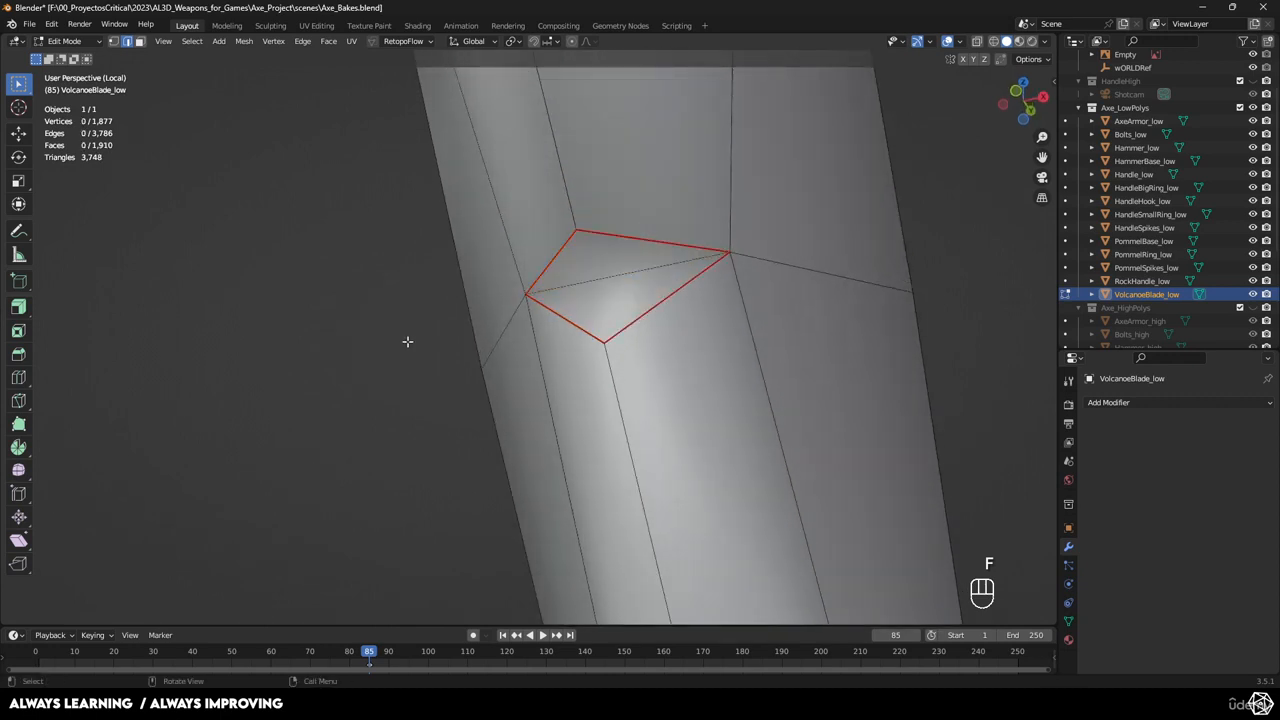
pyautogui.scroll(-10, 420, 338)
pyautogui.keyDown('shift'); pyautogui.moveTo(540, 330); pyautogui.dragTo(550, 445, button='middle'); pyautogui.keyUp('shift')
pyautogui.keyDown('shift'); pyautogui.moveTo(535, 225); pyautogui.dragTo(542, 470, button='middle'); pyautogui.keyUp('shift')
pyautogui.keyDown('shift'); pyautogui.moveTo(546, 250); pyautogui.dragTo(534, 361, button='middle'); pyautogui.keyUp('shift')
pyautogui.scroll(7, 545, 400)
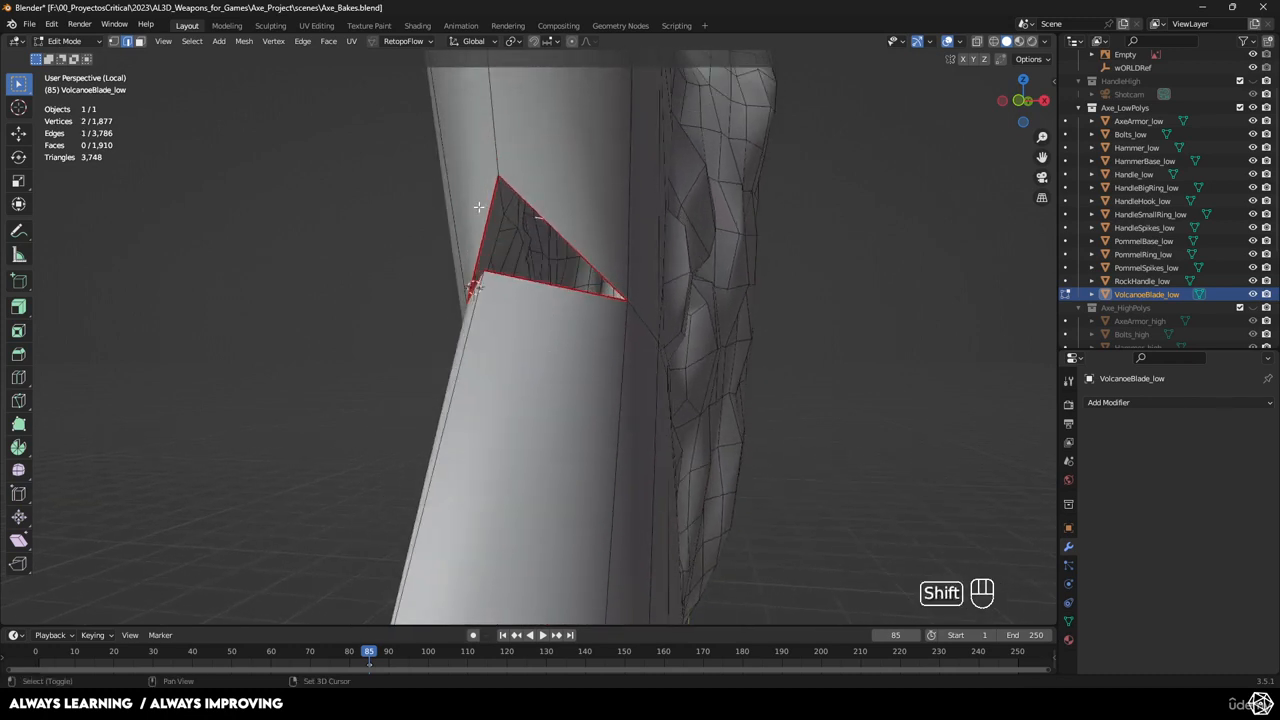
pyautogui.moveTo(521, 204); pyautogui.dragTo(514, 178, button='middle')
pyautogui.press('f')
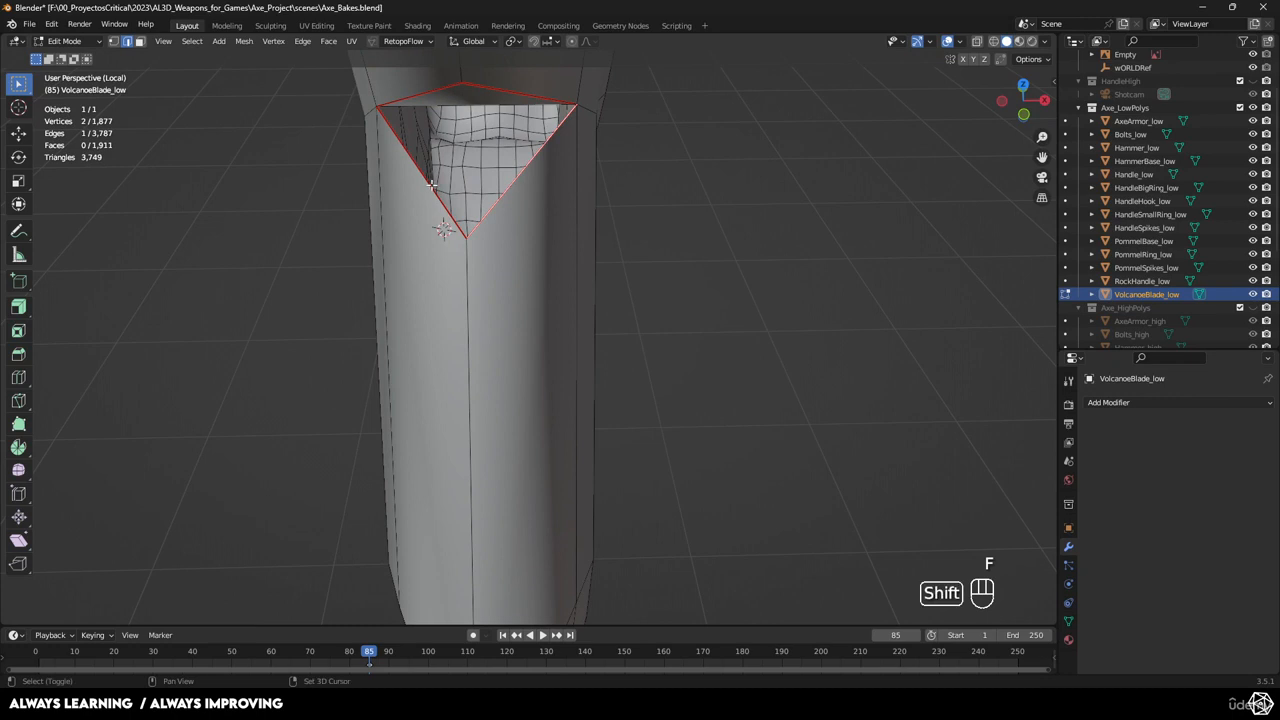
# Close the next gap, undoing a wrong fill and bridging the correct edge pair.
pyautogui.keyDown('shift'); pyautogui.click(431, 185); pyautogui.keyUp('shift')
pyautogui.press('f')
pyautogui.hotkey('ctrl', 'z')
pyautogui.click(630, 223)
pyautogui.moveTo(632, 224); pyautogui.dragTo(564, 208, button='middle')
pyautogui.keyDown('shift'); pyautogui.click(323, 167); pyautogui.keyUp('shift')
pyautogui.press('f')
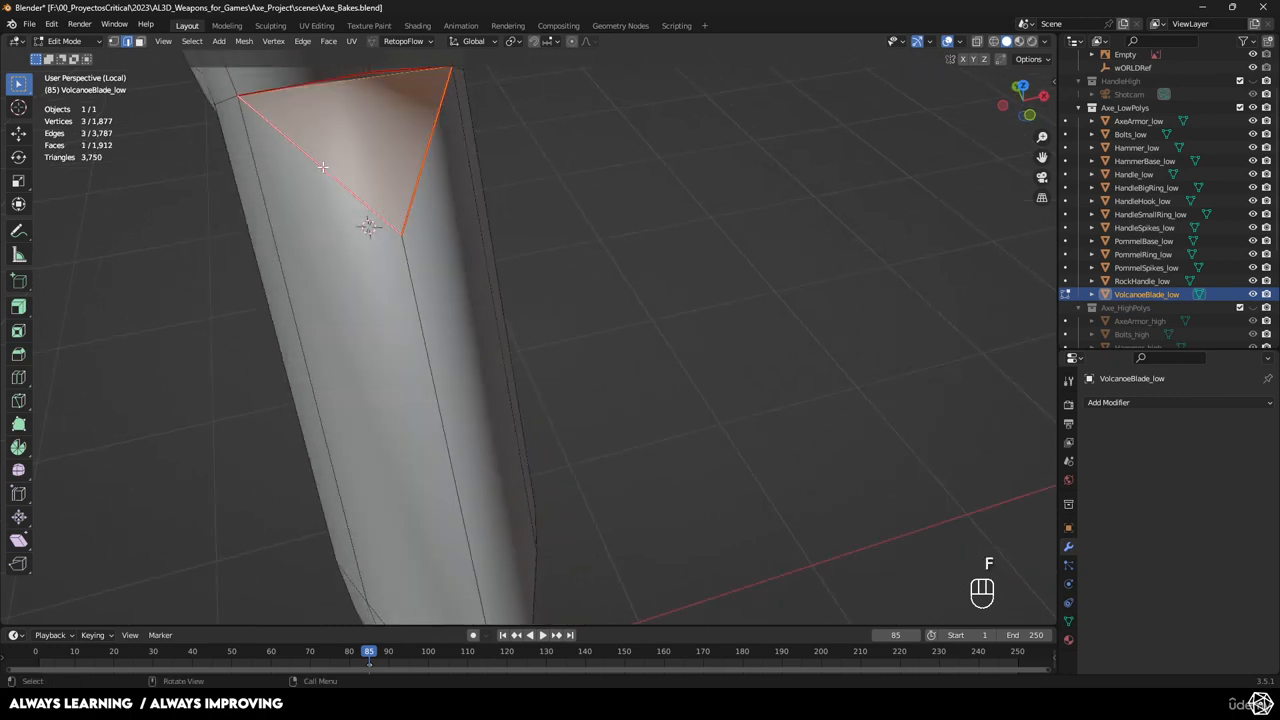
# Clear the edge selection and bring the diamond-shaped patch into view.
pyautogui.moveTo(323, 167); pyautogui.dragTo(605, 290, button='middle')
pyautogui.click(491, 306)
pyautogui.moveTo(605, 290)
pyautogui.mouseDown(button='middle')
pyautogui.moveTo(635, 338)
pyautogui.moveTo(494, 309)
pyautogui.moveTo(593, 268)
pyautogui.mouseUp(button='middle')
pyautogui.keyDown('shift'); pyautogui.moveTo(392, 405); pyautogui.dragTo(387, 430, button='middle'); pyautogui.keyUp('shift')
pyautogui.scroll(3, 460, 368)
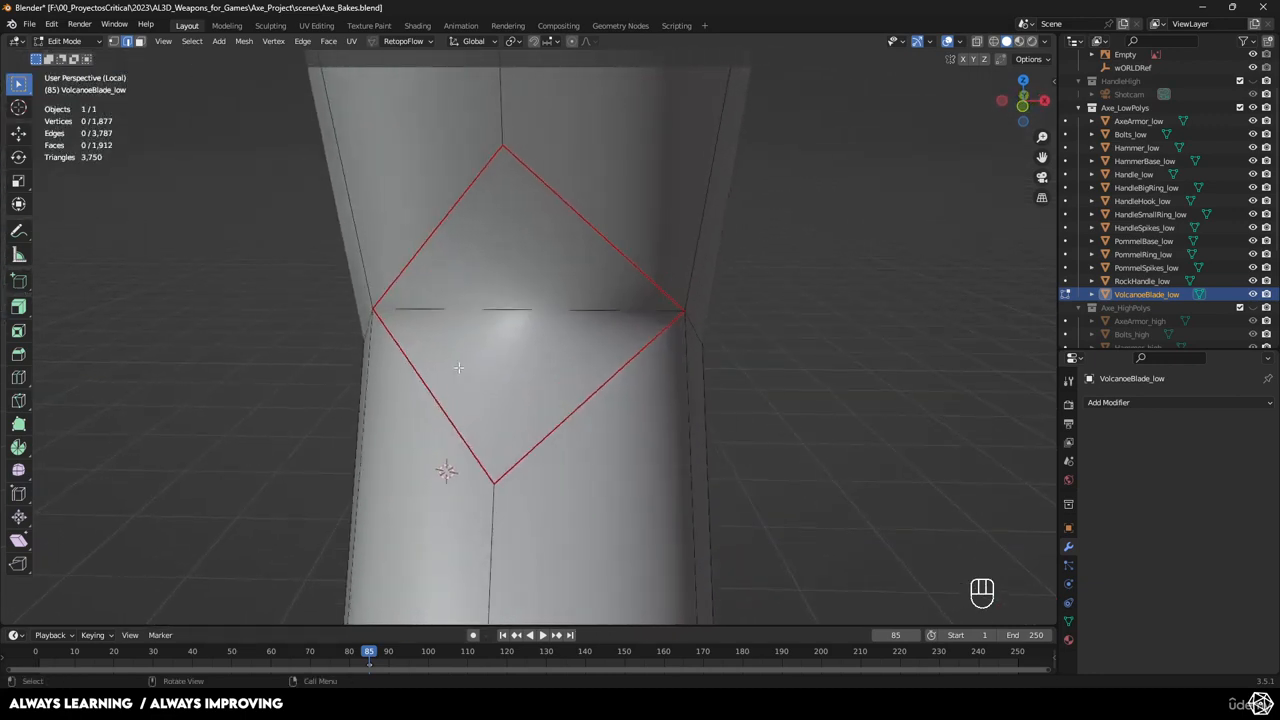
# Knife-cut the diamond patch from its top vertex down to its bottom vertex.
pyautogui.click(19, 400)
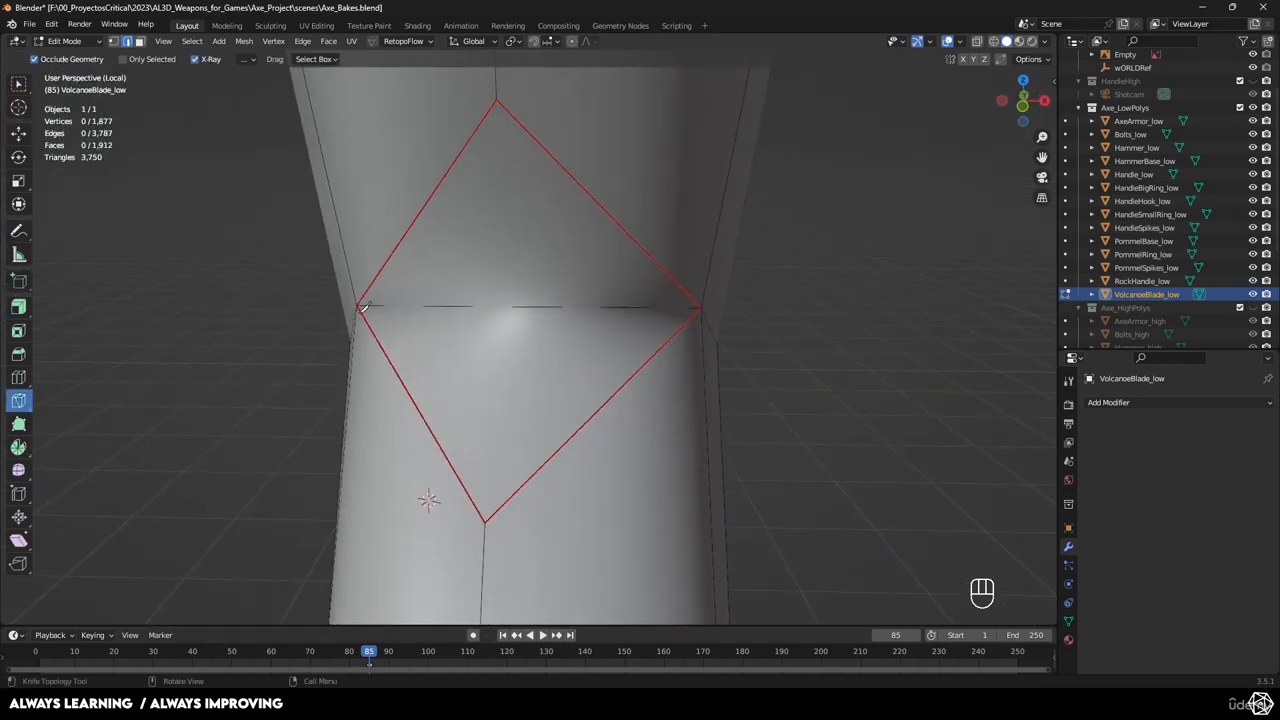
pyautogui.click(498, 99)
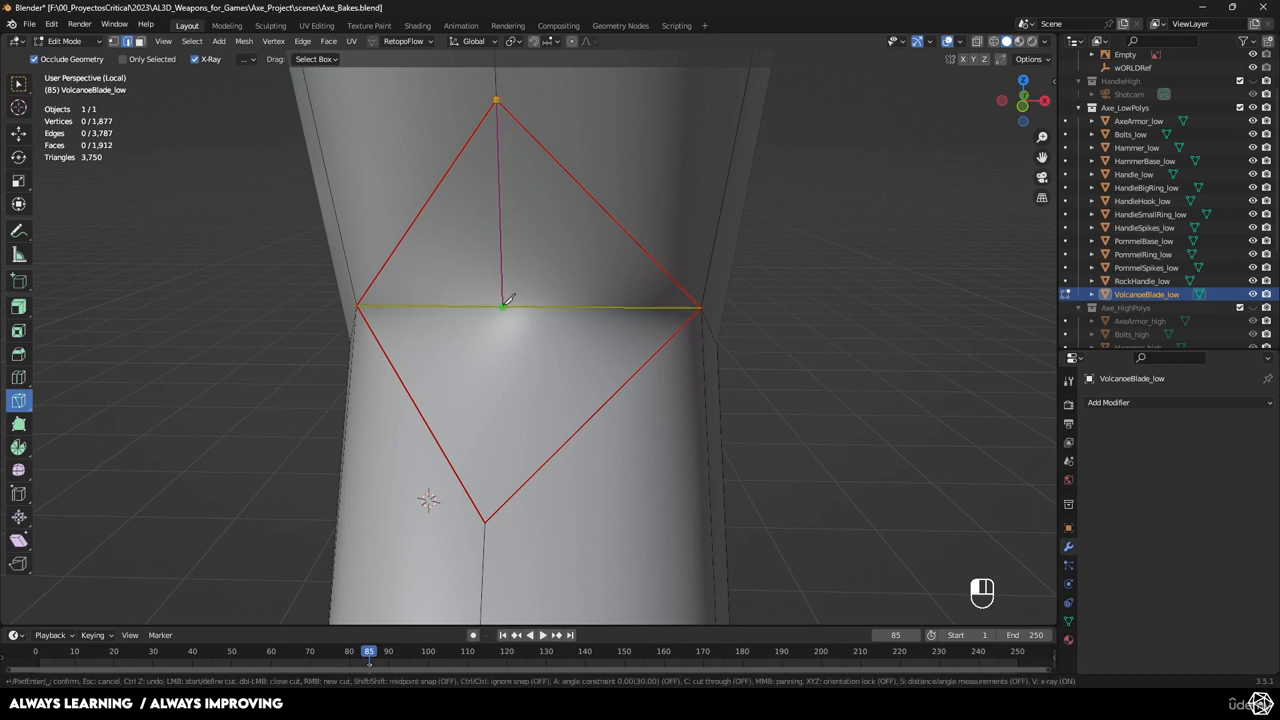
pyautogui.click(486, 519)
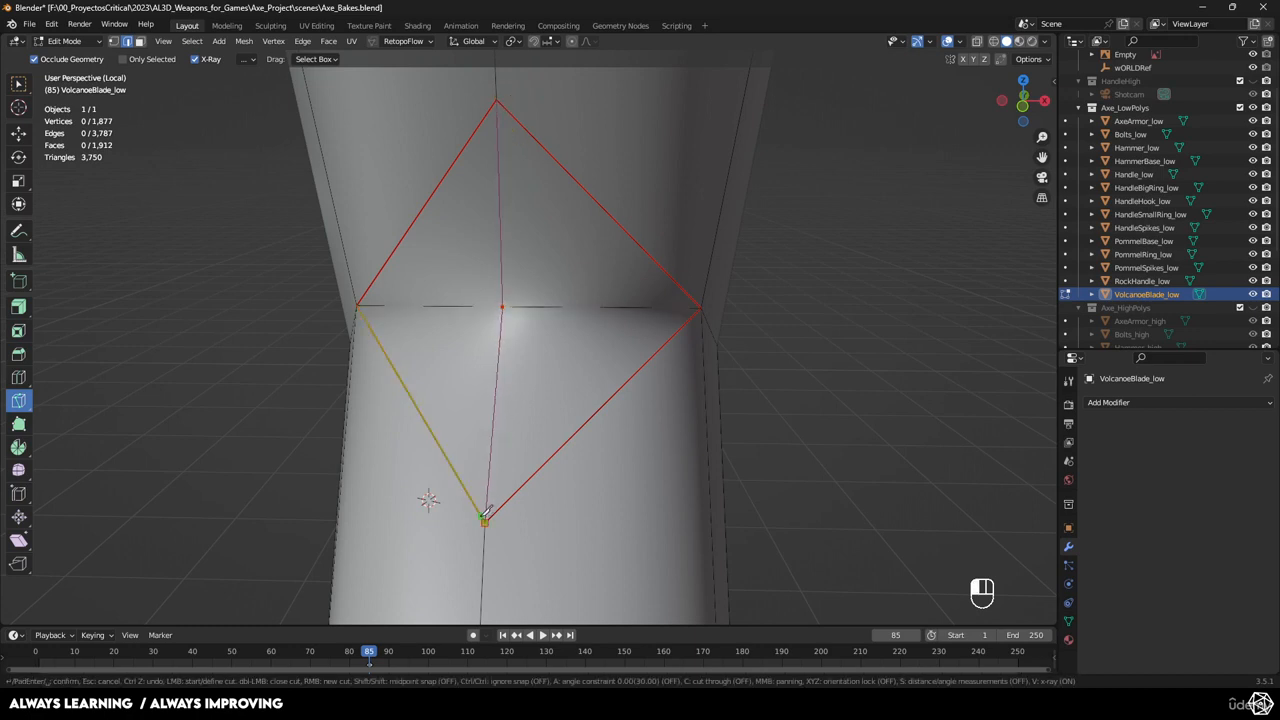
pyautogui.press('Return')
# Knife-cut the notch face through to its corner vertex.
pyautogui.scroll(-6, 487, 511)
pyautogui.moveTo(487, 505); pyautogui.dragTo(560, 246, button='middle')
pyautogui.scroll(-3, 462, 420)
pyautogui.scroll(4, 562, 246)
pyautogui.keyDown('shift'); pyautogui.moveTo(457, 441); pyautogui.dragTo(410, 375, button='middle'); pyautogui.keyUp('shift')
pyautogui.keyDown('shift'); pyautogui.moveTo(410, 375); pyautogui.dragTo(338, 416, button='middle'); pyautogui.keyUp('shift')
pyautogui.press('k')
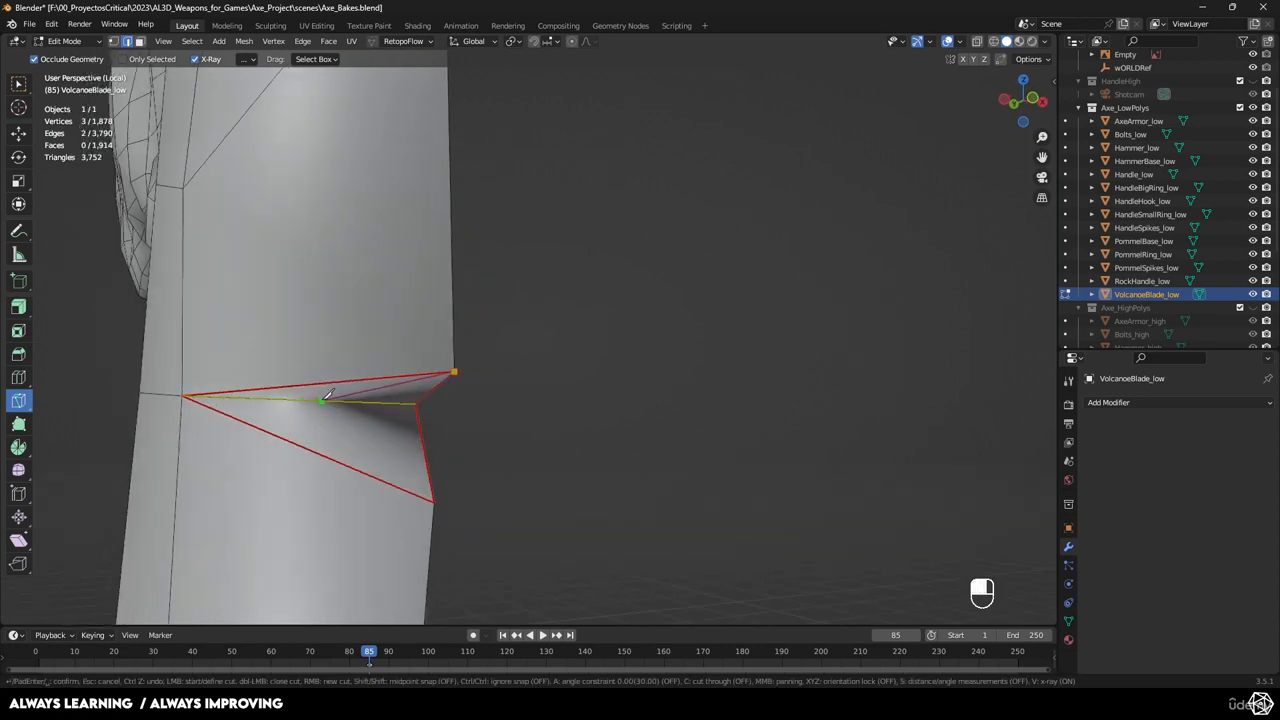
pyautogui.click(433, 499)
pyautogui.press('Return')
# Attempt a cut at the red-edged notch's corner vertex, then undo it.
pyautogui.moveTo(503, 450); pyautogui.dragTo(470, 400, button='middle')
pyautogui.scroll(-5, 414, 300)
pyautogui.keyDown('shift'); pyautogui.moveTo(470, 400); pyautogui.dragTo(440, 350, button='middle'); pyautogui.keyUp('shift')
pyautogui.scroll(4, 440, 350)
pyautogui.moveTo(440, 350); pyautogui.dragTo(430, 270, button='middle')
pyautogui.scroll(3, 460, 357)
pyautogui.keyDown('shift'); pyautogui.moveTo(430, 270); pyautogui.dragTo(560, 425, button='middle'); pyautogui.keyUp('shift')
pyautogui.scroll(3, 560, 425)
pyautogui.moveTo(560, 425); pyautogui.dragTo(550, 455, button='middle')
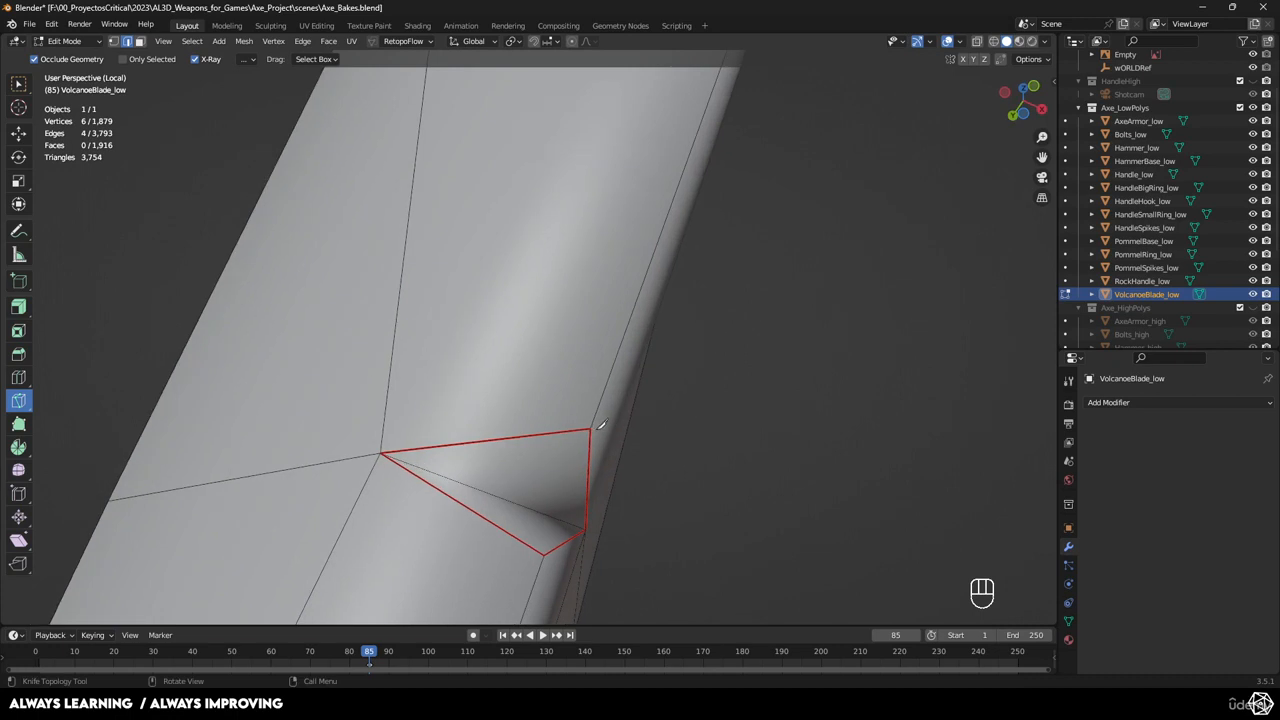
pyautogui.click(591, 428)
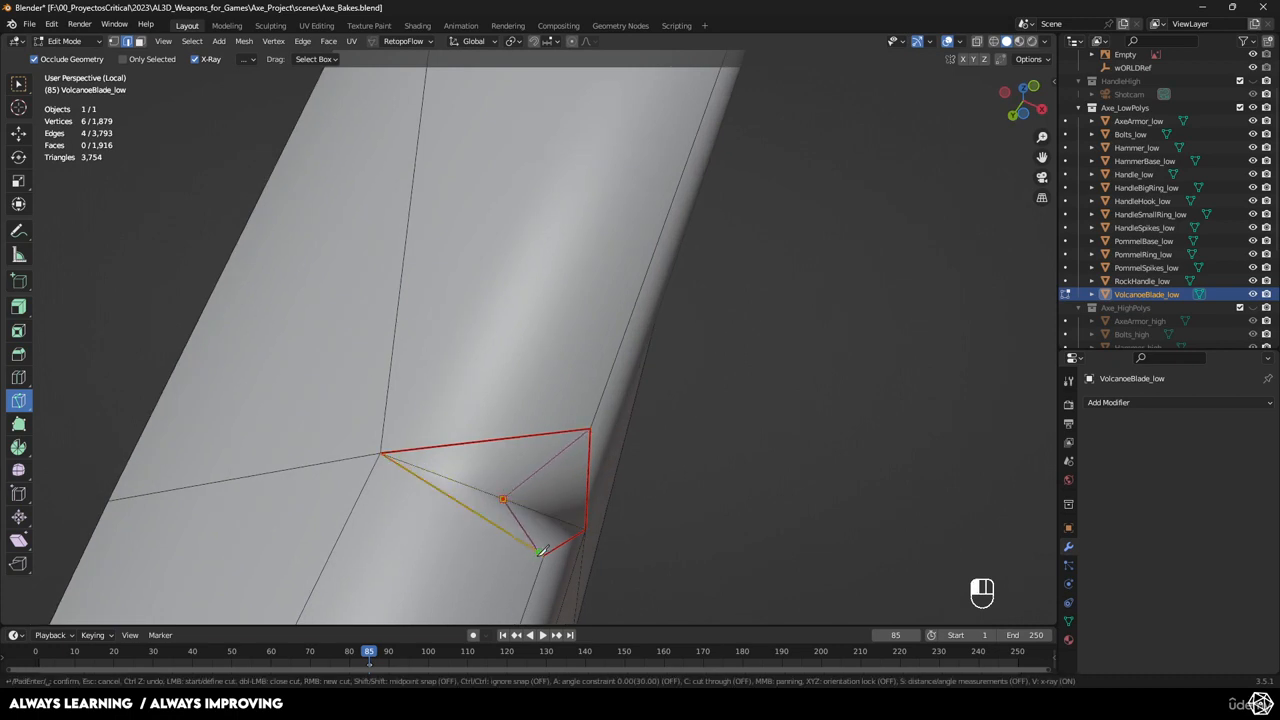
pyautogui.hotkey('ctrl', 'z')
pyautogui.hotkey('ctrl', 'z')
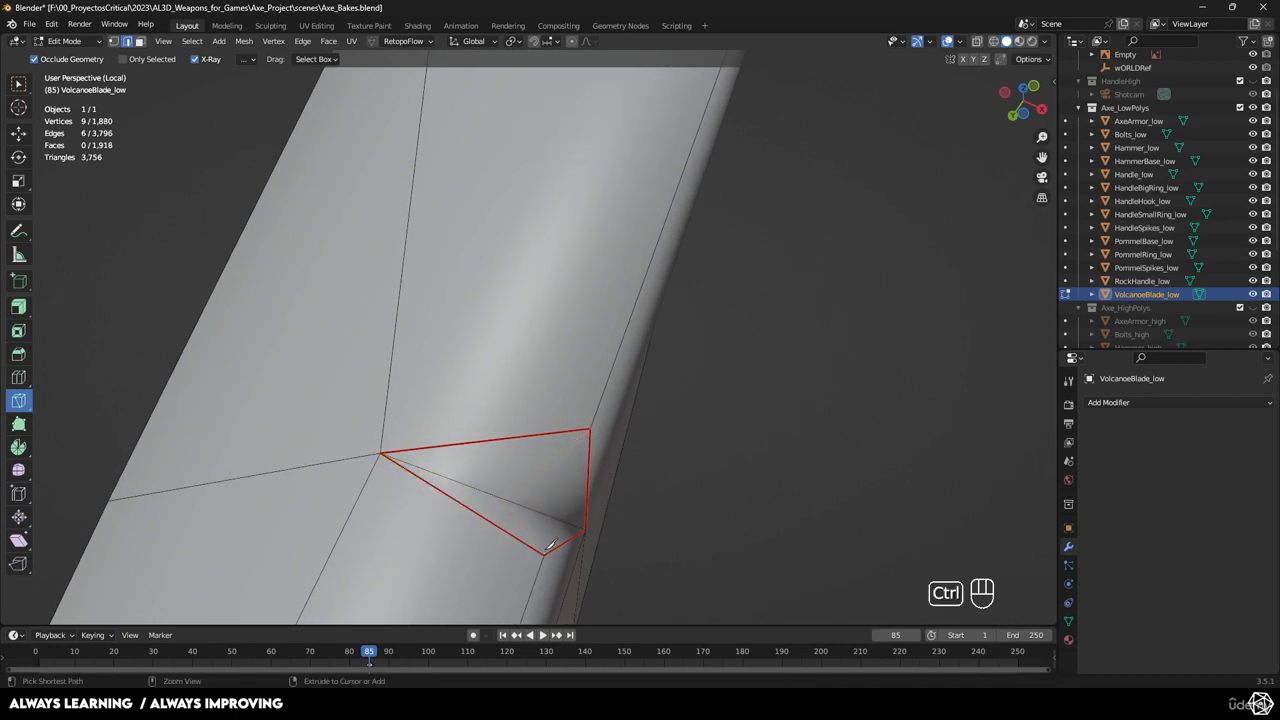
# Try a cut from the corner vertex to the bottom vertex, then undo the patch's earlier cuts.
pyautogui.click(591, 428)
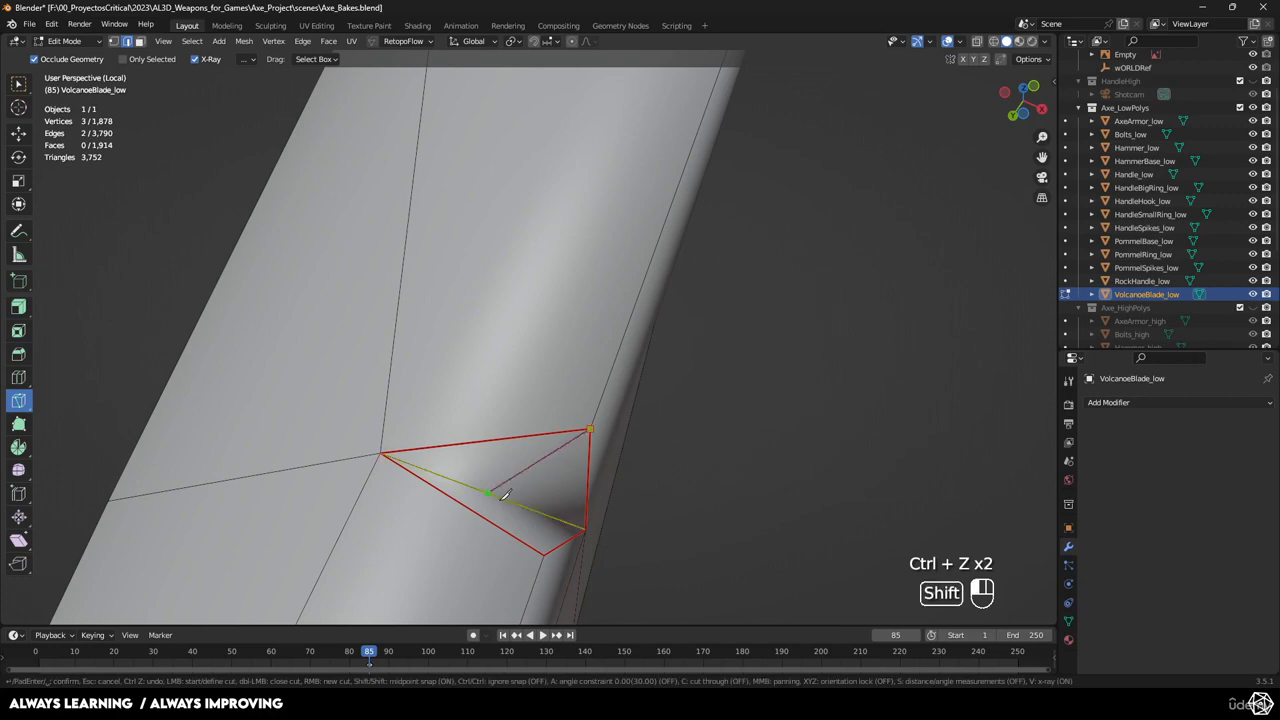
pyautogui.click(546, 555)
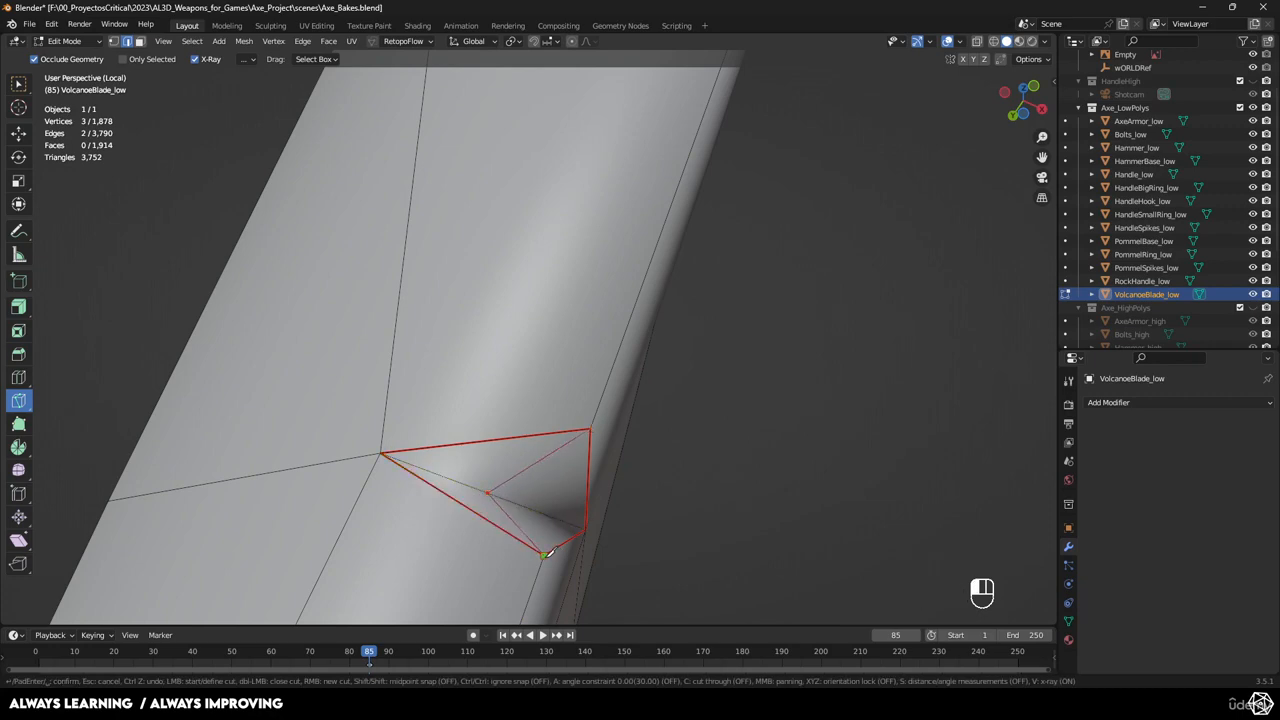
pyautogui.hotkey('ctrl', 'z')
pyautogui.moveTo(626, 323); pyautogui.dragTo(592, 470, button='middle')
pyautogui.hotkey('ctrl', 'z')
# Fill the triangular gap near the blade's lower tip with a new face.
pyautogui.keyDown('shift'); pyautogui.moveTo(592, 470); pyautogui.dragTo(512, 300, button='middle'); pyautogui.keyUp('shift')
pyautogui.keyDown('shift'); pyautogui.moveTo(512, 300); pyautogui.dragTo(601, 400, button='middle'); pyautogui.keyUp('shift')
pyautogui.scroll(5, 566, 506)
pyautogui.keyDown('shift'); pyautogui.moveTo(601, 400); pyautogui.dragTo(542, 389, button='middle'); pyautogui.keyUp('shift')
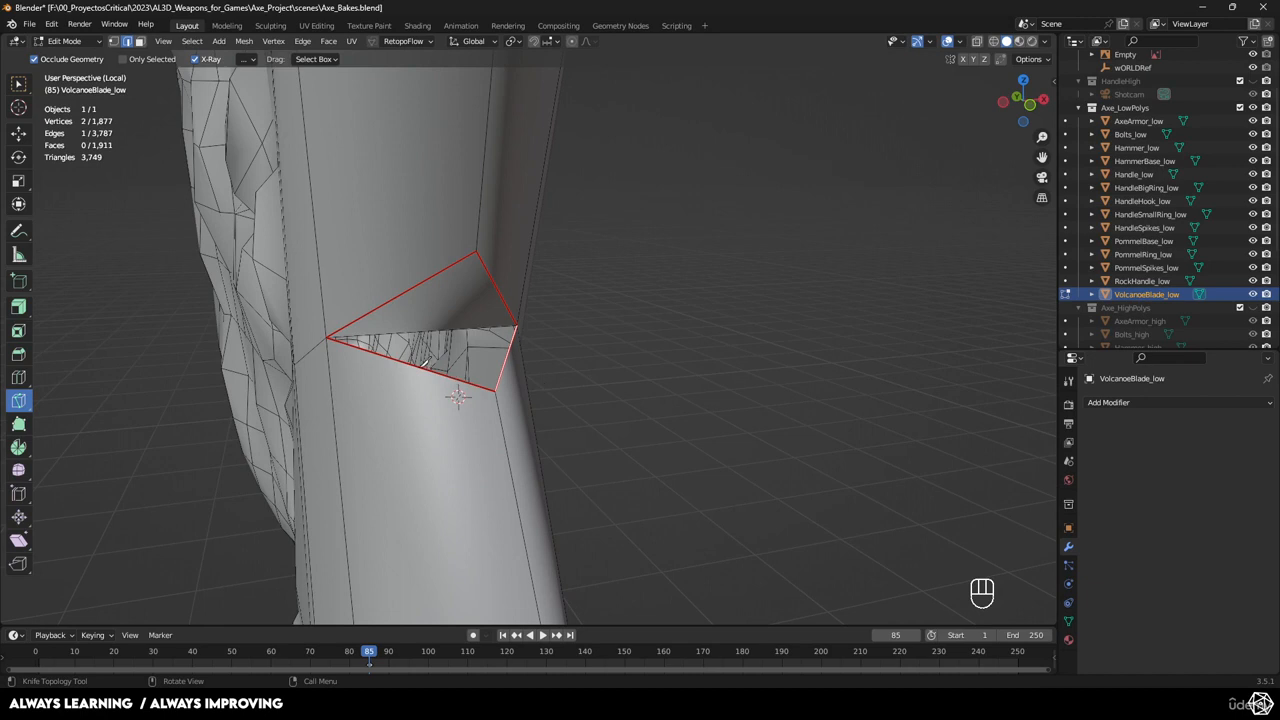
pyautogui.press('w')
pyautogui.keyDown('shift'); pyautogui.click(506, 359); pyautogui.keyUp('shift')
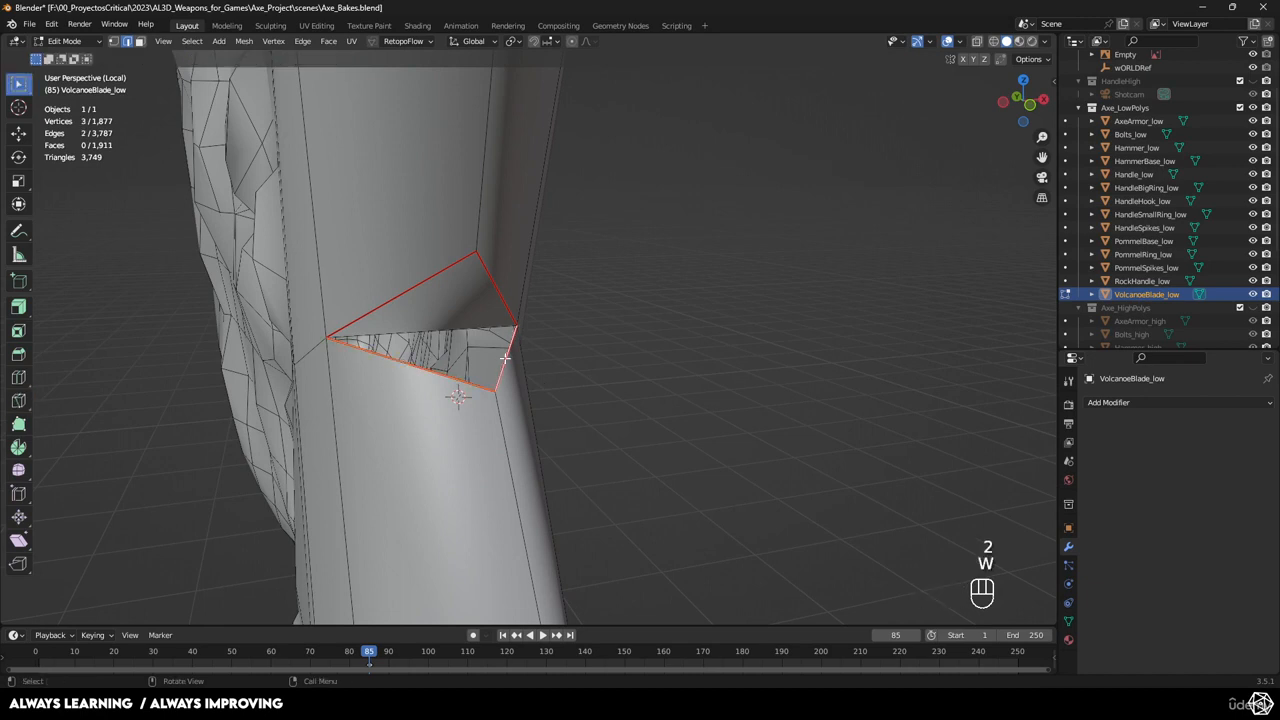
pyautogui.press('f')
pyautogui.click(624, 328)
pyautogui.moveTo(624, 328); pyautogui.dragTo(607, 305, button='middle')
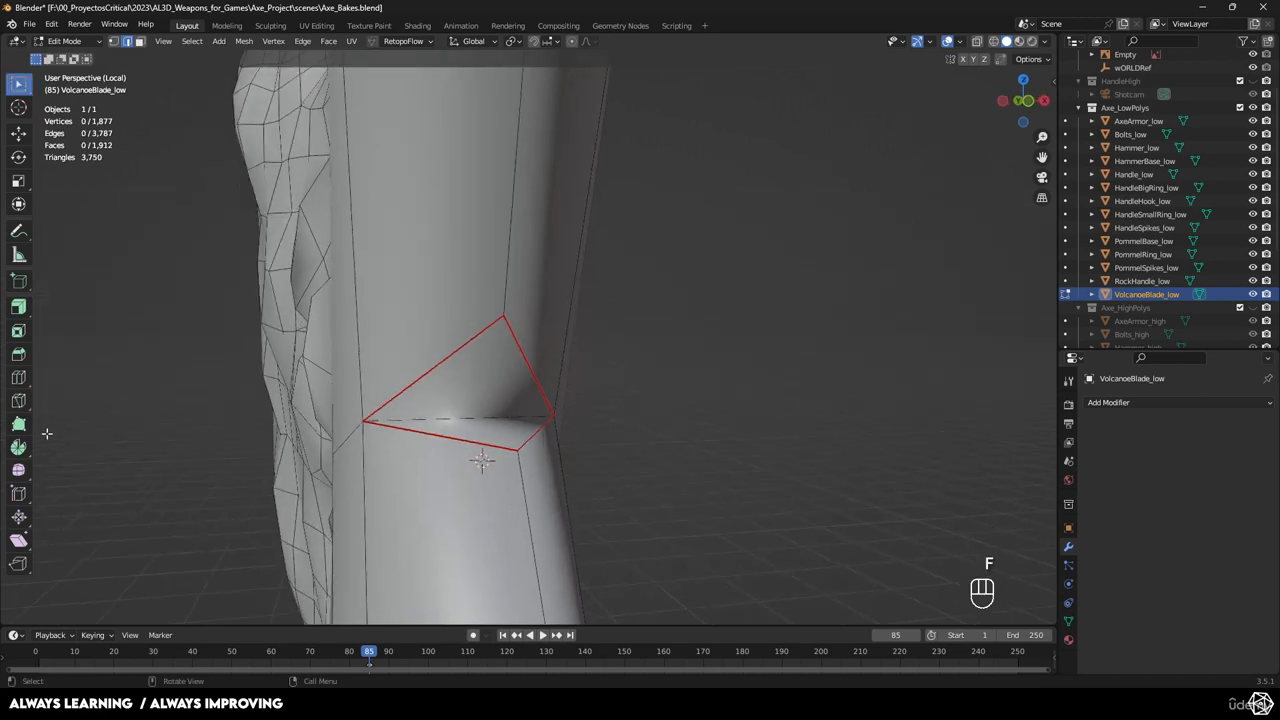
# Knife-cut across the new patch corner to corner and across the red triangle.
pyautogui.click(19, 401)
pyautogui.click(503, 316)
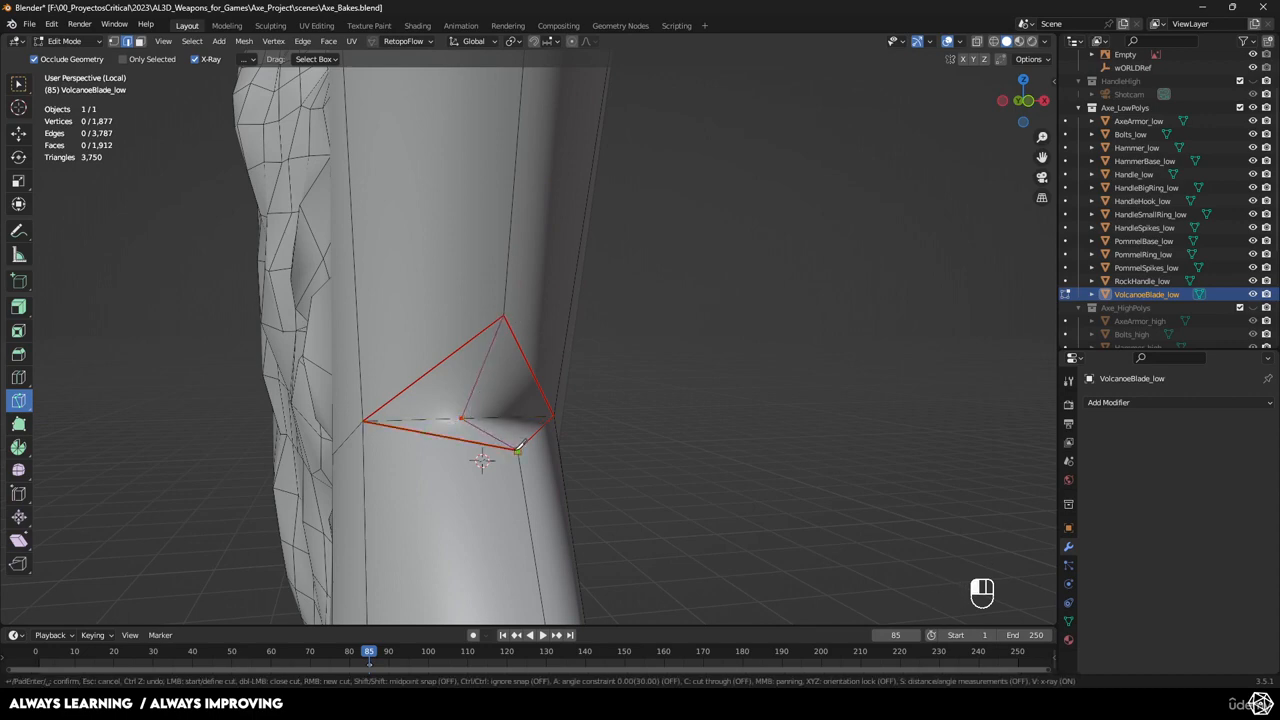
pyautogui.click(517, 451)
pyautogui.press('Return')
pyautogui.moveTo(517, 451); pyautogui.dragTo(565, 300, button='middle')
pyautogui.moveTo(565, 300)
pyautogui.keyDown('shift'); pyautogui.mouseDown(button='middle')
pyautogui.moveTo(577, 194)
pyautogui.moveTo(575, 310)
pyautogui.mouseUp(button='middle'); pyautogui.keyUp('shift')
pyautogui.scroll(4, 573, 214)
pyautogui.keyDown('shift'); pyautogui.moveTo(575, 310); pyautogui.dragTo(585, 414, button='middle'); pyautogui.keyUp('shift')
pyautogui.scroll(2, 585, 414)
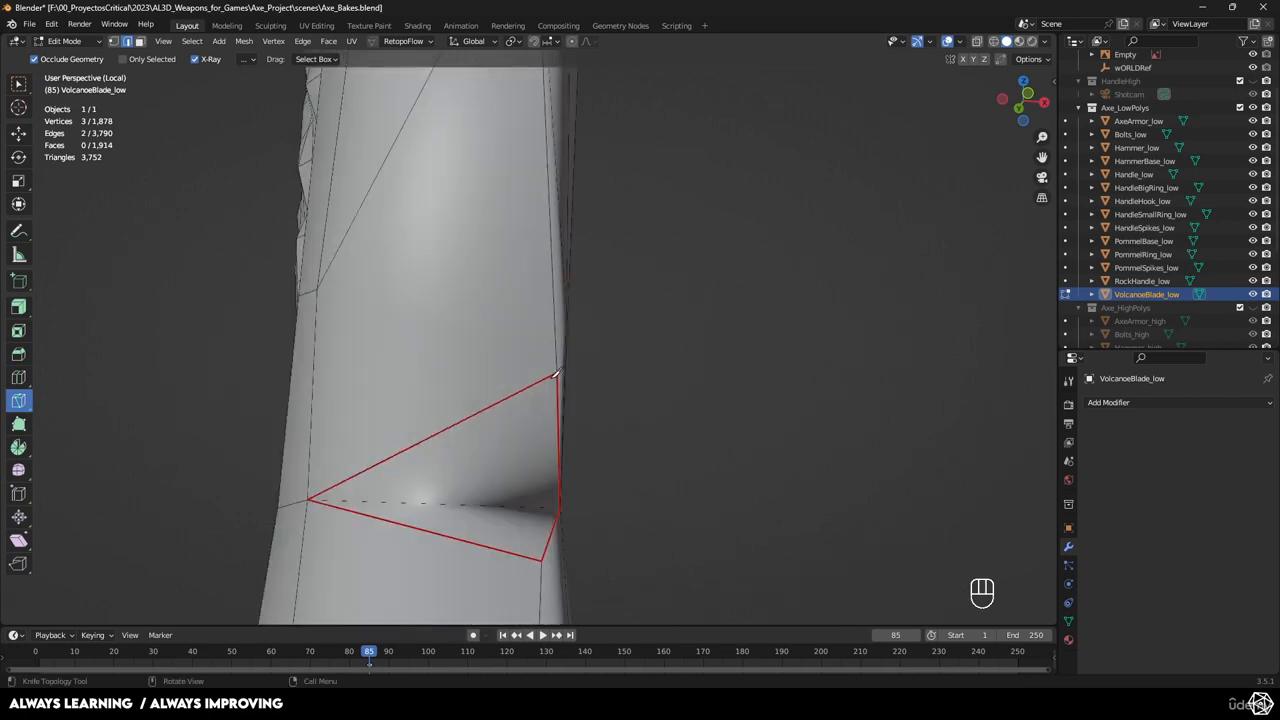
pyautogui.click(556, 372)
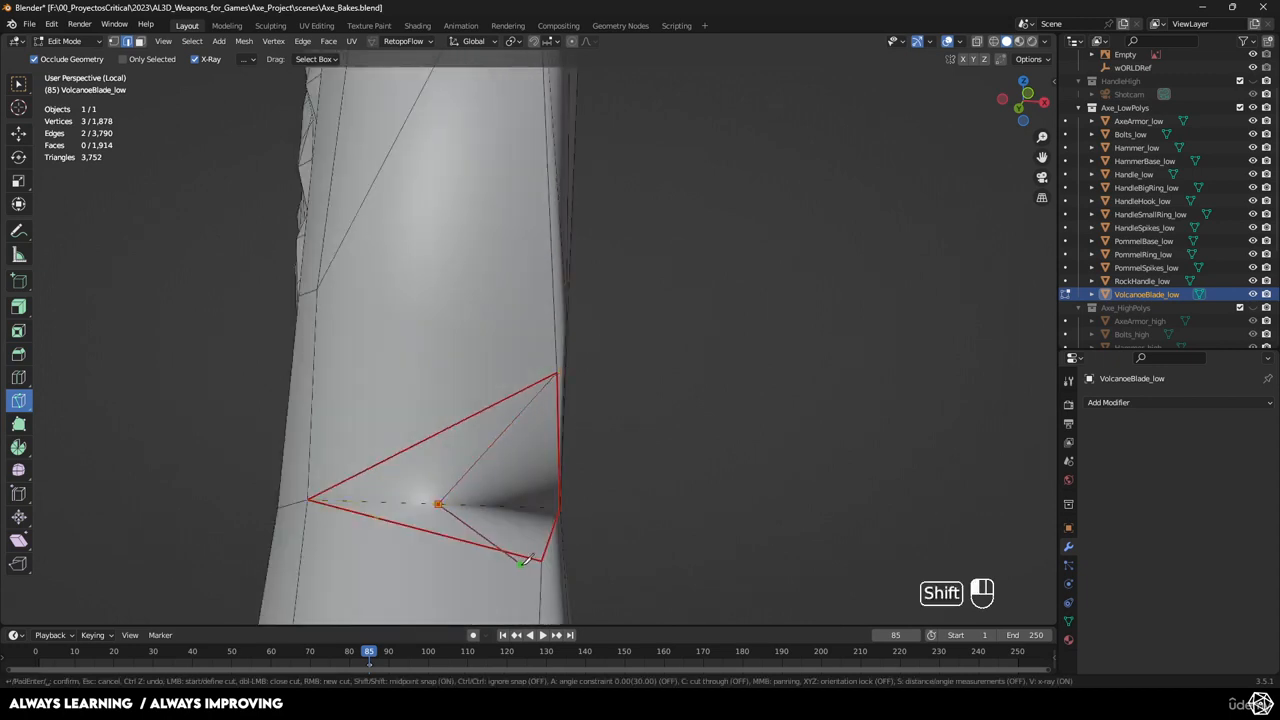
pyautogui.press('Return')
# Cut across the lower triangle from its top vertex, then return to Object Mode.
pyautogui.scroll(-10, 551, 451)
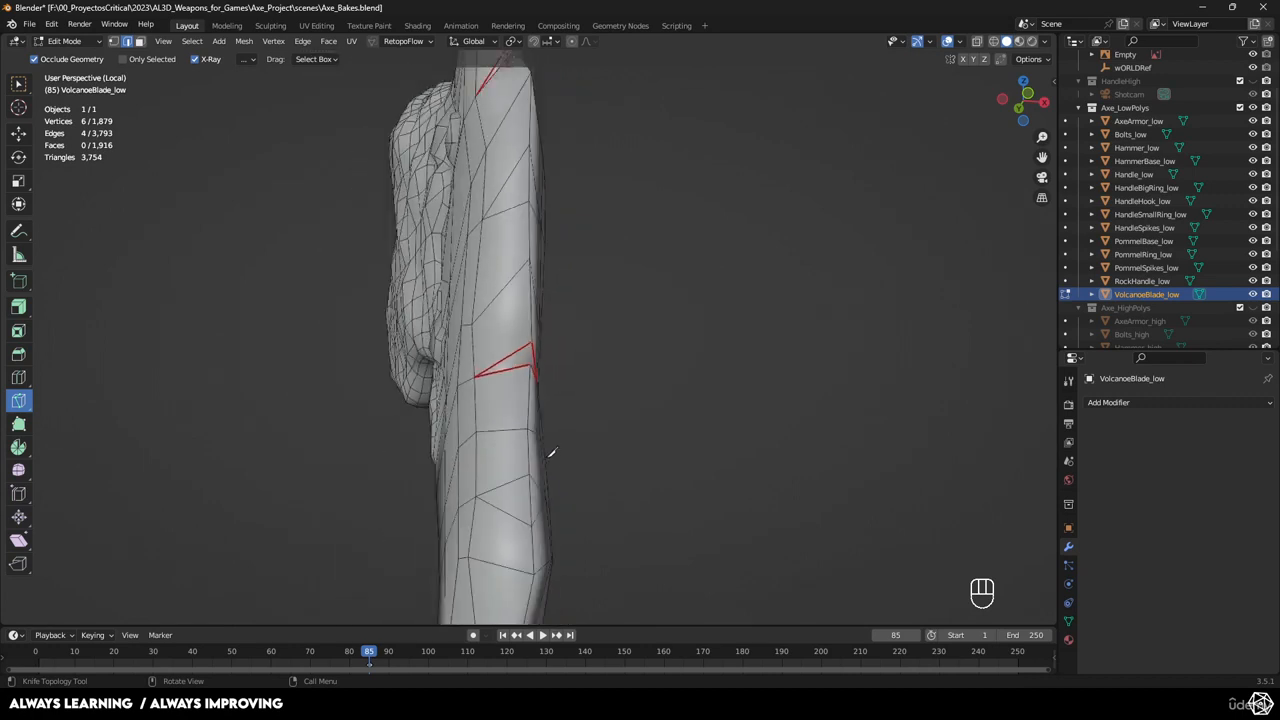
pyautogui.keyDown('shift'); pyautogui.moveTo(551, 451); pyautogui.dragTo(568, 232, button='middle'); pyautogui.keyUp('shift')
pyautogui.scroll(7, 557, 213)
pyautogui.scroll(3, 610, 171)
pyautogui.keyDown('shift'); pyautogui.moveTo(612, 172); pyautogui.dragTo(611, 334, button='middle'); pyautogui.keyUp('shift')
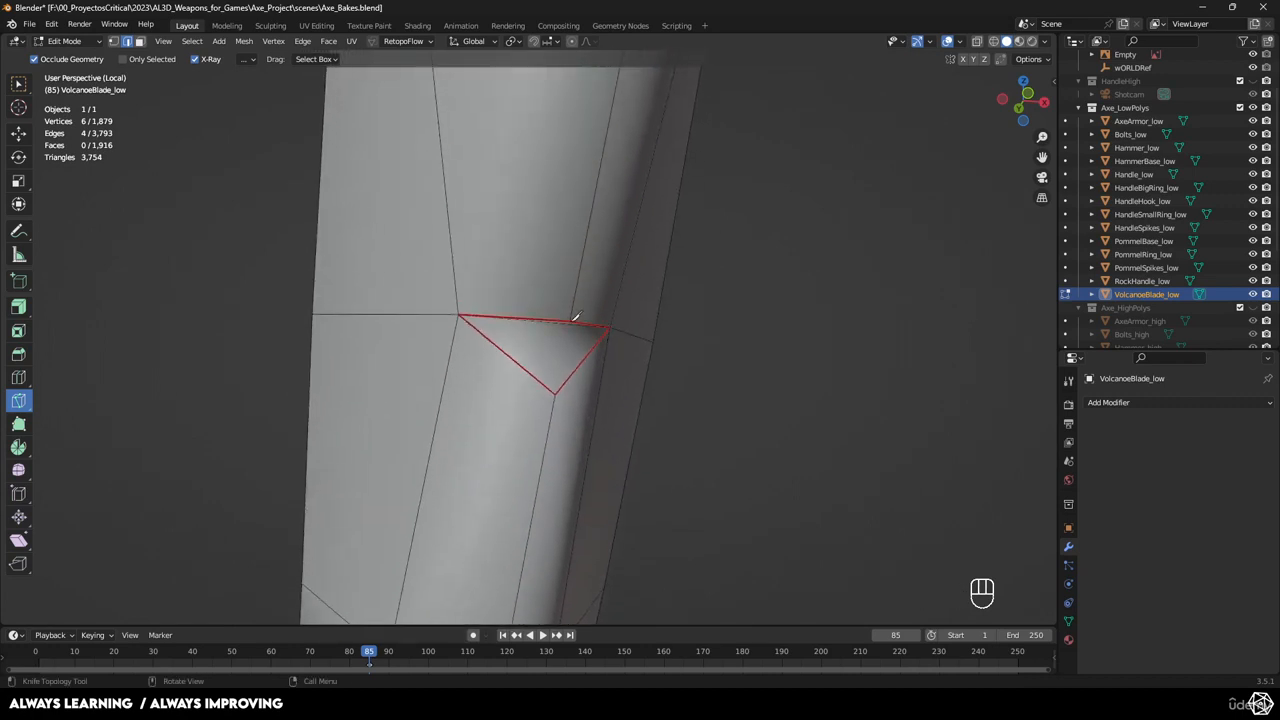
pyautogui.click(575, 312)
pyautogui.moveTo(618, 290); pyautogui.dragTo(615, 245, button='middle')
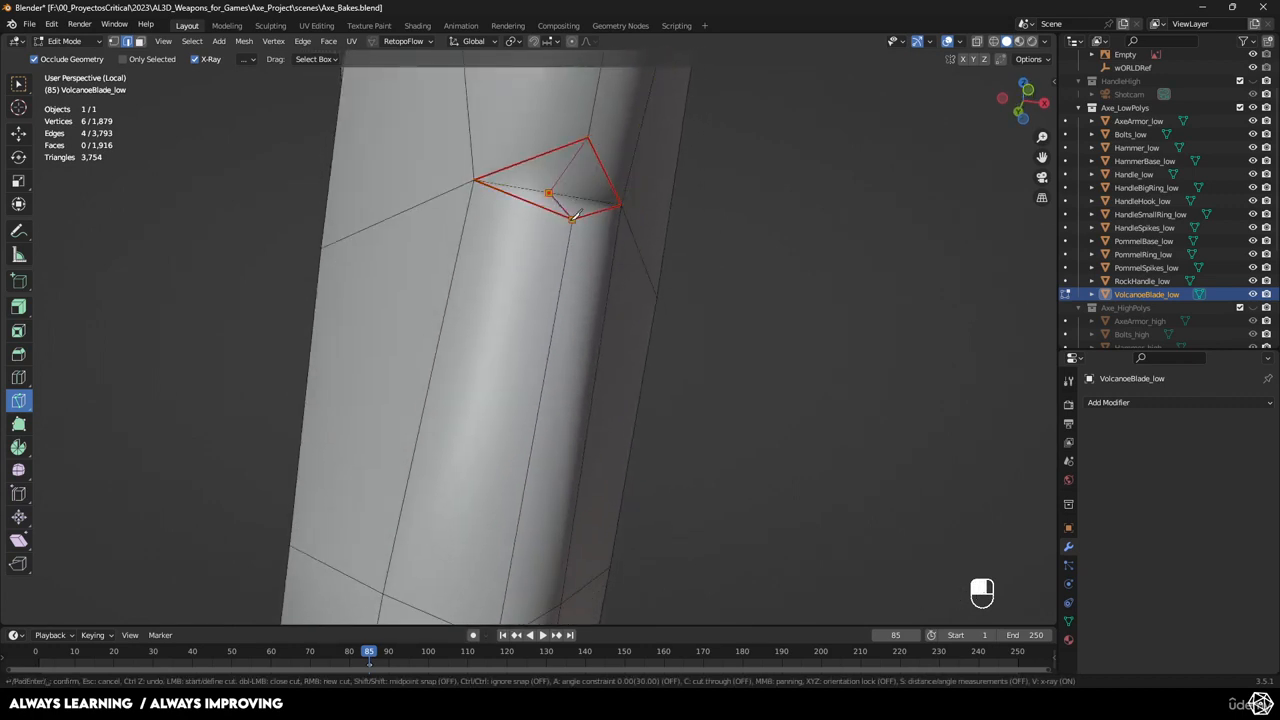
pyautogui.click(573, 217)
pyautogui.press('Return')
pyautogui.scroll(-6, 575, 215)
pyautogui.press('Tab')
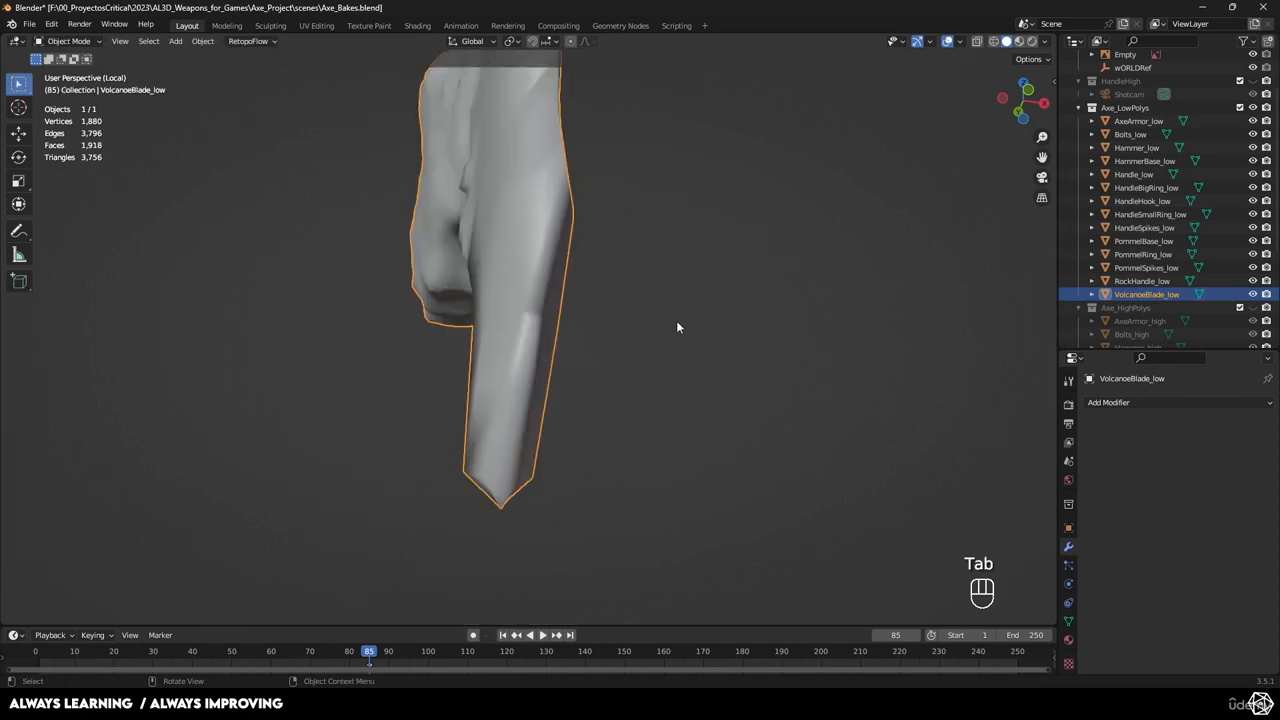
pyautogui.moveTo(676, 320); pyautogui.dragTo(955, 273, button='middle')
# Leave isolation and select all the low-poly axe parts with AxeArmor_low active.
pyautogui.click(1138, 120)
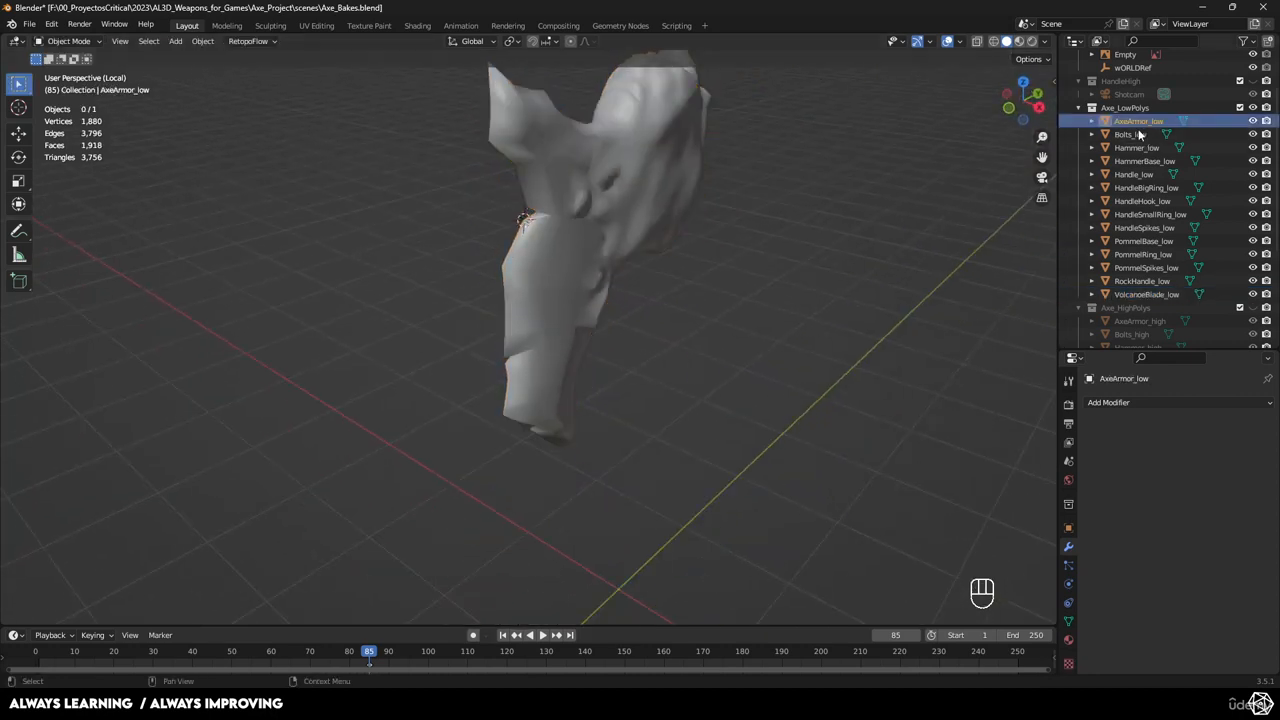
pyautogui.press('KP_Divide')
pyautogui.press('KP_Divide')
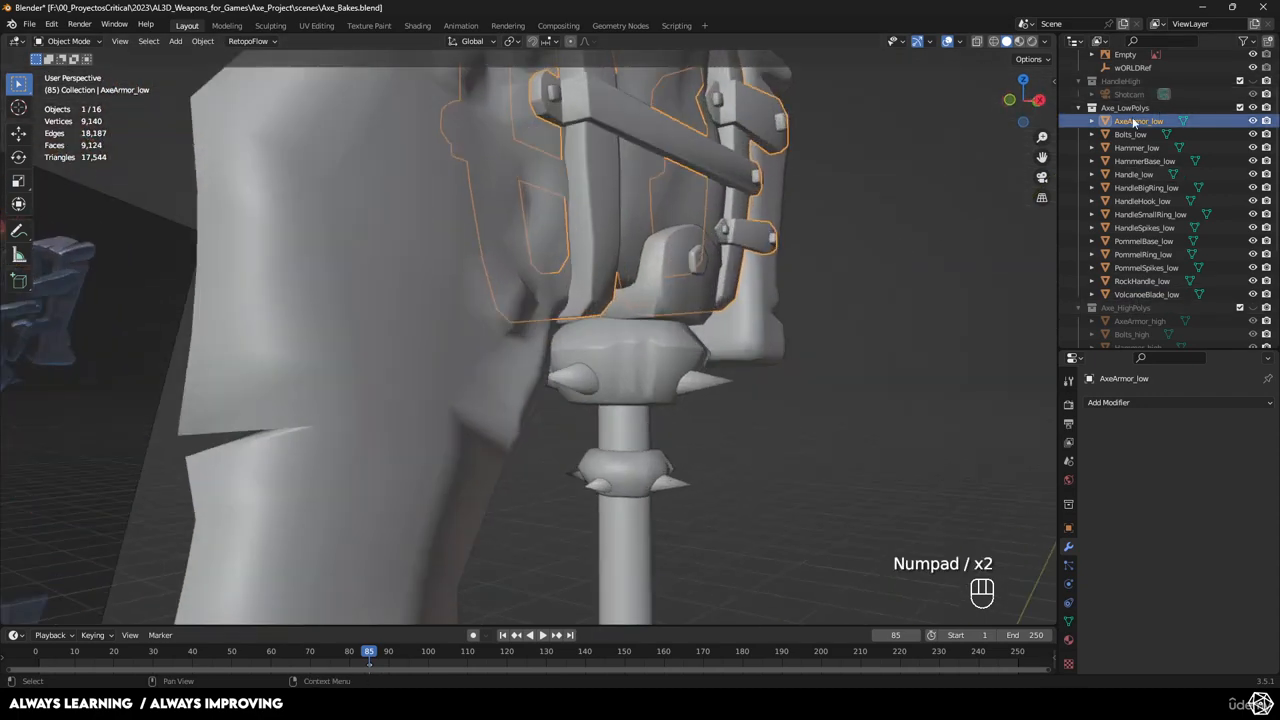
pyautogui.keyDown('shift'); pyautogui.click(1140, 294); pyautogui.keyUp('shift')
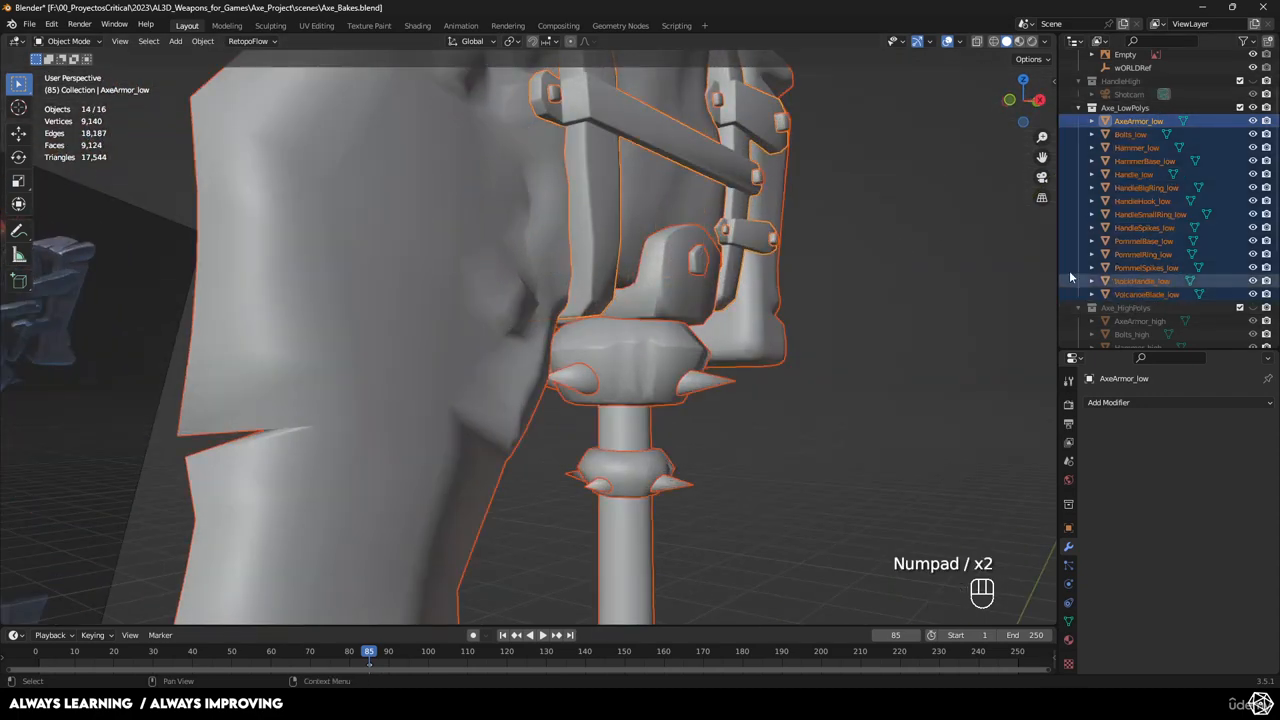
# Export the selection as FBX, overwriting AxeLava.fbx in the Bakes folder.
pyautogui.click(30, 25)
pyautogui.moveTo(90, 217)
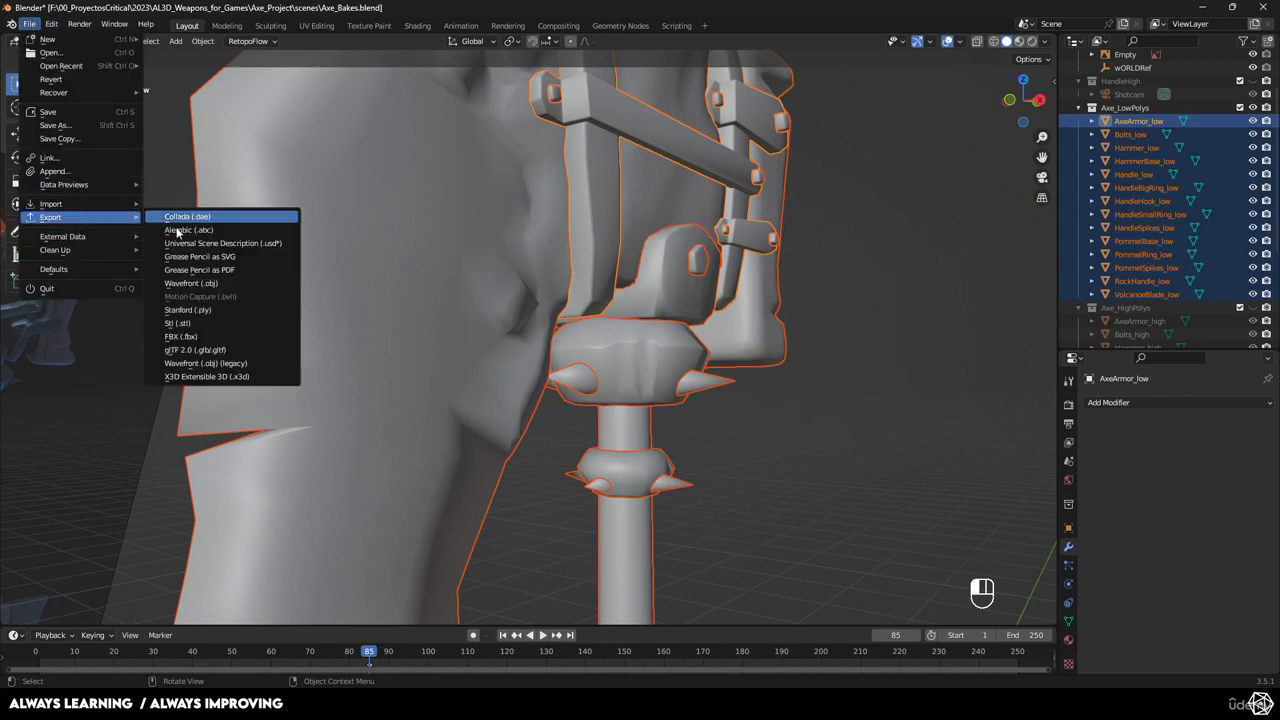
pyautogui.click(198, 338)
pyautogui.click(490, 210)
pyautogui.click(944, 531)
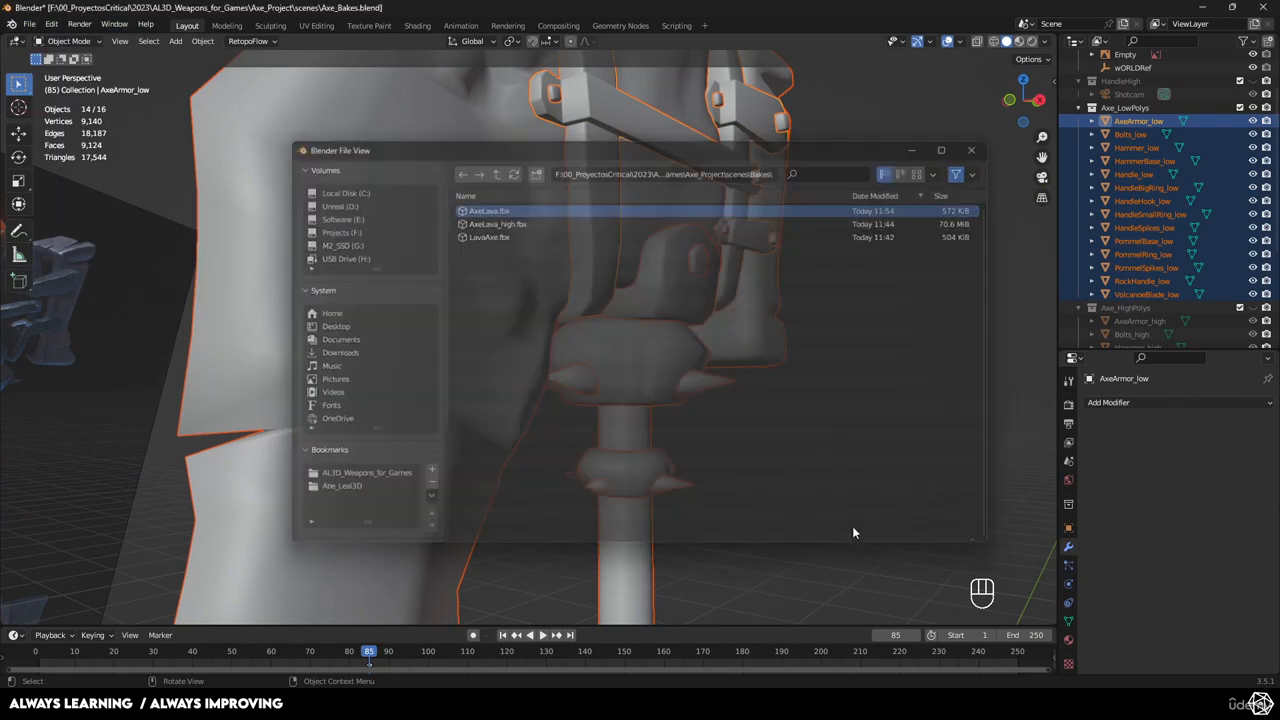
pyautogui.hotkey('alt', 'Tab')
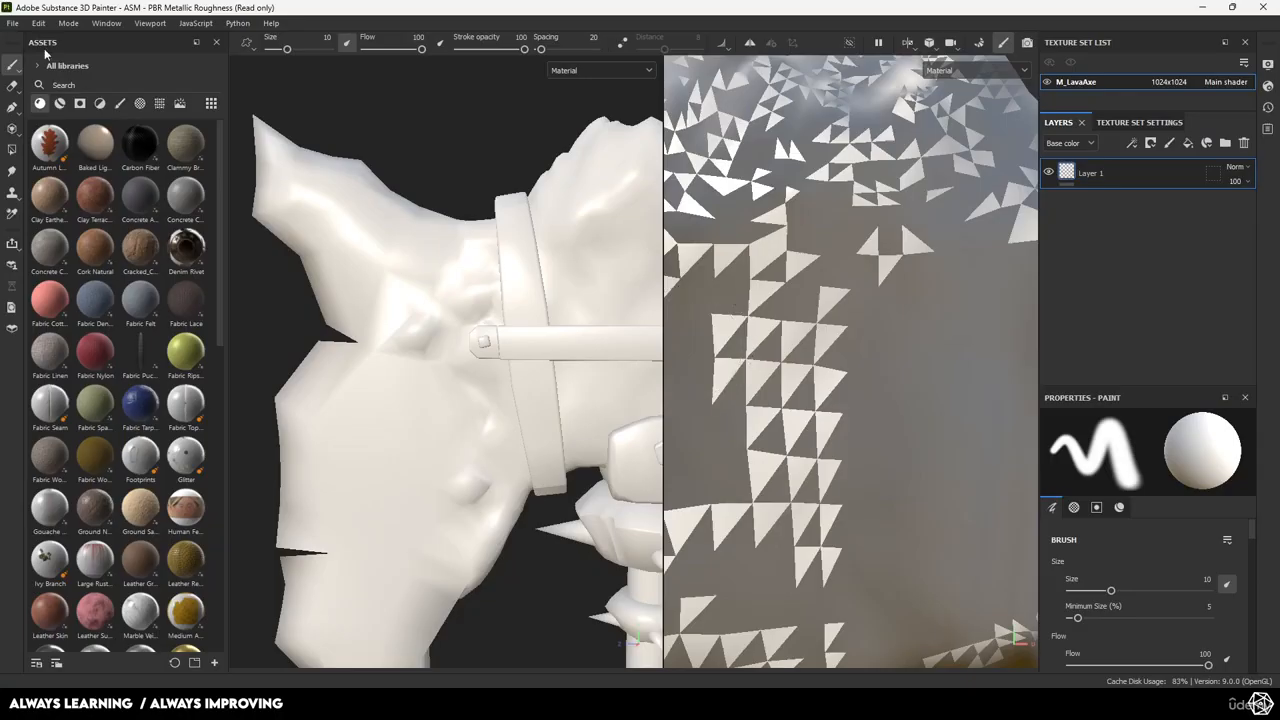
# Create a new project with AxeLava.fbx as the mesh, discarding the previous project's changes.
pyautogui.click(13, 22)
pyautogui.click(22, 38)
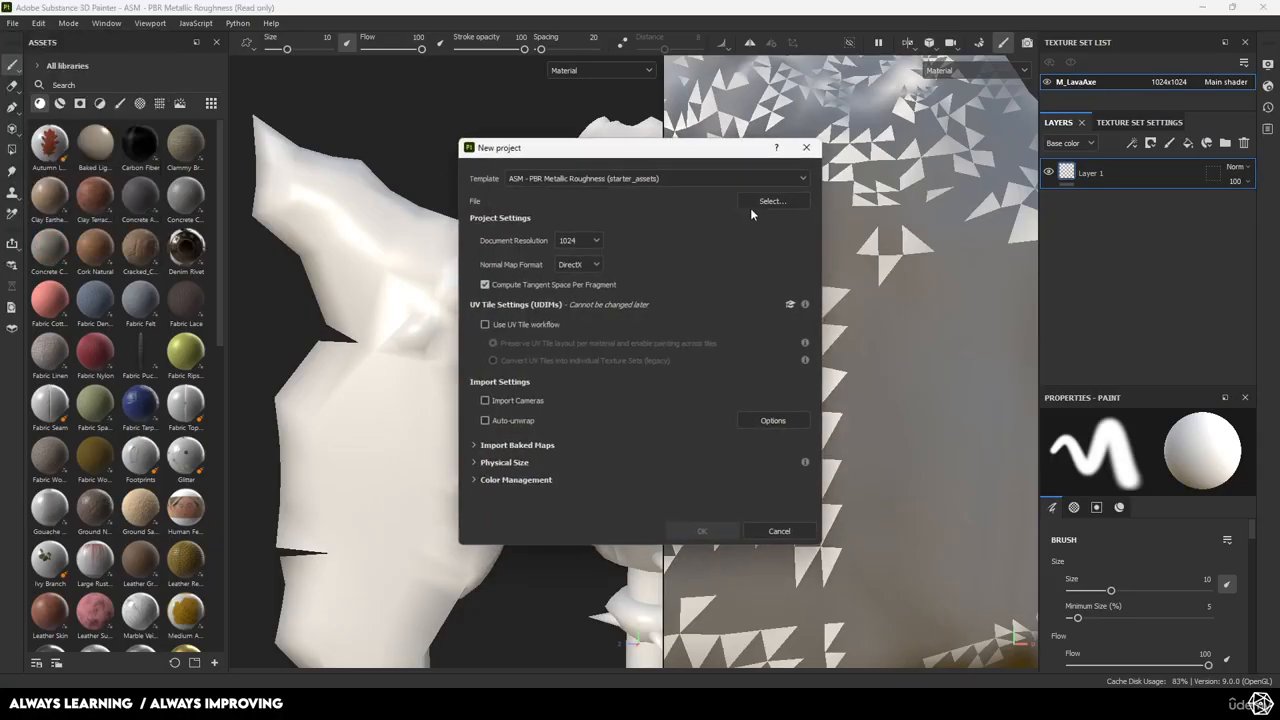
pyautogui.click(765, 205)
pyautogui.doubleClick(617, 266)
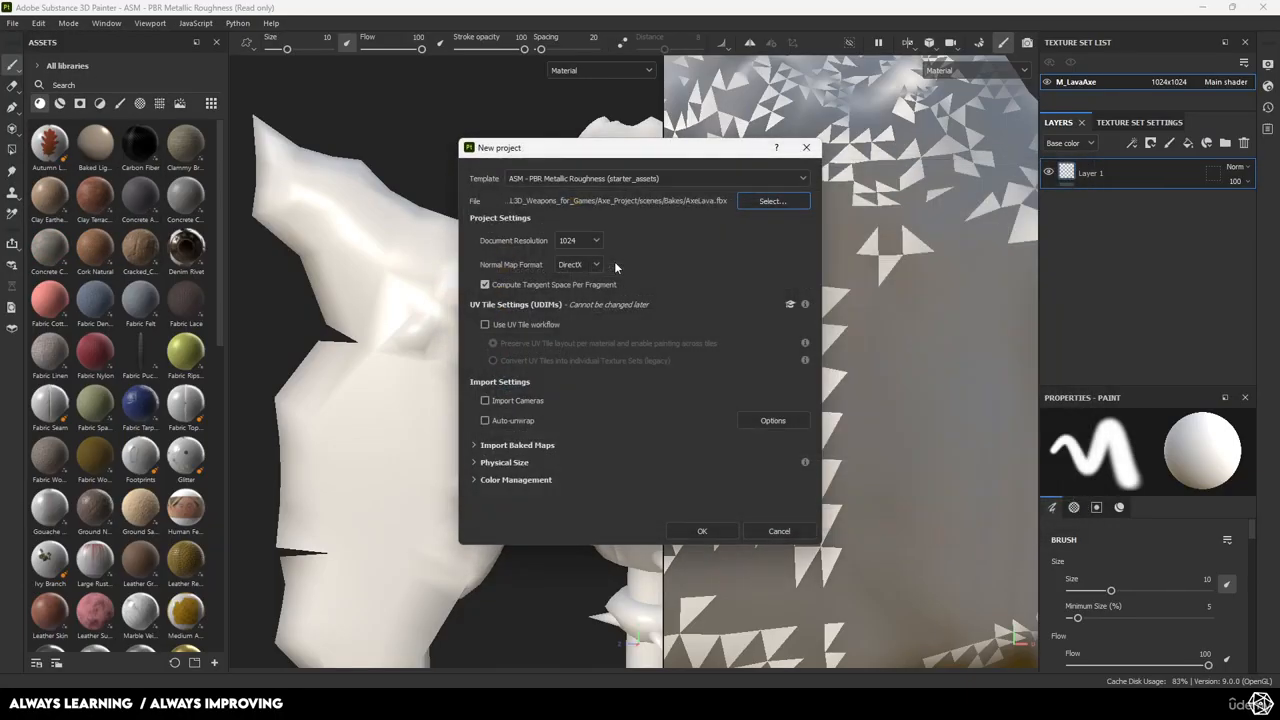
pyautogui.click(704, 531)
pyautogui.click(585, 367)
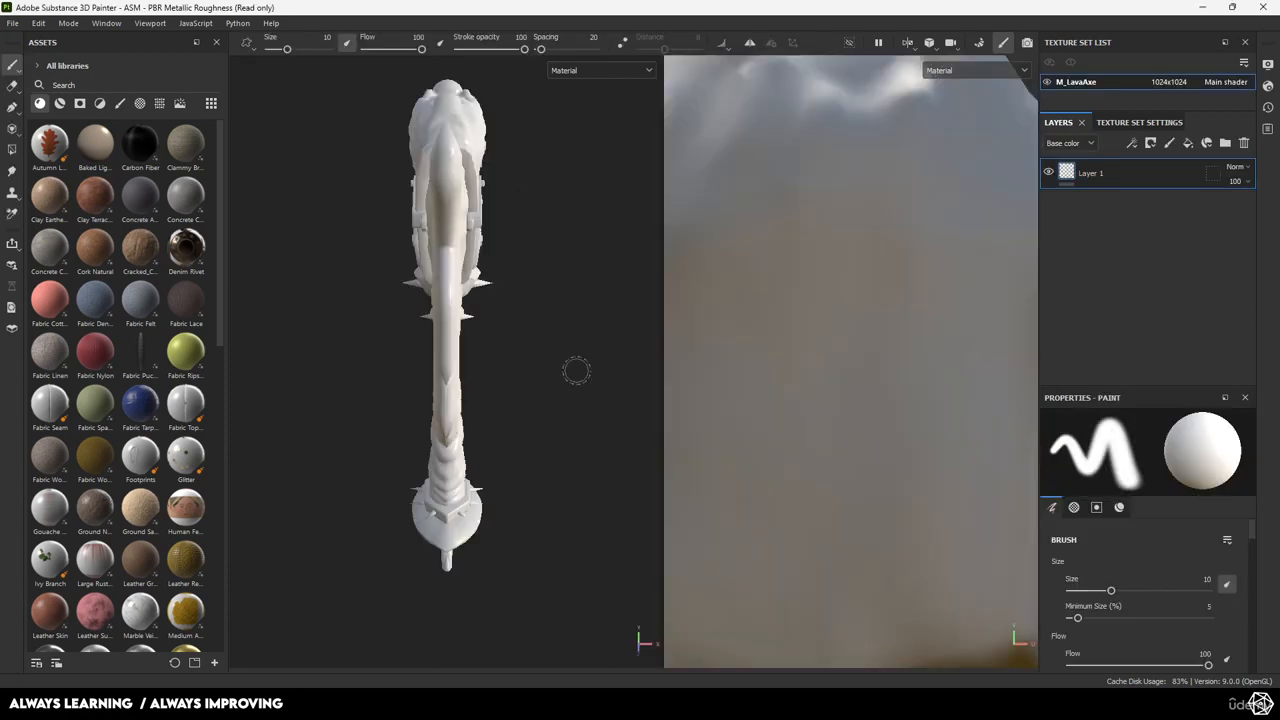
# Orbit the loaded axe and pan across its UV layout to inspect the repair.
pyautogui.scroll(-2, 487, 344)
pyautogui.keyDown('alt'); pyautogui.moveTo(455, 357); pyautogui.dragTo(463, 241); pyautogui.keyUp('alt')
pyautogui.scroll(5, 457, 357)
pyautogui.keyDown('alt'); pyautogui.moveTo(463, 241); pyautogui.dragTo(480, 399, button='middle'); pyautogui.keyUp('alt')
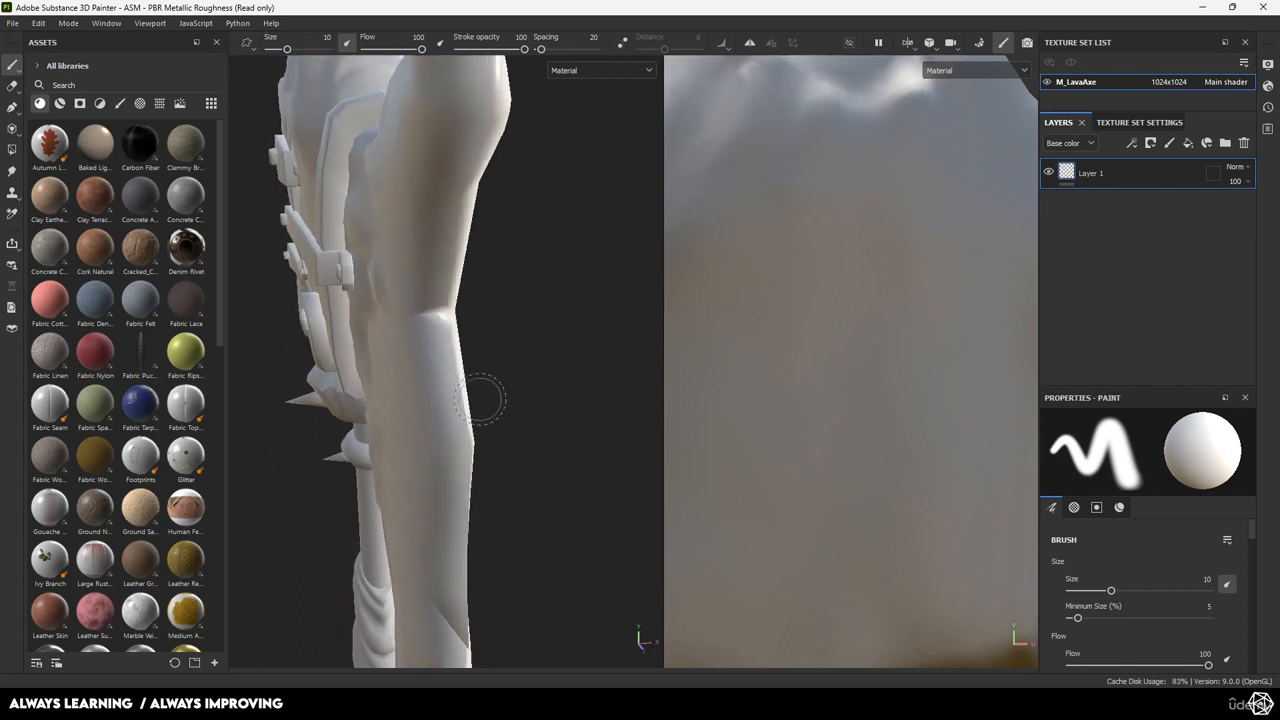
pyautogui.keyDown('alt'); pyautogui.moveTo(481, 399); pyautogui.dragTo(401, 297); pyautogui.keyUp('alt')
pyautogui.keyDown('alt'); pyautogui.moveTo(506, 306); pyautogui.dragTo(438, 256, button='middle'); pyautogui.keyUp('alt')
pyautogui.scroll(-4, 752, 375)
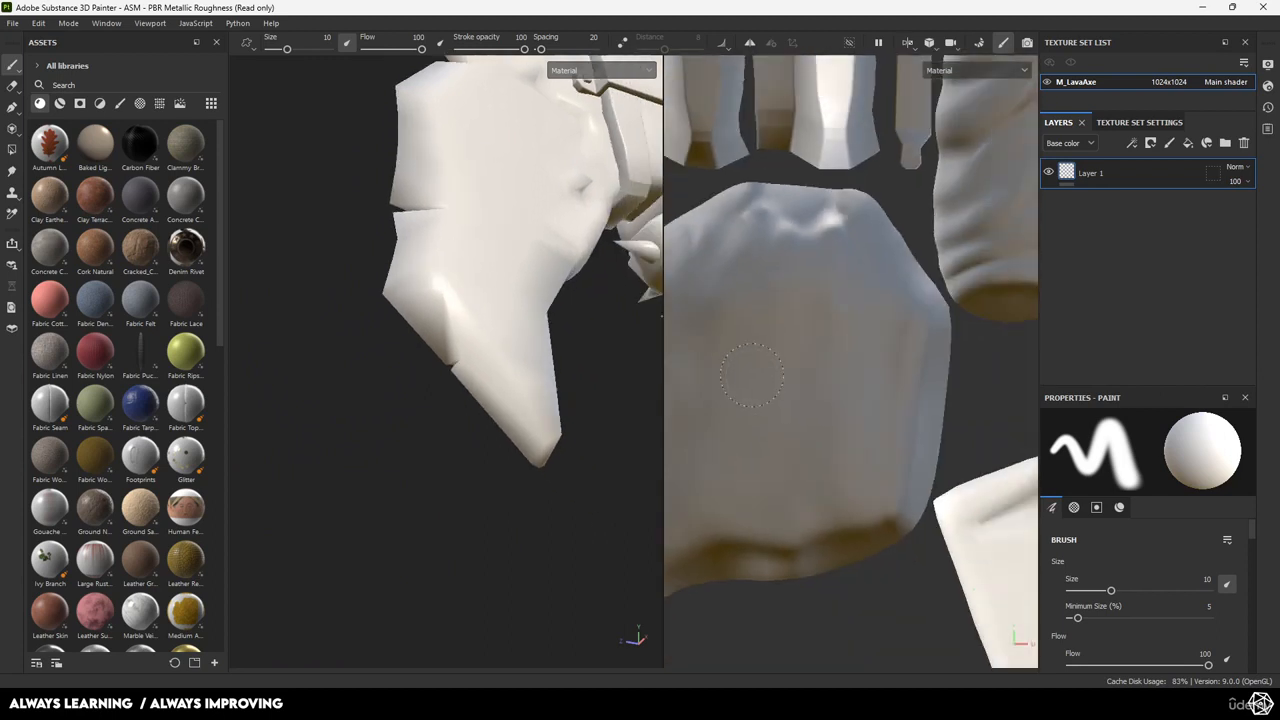
pyautogui.scroll(-6, 752, 375)
pyautogui.keyDown('alt'); pyautogui.moveTo(752, 375); pyautogui.dragTo(908, 530, button='middle'); pyautogui.keyUp('alt')
pyautogui.scroll(1, 880, 430)
pyautogui.scroll(3, 850, 471)
pyautogui.scroll(4, 850, 471)
pyautogui.scroll(-6, 908, 500)
pyautogui.keyDown('alt'); pyautogui.moveTo(978, 381); pyautogui.dragTo(705, 432, button='middle'); pyautogui.keyUp('alt')
pyautogui.scroll(2, 818, 420)
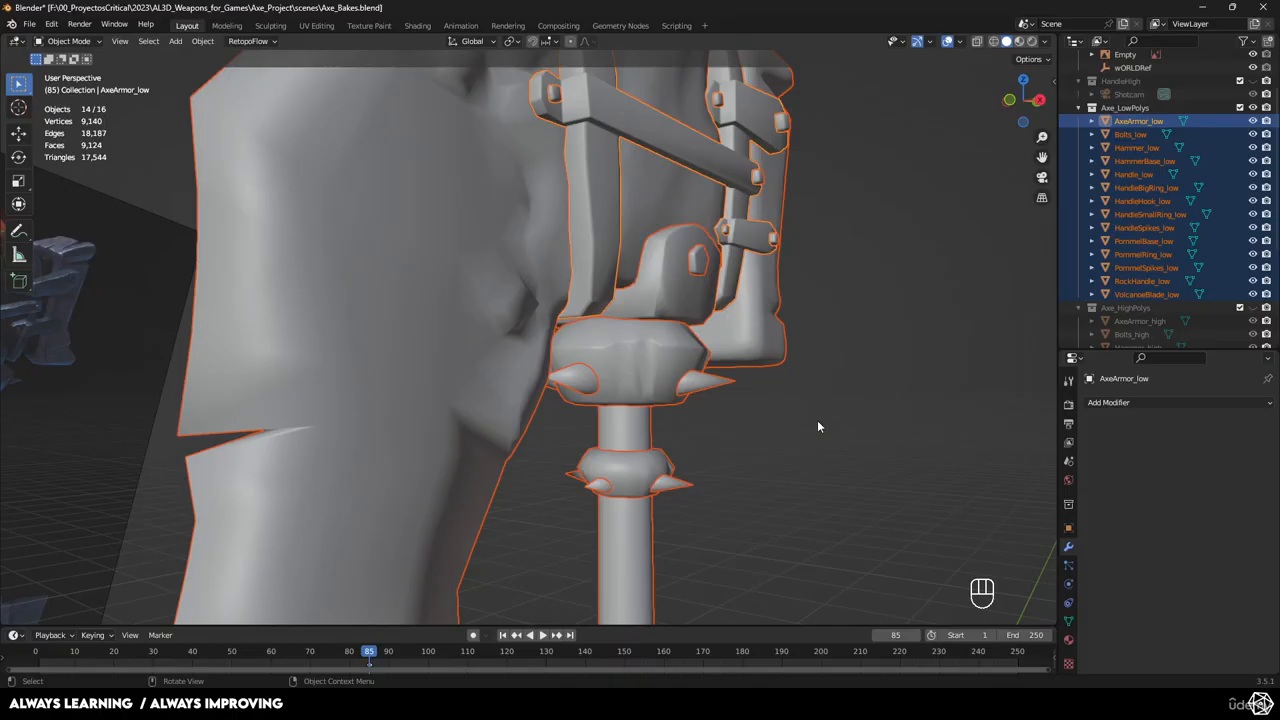
# Select and isolate VolcanoeBlade_low, then enter Edit Mode in face selection.
pyautogui.moveTo(817, 423); pyautogui.dragTo(754, 449, button='middle')
pyautogui.scroll(-5, 754, 449)
pyautogui.moveTo(690, 395)
pyautogui.mouseDown(button='middle')
pyautogui.moveTo(454, 304)
pyautogui.moveTo(797, 304)
pyautogui.mouseUp(button='middle')
pyautogui.click(454, 304)
pyautogui.press('KP_Divide')
pyautogui.scroll(3, 508, 319)
pyautogui.press('Tab')
pyautogui.press('3')
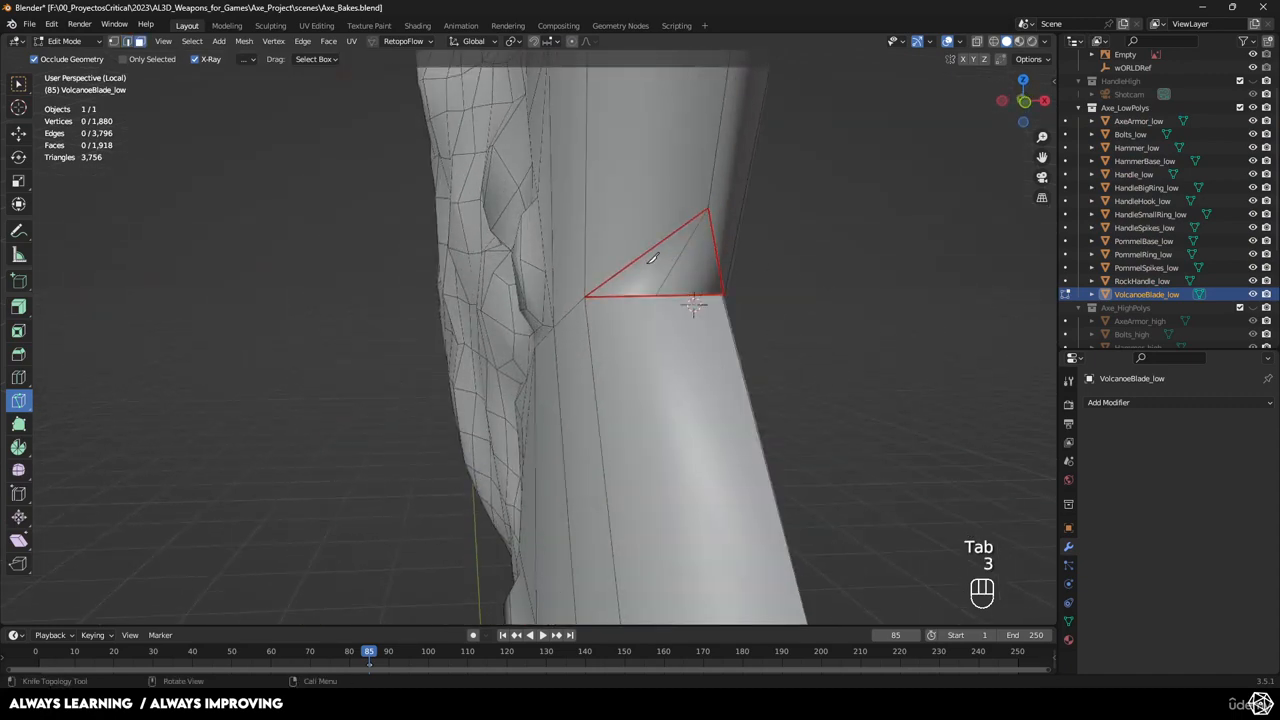
pyautogui.press('w')
# Select the eight stray triangle faces scattered across the blade.
pyautogui.click(652, 260)
pyautogui.keyDown('shift'); pyautogui.moveTo(652, 260); pyautogui.dragTo(664, 300, button='middle'); pyautogui.keyUp('shift')
pyautogui.keyDown('shift'); pyautogui.click(666, 451); pyautogui.keyUp('shift')
pyautogui.keyDown('shift'); pyautogui.click(700, 447); pyautogui.keyUp('shift')
pyautogui.keyDown('shift'); pyautogui.click(607, 187); pyautogui.keyUp('shift')
pyautogui.keyDown('shift'); pyautogui.click(668, 560); pyautogui.keyUp('shift')
pyautogui.moveTo(735, 550); pyautogui.dragTo(680, 512, button='middle')
pyautogui.keyDown('shift'); pyautogui.click(603, 456); pyautogui.keyUp('shift')
pyautogui.moveTo(603, 456); pyautogui.dragTo(691, 394, button='middle')
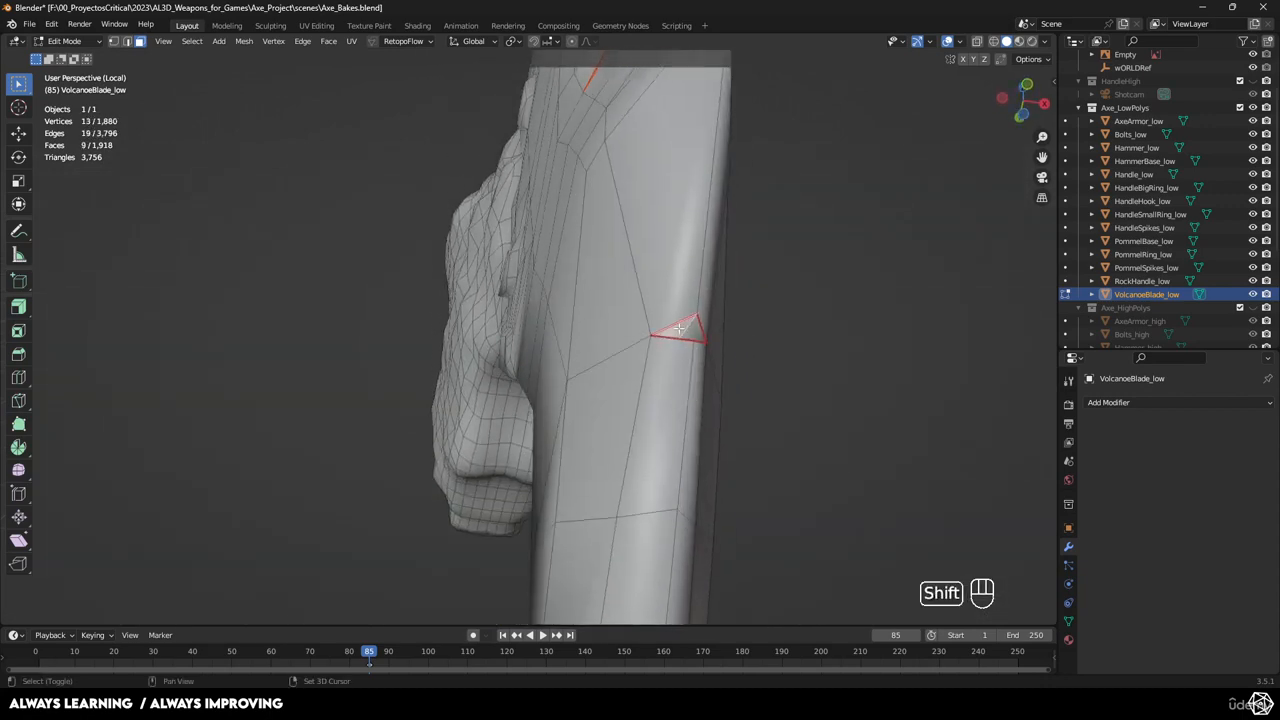
pyautogui.keyDown('shift'); pyautogui.click(679, 328); pyautogui.keyUp('shift')
pyautogui.moveTo(679, 328); pyautogui.dragTo(667, 389, button='middle')
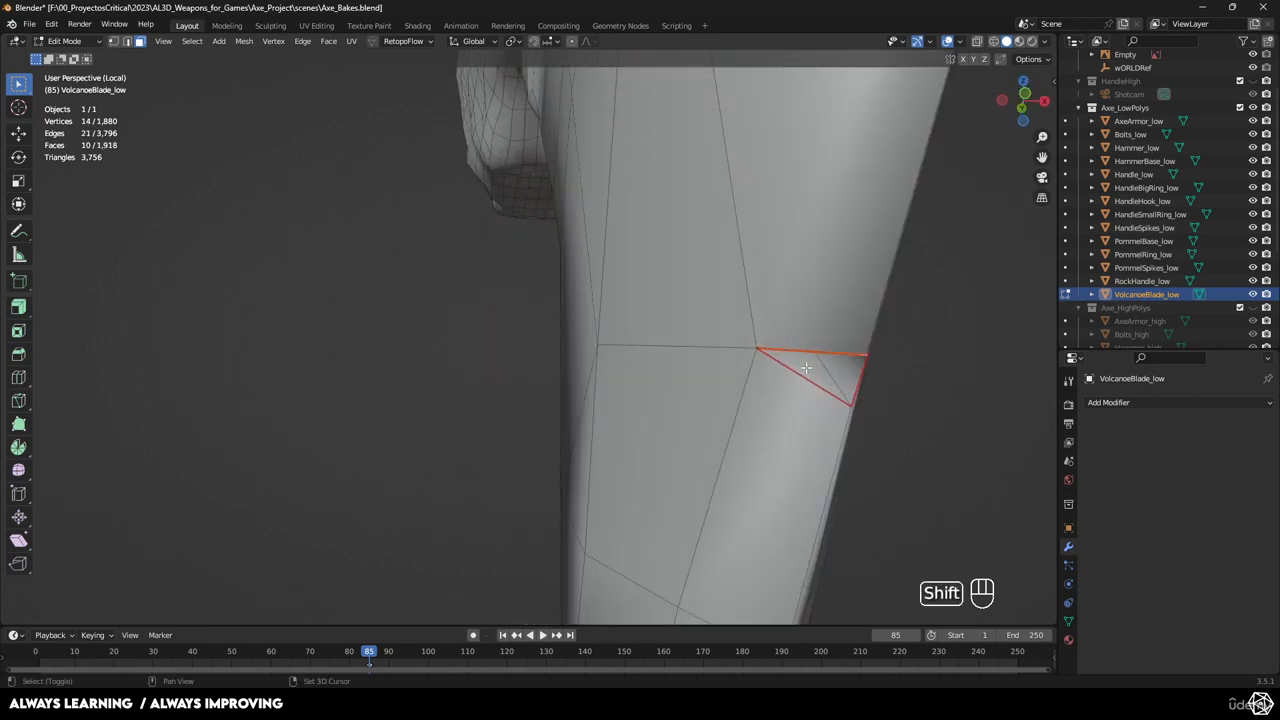
pyautogui.keyDown('shift'); pyautogui.click(840, 366); pyautogui.keyUp('shift')
pyautogui.scroll(-5, 780, 271)
pyautogui.moveTo(780, 271); pyautogui.dragTo(796, 217, button='middle')
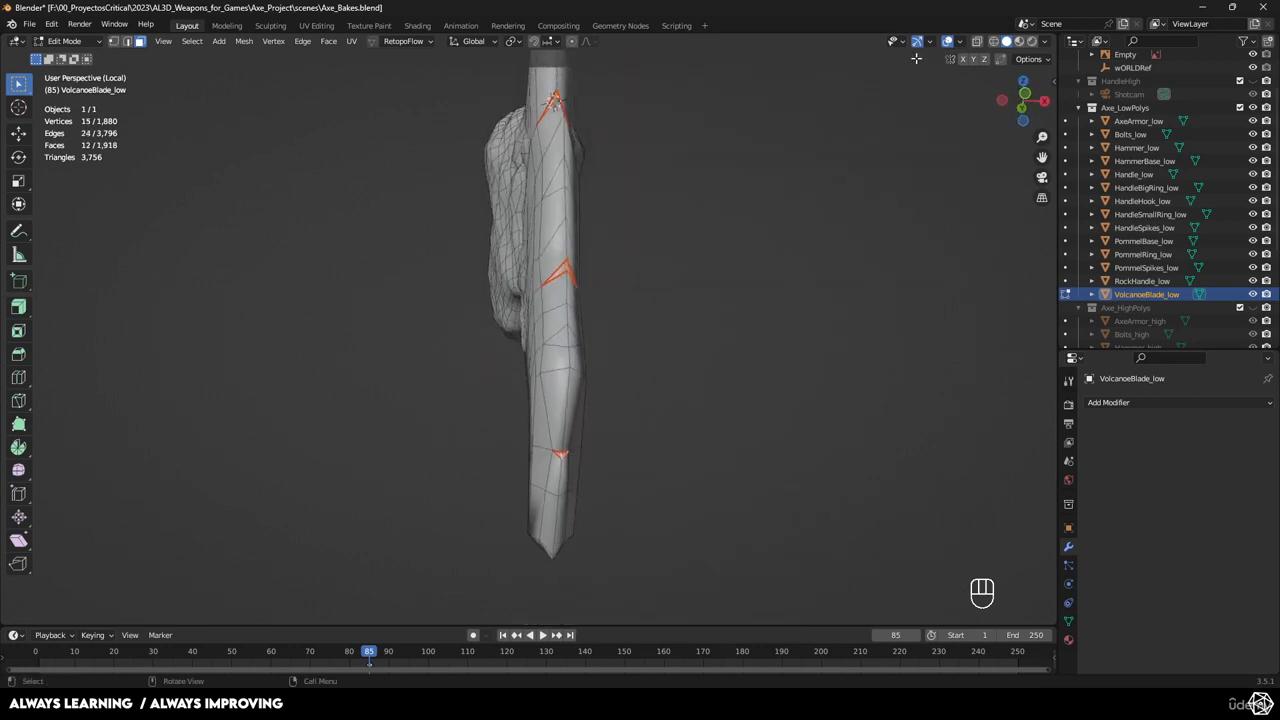
# Project the selected faces' UVs from the view and show them in the UV Editing workspace.
pyautogui.click(352, 42)
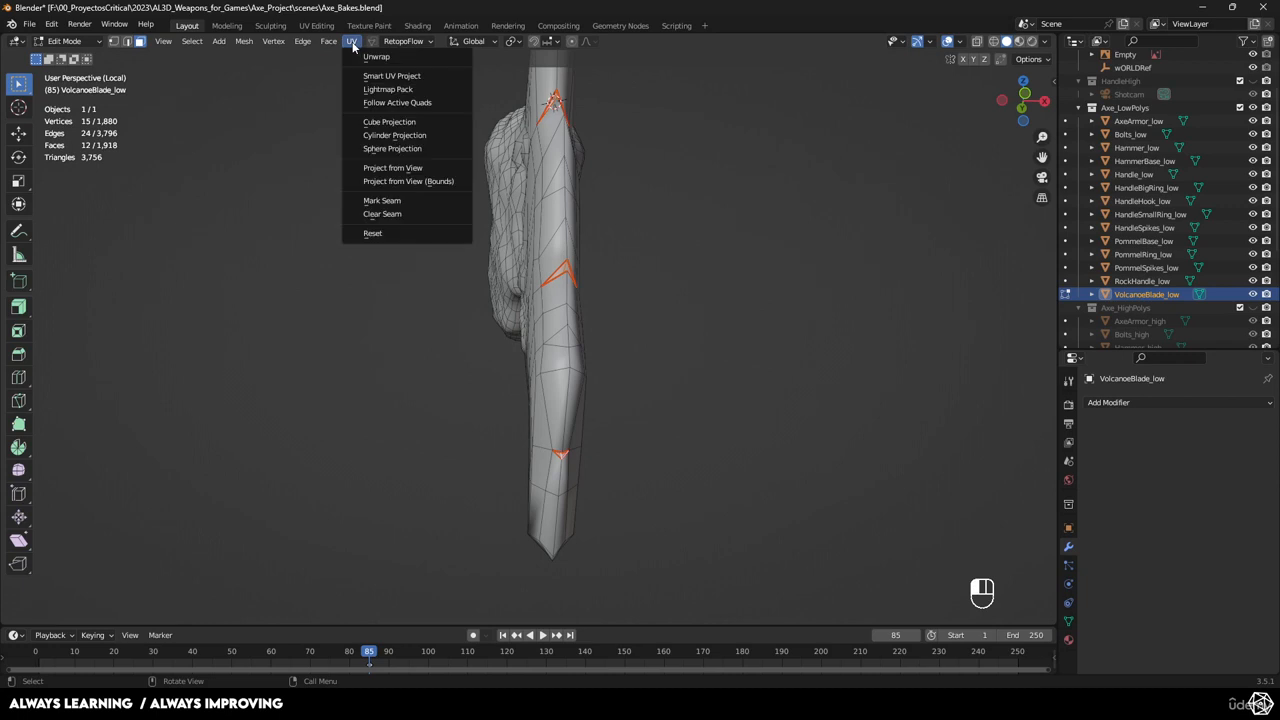
pyautogui.click(391, 168)
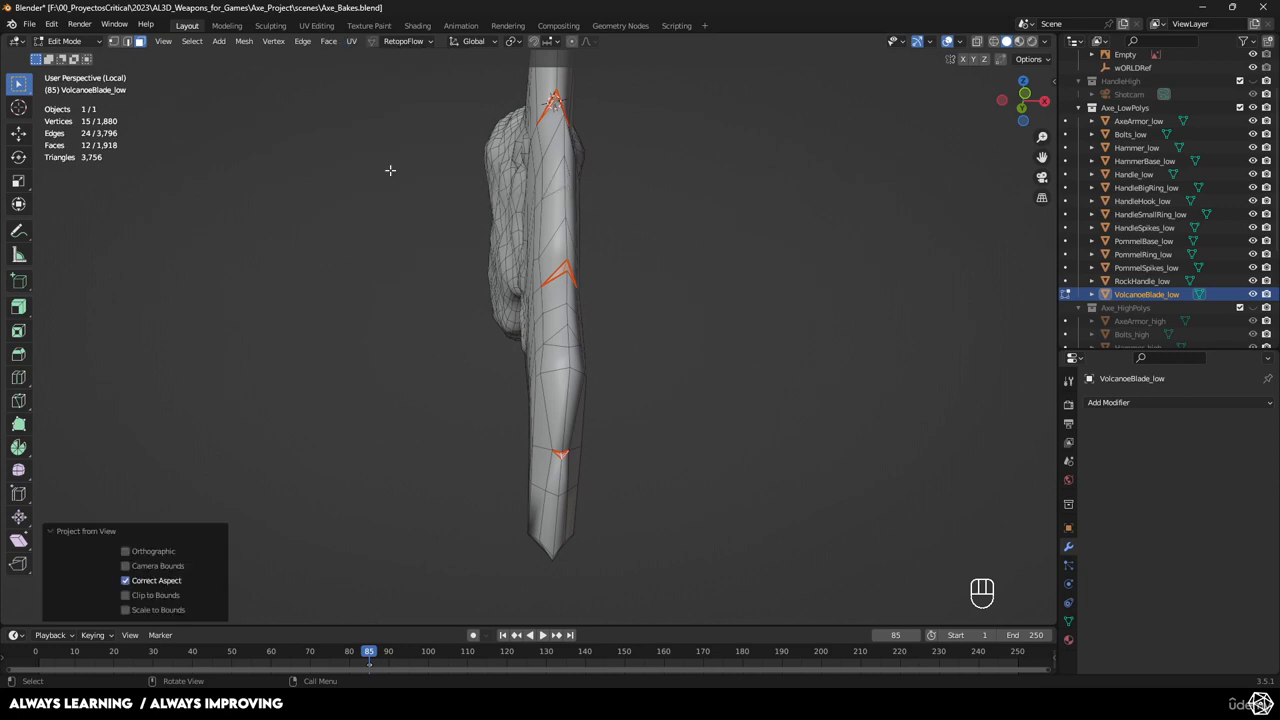
pyautogui.moveTo(730, 235); pyautogui.dragTo(705, 258, button='middle')
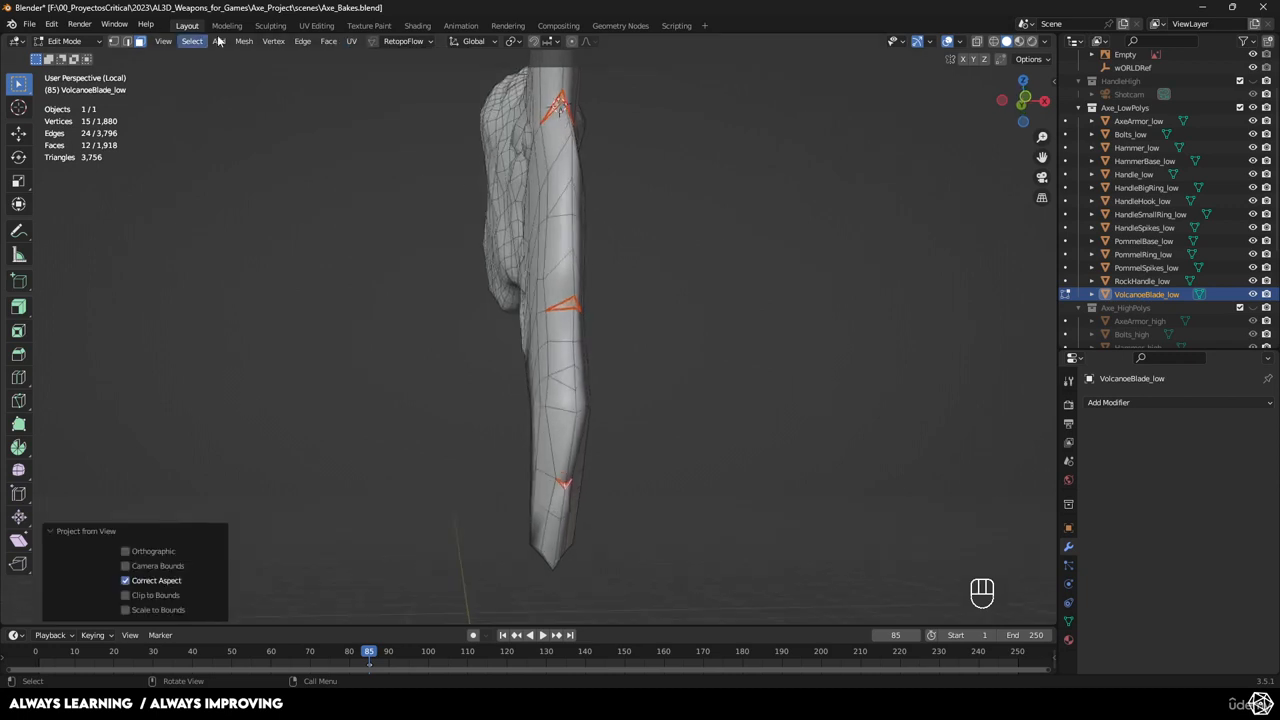
pyautogui.click(313, 27)
pyautogui.scroll(5, 354, 292)
pyautogui.keyDown('shift'); pyautogui.moveTo(354, 289); pyautogui.dragTo(267, 402, button='middle'); pyautogui.keyUp('shift')
# Unwrap the selected stray triangle faces of VolcanoeBlade_low.
pyautogui.scroll(-4, 267, 402)
pyautogui.moveTo(700, 230); pyautogui.dragTo(759, 161, button='middle')
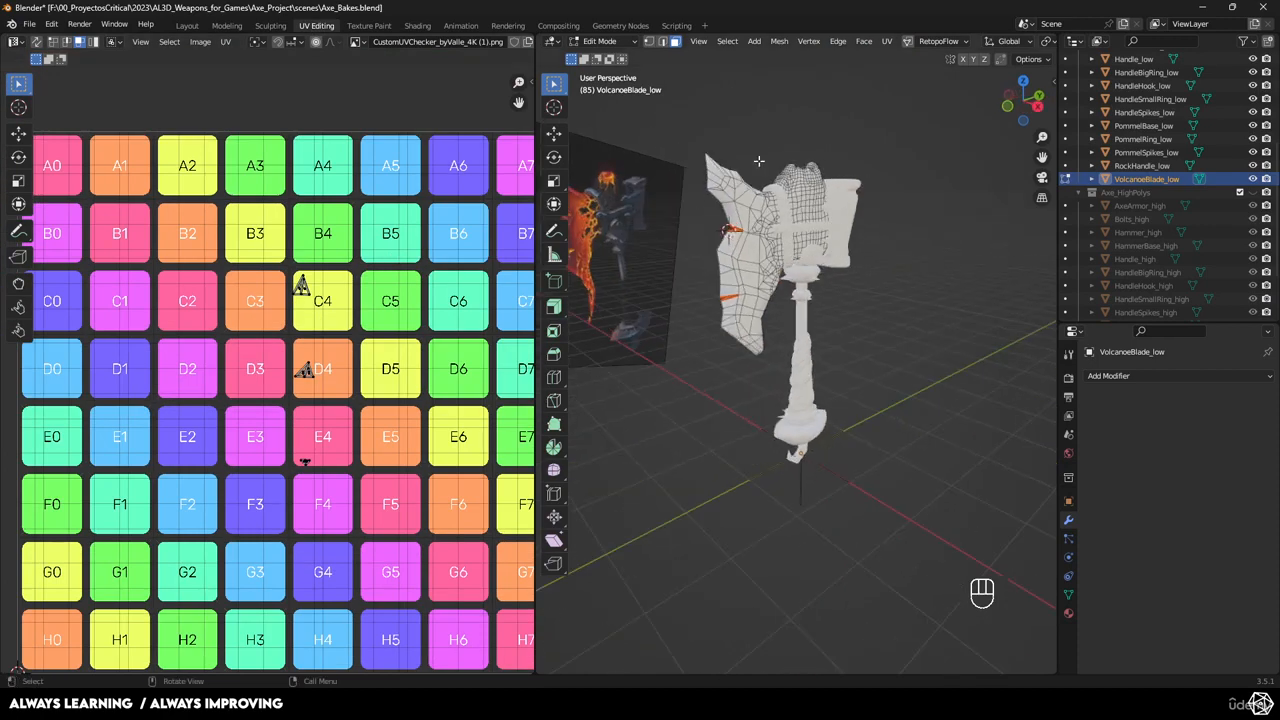
pyautogui.click(885, 41)
pyautogui.click(903, 56)
# Show all of the blade's UVs and inspect the large triangle face beside the layout.
pyautogui.scroll(-2, 413, 500)
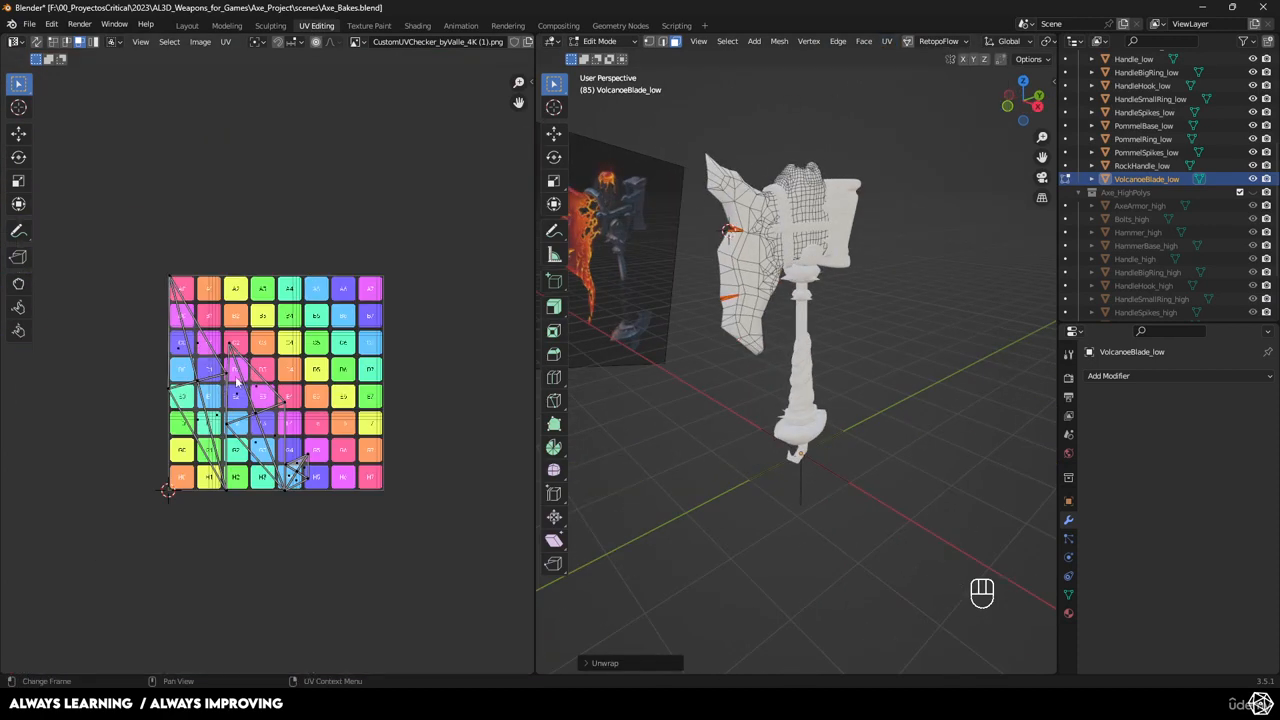
pyautogui.scroll(1, 280, 375)
pyautogui.scroll(-2, 236, 372)
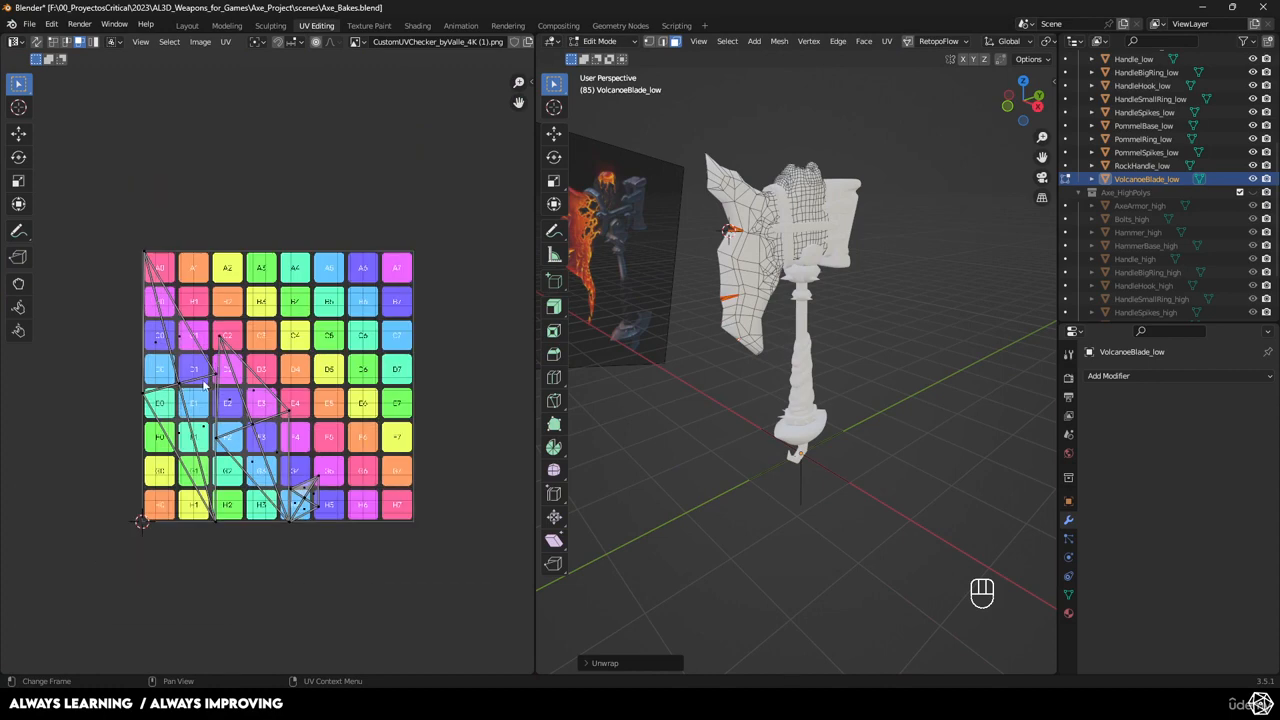
pyautogui.press('a')
pyautogui.scroll(2, 183, 345)
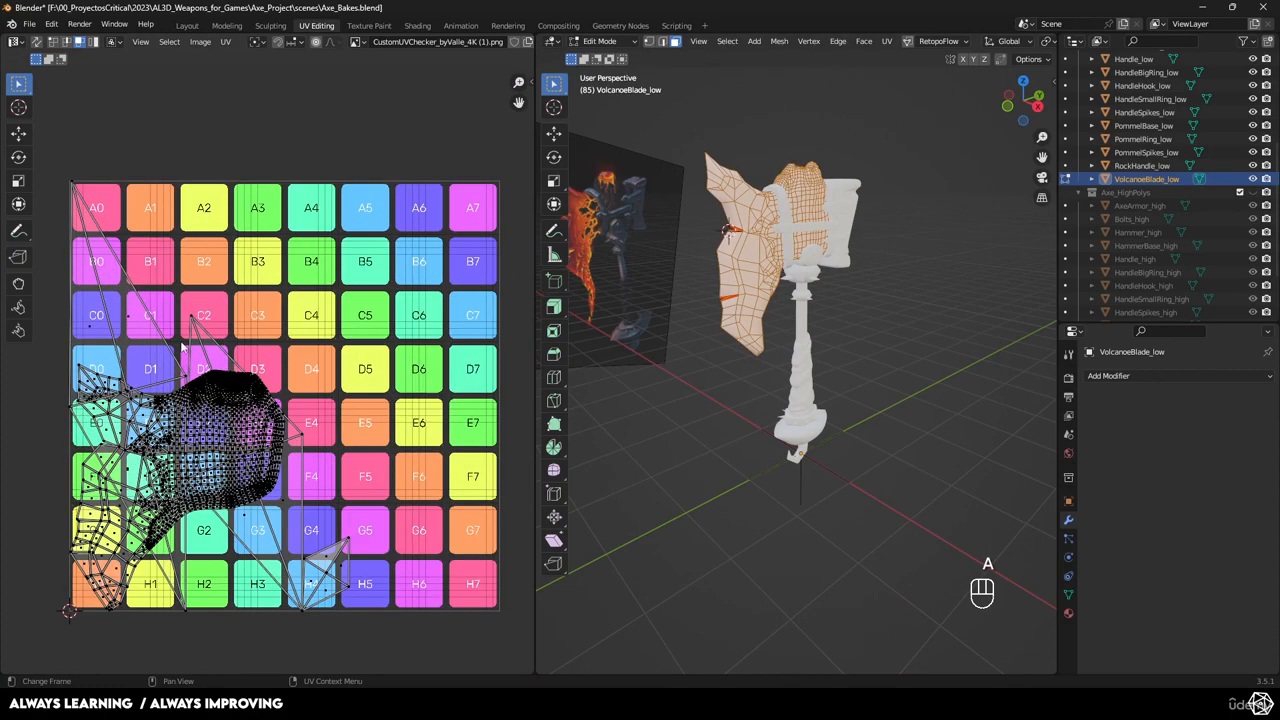
pyautogui.click(115, 342)
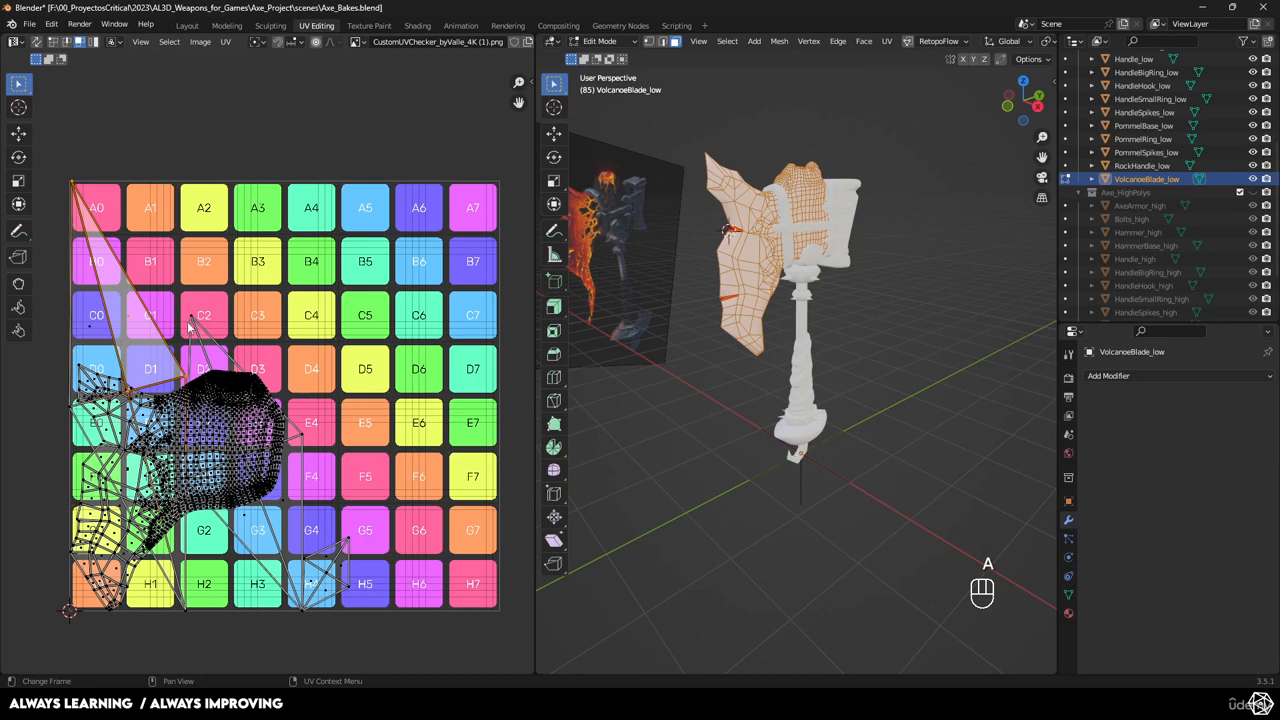
pyautogui.keyDown('shift'); pyautogui.click(205, 390); pyautogui.keyUp('shift')
pyautogui.click(213, 360)
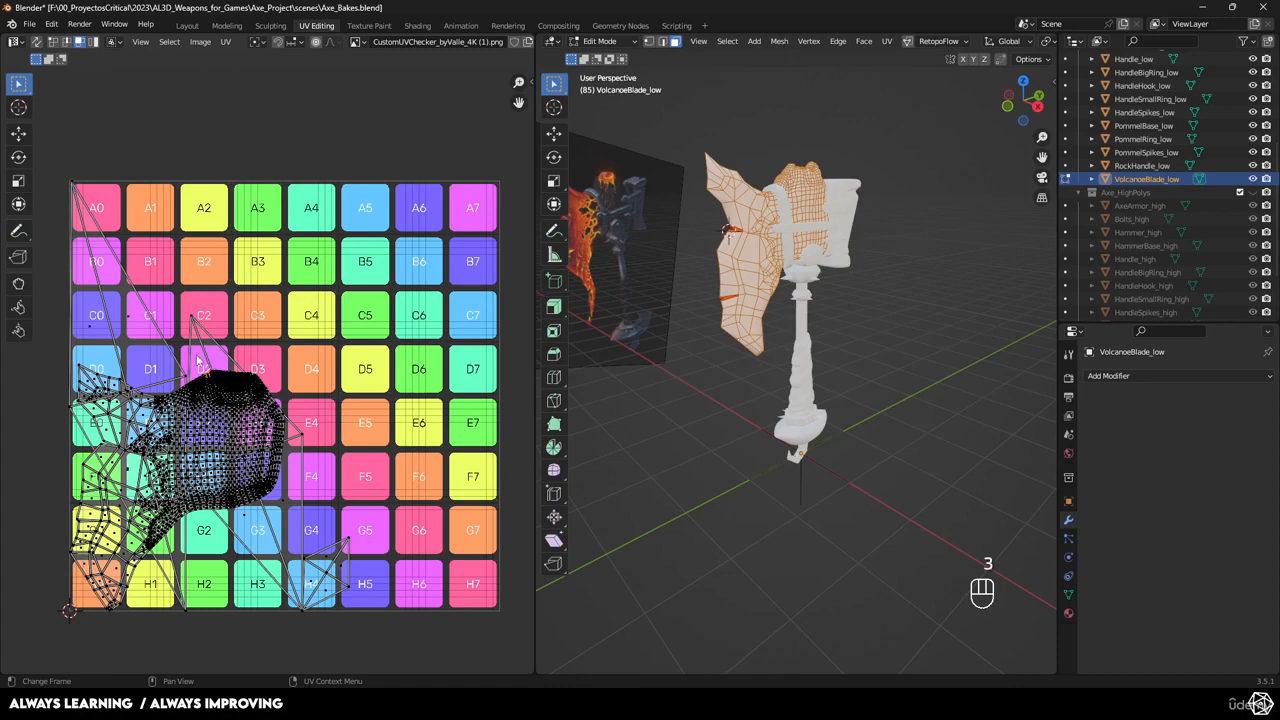
pyautogui.scroll(5, 195, 340)
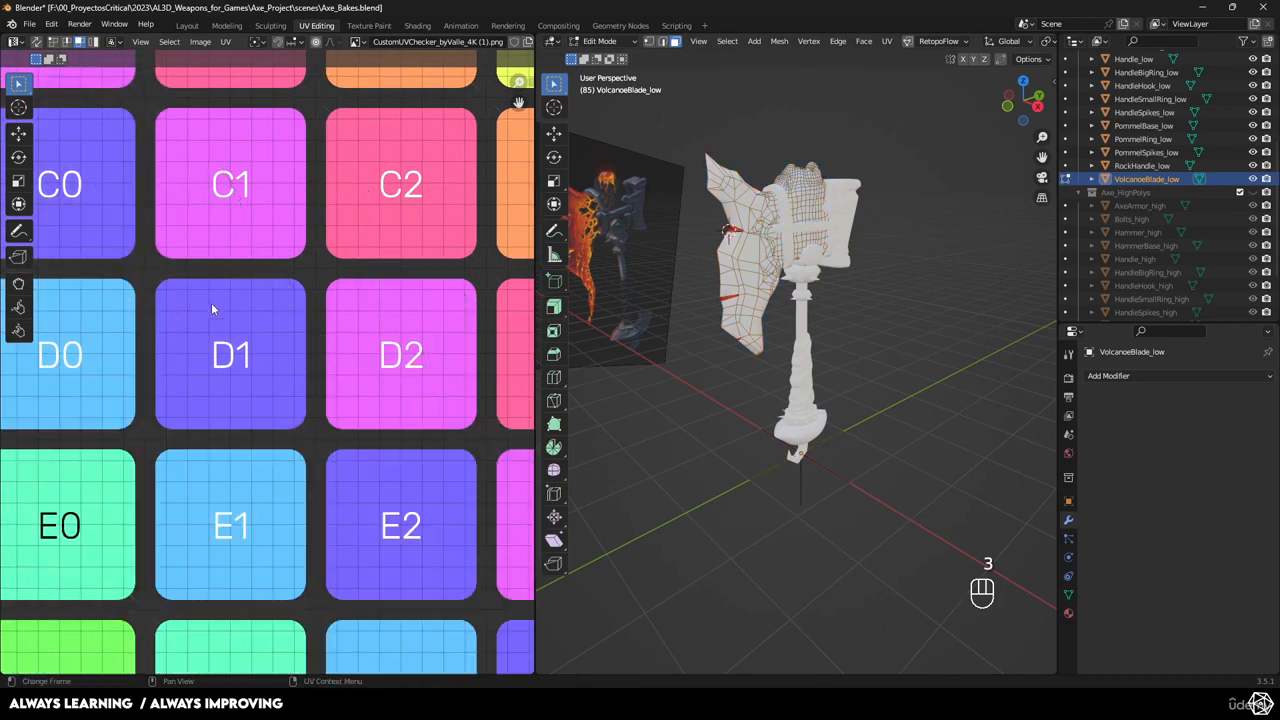
pyautogui.press('a')
pyautogui.press('a')
pyautogui.scroll(-3, 292, 338)
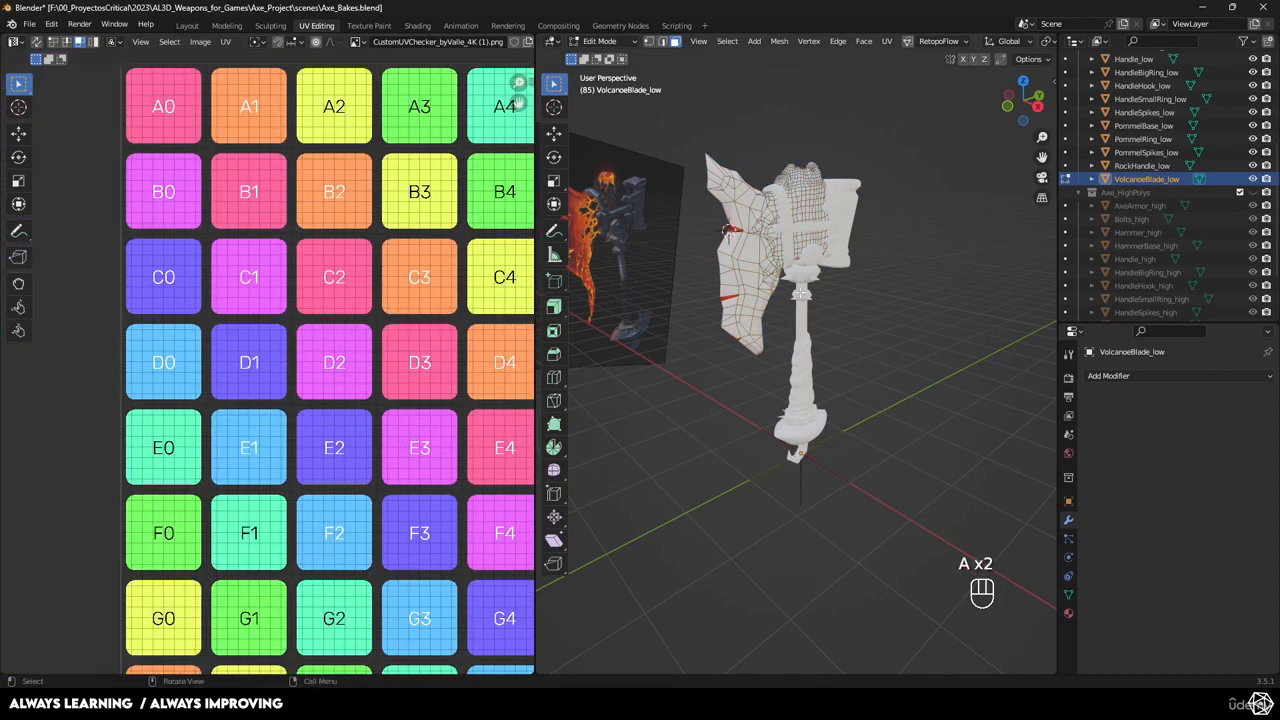
pyautogui.press('a')
# Check the UV faces near C2 and H4, then isolate the small triangle island at H4.
pyautogui.keyDown('shift'); pyautogui.click(319, 295); pyautogui.keyUp('shift')
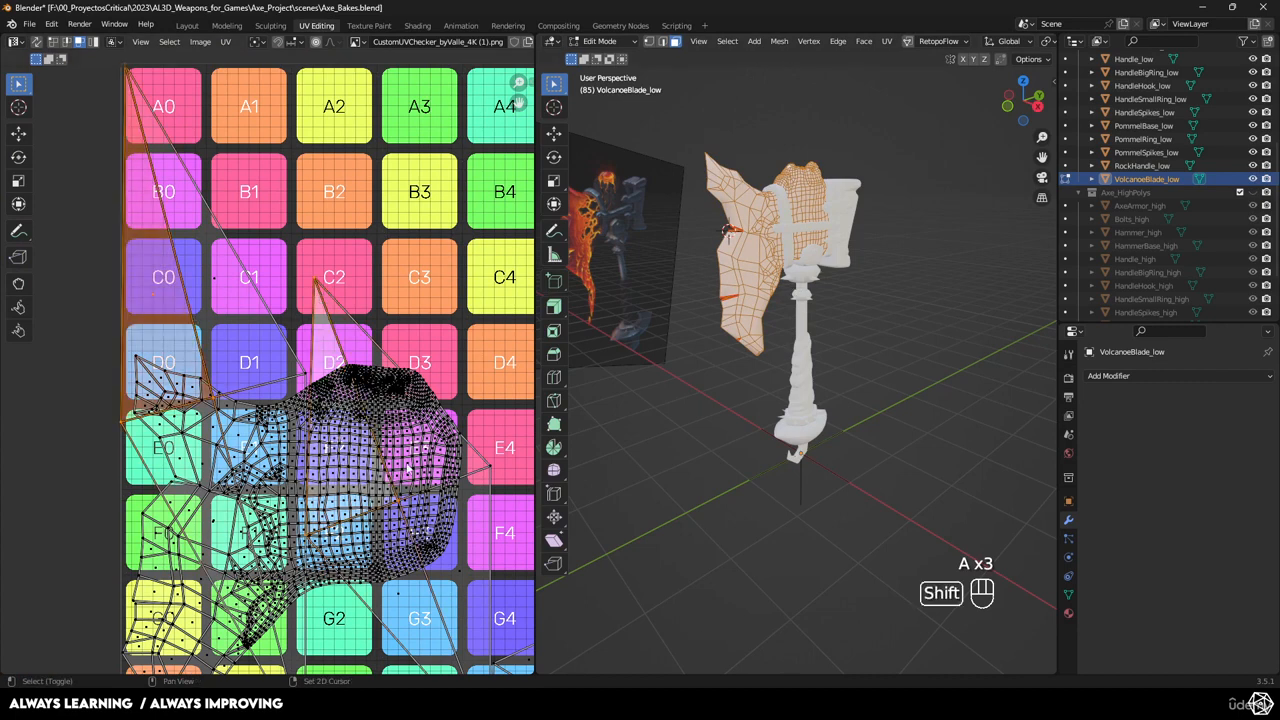
pyautogui.scroll(-2, 407, 466)
pyautogui.keyDown('shift'); pyautogui.moveTo(419, 581); pyautogui.dragTo(389, 505, button='middle'); pyautogui.keyUp('shift')
pyautogui.keyDown('shift'); pyautogui.click(390, 504); pyautogui.keyUp('shift')
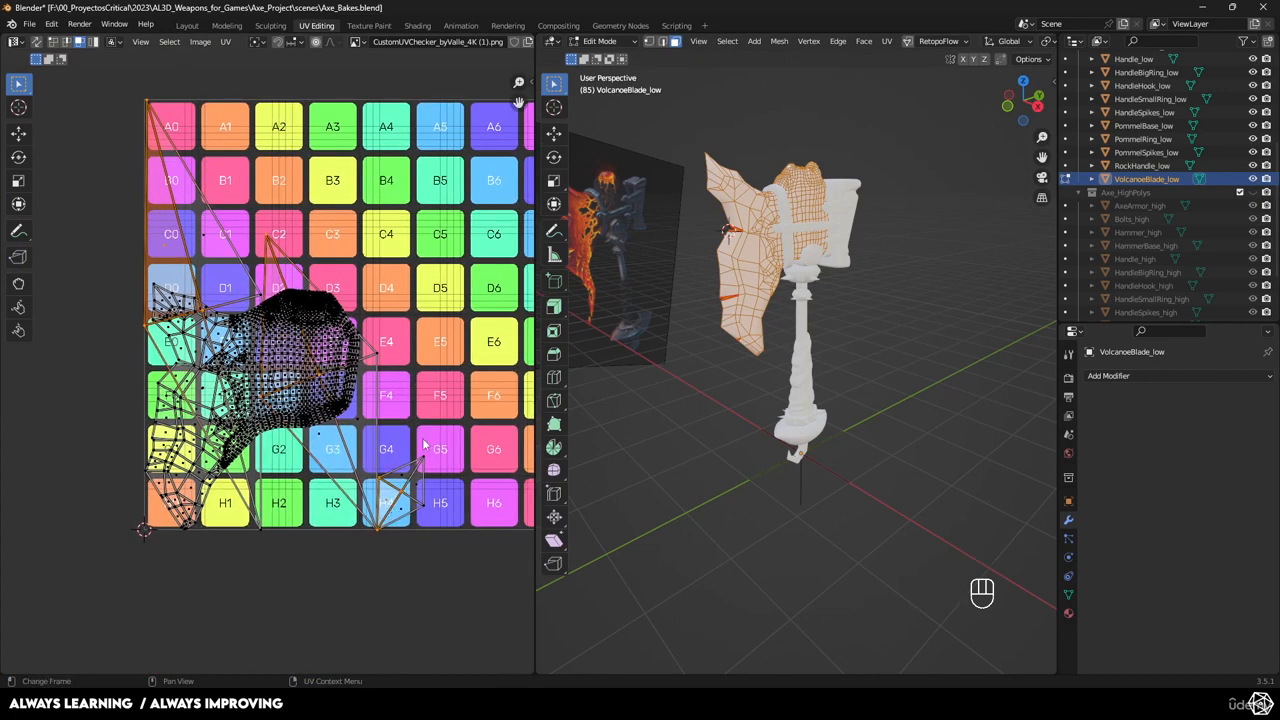
pyautogui.press('s')
pyautogui.rightClick(374, 418)
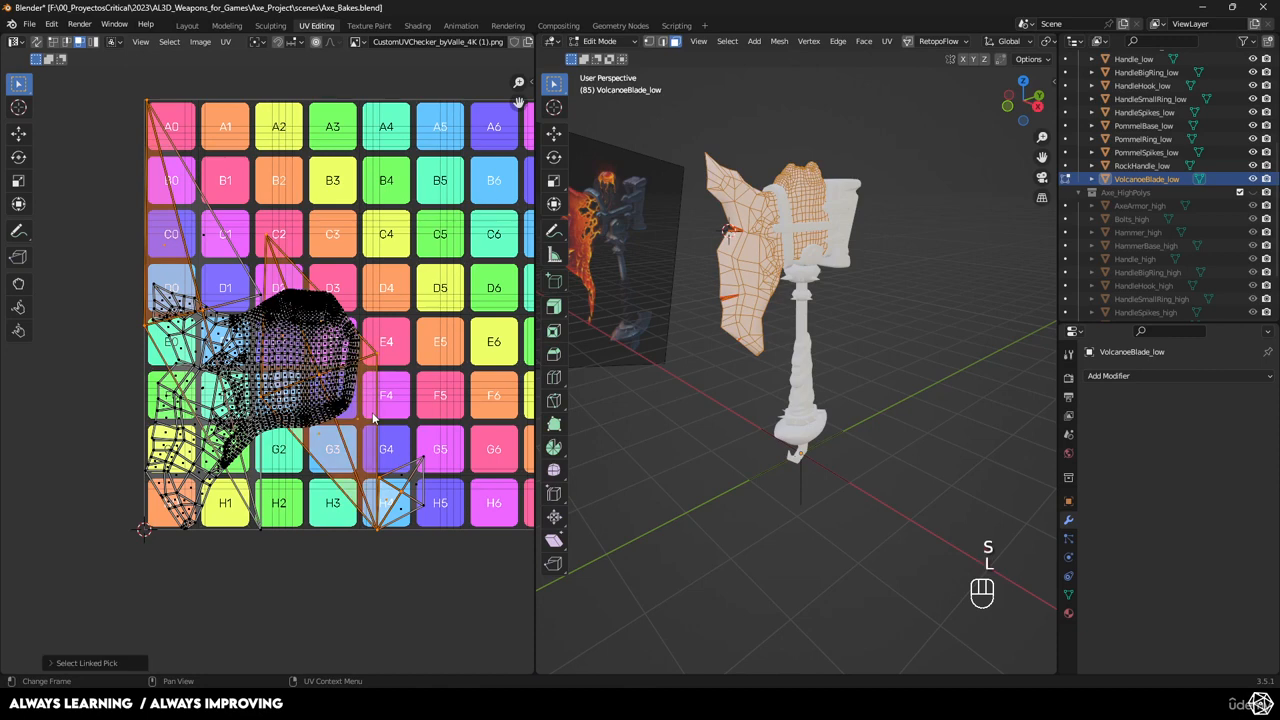
pyautogui.press('l')
pyautogui.press('l')
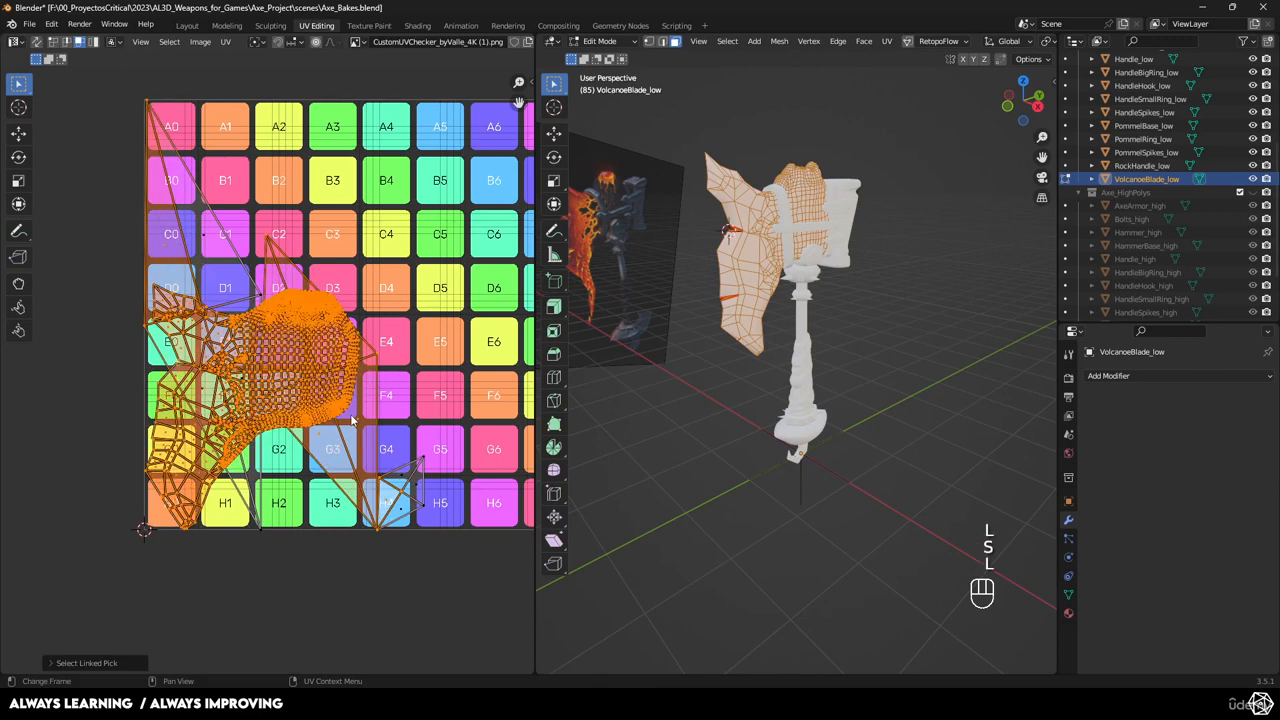
pyautogui.click(393, 418)
pyautogui.keyDown('shift'); pyautogui.click(403, 490); pyautogui.keyUp('shift')
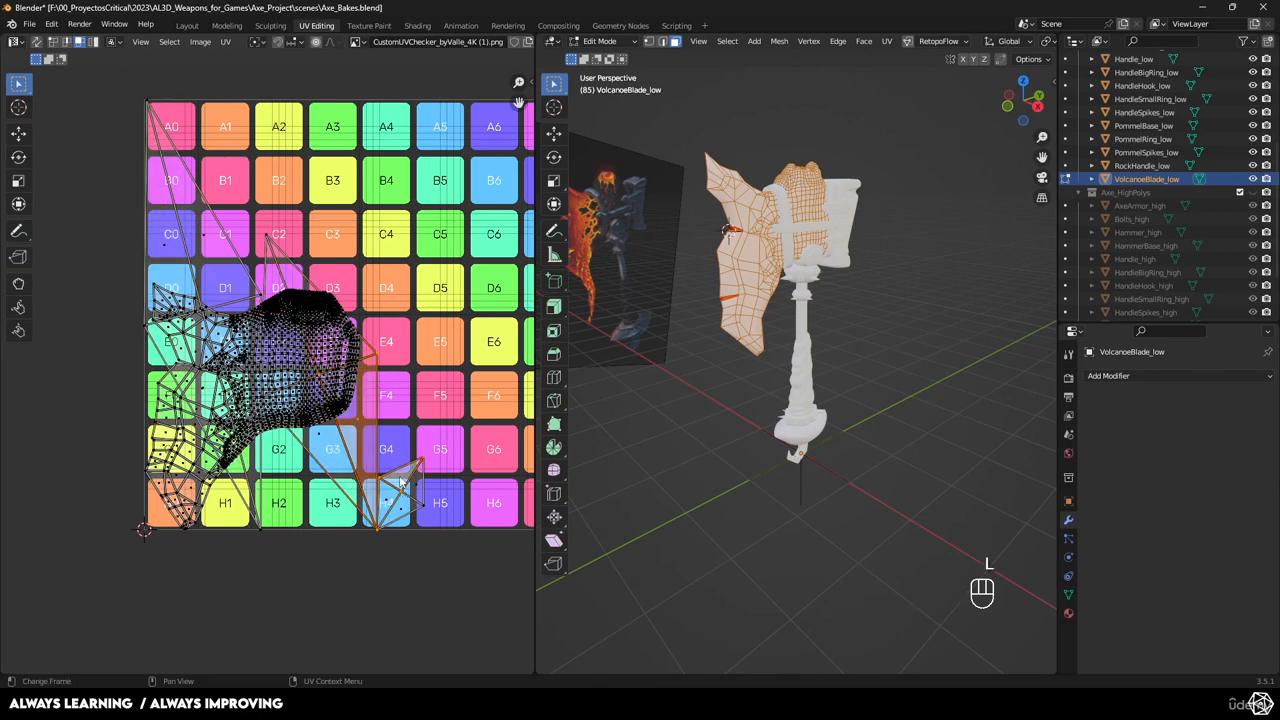
pyautogui.press('l')
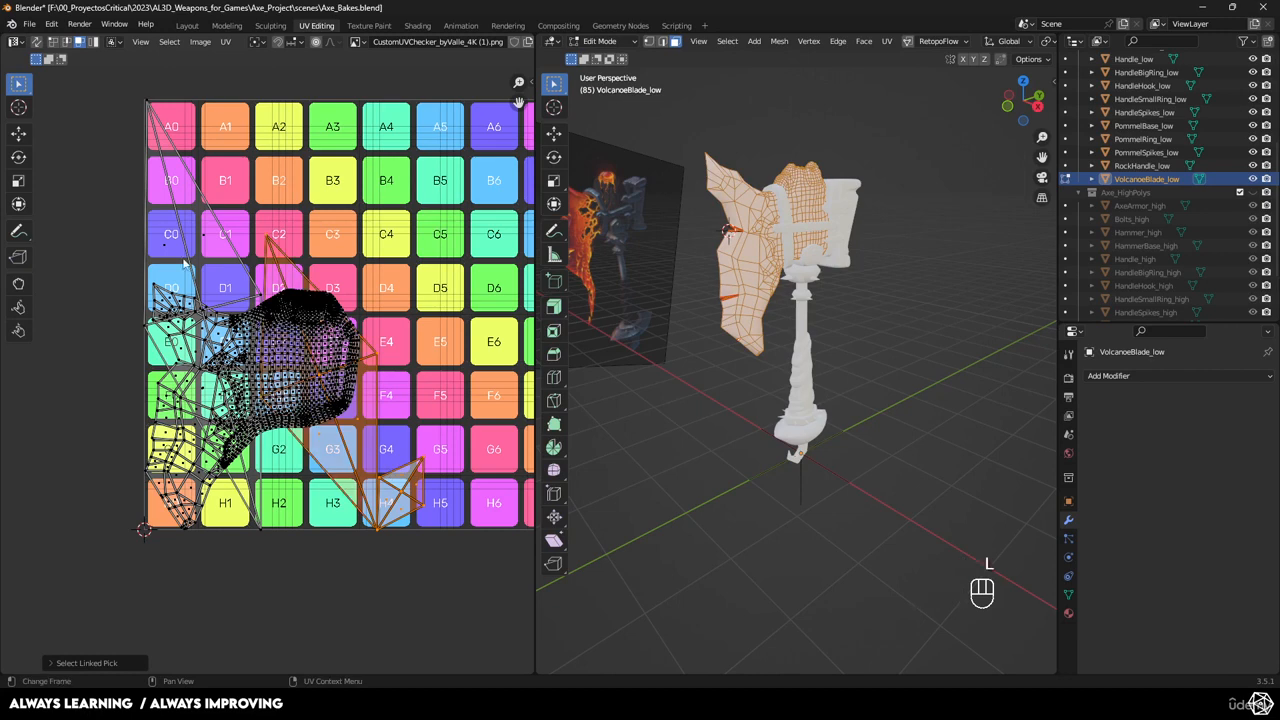
# Shrink the large triangle UV island and move and rotate it into the free space at H1/H2.
pyautogui.press('l')
pyautogui.press('s')
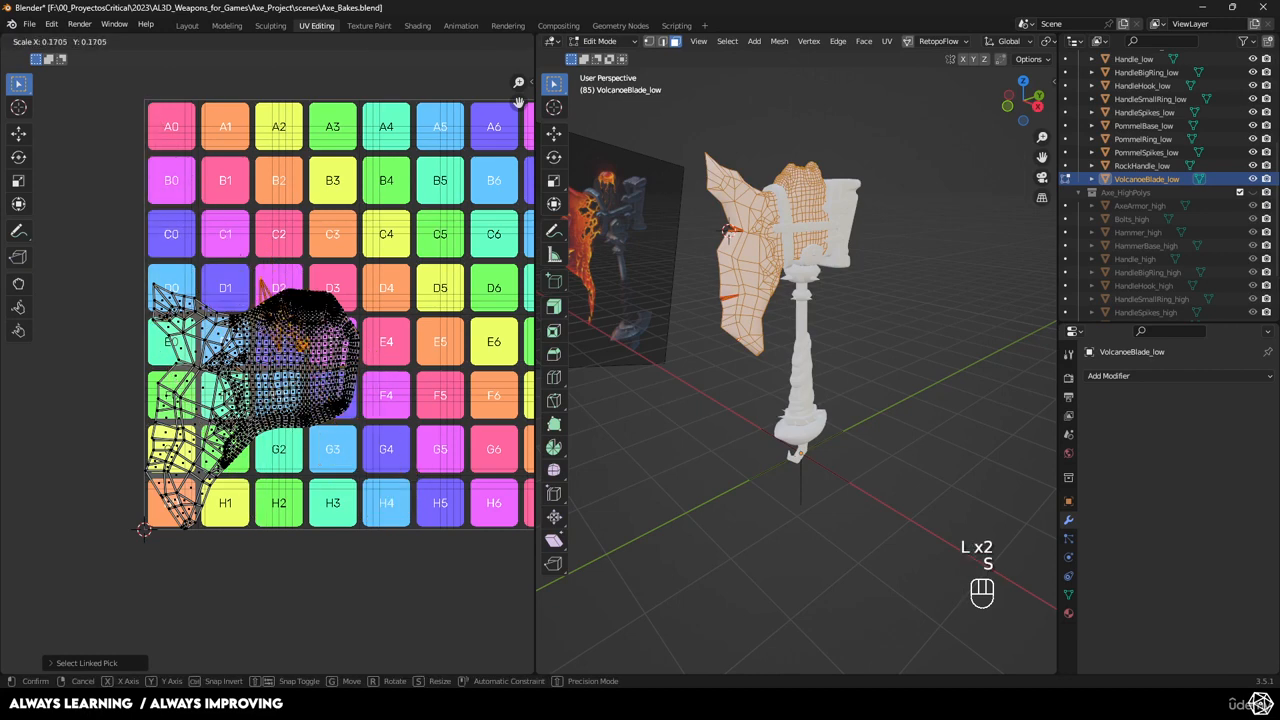
pyautogui.press('g')
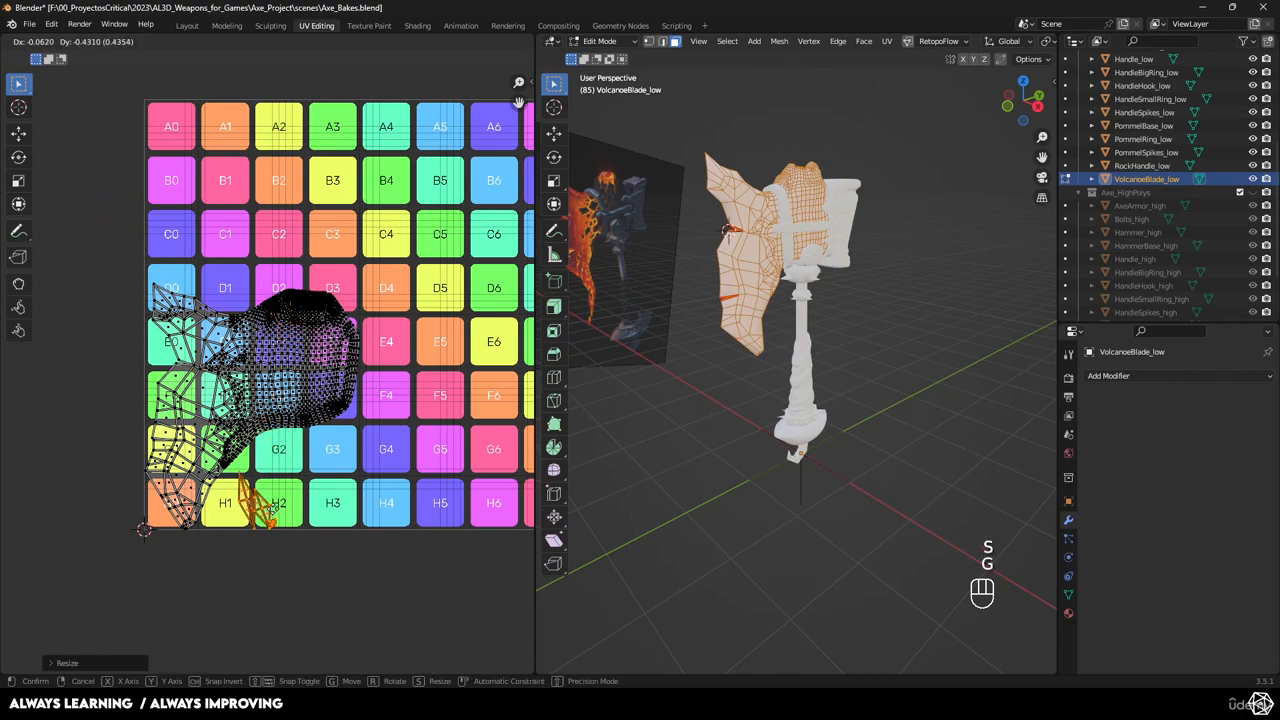
pyautogui.click(281, 508)
pyautogui.scroll(6, 281, 508)
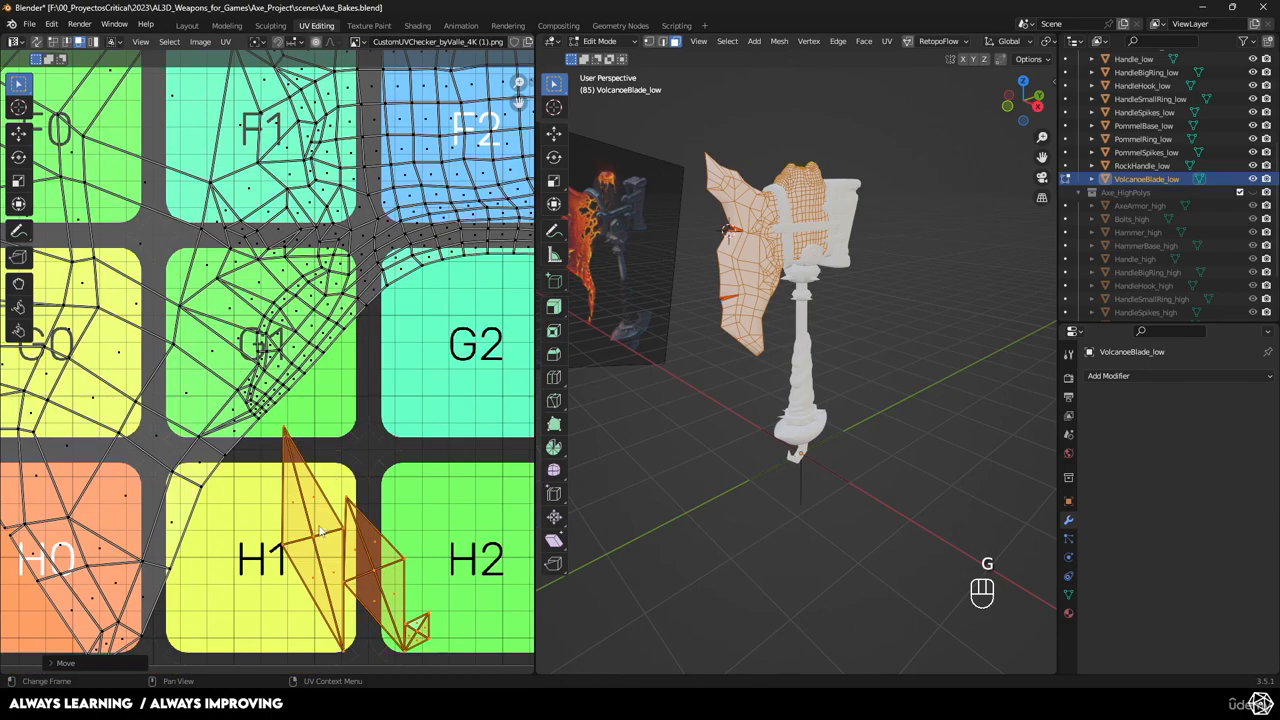
pyautogui.press('g')
pyautogui.press('r')
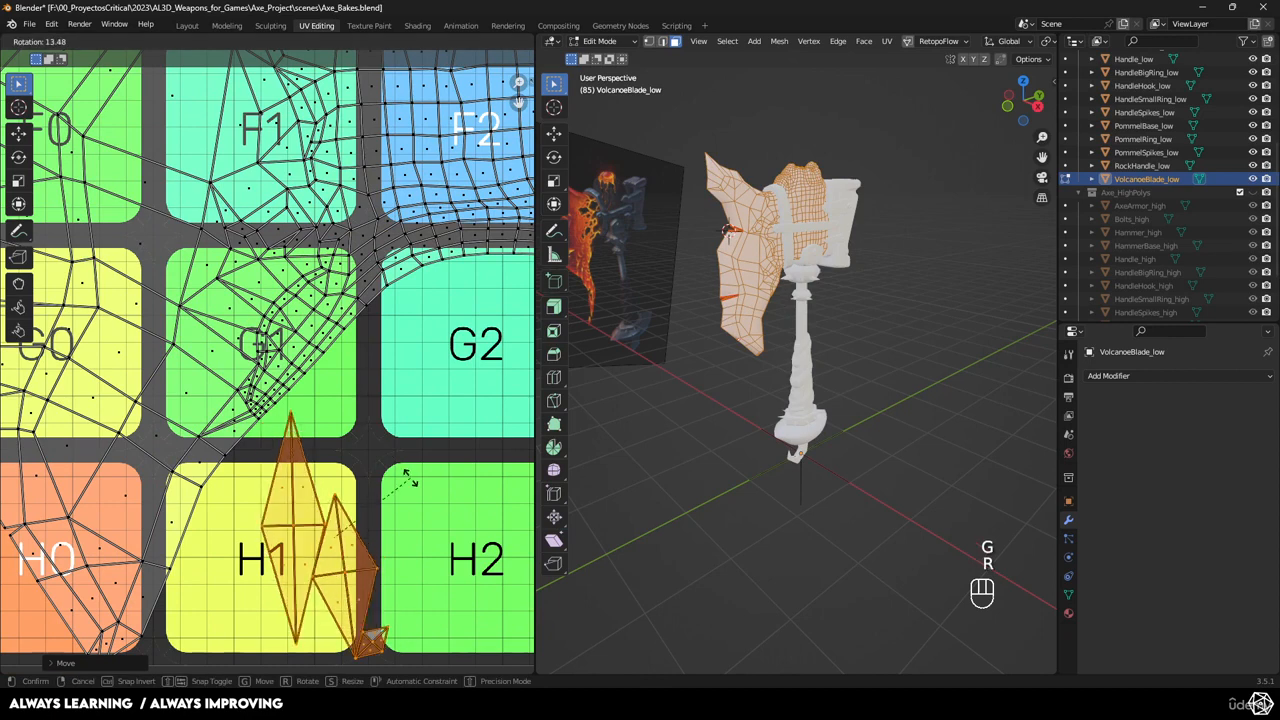
pyautogui.click(410, 478)
pyautogui.press('g')
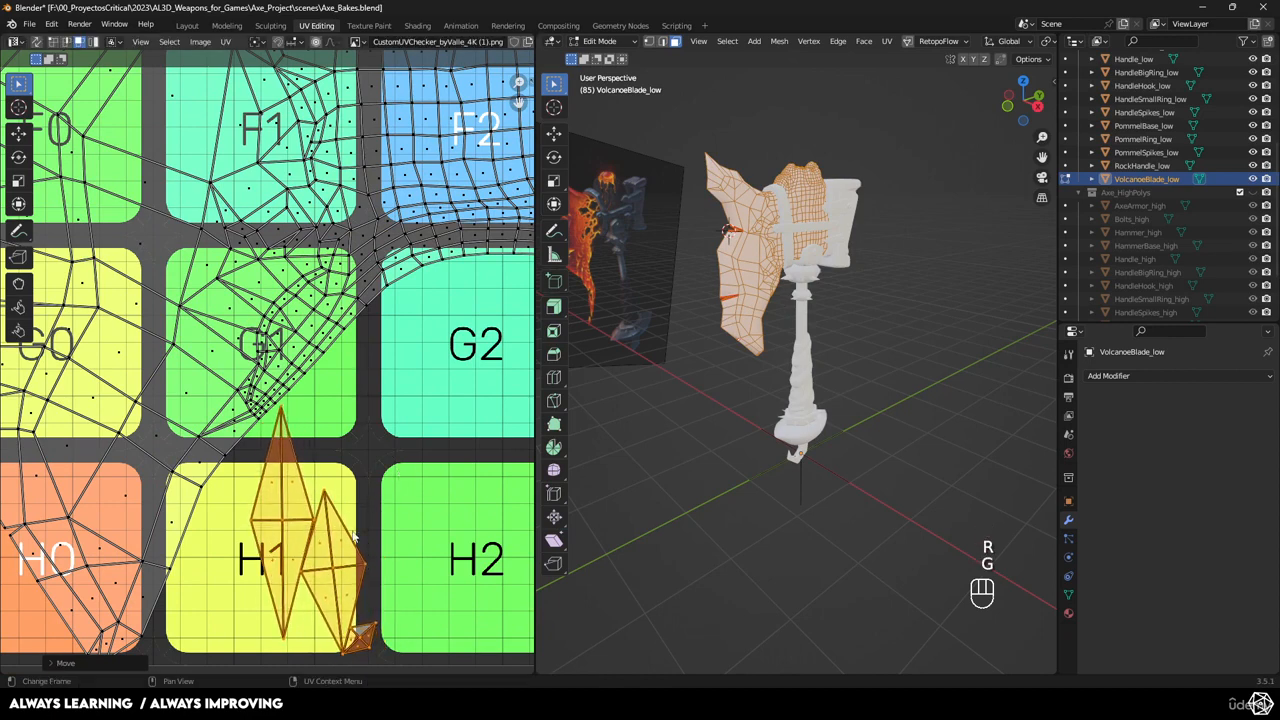
pyautogui.click(340, 550)
# Move and rotate the spike island toward G1/G2 and the small island up and left.
pyautogui.press('l')
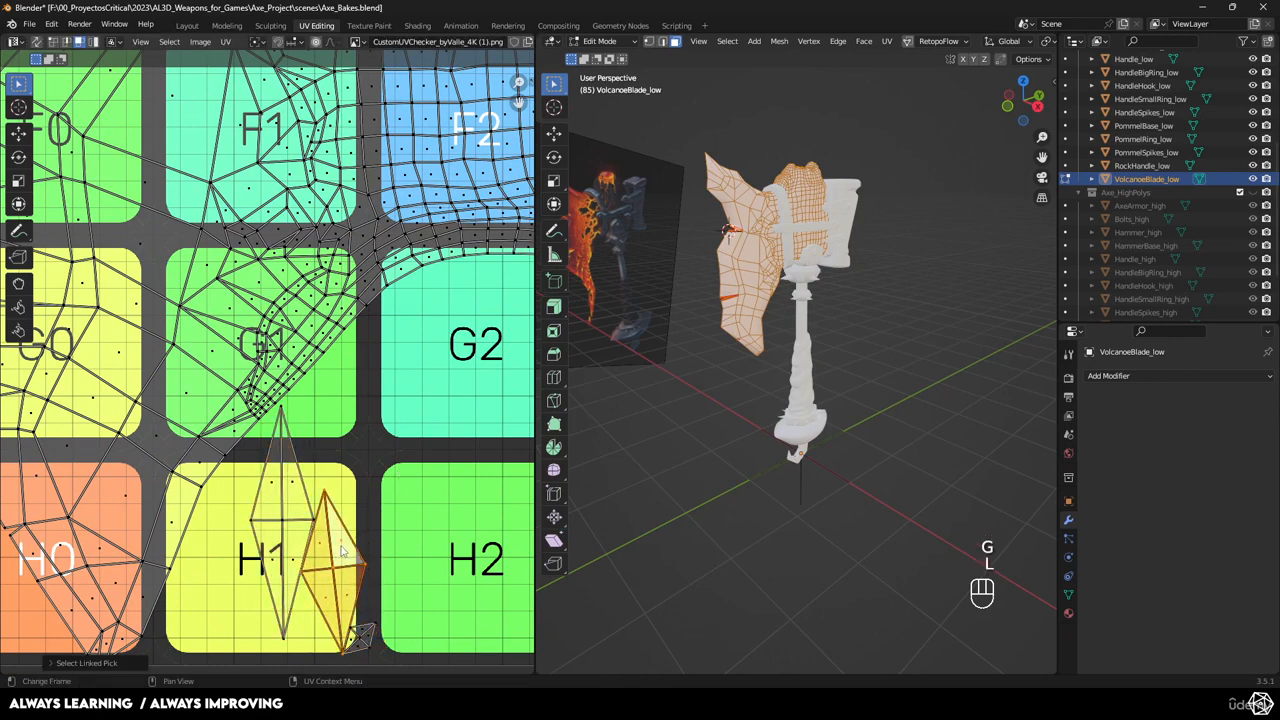
pyautogui.press('g')
pyautogui.press('r')
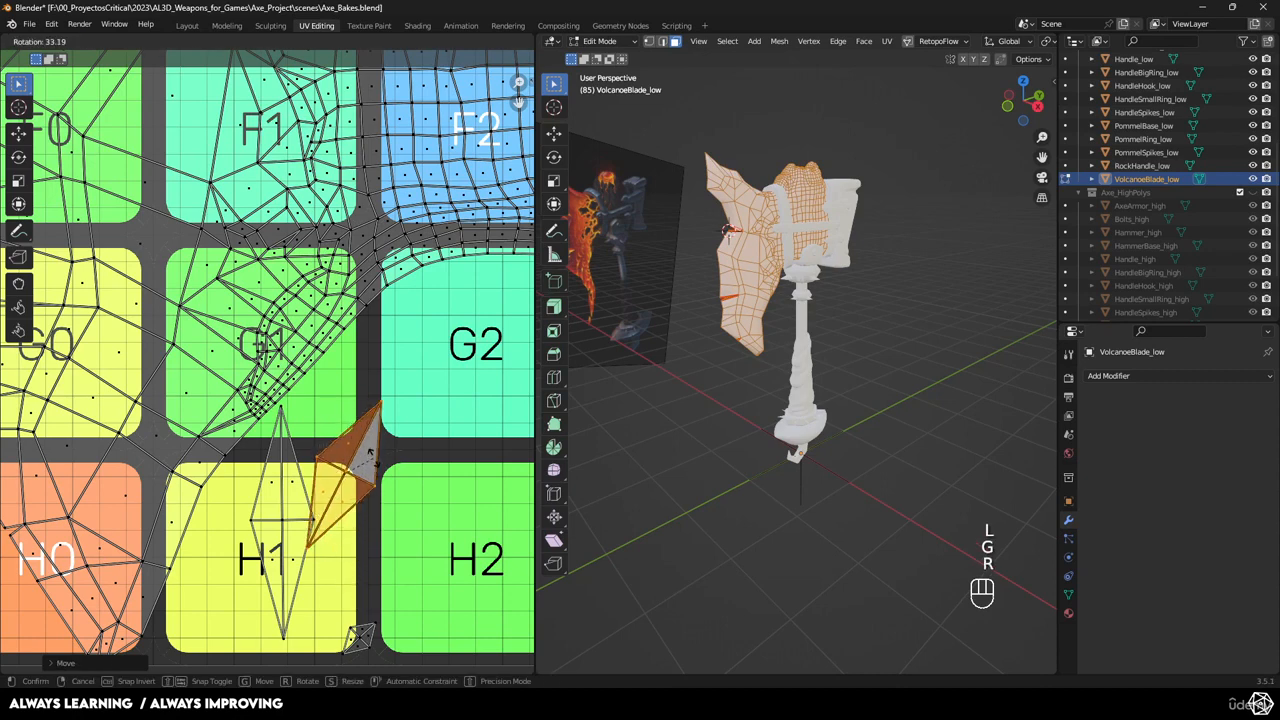
pyautogui.click(370, 495)
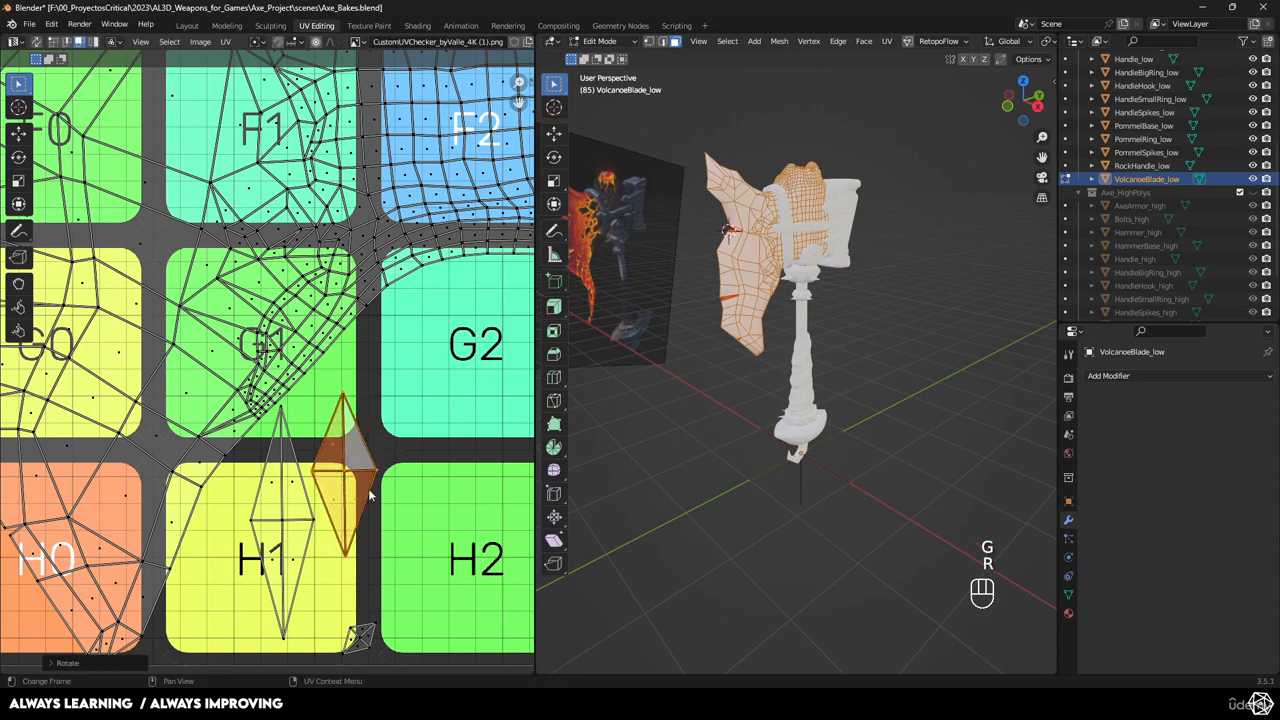
pyautogui.click(361, 636)
pyautogui.press('l')
pyautogui.press('g')
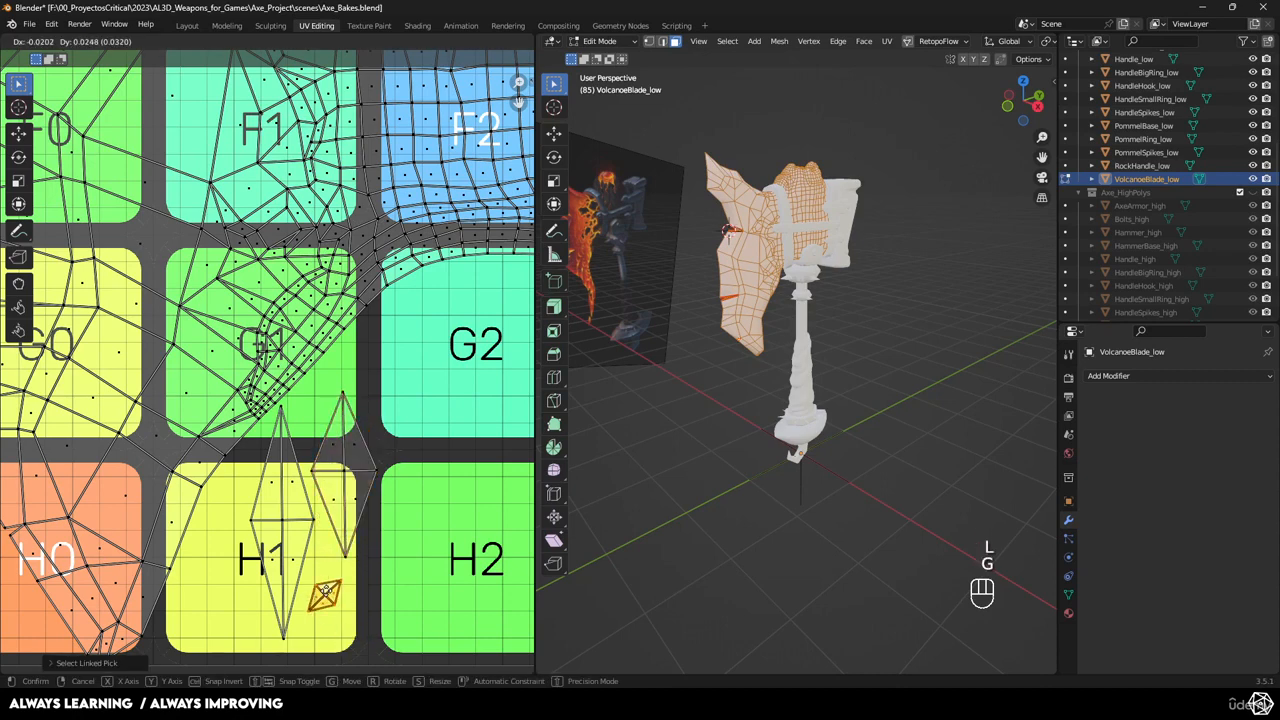
pyautogui.click(325, 592)
pyautogui.press('r')
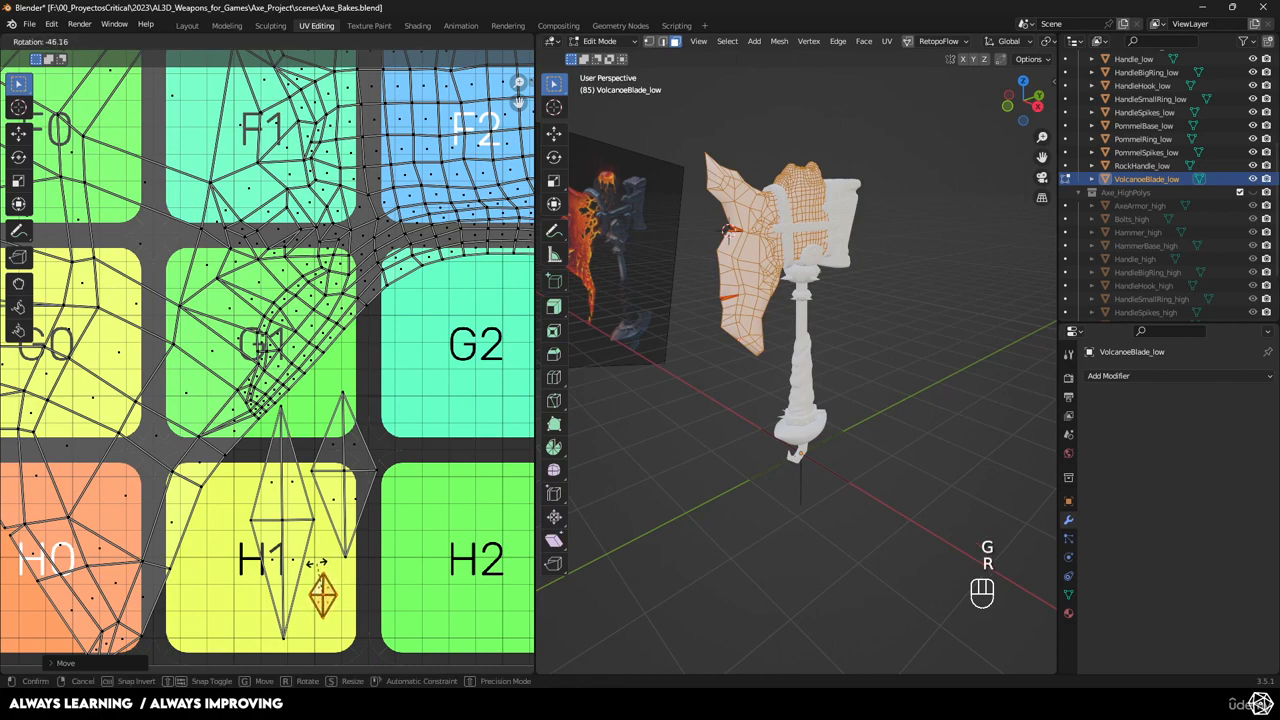
pyautogui.click(316, 563)
# Clear the mesh selection and return the axe to Object Mode with nothing selected.
pyautogui.press('Tab')
pyautogui.scroll(-3, 659, 384)
pyautogui.press('Tab')
pyautogui.click(833, 355)
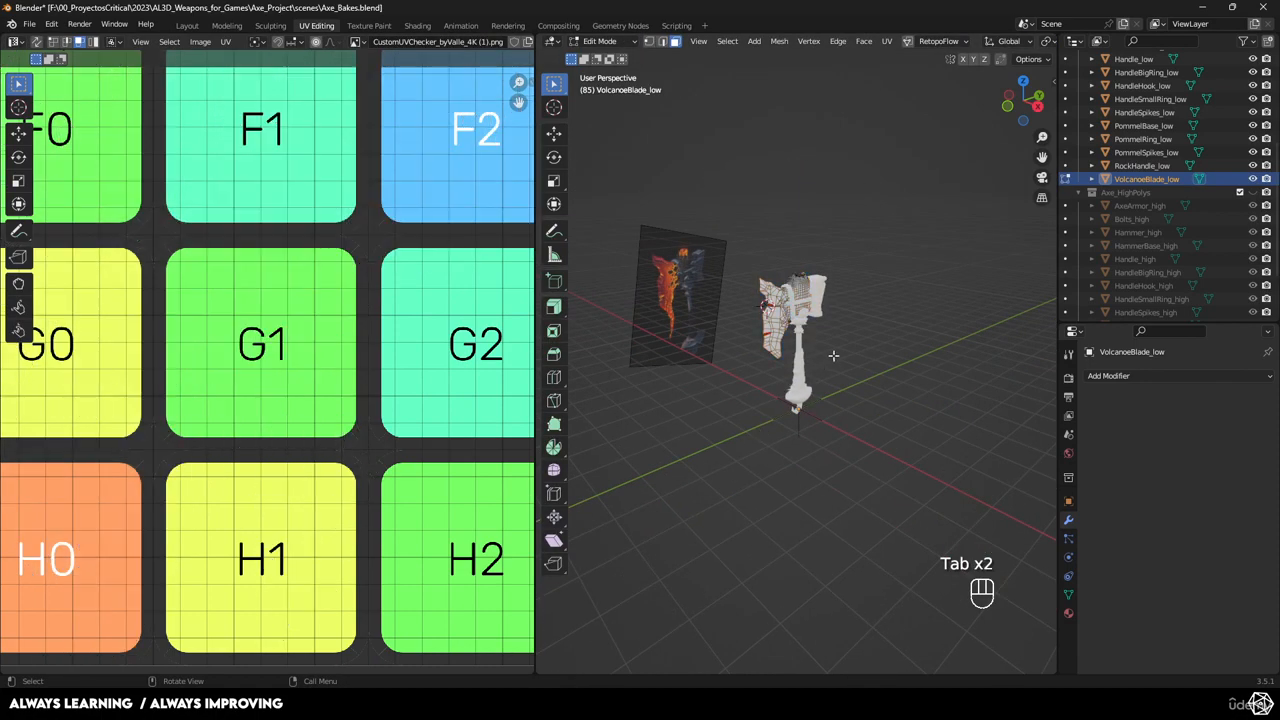
pyautogui.scroll(-2, 833, 355)
pyautogui.scroll(3, 861, 325)
pyautogui.press('Tab')
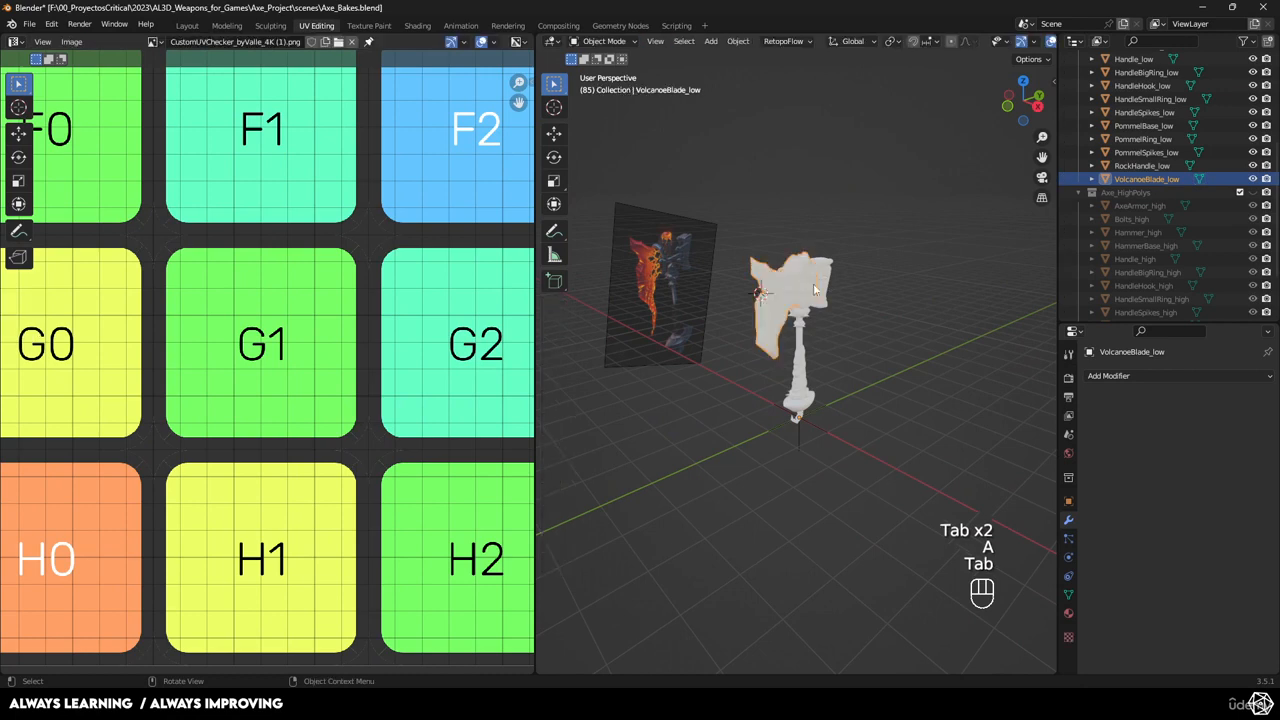
pyautogui.moveTo(868, 216); pyautogui.dragTo(711, 509)
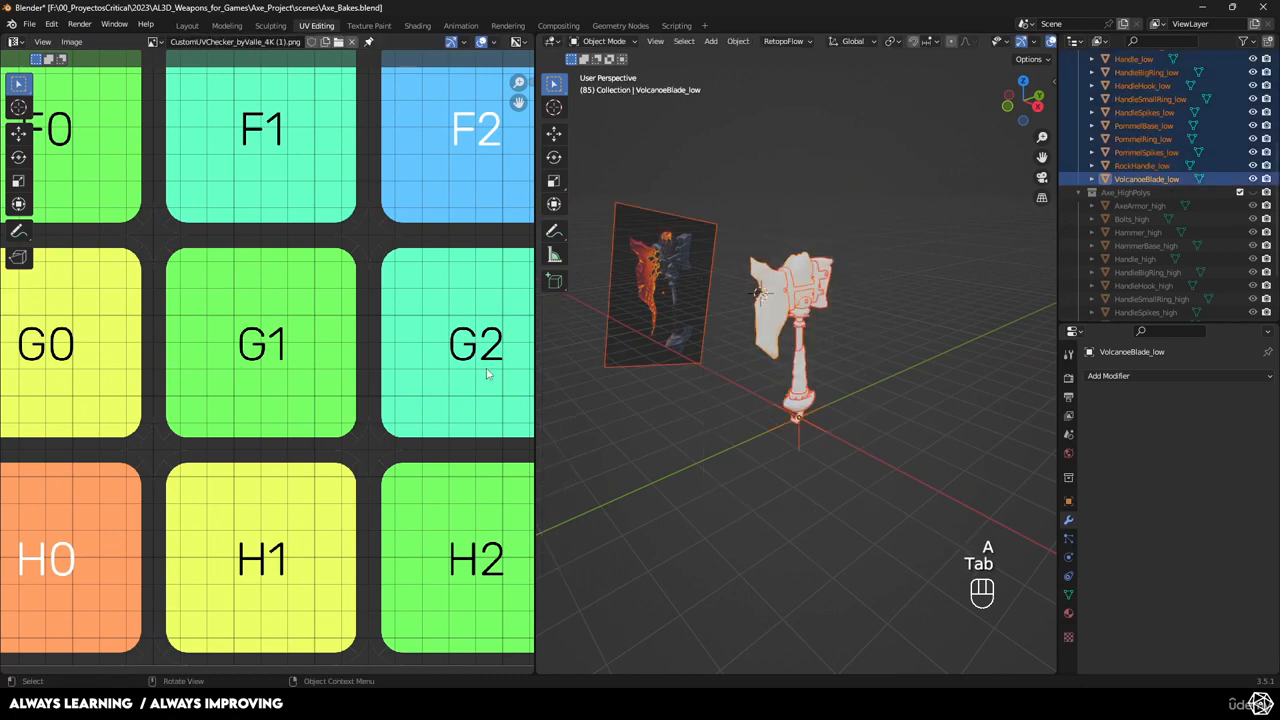
pyautogui.click(880, 293)
pyautogui.scroll(7, 1235, 125)
# Hide the reference image plane and review all the axe parts' UVs in Edit Mode.
pyautogui.click(1253, 111)
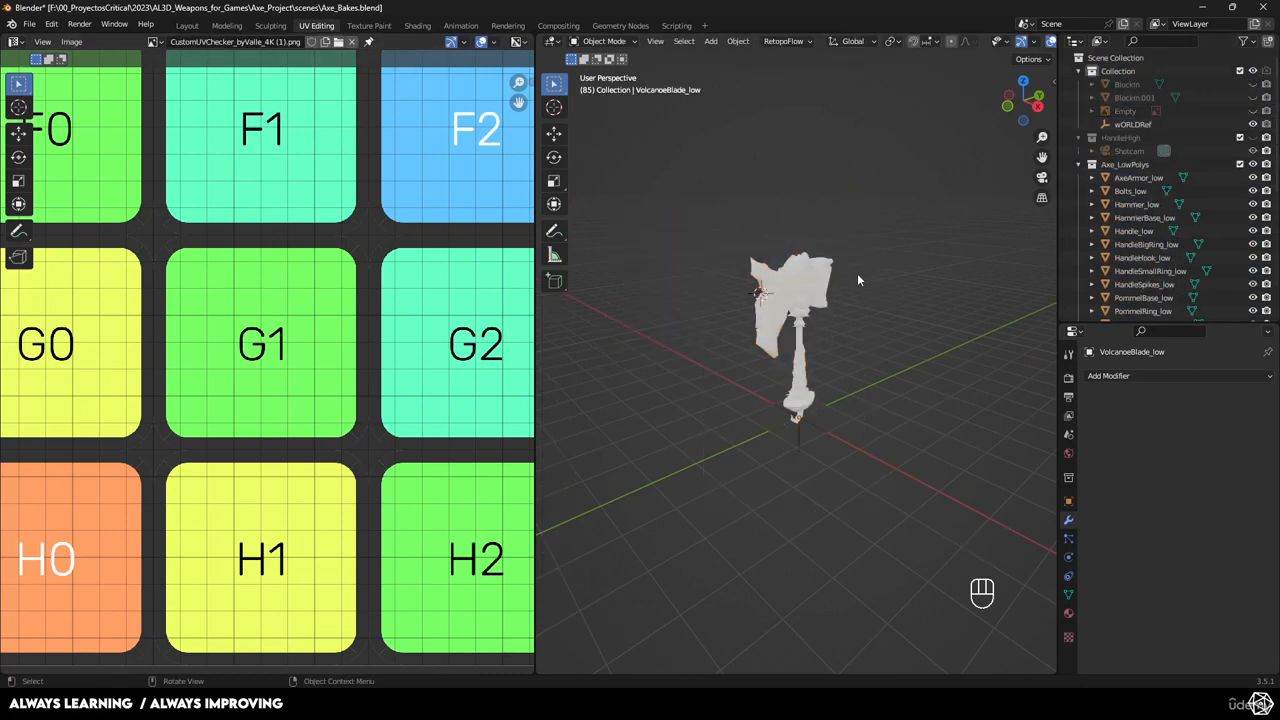
pyautogui.press('a')
pyautogui.scroll(-4, 517, 272)
pyautogui.press('Tab')
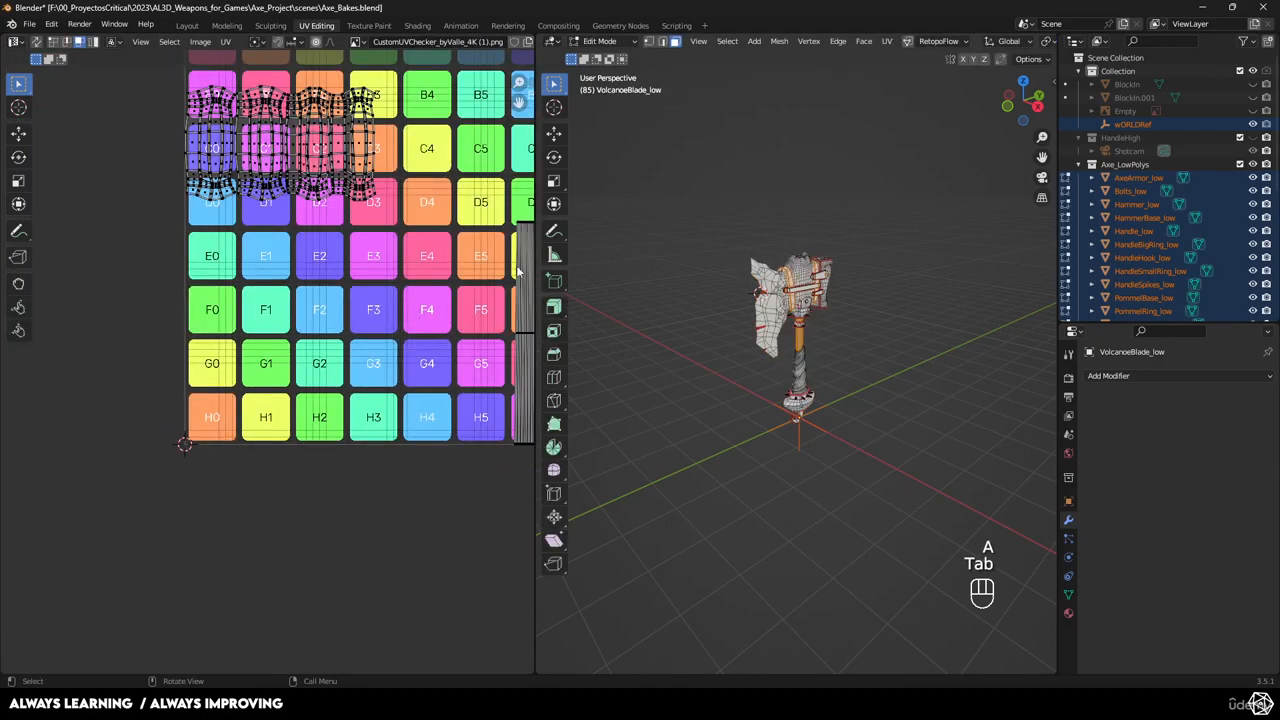
pyautogui.press('a')
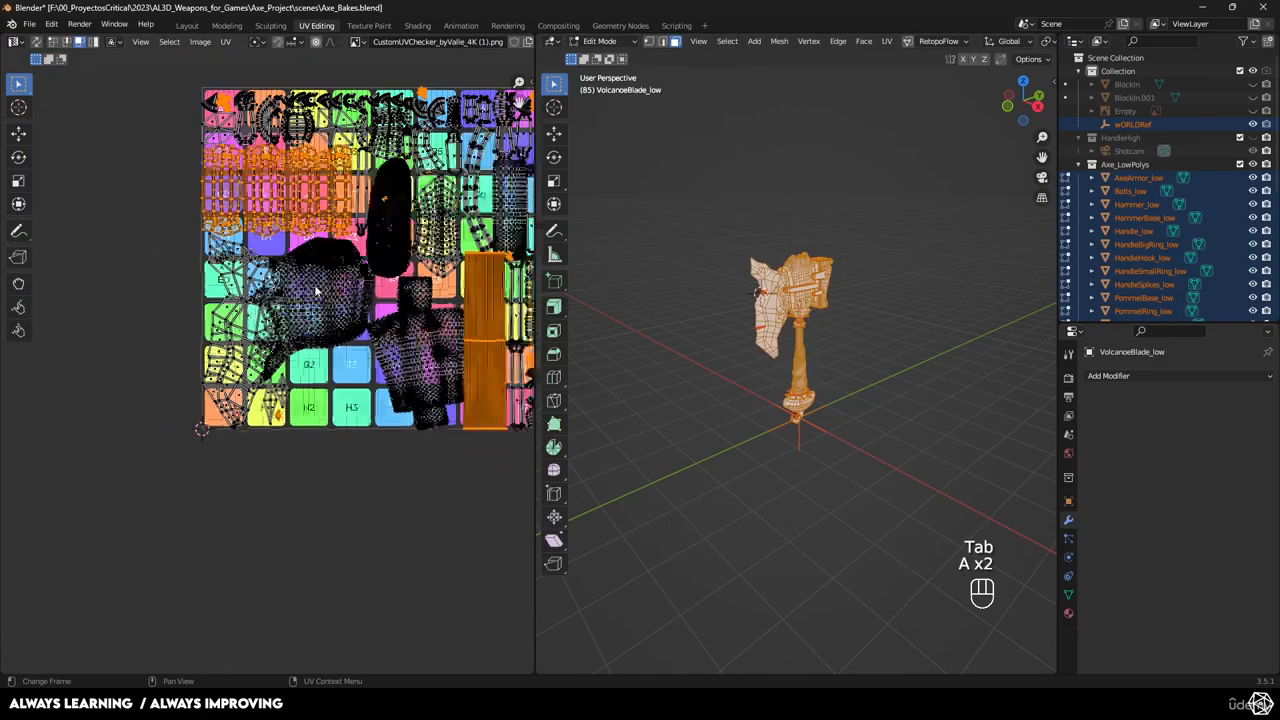
pyautogui.scroll(4, 304, 408)
pyautogui.scroll(-4, 304, 408)
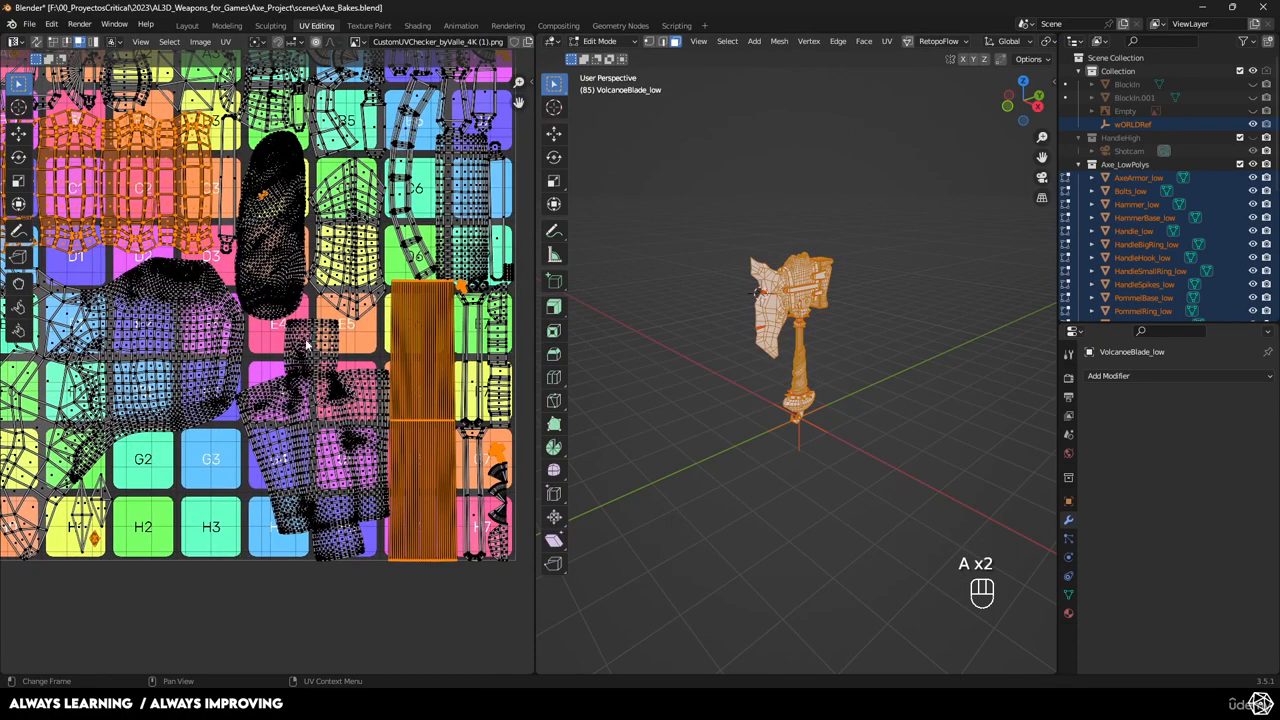
pyautogui.press('Tab')
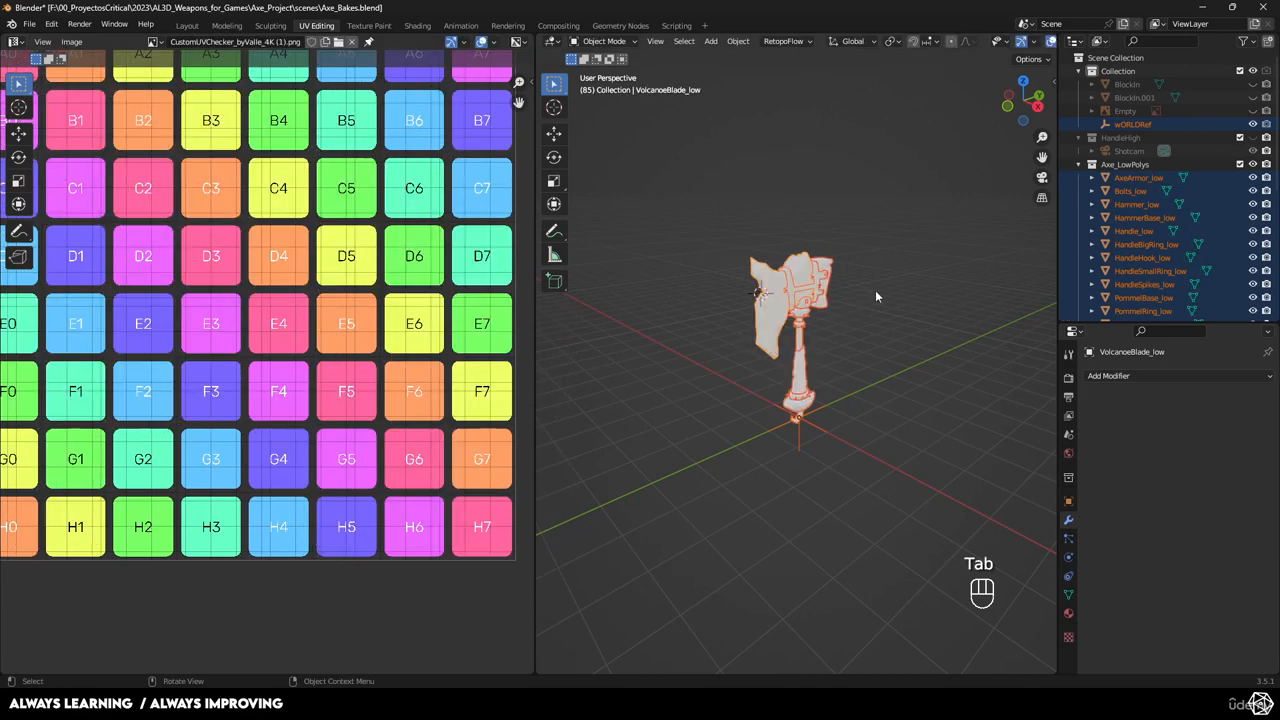
# Export AxeArmor_low through VolcanoeBlade_low as FBX, overwriting AxeLava.fbx.
pyautogui.click(1118, 179)
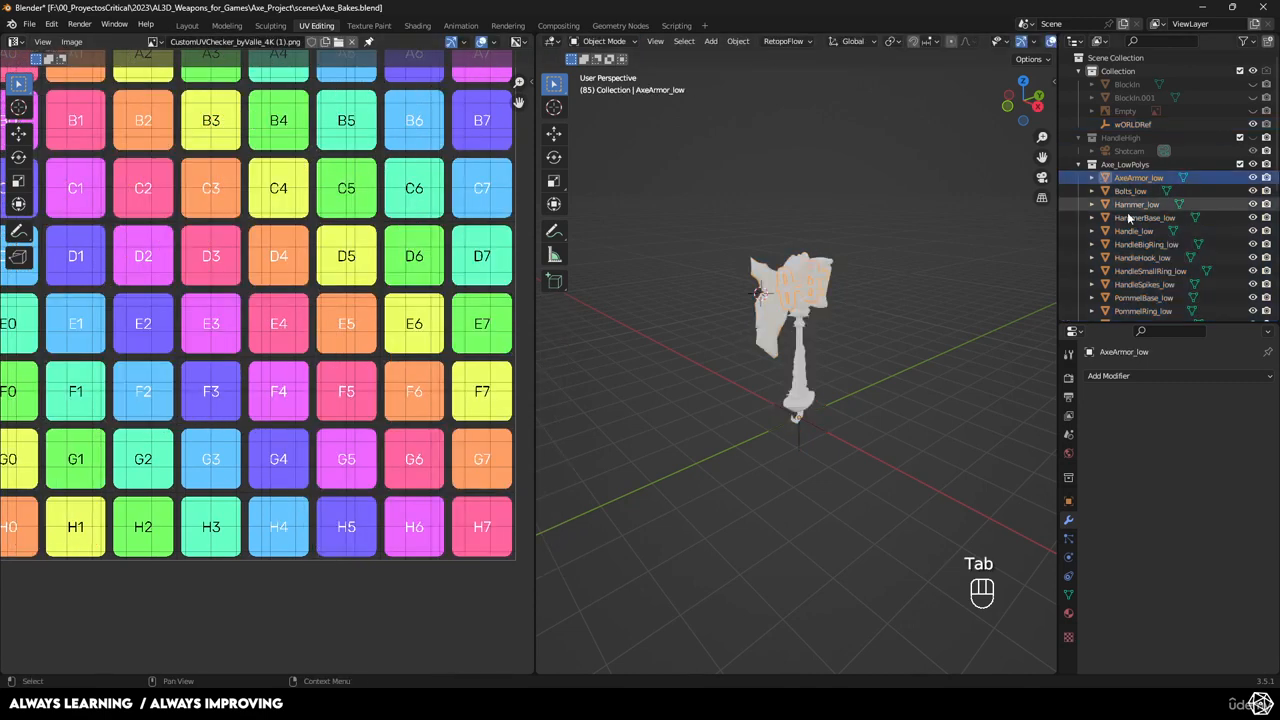
pyautogui.scroll(-4, 1134, 230)
pyautogui.keyDown('shift'); pyautogui.click(1140, 245); pyautogui.keyUp('shift')
pyautogui.click(29, 23)
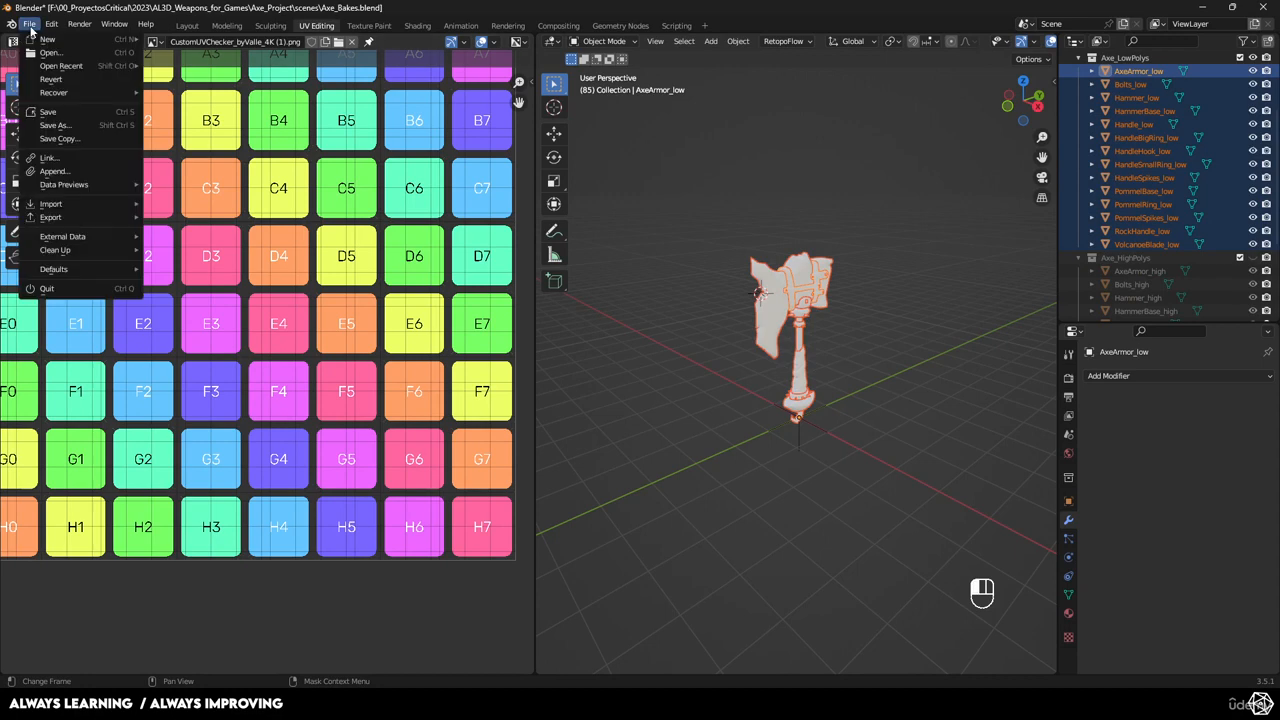
pyautogui.moveTo(60, 217)
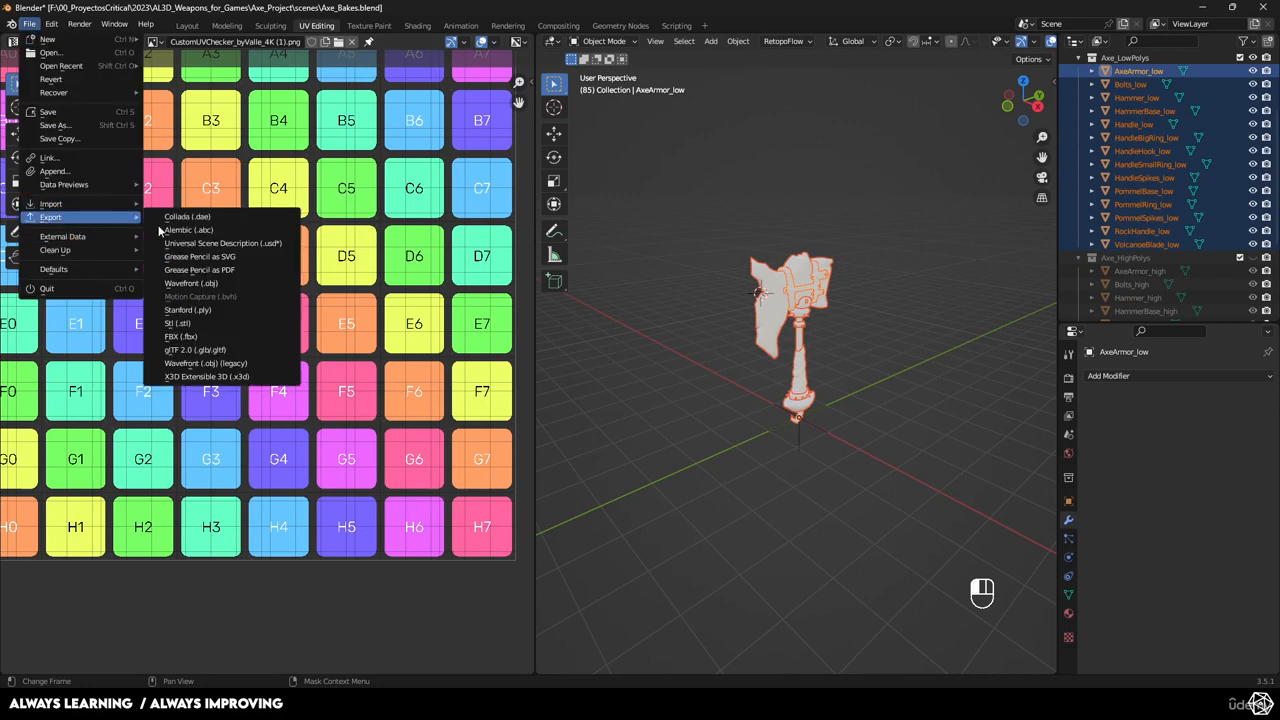
pyautogui.click(192, 337)
pyautogui.click(705, 209)
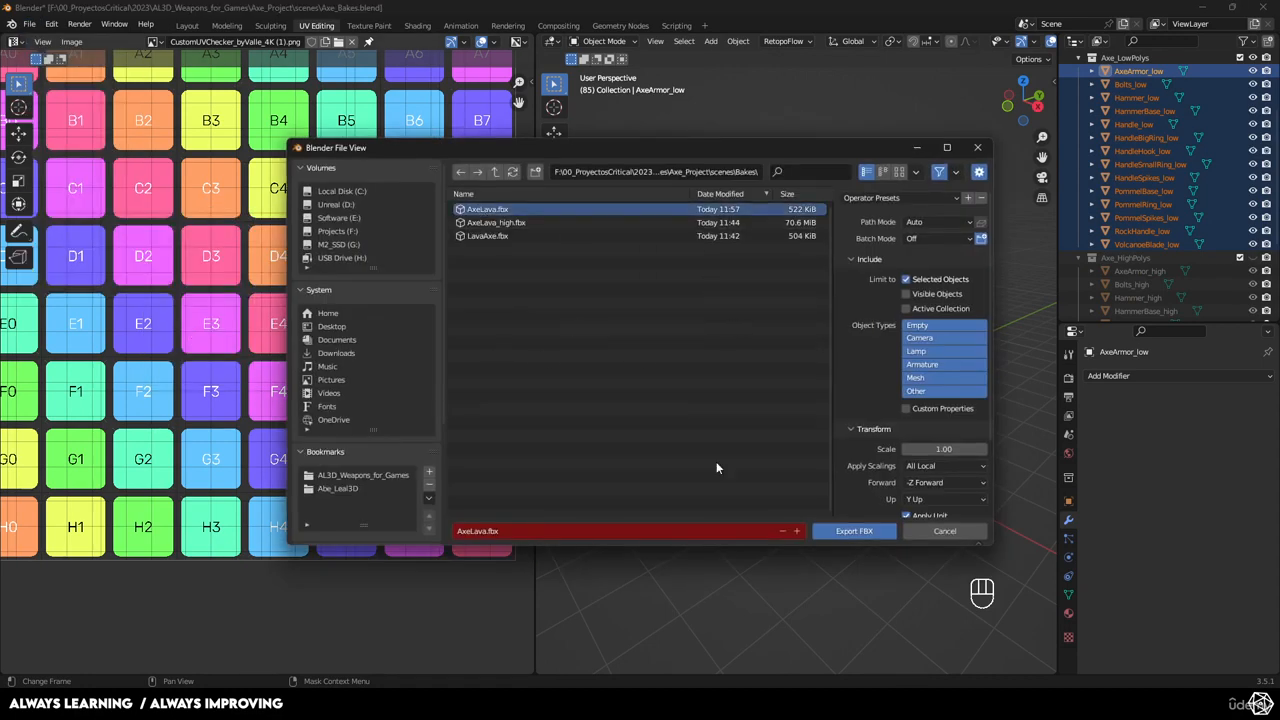
pyautogui.click(855, 530)
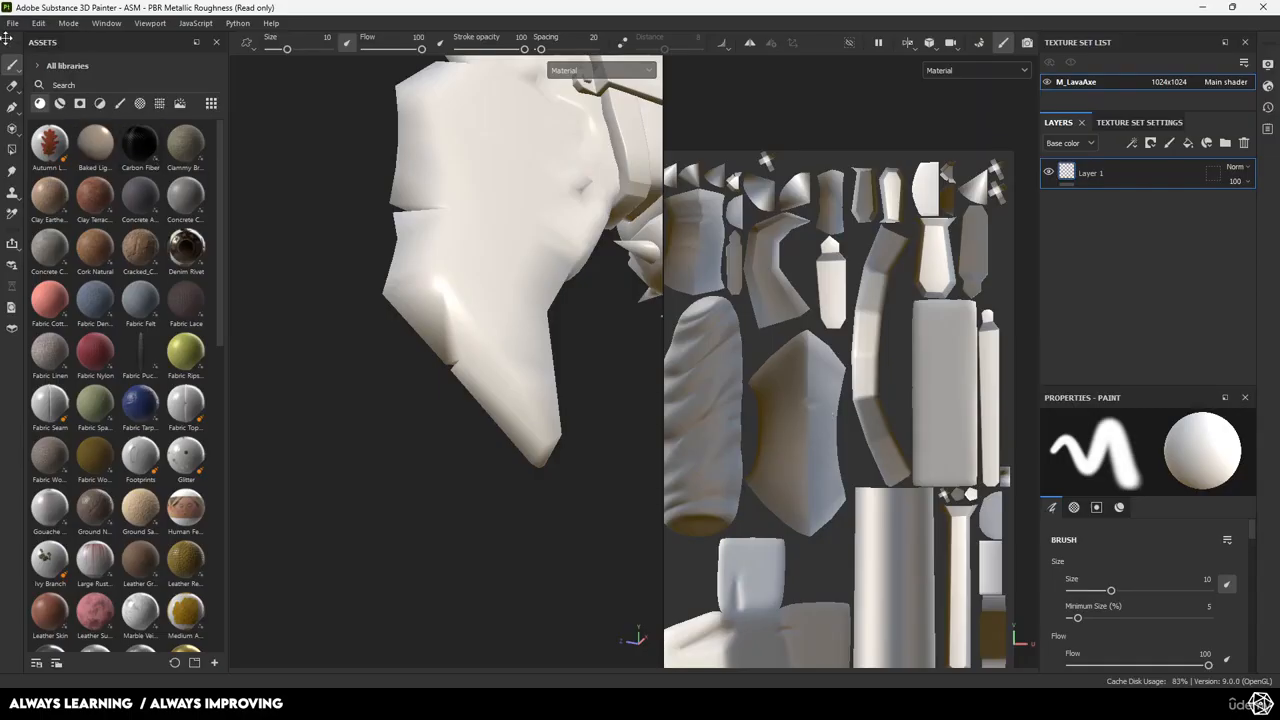
# Create a new 4096-resolution project from AxeLava.fbx, discarding the old project's changes.
pyautogui.click(12, 22)
pyautogui.click(48, 42)
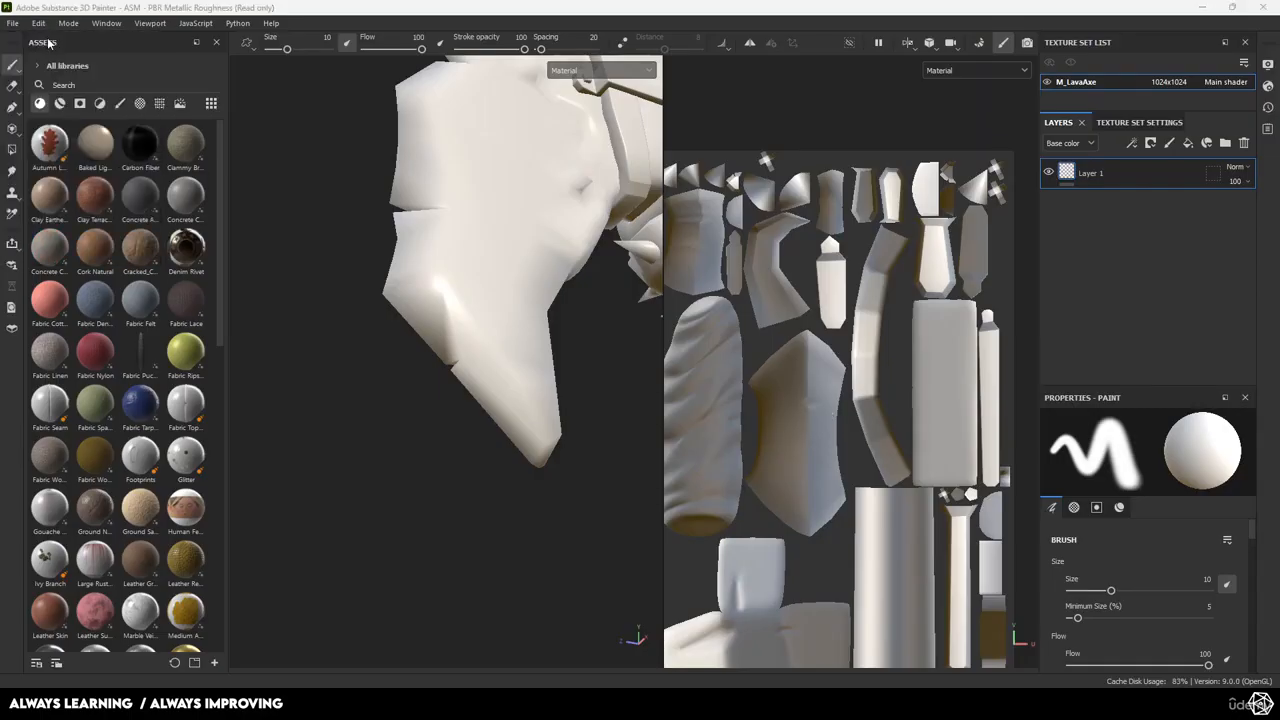
pyautogui.click(566, 324)
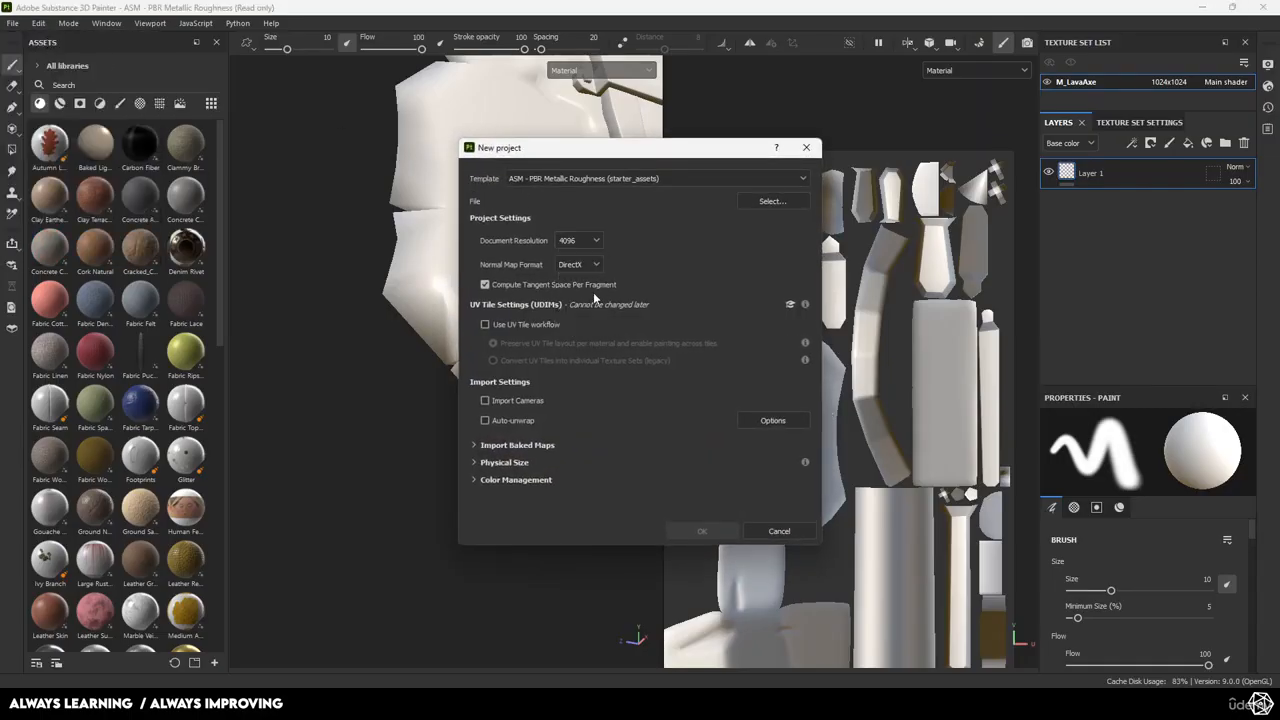
pyautogui.click(772, 201)
pyautogui.click(617, 265)
pyautogui.click(985, 495)
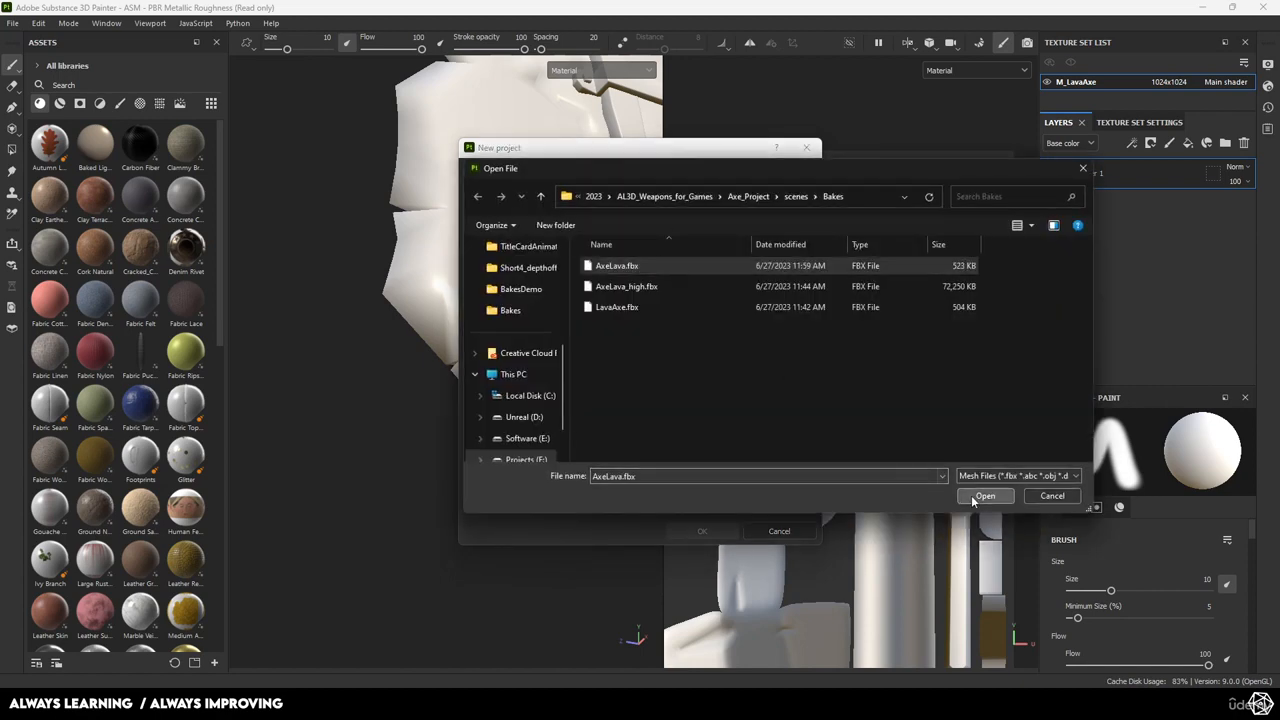
pyautogui.click(699, 531)
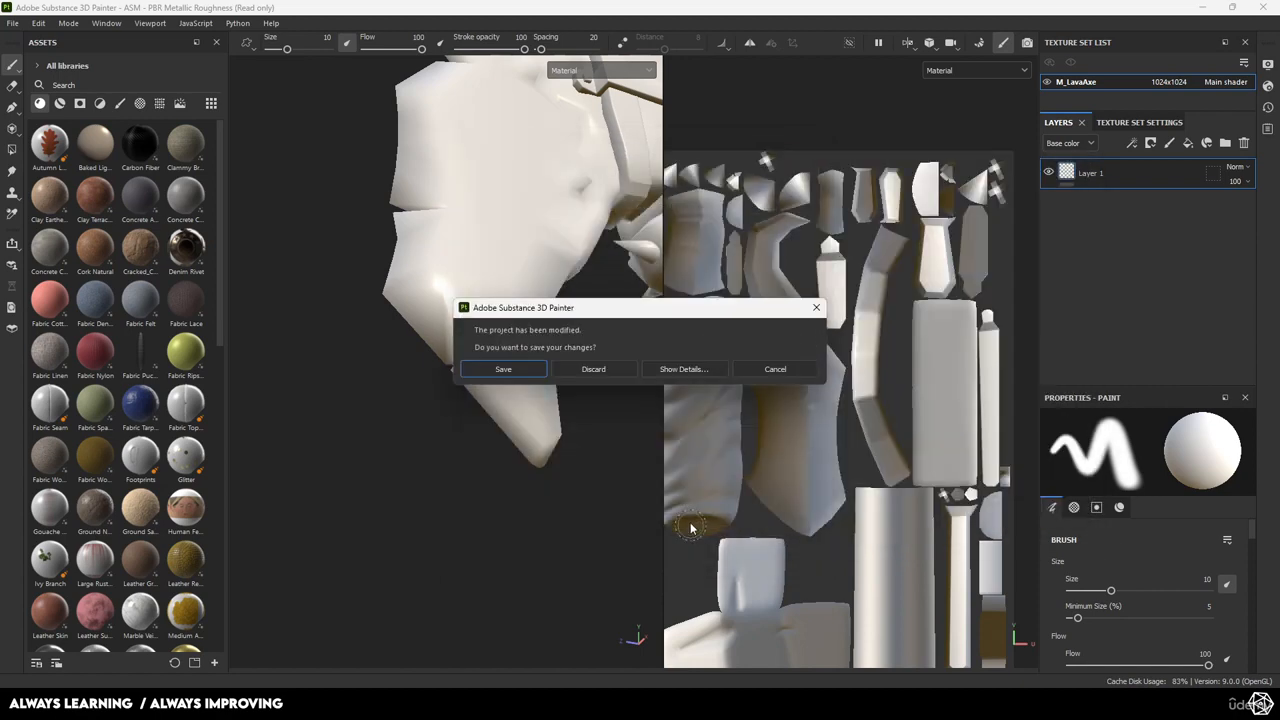
pyautogui.click(581, 369)
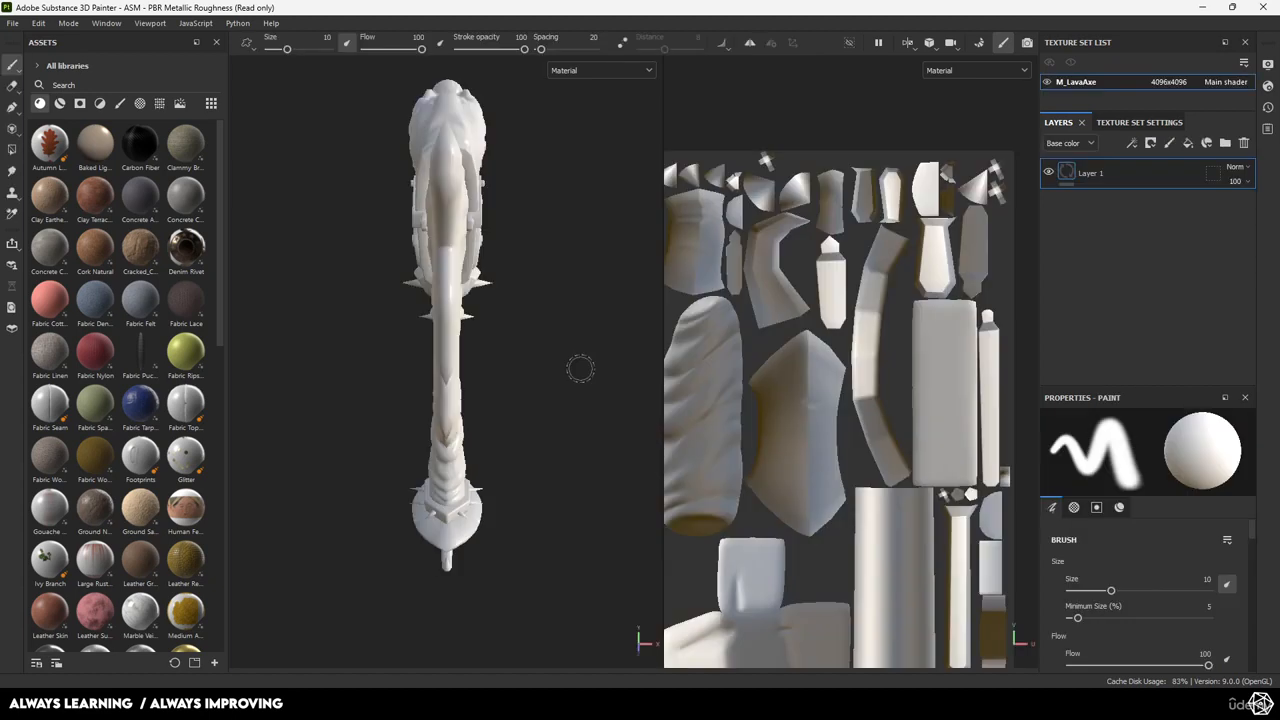
# Orbit, pan and zoom around the blade, axe head and twisted handle to inspect the loaded axe.
pyautogui.moveTo(420, 396)
pyautogui.keyDown('alt'); pyautogui.mouseDown()
pyautogui.moveTo(486, 343)
pyautogui.moveTo(337, 306)
pyautogui.moveTo(177, 314)
pyautogui.moveTo(418, 398)
pyautogui.mouseUp(); pyautogui.keyUp('alt')
pyautogui.keyDown('alt'); pyautogui.moveTo(418, 398); pyautogui.dragTo(436, 384, button='middle'); pyautogui.keyUp('alt')
pyautogui.scroll(4, 486, 429)
pyautogui.keyDown('alt'); pyautogui.moveTo(486, 429); pyautogui.dragTo(403, 440); pyautogui.keyUp('alt')
pyautogui.keyDown('alt'); pyautogui.moveTo(625, 385); pyautogui.dragTo(489, 503, button='middle'); pyautogui.keyUp('alt')
pyautogui.scroll(-3, 489, 503)
pyautogui.keyDown('alt'); pyautogui.moveTo(450, 475); pyautogui.dragTo(436, 452); pyautogui.keyUp('alt')
pyautogui.keyDown('alt'); pyautogui.moveTo(467, 492); pyautogui.dragTo(470, 425, button='middle'); pyautogui.keyUp('alt')
pyautogui.moveTo(470, 425)
pyautogui.keyDown('alt'); pyautogui.mouseDown()
pyautogui.moveTo(571, 414)
pyautogui.moveTo(471, 426)
pyautogui.mouseUp(); pyautogui.keyUp('alt')
pyautogui.keyDown('alt'); pyautogui.moveTo(495, 579); pyautogui.dragTo(465, 396, button='middle'); pyautogui.keyUp('alt')
pyautogui.keyDown('alt'); pyautogui.moveTo(465, 396); pyautogui.dragTo(329, 269, button='right'); pyautogui.keyUp('alt')
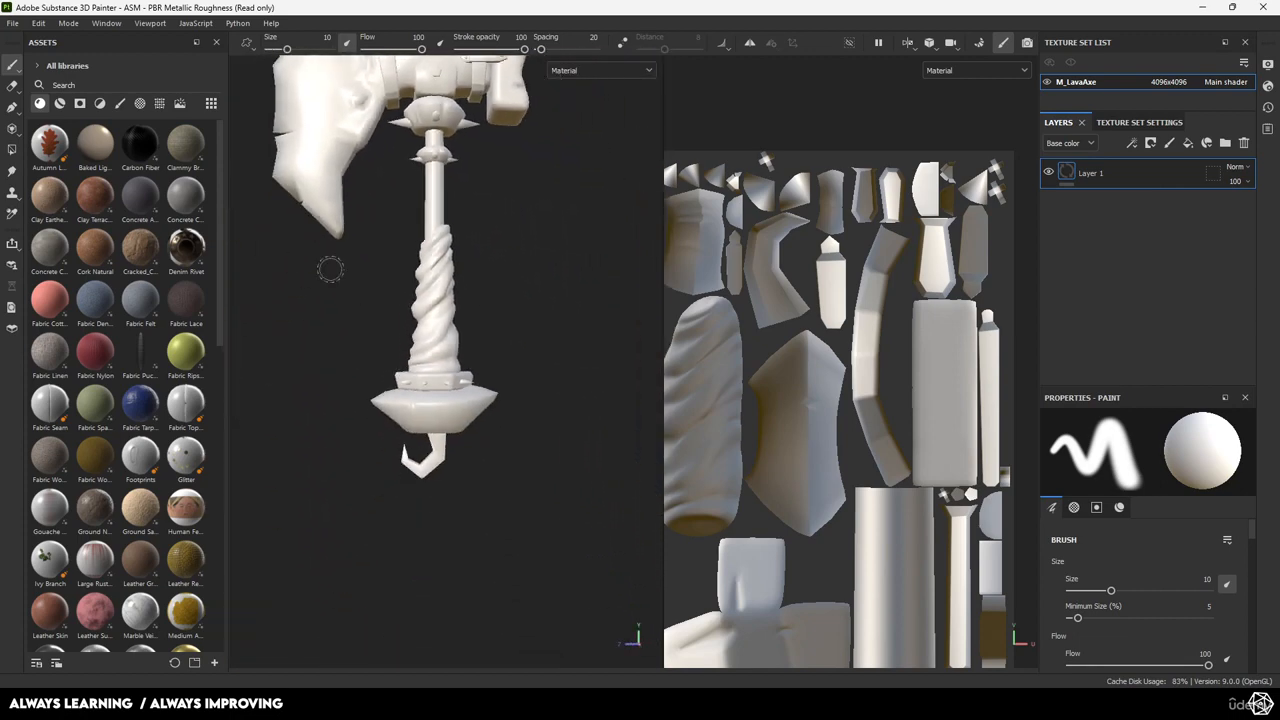
pyautogui.keyDown('alt'); pyautogui.moveTo(435, 288); pyautogui.dragTo(471, 431, button='middle'); pyautogui.keyUp('alt')
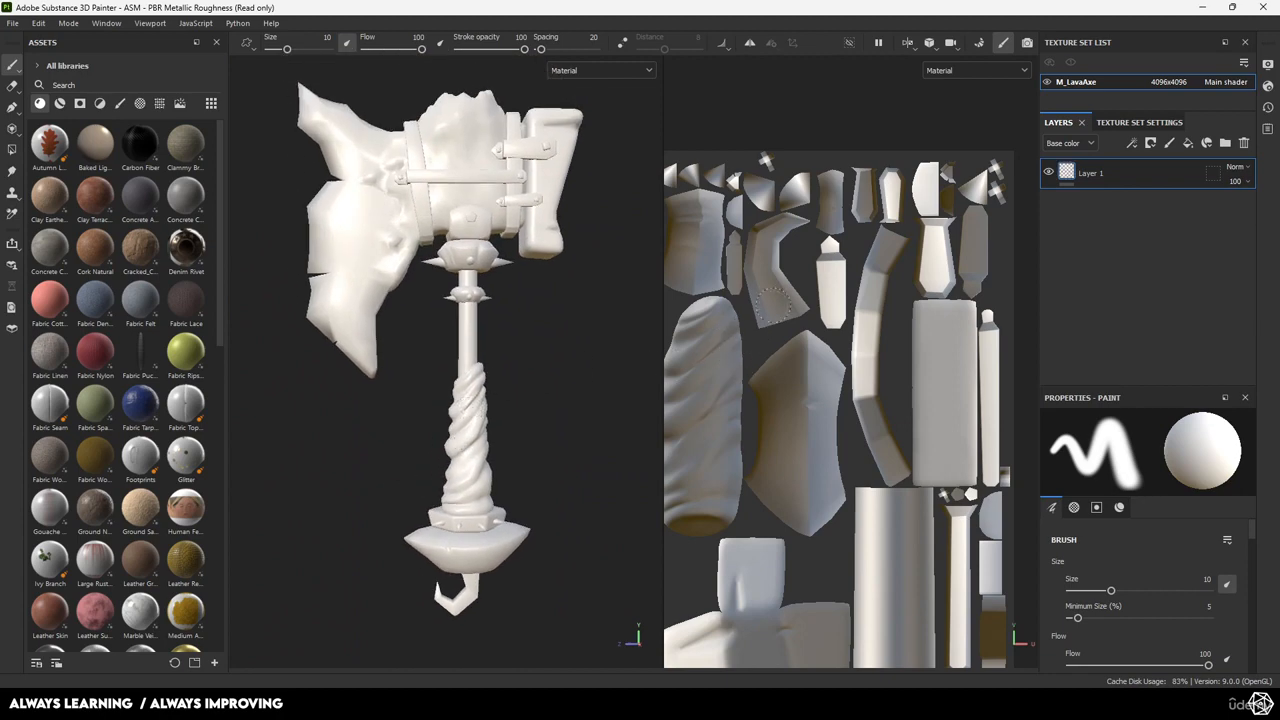
# Set the mesh map bake output size to 4096.
pyautogui.click(976, 43)
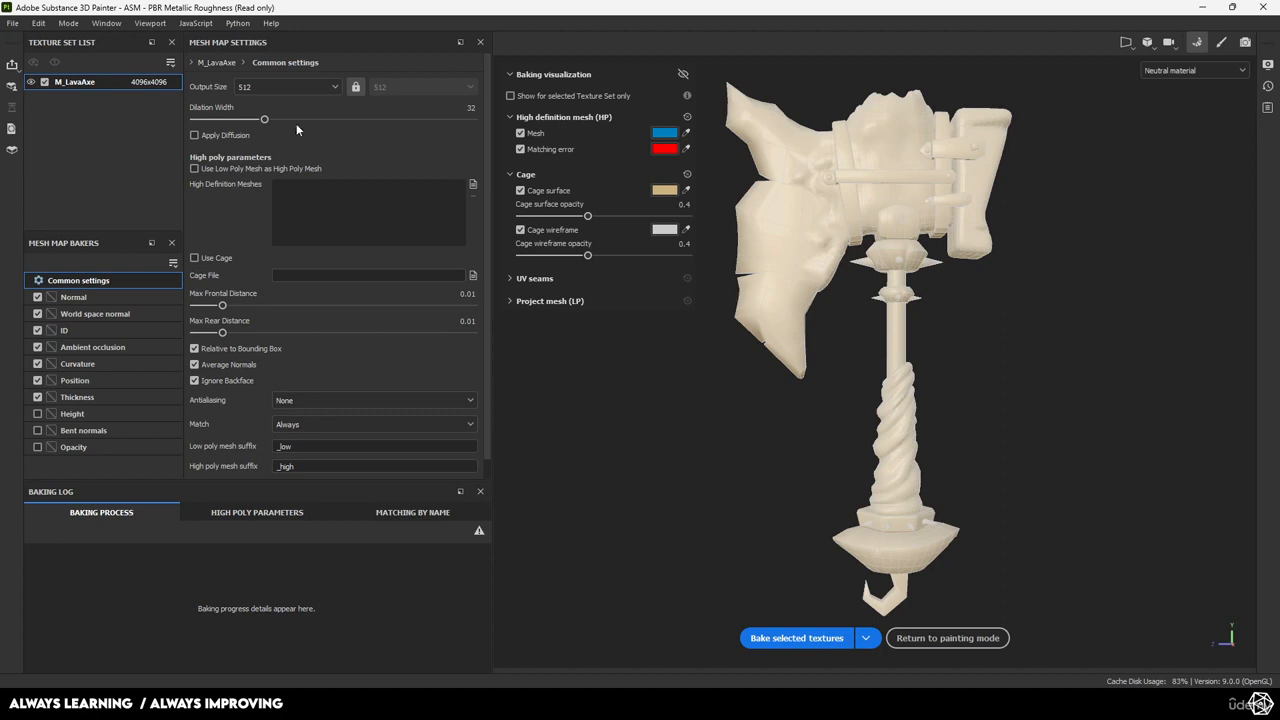
pyautogui.click(310, 90)
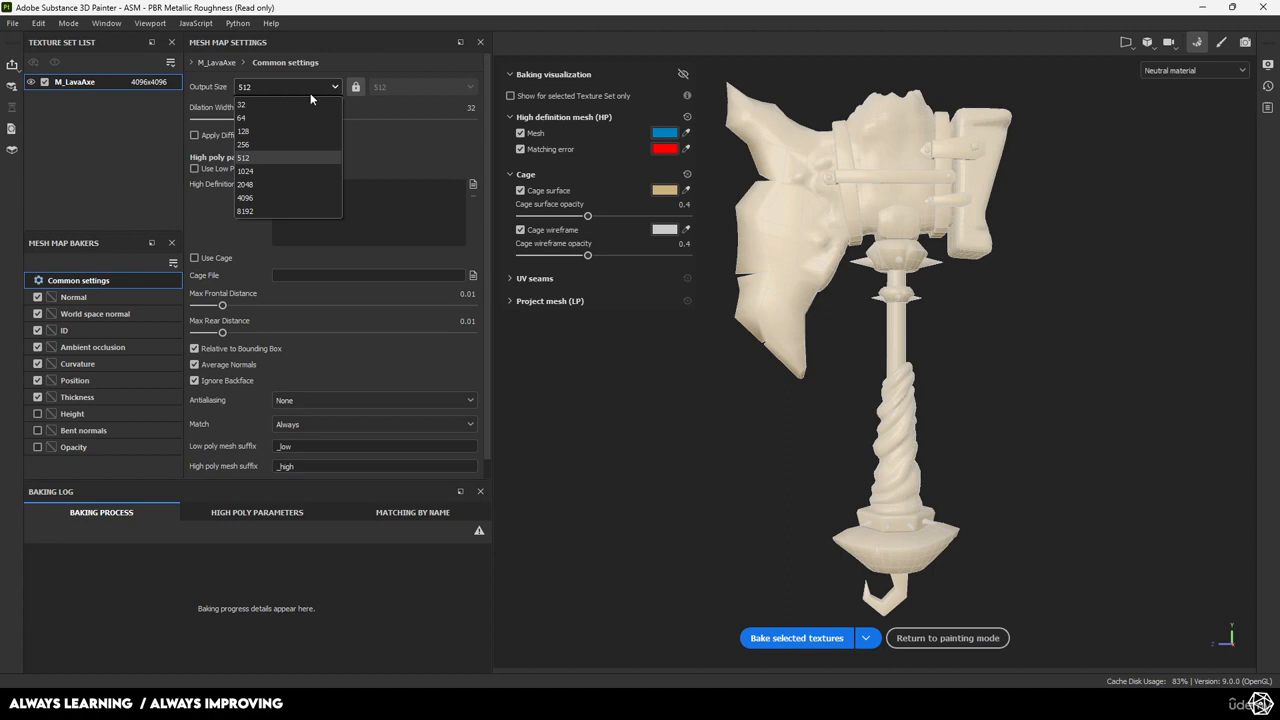
pyautogui.click(253, 197)
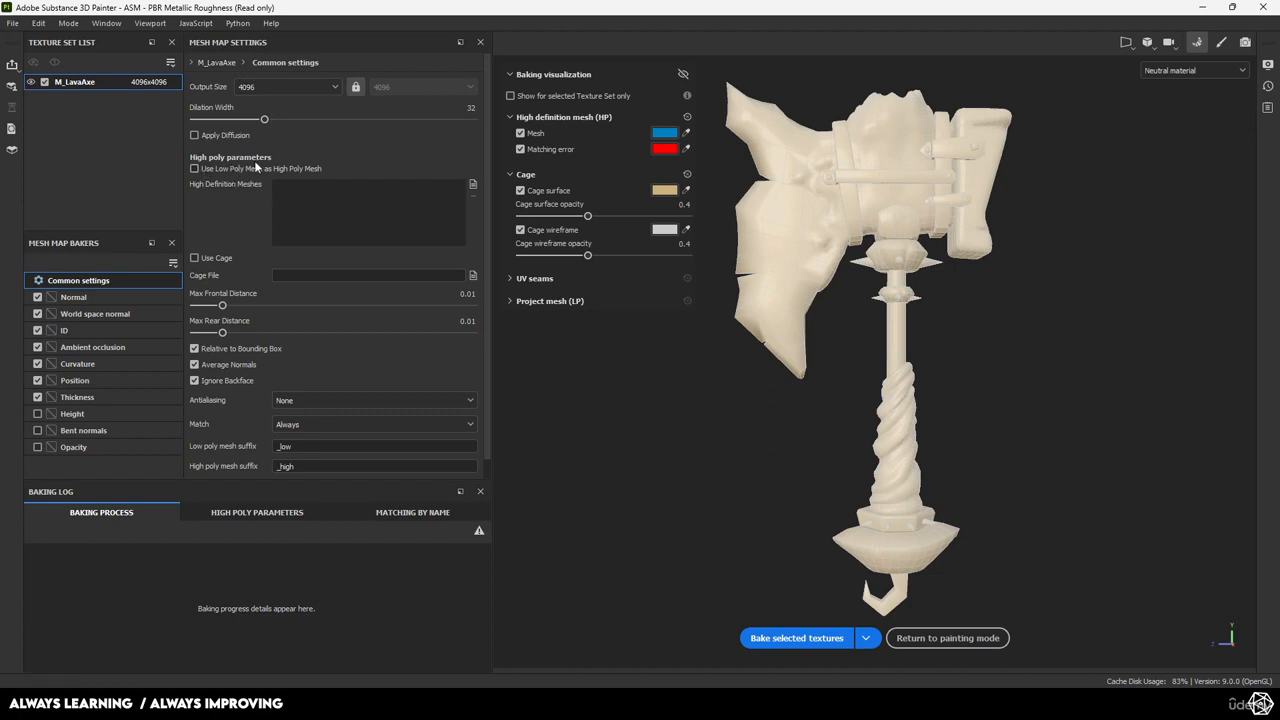
# Load AxeLava_high.fbx as the high-definition mesh.
pyautogui.click(474, 184)
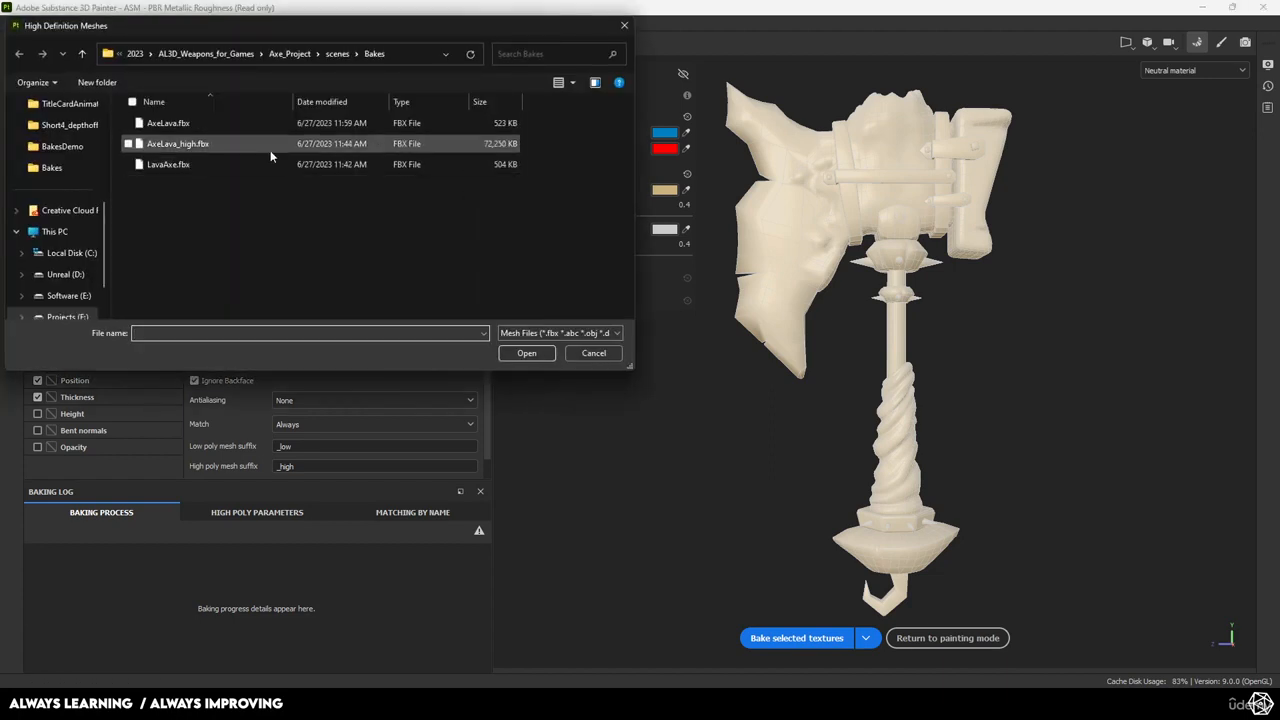
pyautogui.click(196, 146)
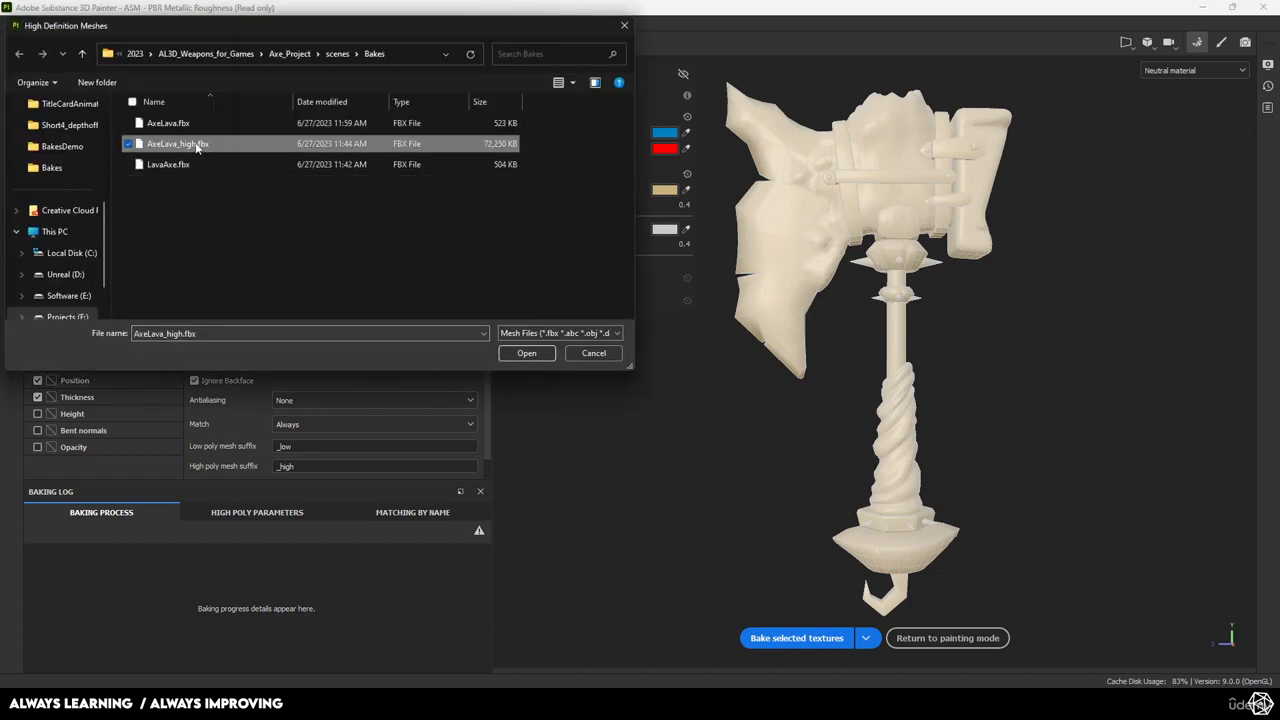
pyautogui.click(526, 354)
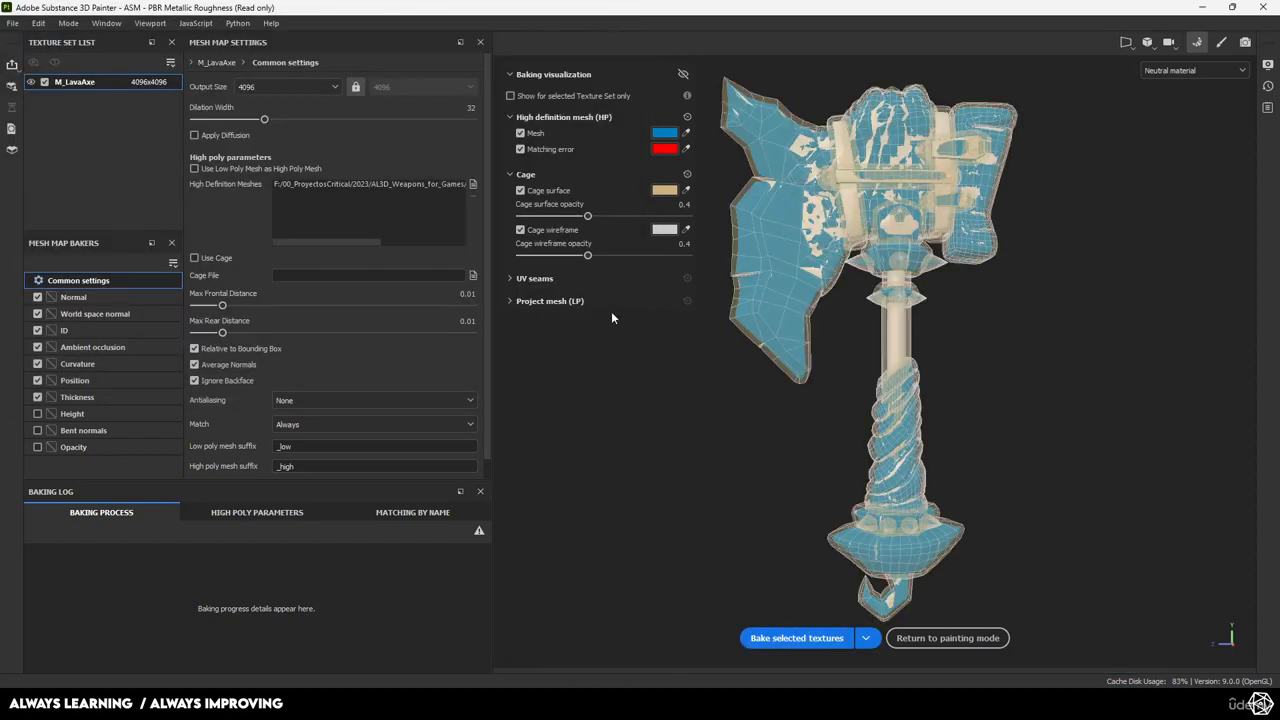
# Check the cage fit around the axe head, handle and pommel, then bake the seven M_LavaAxe maps.
pyautogui.scroll(5, 890, 292)
pyautogui.keyDown('alt'); pyautogui.moveTo(819, 385); pyautogui.dragTo(1075, 450); pyautogui.keyUp('alt')
pyautogui.keyDown('alt'); pyautogui.moveTo(1020, 448); pyautogui.dragTo(993, 220, button='middle'); pyautogui.keyUp('alt')
pyautogui.keyDown('alt'); pyautogui.moveTo(936, 510); pyautogui.dragTo(919, 360, button='middle'); pyautogui.keyUp('alt')
pyautogui.scroll(4, 922, 366)
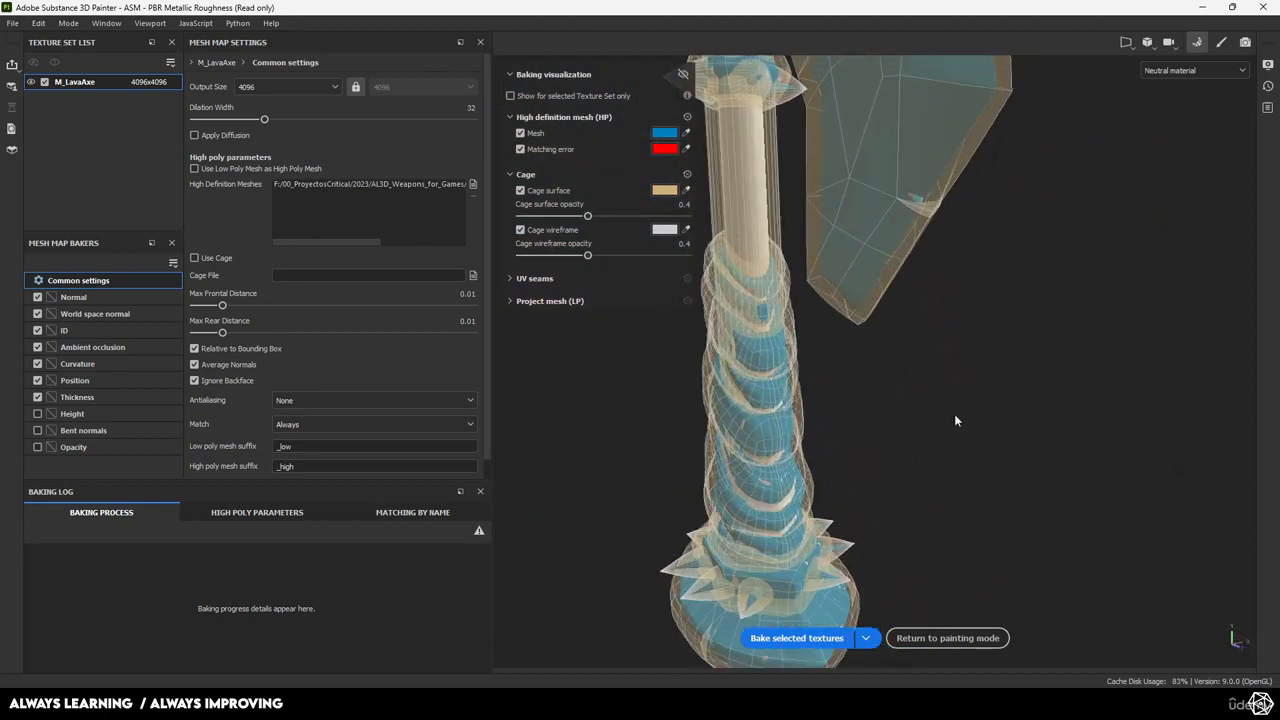
pyautogui.keyDown('alt'); pyautogui.moveTo(955, 418); pyautogui.dragTo(783, 406); pyautogui.keyUp('alt')
pyautogui.keyDown('alt'); pyautogui.moveTo(1131, 578); pyautogui.dragTo(1066, 341, button='middle'); pyautogui.keyUp('alt')
pyautogui.keyDown('alt'); pyautogui.moveTo(1066, 341); pyautogui.dragTo(893, 352); pyautogui.keyUp('alt')
pyautogui.keyDown('alt'); pyautogui.moveTo(893, 352); pyautogui.dragTo(896, 432, button='middle'); pyautogui.keyUp('alt')
pyautogui.scroll(-5, 896, 432)
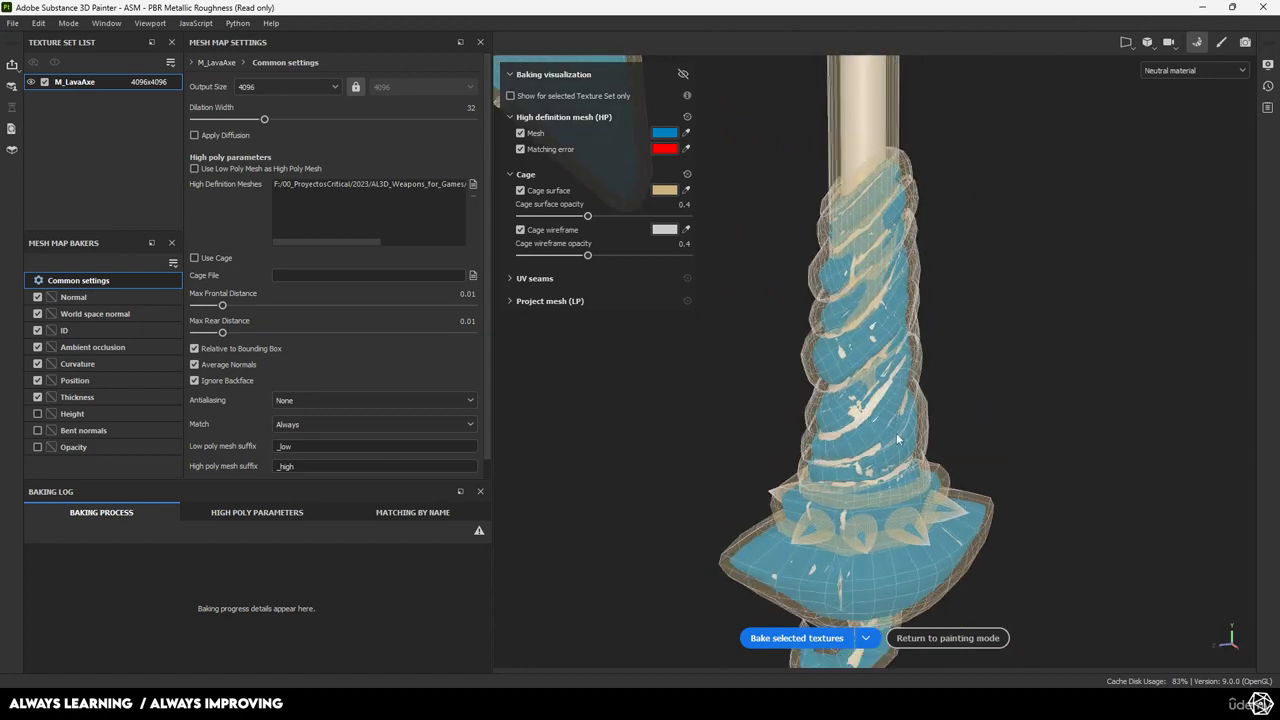
pyautogui.keyDown('alt'); pyautogui.moveTo(912, 364); pyautogui.dragTo(803, 368); pyautogui.keyUp('alt')
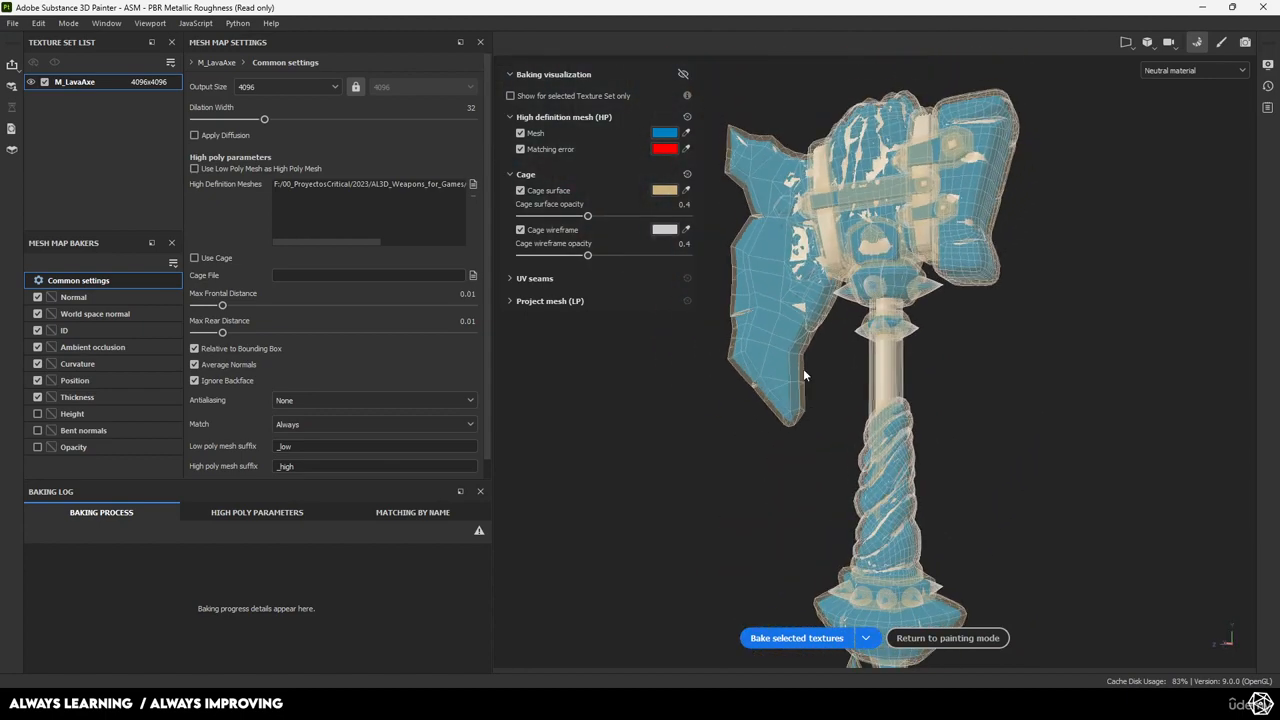
pyautogui.scroll(5, 888, 385)
pyautogui.keyDown('alt'); pyautogui.moveTo(888, 385); pyautogui.dragTo(949, 412); pyautogui.keyUp('alt')
pyautogui.scroll(-5, 951, 412)
pyautogui.click(790, 638)
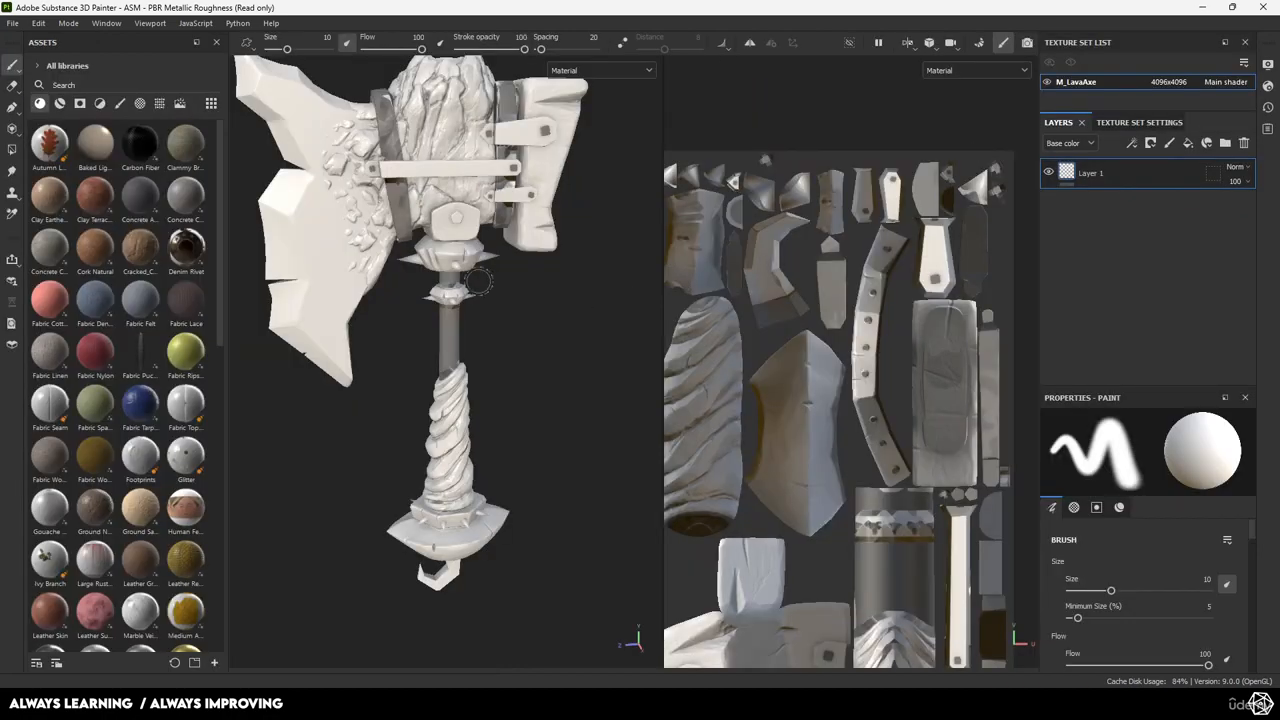
pyautogui.keyDown('alt'); pyautogui.moveTo(480, 280); pyautogui.dragTo(490, 446, button='middle'); pyautogui.keyUp('alt')
pyautogui.keyDown('alt'); pyautogui.moveTo(490, 446); pyautogui.dragTo(512, 462, button='right'); pyautogui.keyUp('alt')
pyautogui.keyDown('alt'); pyautogui.moveTo(512, 462); pyautogui.dragTo(540, 540, button='middle'); pyautogui.keyUp('alt')
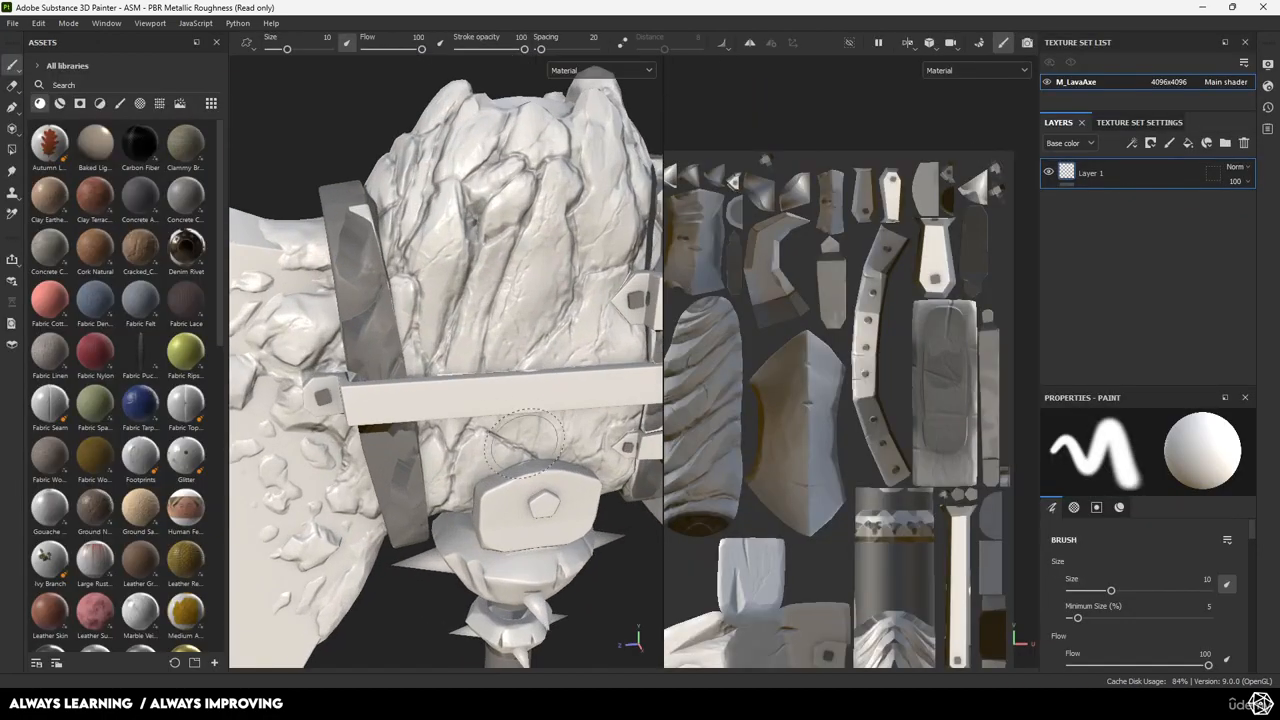
pyautogui.moveTo(404, 473)
pyautogui.keyDown('alt'); pyautogui.mouseDown()
pyautogui.moveTo(580, 412)
pyautogui.moveTo(426, 409)
pyautogui.moveTo(494, 400)
pyautogui.mouseUp(); pyautogui.keyUp('alt')
pyautogui.keyDown('alt'); pyautogui.moveTo(494, 400); pyautogui.dragTo(534, 297, button='middle'); pyautogui.keyUp('alt')
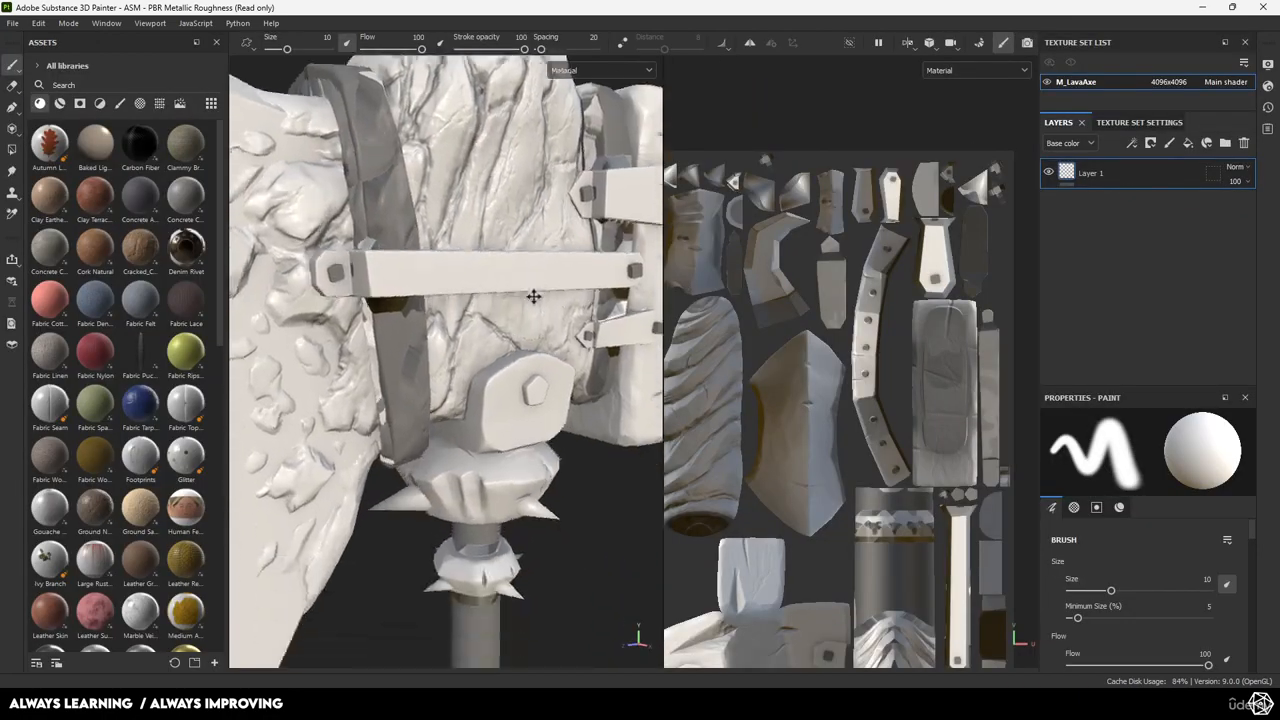
pyautogui.keyDown('alt'); pyautogui.moveTo(534, 297); pyautogui.dragTo(425, 312, button='right'); pyautogui.keyUp('alt')
pyautogui.keyDown('alt'); pyautogui.moveTo(556, 500); pyautogui.dragTo(526, 411, button='middle'); pyautogui.keyUp('alt')
pyautogui.keyDown('alt'); pyautogui.moveTo(549, 433); pyautogui.dragTo(496, 430); pyautogui.keyUp('alt')
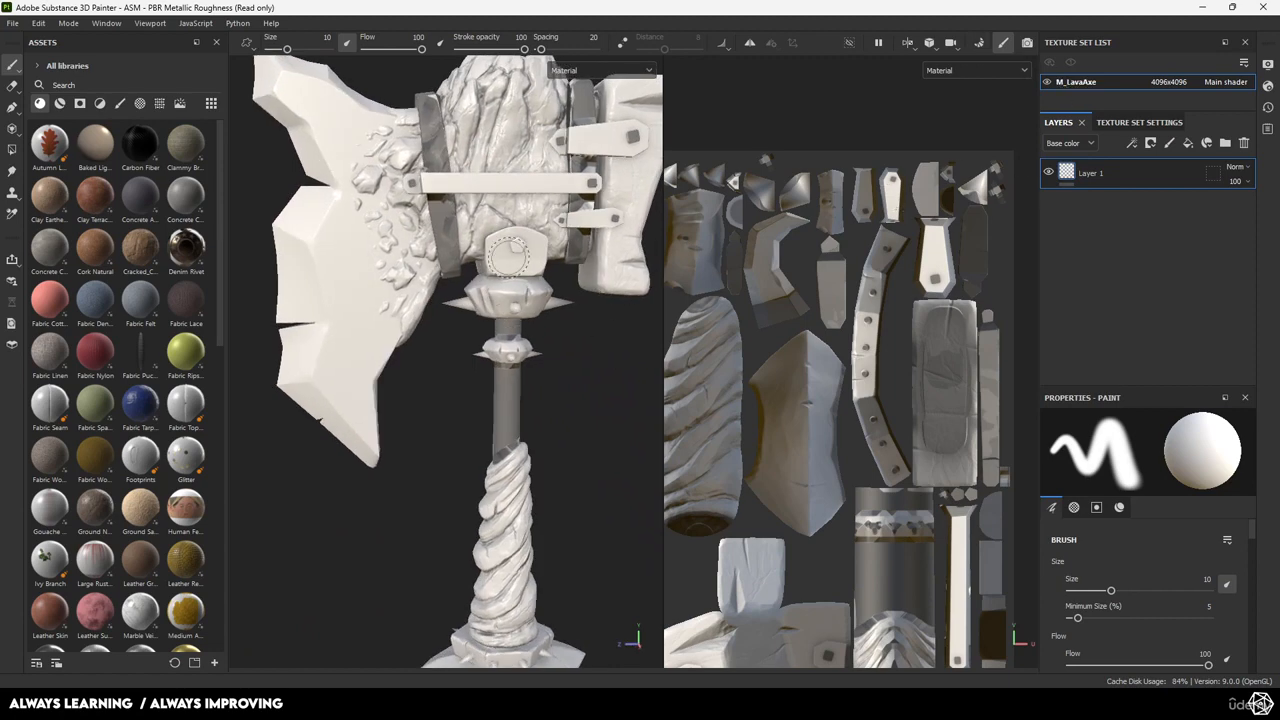
pyautogui.keyDown('alt'); pyautogui.moveTo(537, 285); pyautogui.dragTo(489, 367); pyautogui.keyUp('alt')
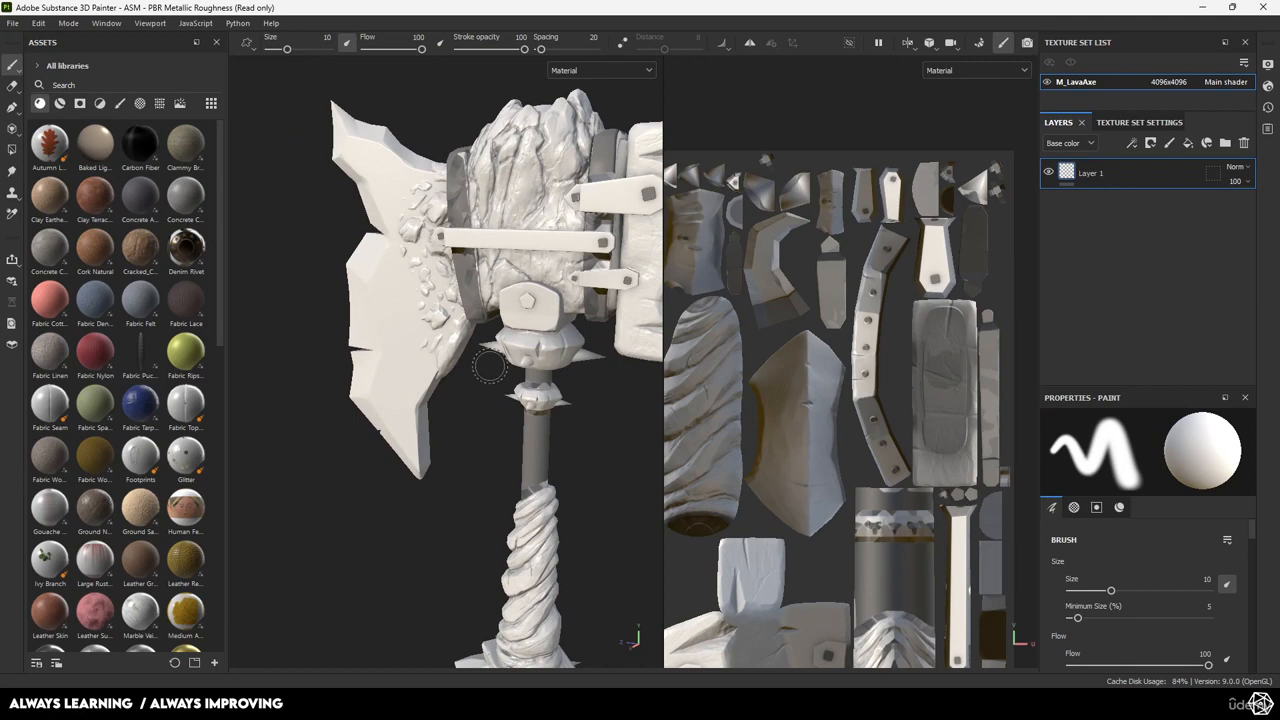
pyautogui.click(979, 43)
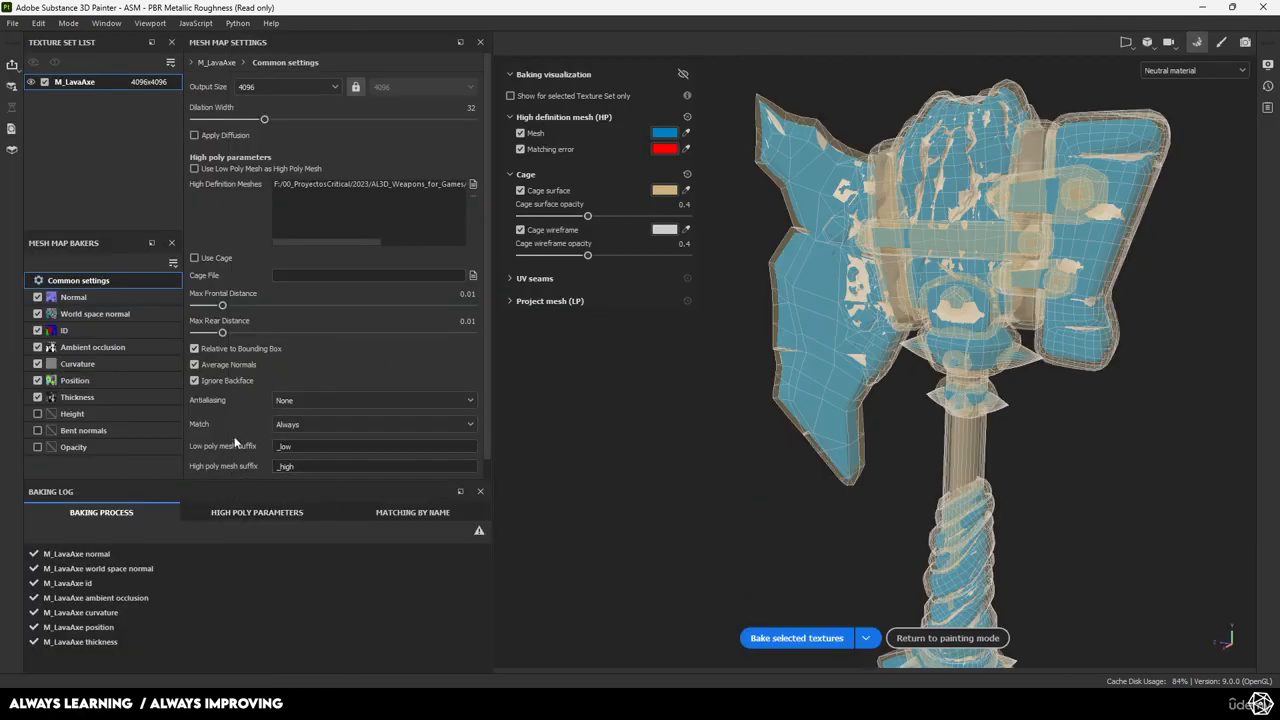
# Set Match to By Mesh Name, review the matched pairs, rebake, and return to painting mode.
pyautogui.scroll(-1, 245, 435)
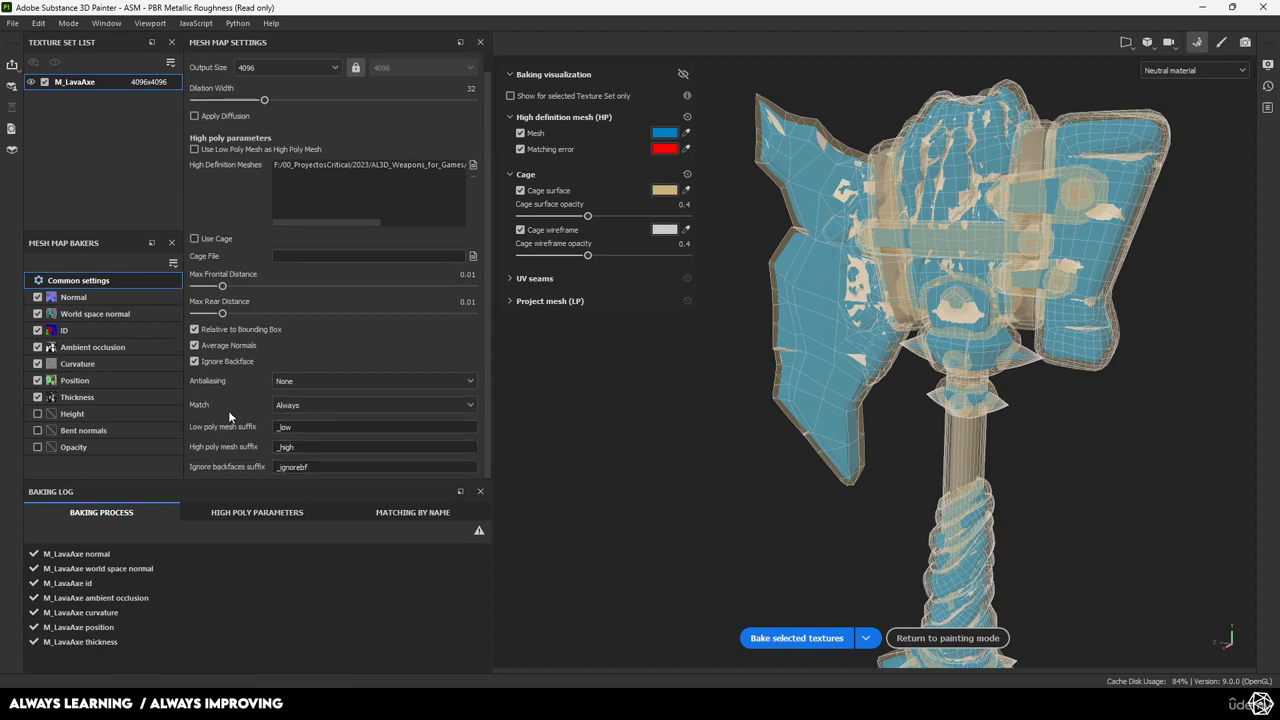
pyautogui.click(289, 405)
pyautogui.click(305, 435)
pyautogui.click(413, 512)
pyautogui.scroll(-3, 166, 574)
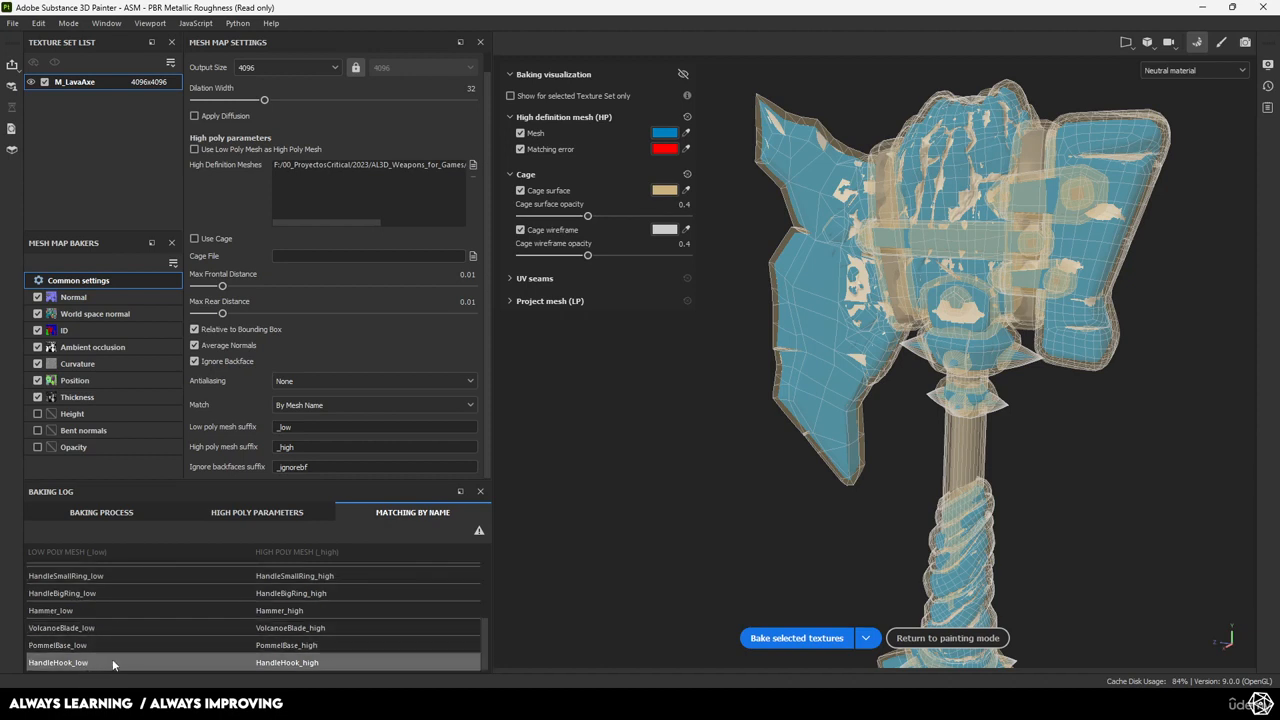
pyautogui.scroll(3, 112, 658)
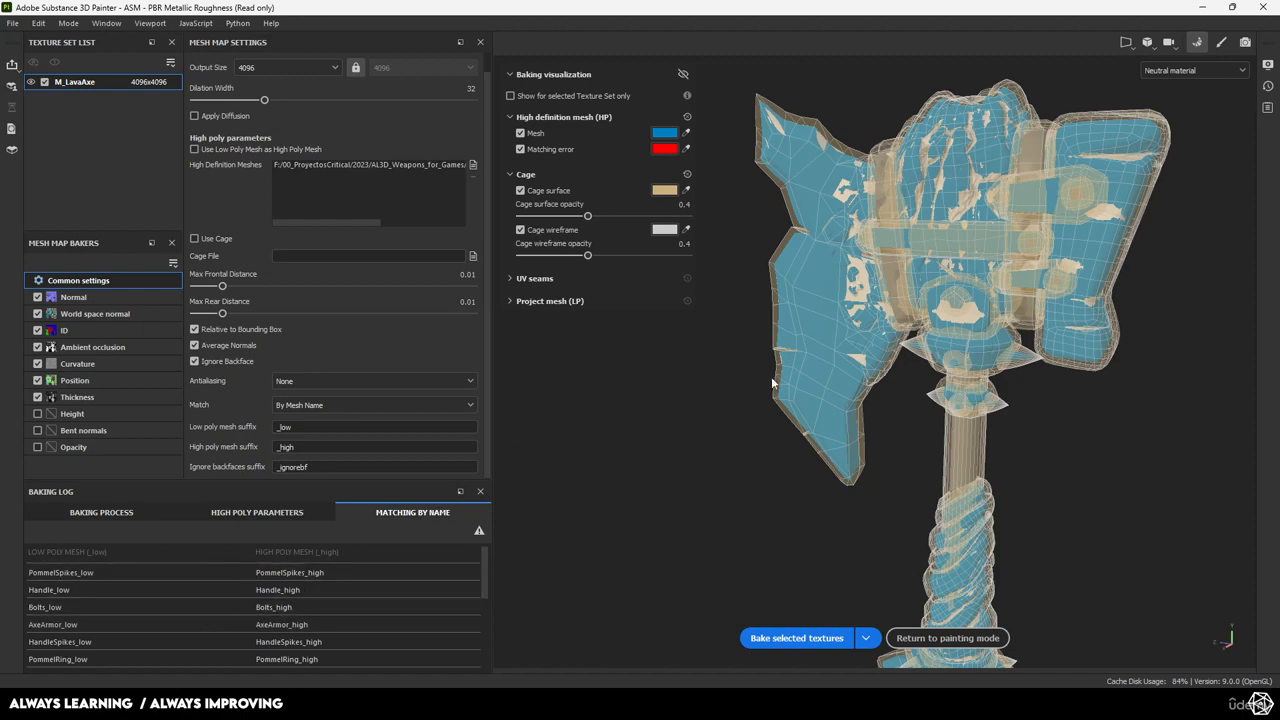
pyautogui.click(797, 638)
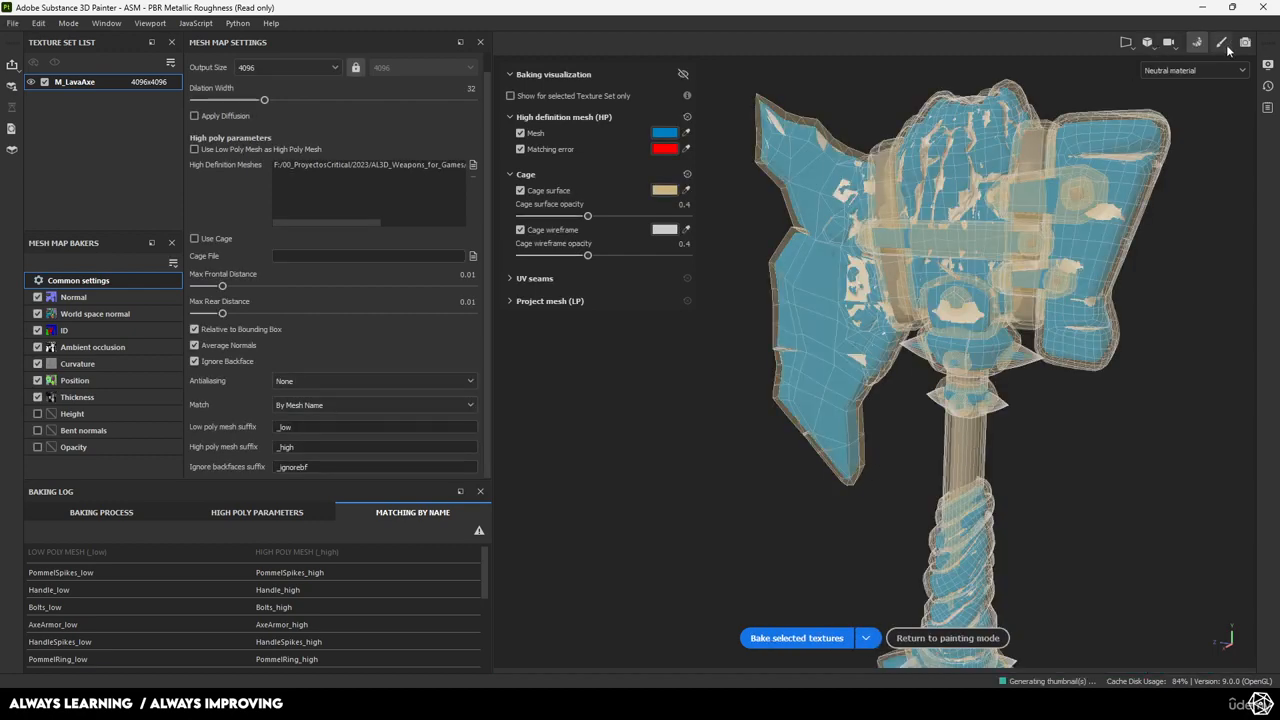
pyautogui.click(1221, 42)
pyautogui.keyDown('alt'); pyautogui.moveTo(603, 463); pyautogui.dragTo(603, 455); pyautogui.keyUp('alt')
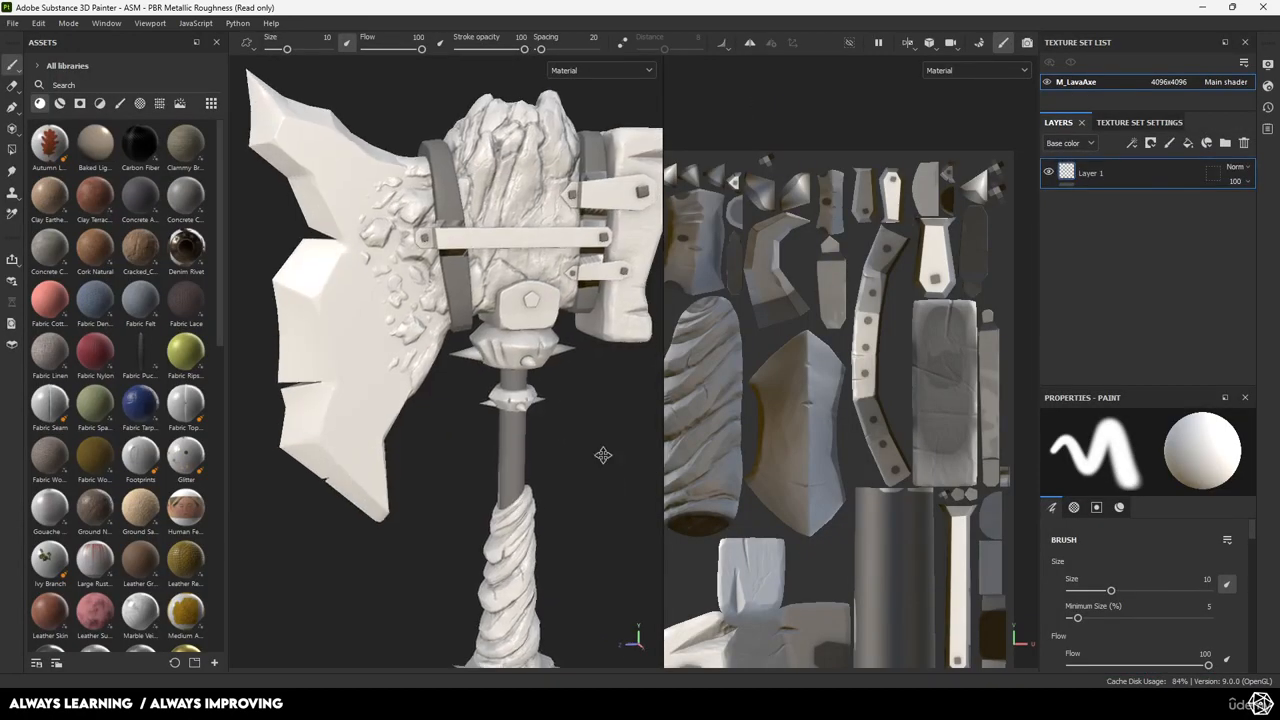
pyautogui.keyDown('alt'); pyautogui.moveTo(603, 455); pyautogui.dragTo(535, 485, button='middle'); pyautogui.keyUp('alt')
pyautogui.keyDown('alt'); pyautogui.moveTo(470, 370); pyautogui.dragTo(465, 480, button='middle'); pyautogui.keyUp('alt')
pyautogui.keyDown('alt'); pyautogui.moveTo(465, 480); pyautogui.dragTo(445, 300, button='right'); pyautogui.keyUp('alt')
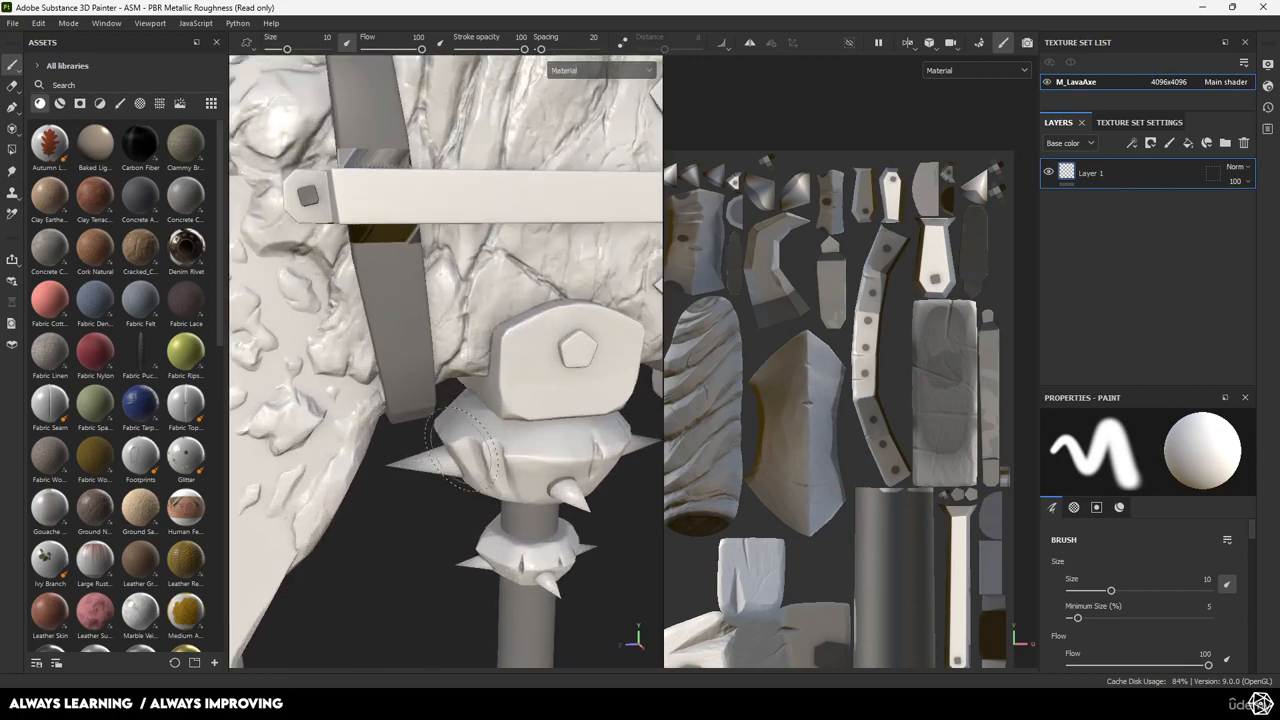
pyautogui.keyDown('alt'); pyautogui.moveTo(445, 300); pyautogui.dragTo(441, 464, button='middle'); pyautogui.keyUp('alt')
pyautogui.moveTo(441, 464)
pyautogui.keyDown('alt'); pyautogui.mouseDown()
pyautogui.moveTo(539, 457)
pyautogui.moveTo(443, 403)
pyautogui.moveTo(548, 397)
pyautogui.moveTo(520, 340)
pyautogui.moveTo(466, 403)
pyautogui.moveTo(538, 390)
pyautogui.mouseUp(); pyautogui.keyUp('alt')
pyautogui.keyDown('alt'); pyautogui.moveTo(538, 390); pyautogui.dragTo(512, 360, button='middle'); pyautogui.keyUp('alt')
pyautogui.keyDown('alt'); pyautogui.moveTo(756, 389); pyautogui.dragTo(724, 404, button='right'); pyautogui.keyUp('alt')
pyautogui.keyDown('alt'); pyautogui.moveTo(724, 404); pyautogui.dragTo(854, 364, button='middle'); pyautogui.keyUp('alt')
pyautogui.keyDown('alt'); pyautogui.moveTo(854, 364); pyautogui.dragTo(877, 416, button='right'); pyautogui.keyUp('alt')
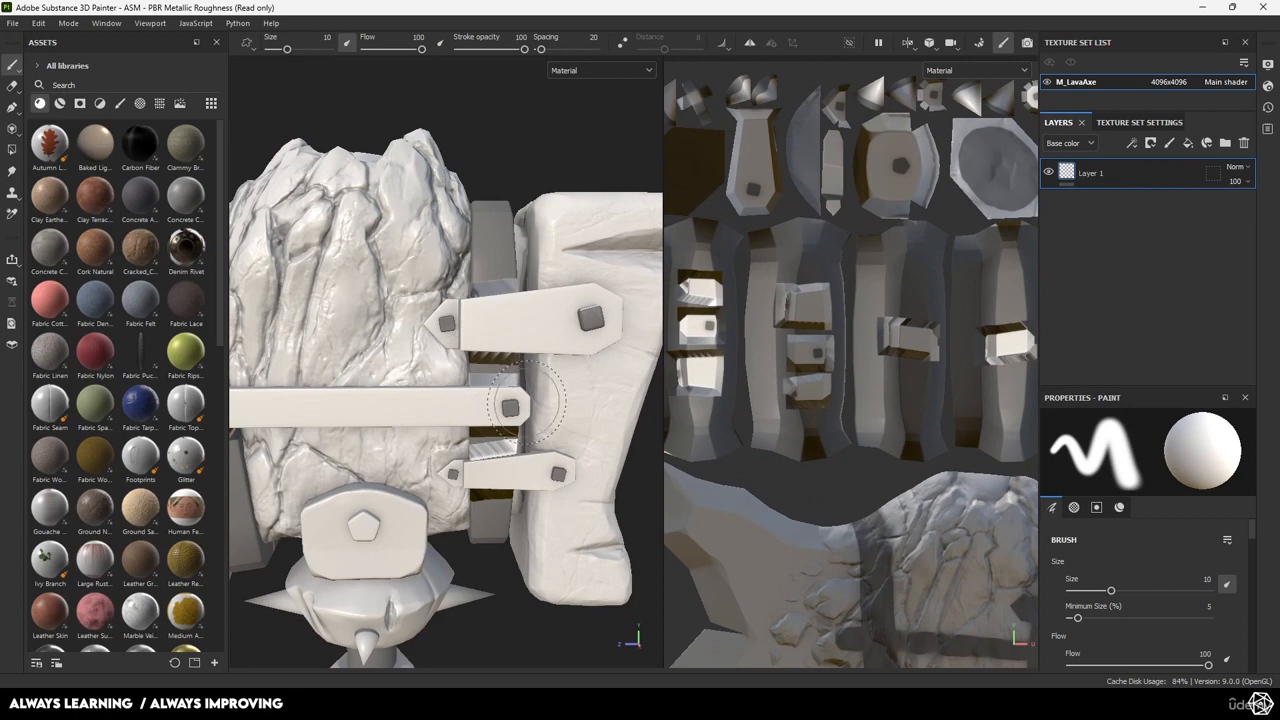
pyautogui.keyDown('alt'); pyautogui.moveTo(527, 402); pyautogui.dragTo(650, 182, button='middle'); pyautogui.keyUp('alt')
pyautogui.keyDown('alt'); pyautogui.moveTo(650, 182); pyautogui.dragTo(538, 448, button='right'); pyautogui.keyUp('alt')
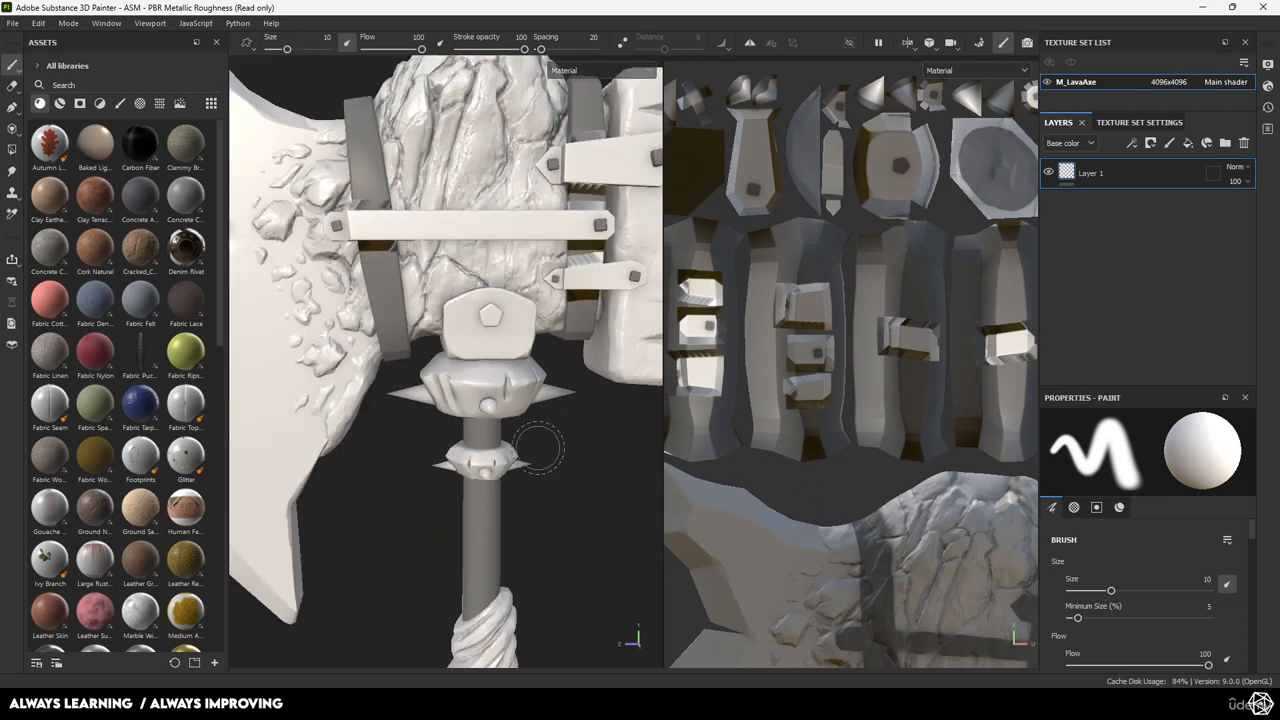
pyautogui.keyDown('alt'); pyautogui.moveTo(538, 448); pyautogui.dragTo(738, 415); pyautogui.keyUp('alt')
pyautogui.scroll(-3, 830, 412)
pyautogui.keyDown('alt'); pyautogui.moveTo(905, 425); pyautogui.dragTo(700, 328, button='middle'); pyautogui.keyUp('alt')
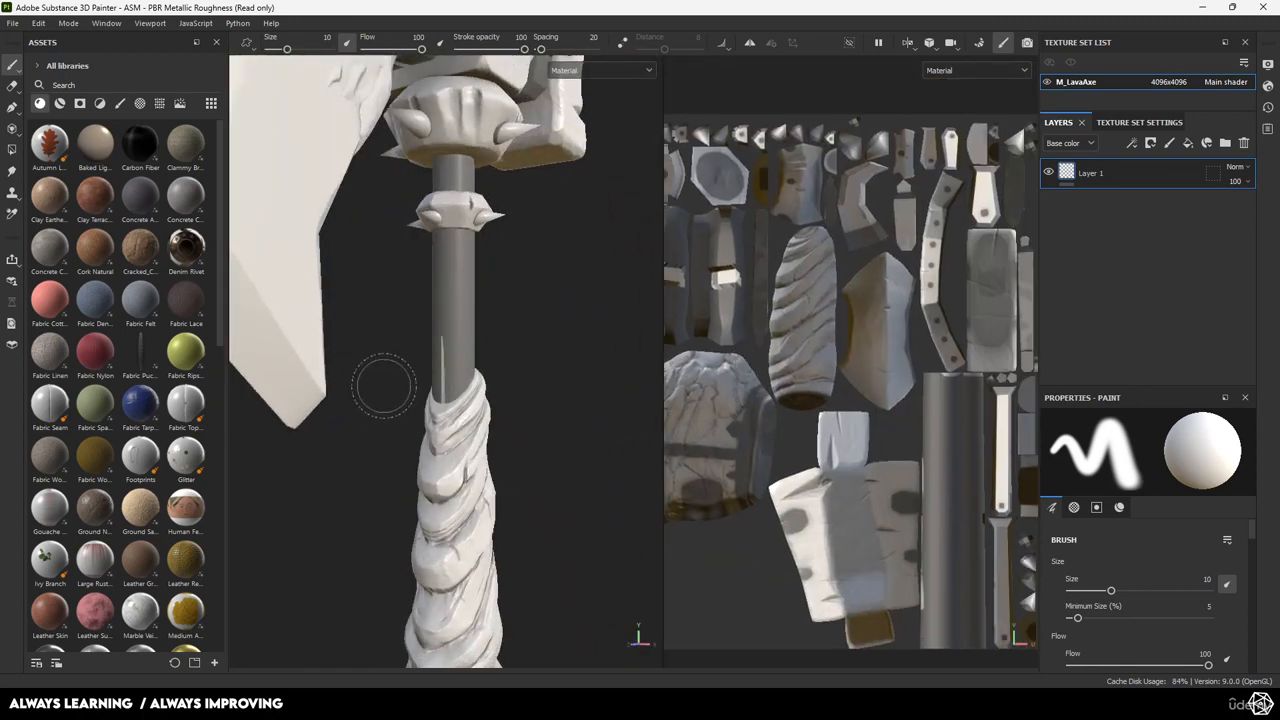
pyautogui.keyDown('alt'); pyautogui.moveTo(384, 386); pyautogui.dragTo(430, 560, button='middle'); pyautogui.keyUp('alt')
pyautogui.keyDown('alt'); pyautogui.moveTo(430, 500); pyautogui.dragTo(510, 480); pyautogui.keyUp('alt')
pyautogui.scroll(3, 505, 400)
pyautogui.keyDown('alt'); pyautogui.moveTo(505, 380); pyautogui.dragTo(511, 426, button='middle'); pyautogui.keyUp('alt')
pyautogui.keyDown('alt'); pyautogui.moveTo(511, 426); pyautogui.dragTo(553, 424); pyautogui.keyUp('alt')
pyautogui.keyDown('alt'); pyautogui.moveTo(553, 424); pyautogui.dragTo(528, 467, button='middle'); pyautogui.keyUp('alt')
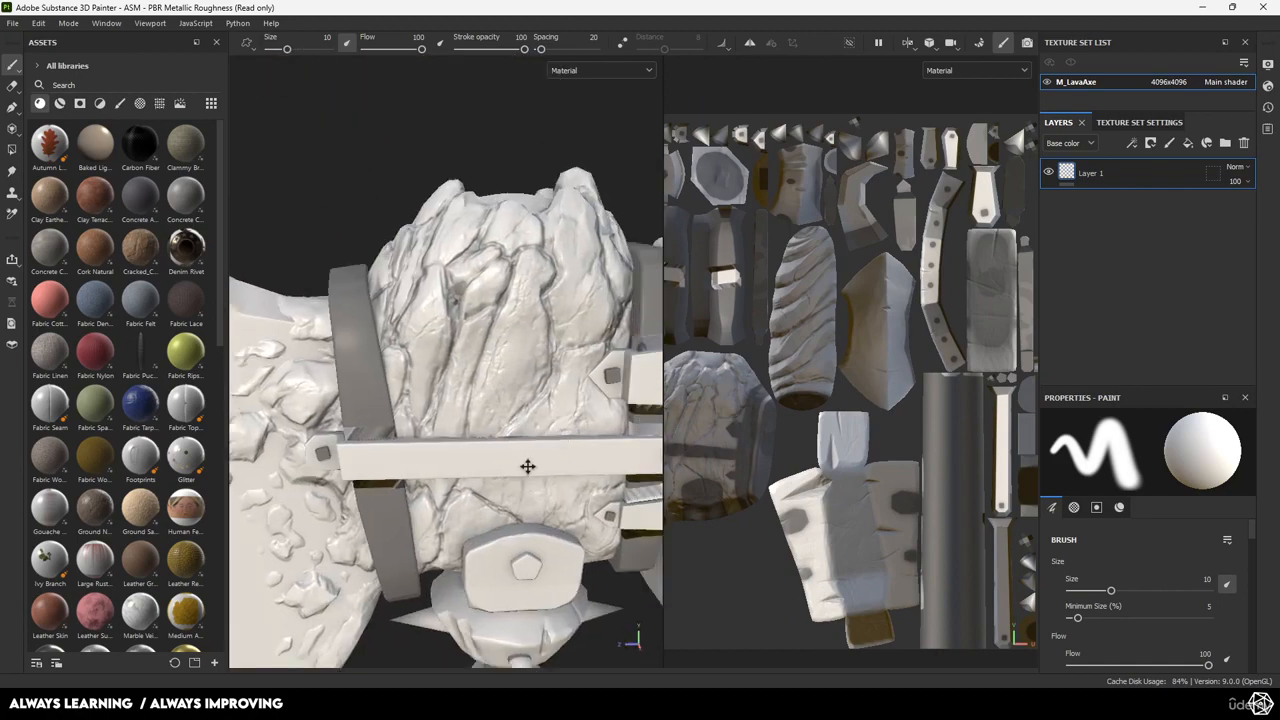
pyautogui.moveTo(528, 467)
pyautogui.keyDown('alt'); pyautogui.mouseDown()
pyautogui.moveTo(530, 545)
pyautogui.moveTo(540, 485)
pyautogui.mouseUp(); pyautogui.keyUp('alt')
pyautogui.keyDown('alt'); pyautogui.moveTo(540, 485); pyautogui.dragTo(440, 395, button='middle'); pyautogui.keyUp('alt')
pyautogui.scroll(-3, 459, 465)
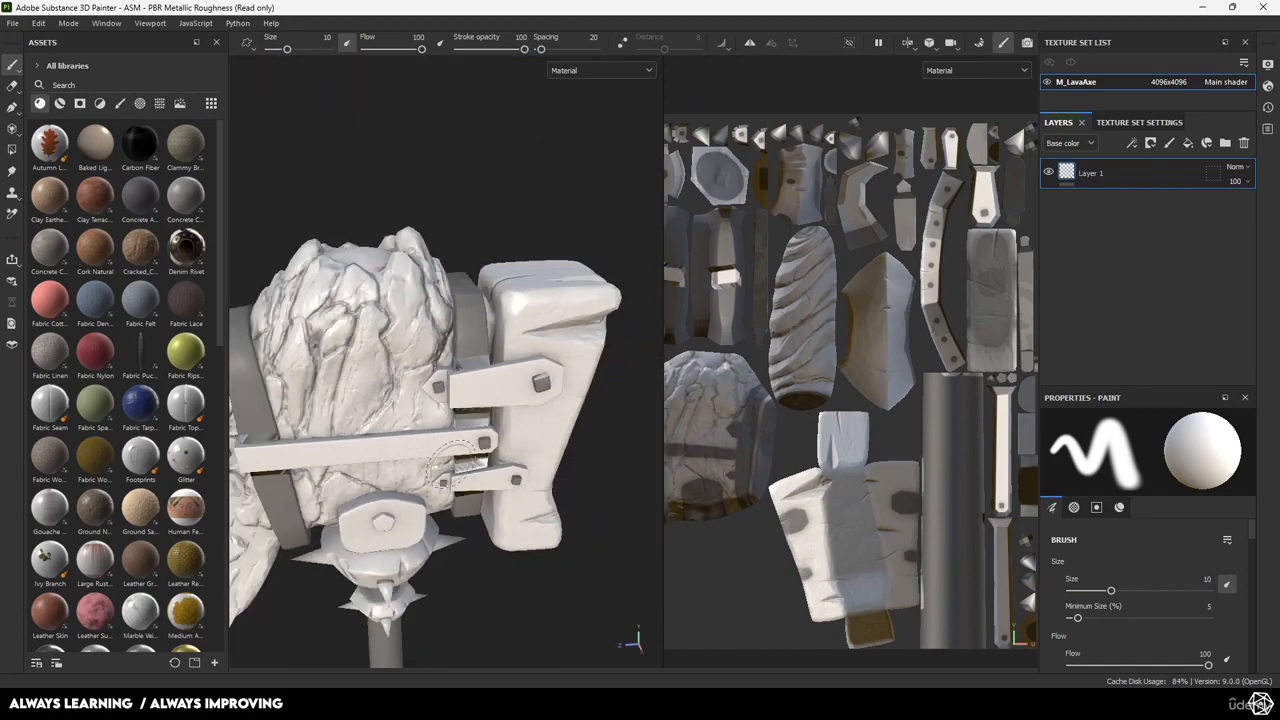
pyautogui.keyDown('alt'); pyautogui.moveTo(459, 465); pyautogui.dragTo(523, 434); pyautogui.keyUp('alt')
pyautogui.keyDown('alt'); pyautogui.moveTo(490, 550); pyautogui.dragTo(521, 428, button='middle'); pyautogui.keyUp('alt')
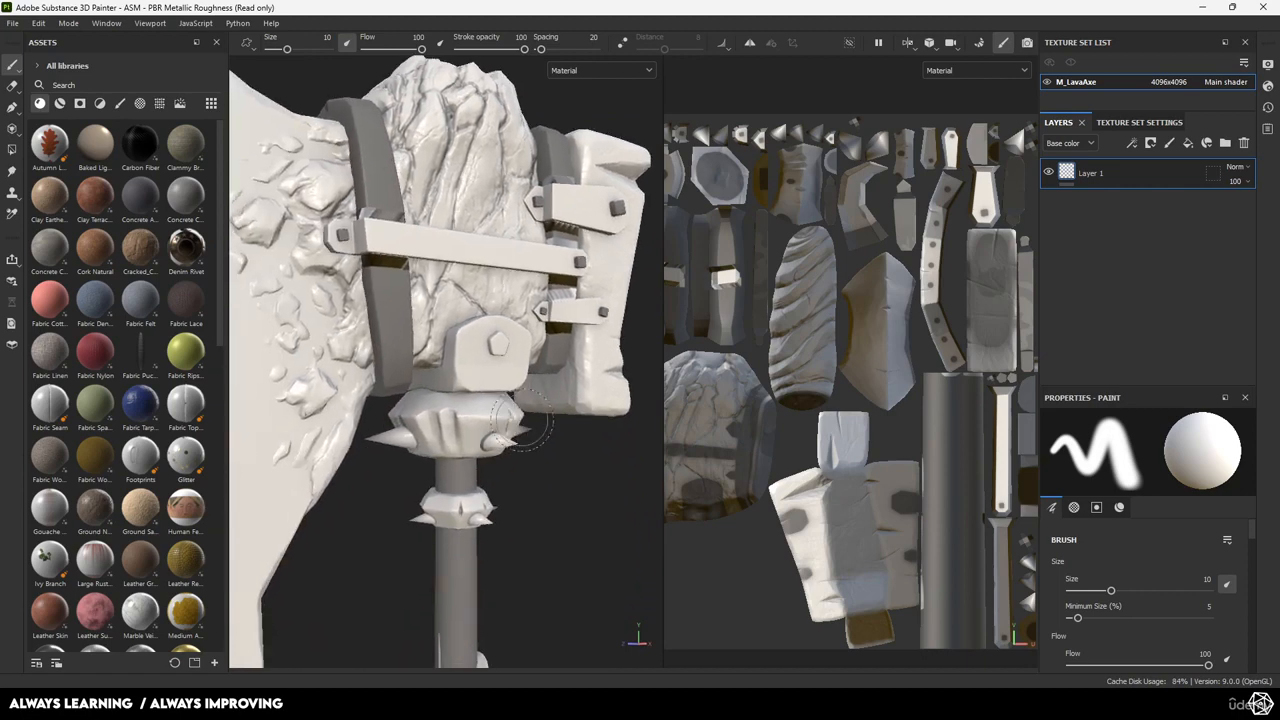
pyautogui.scroll(-2, 521, 421)
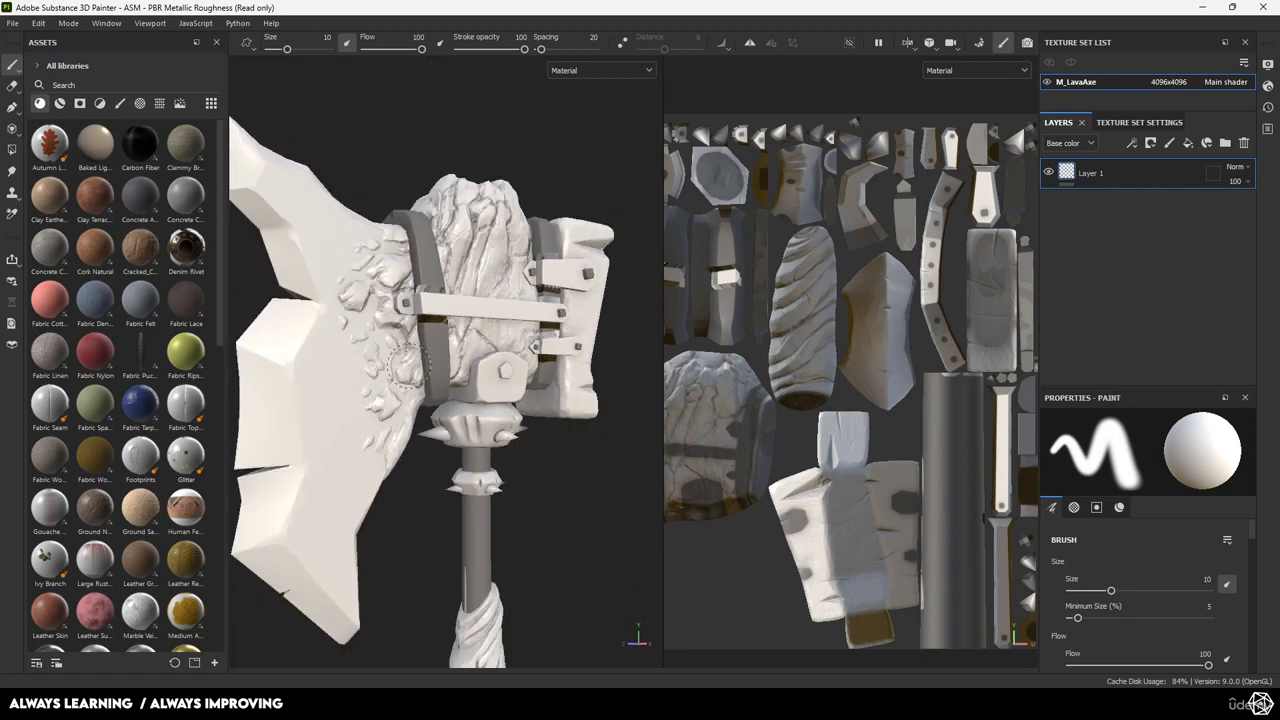